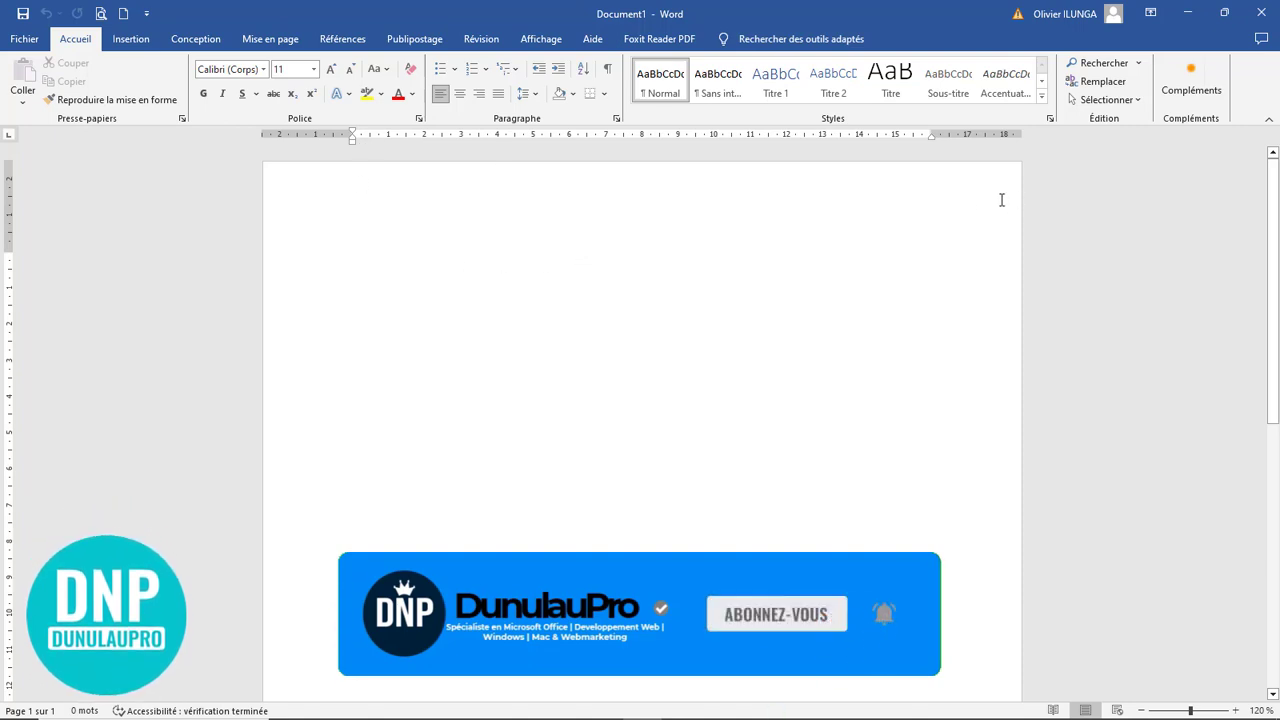
ctrl+scroll(926, 240, down, 6)
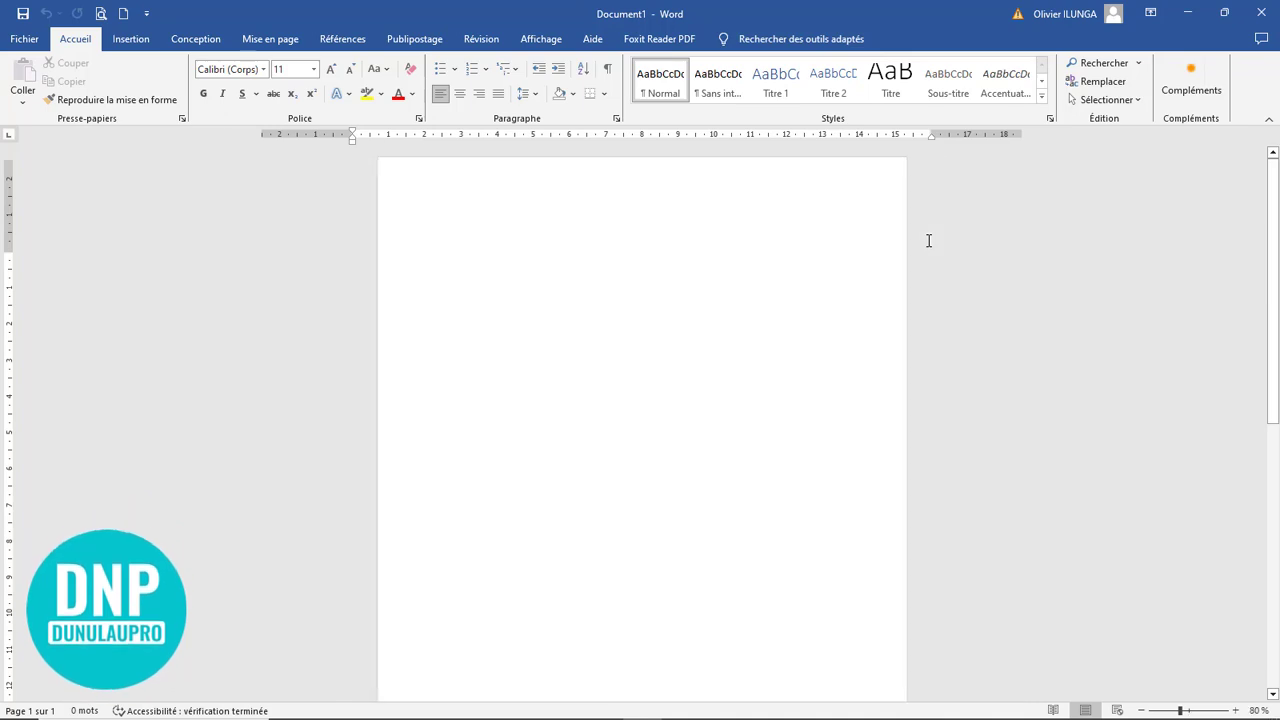
ctrl+scroll(928, 240, down, 3)
ctrl+scroll(928, 240, up, 2)
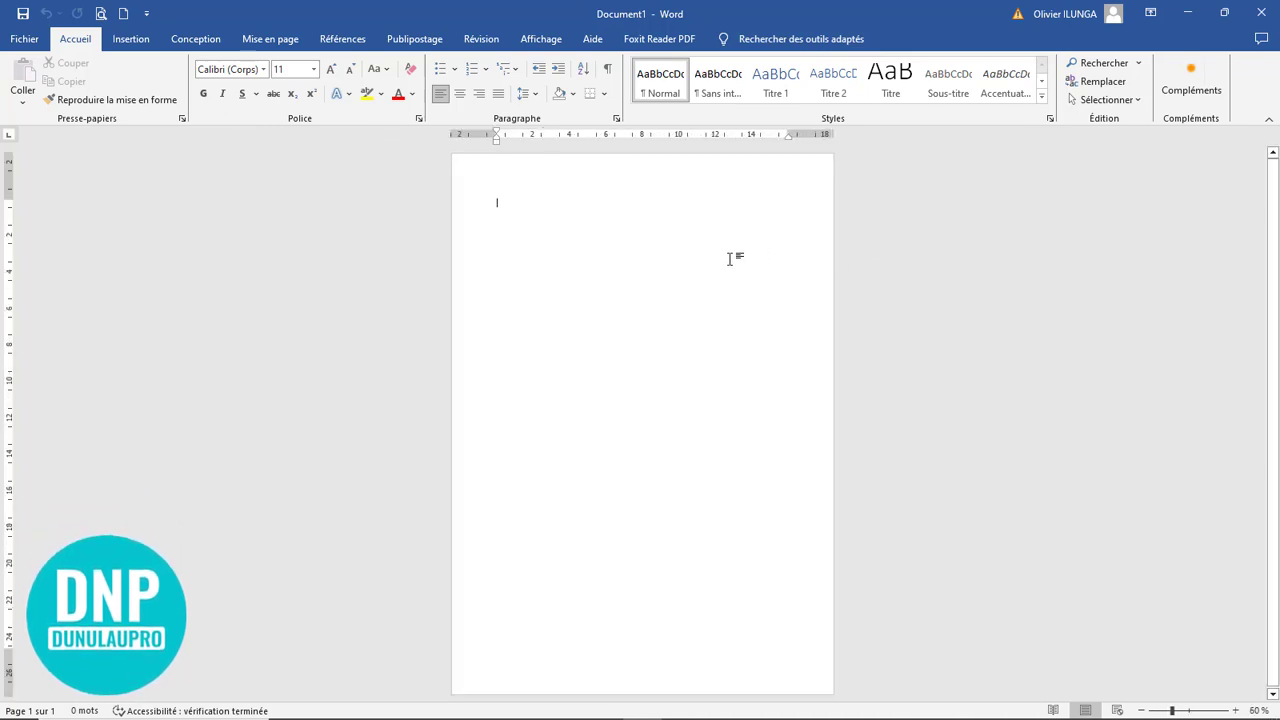
ctrl+scroll(730, 259, up, 6)
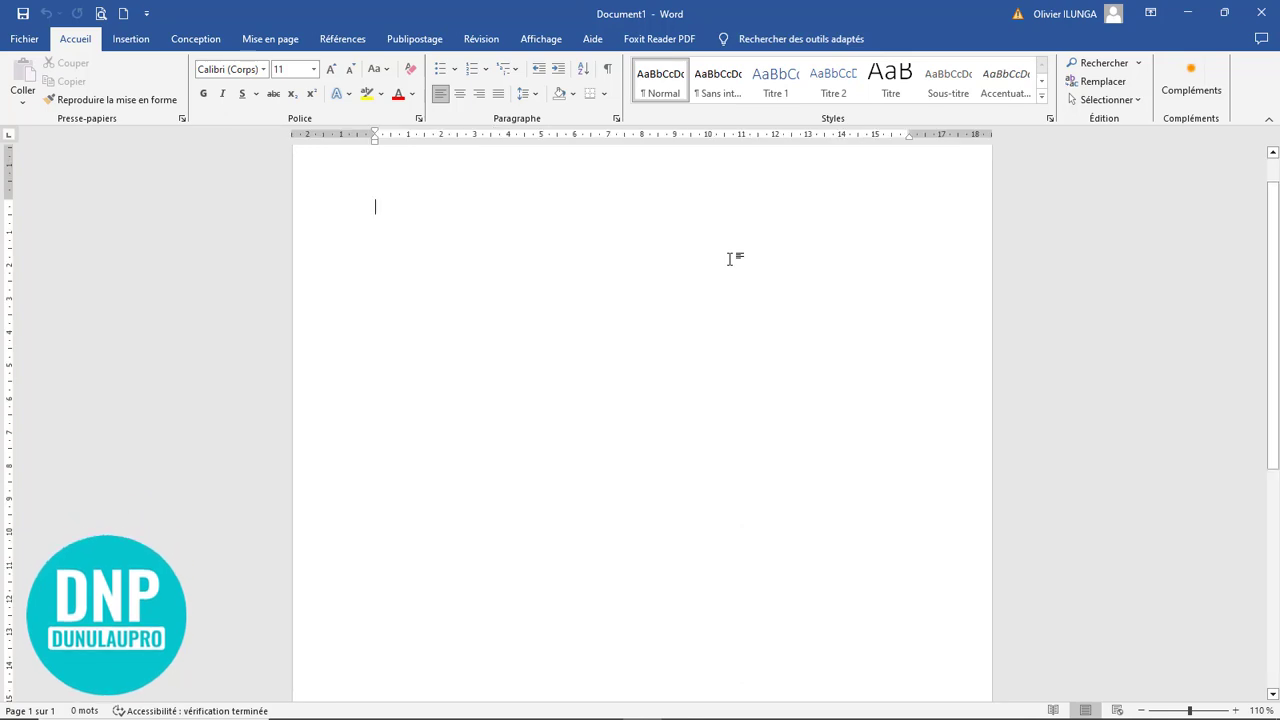
ctrl+scroll(730, 259, up, 1)
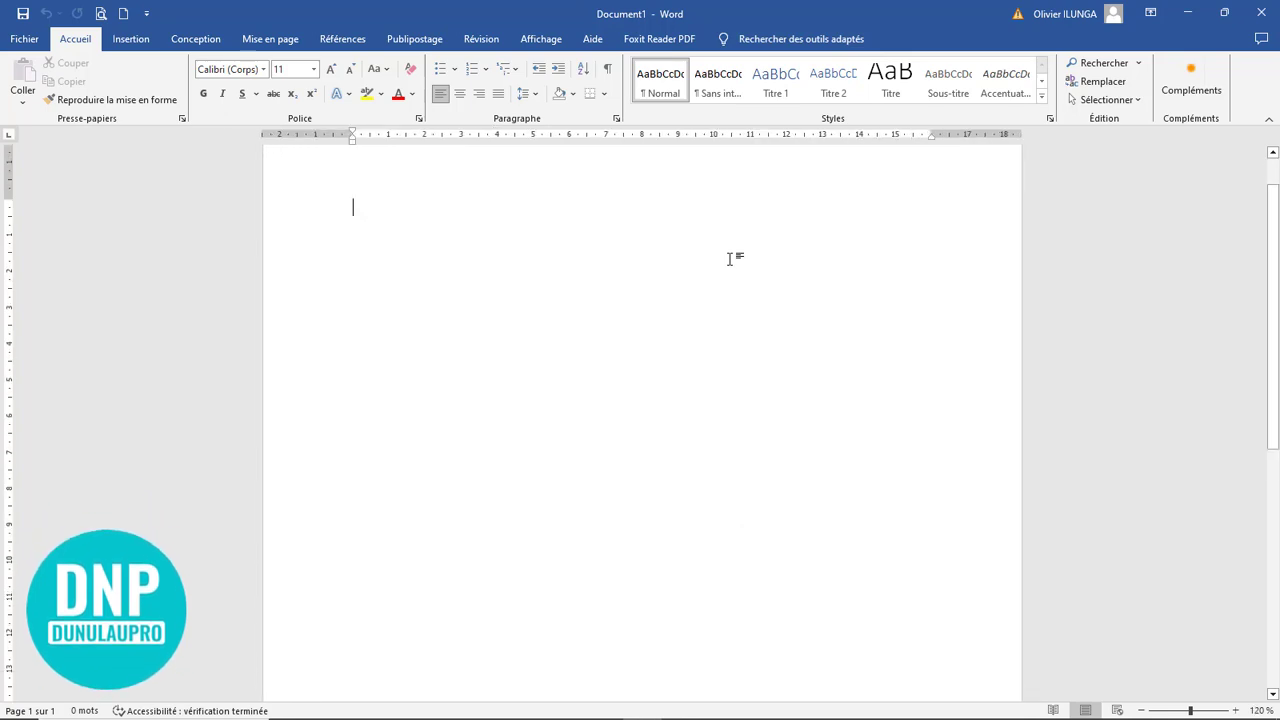
- Change the blank document's page orientation to landscape (Paysage)
click(270, 39)
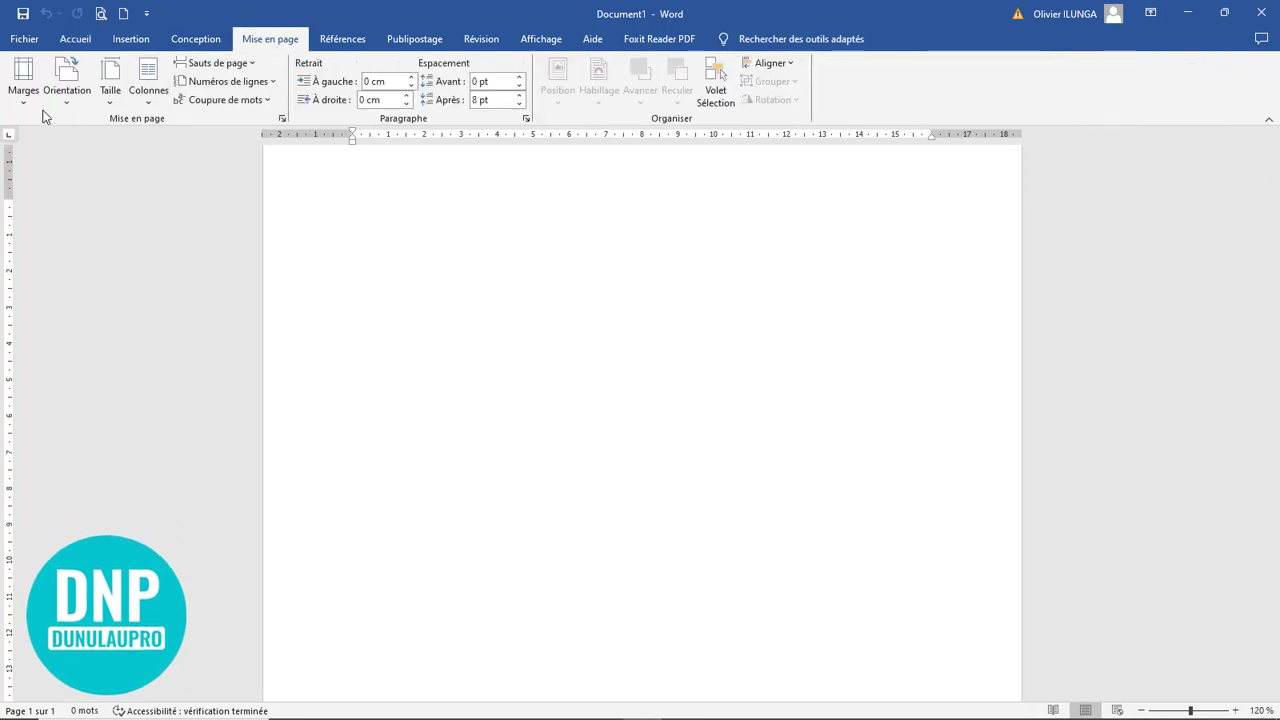
click(67, 100)
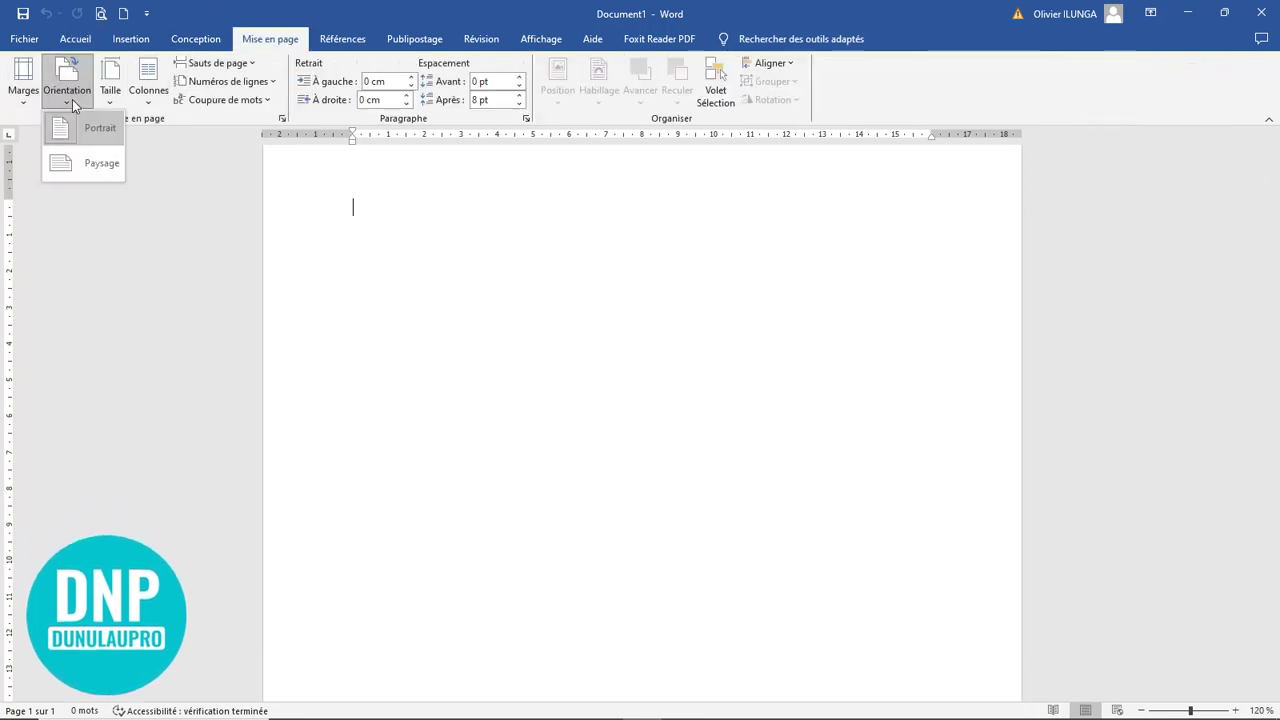
click(100, 164)
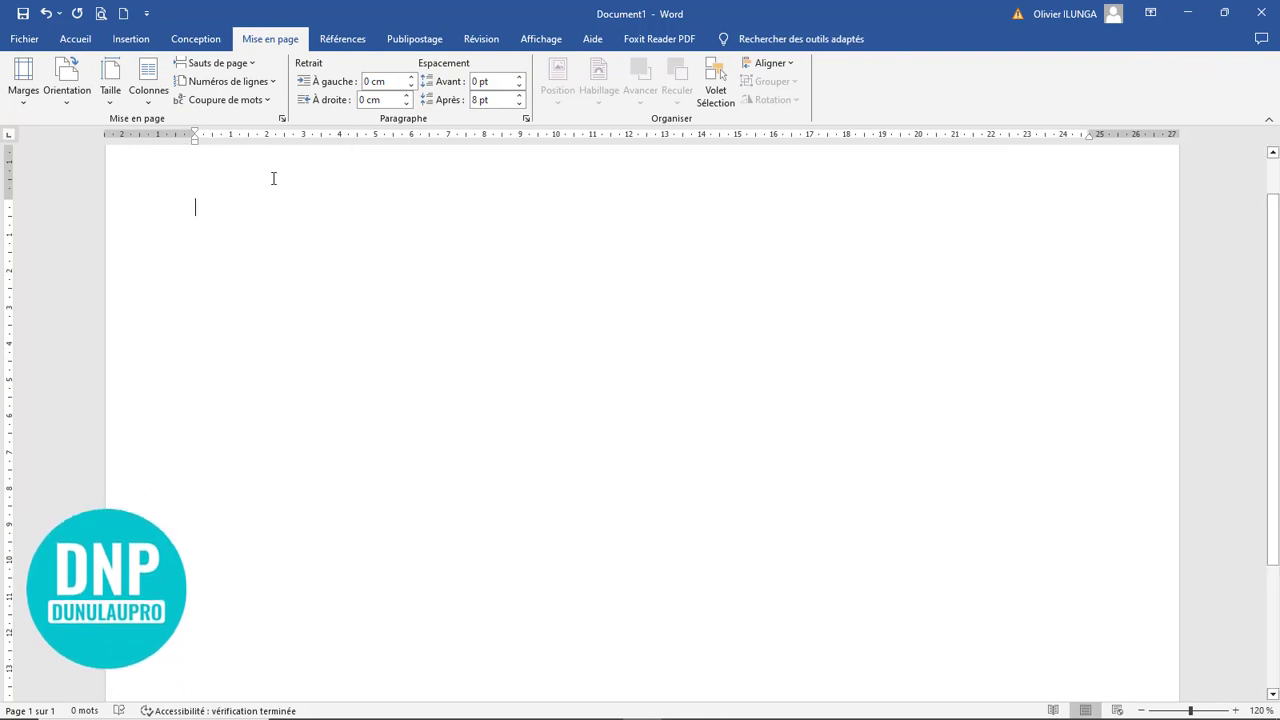
scroll(550, 263, up, 4)
scroll(550, 263, down, 8)
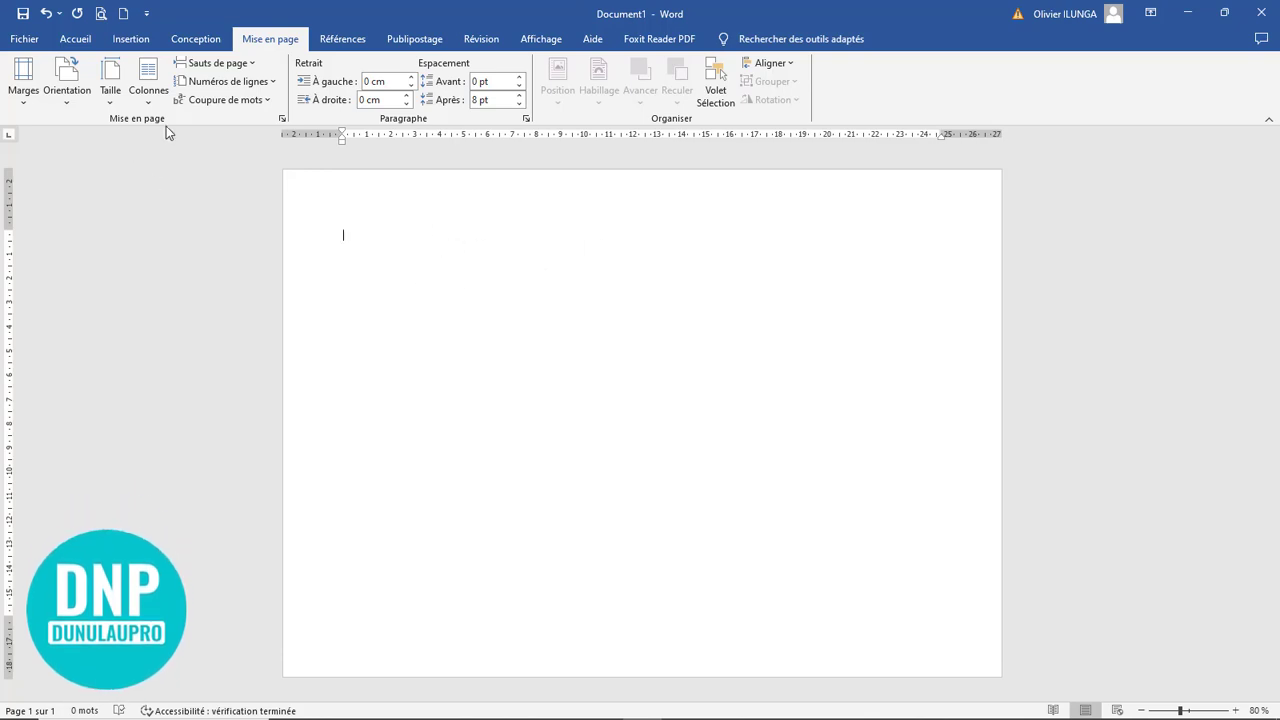
- Set custom page margins of 0,5 cm for top, bottom, left and right across the whole document
click(25, 100)
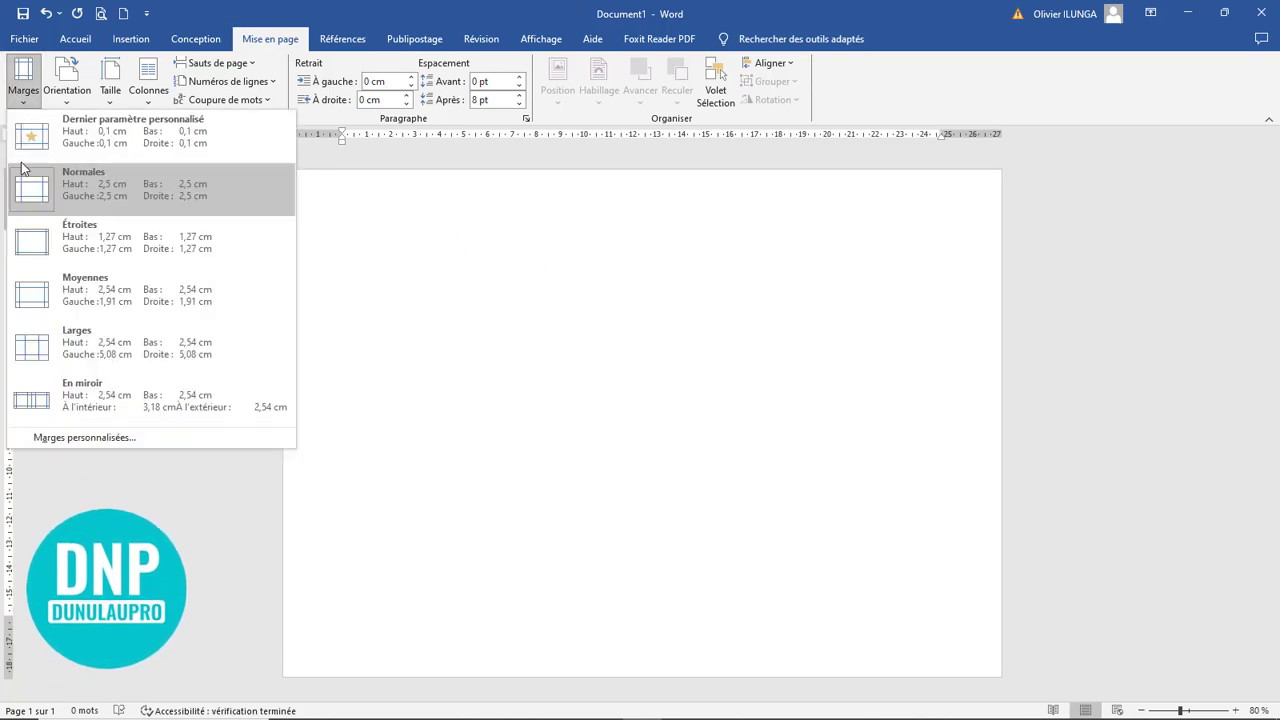
click(122, 442)
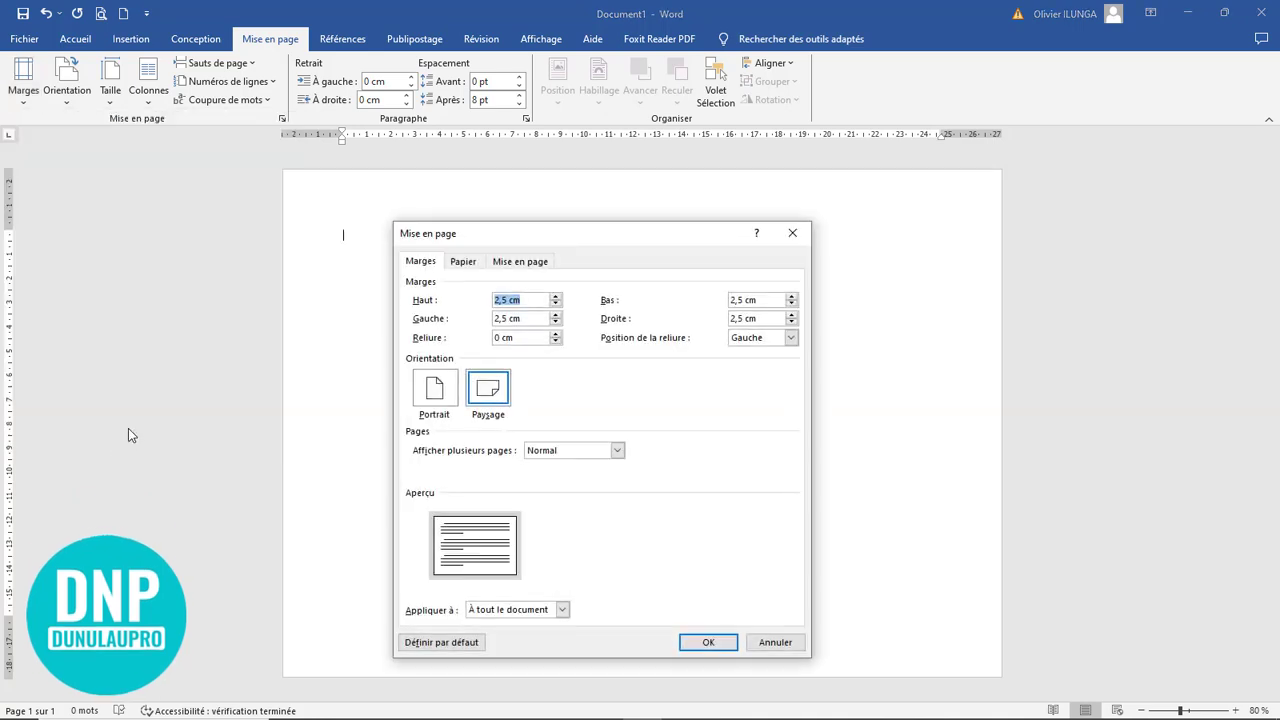
drag(537, 236, 603, 216)
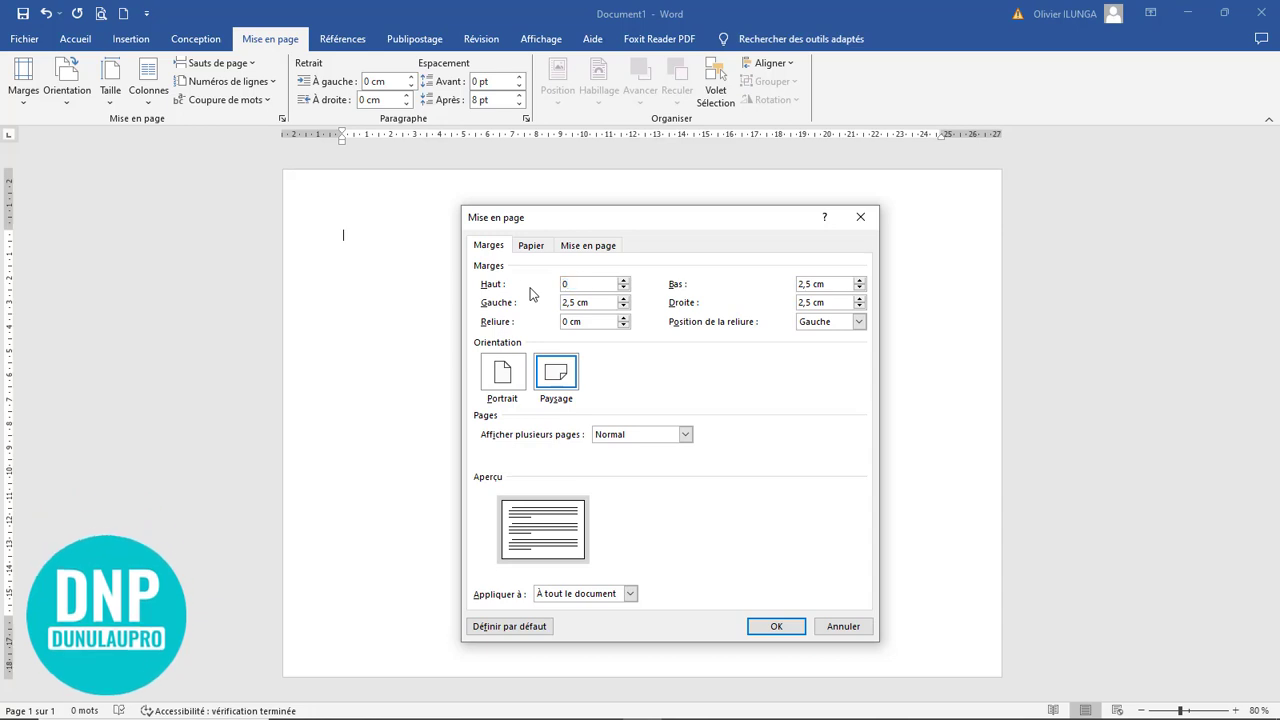
text(,5)
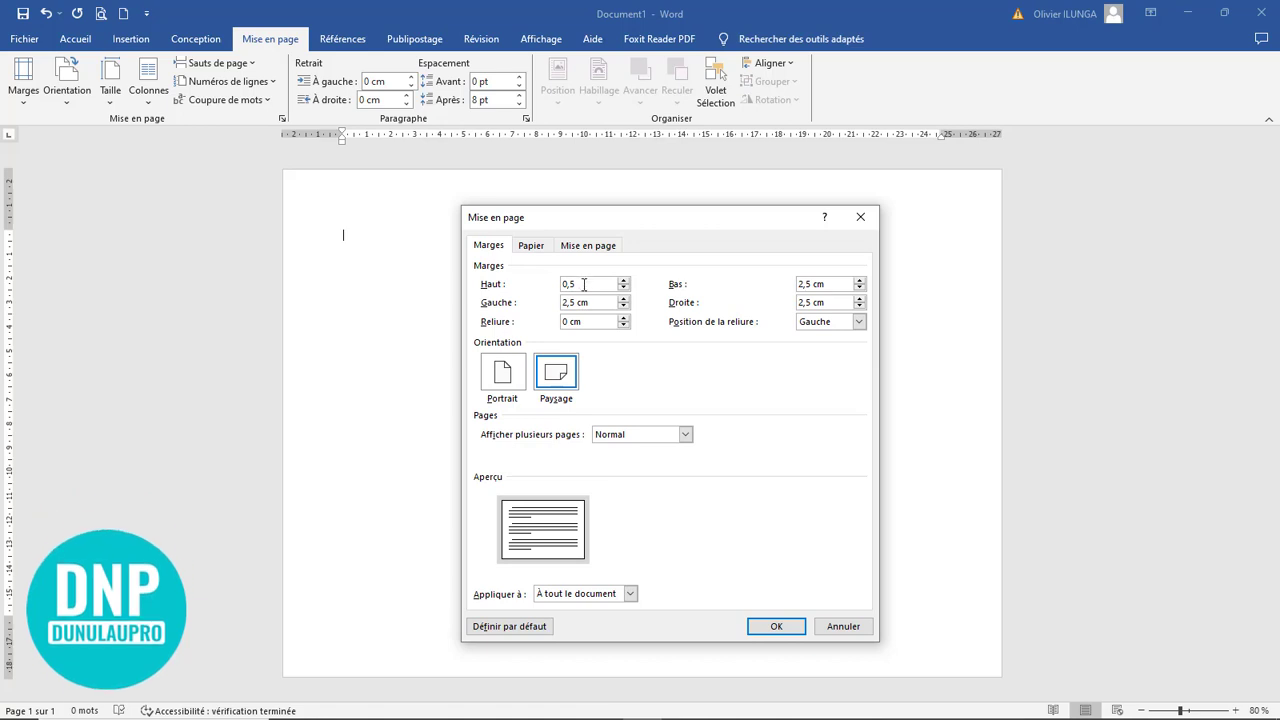
drag(585, 284, 522, 287)
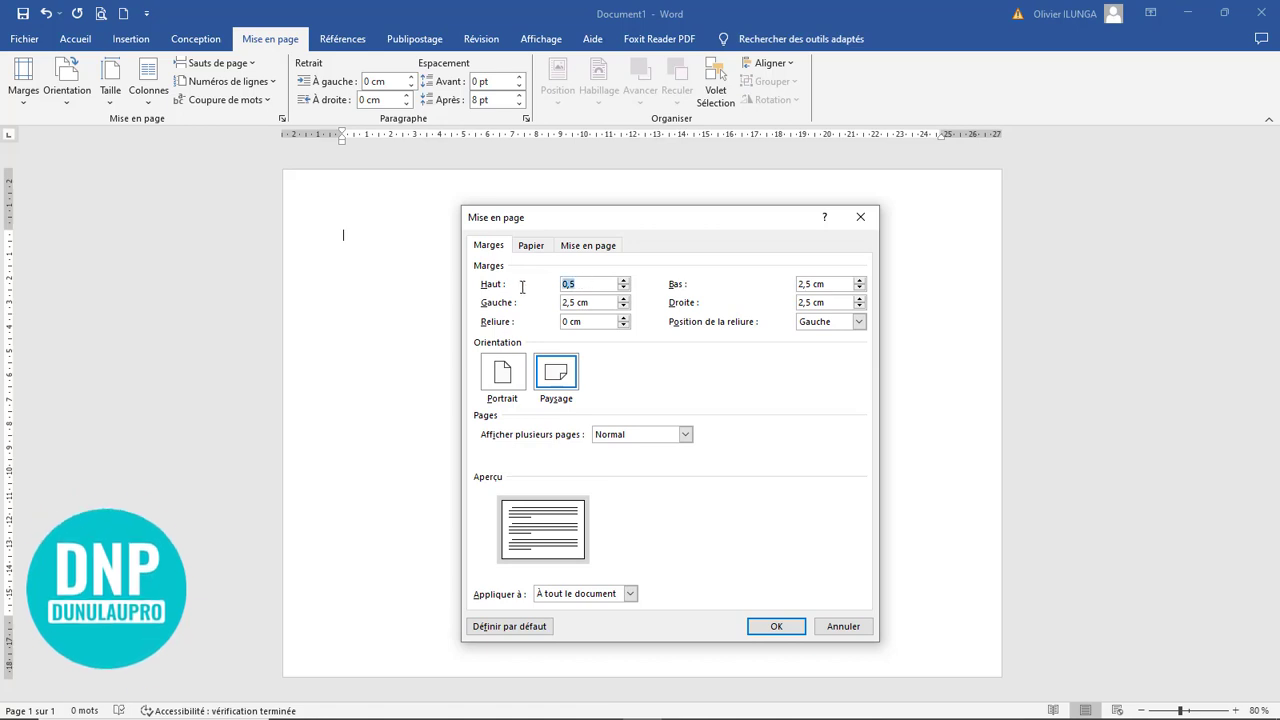
key(Tab)
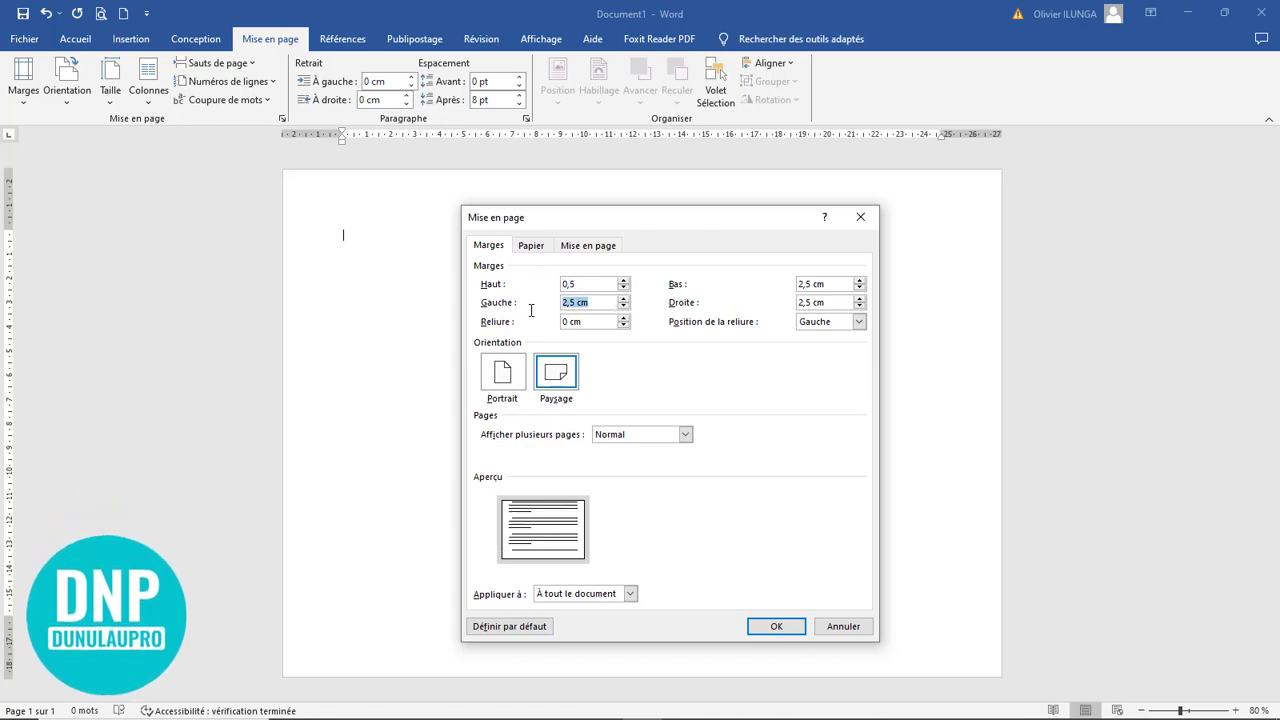
text(0,50,5)
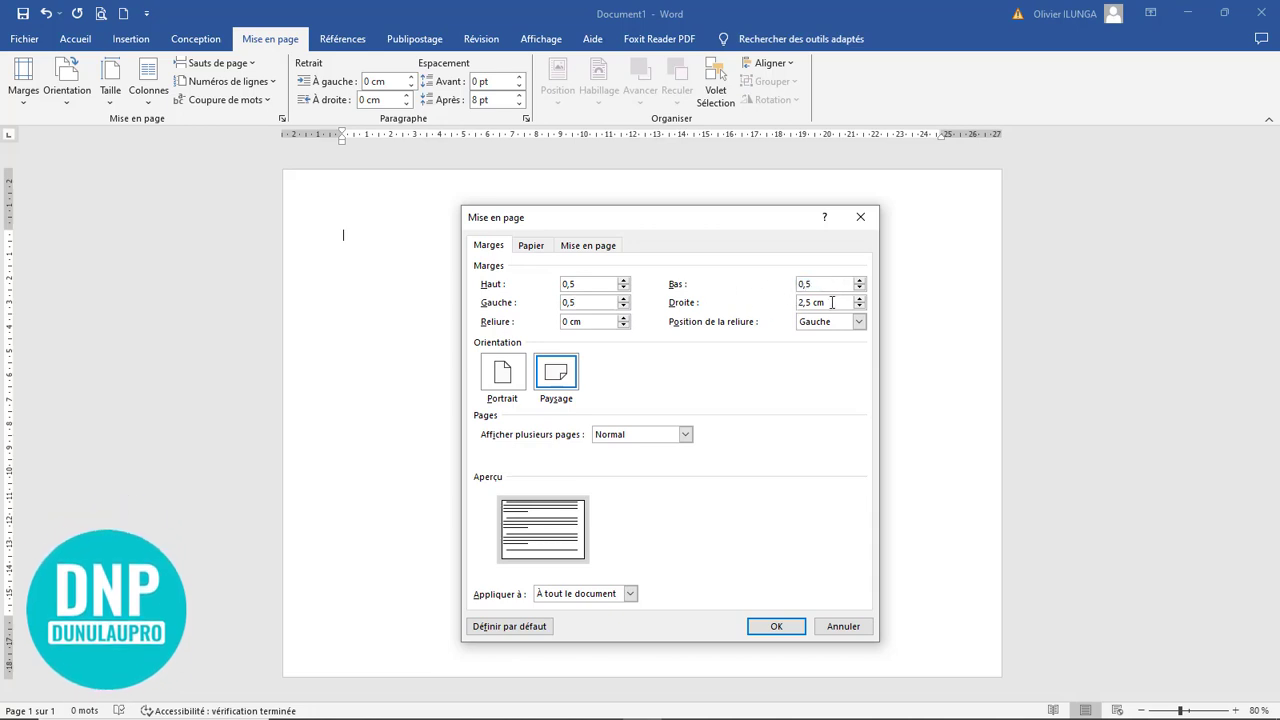
key(Tab)
text(0,5)
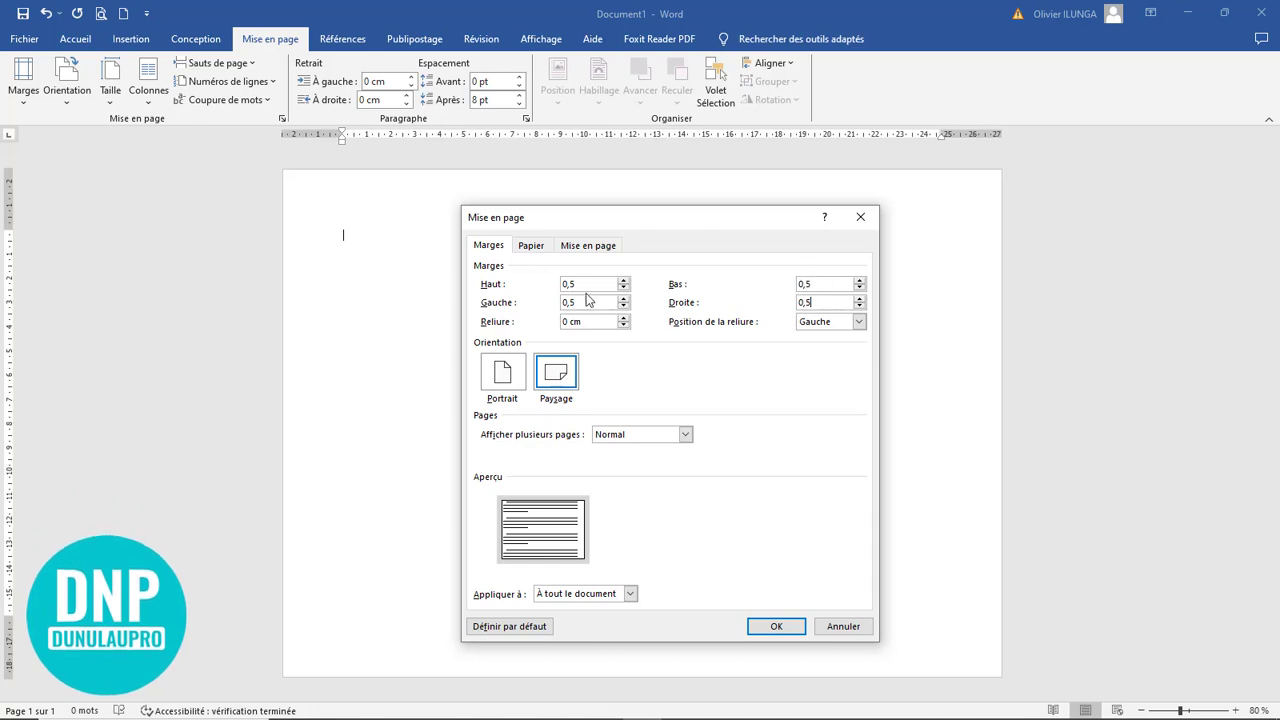
click(774, 626)
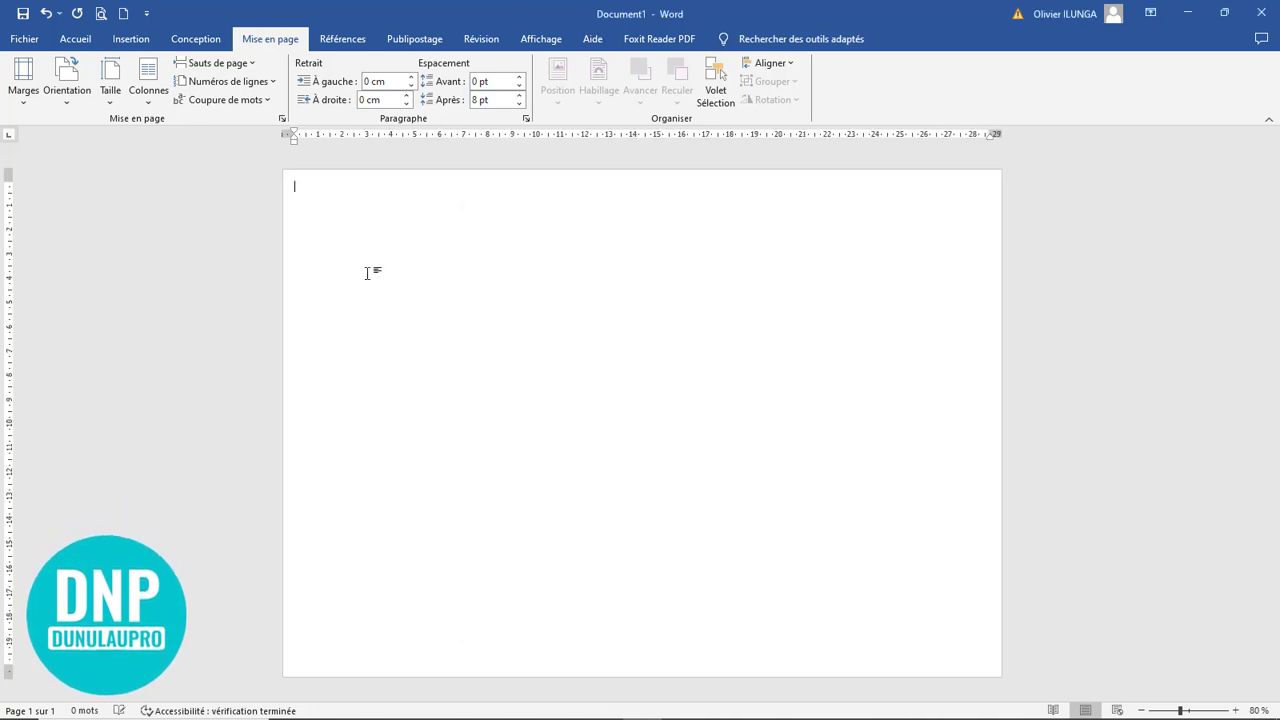
- Draw a rectangle about 20.5 cm high and 9.4 cm wide along the left side of the page
scroll(440, 304, up, 8)
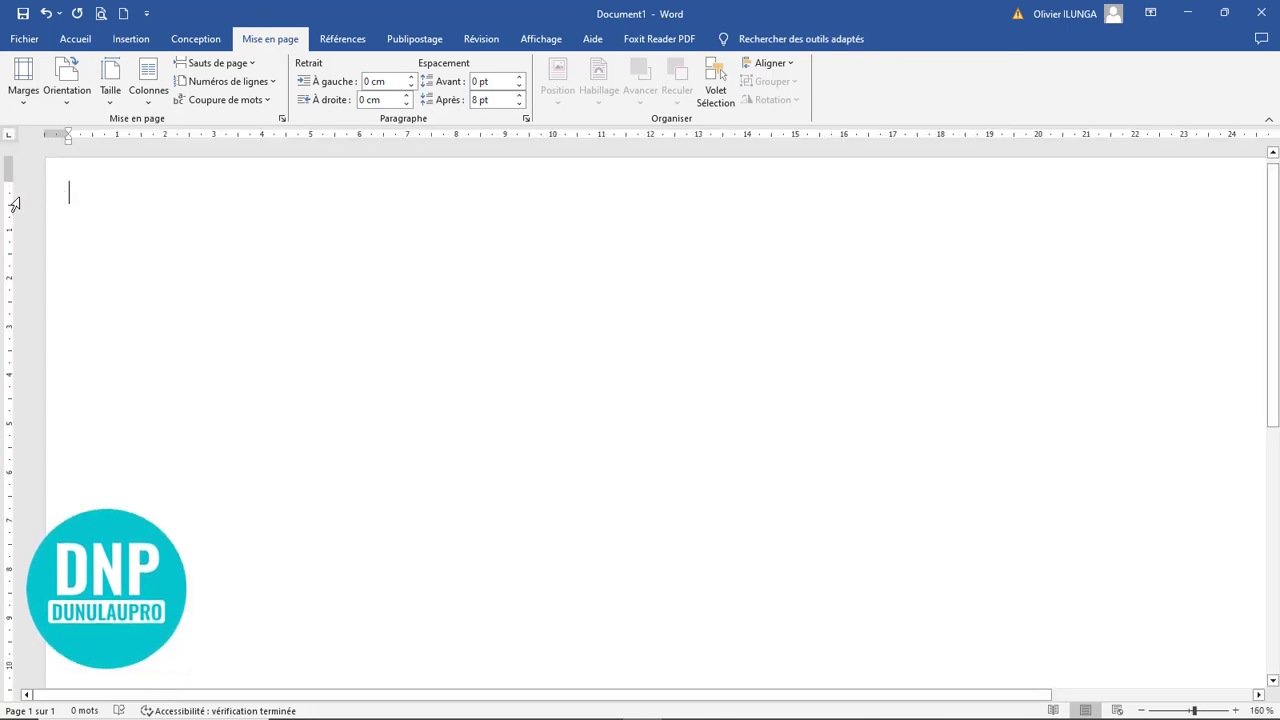
scroll(265, 238, down, 9)
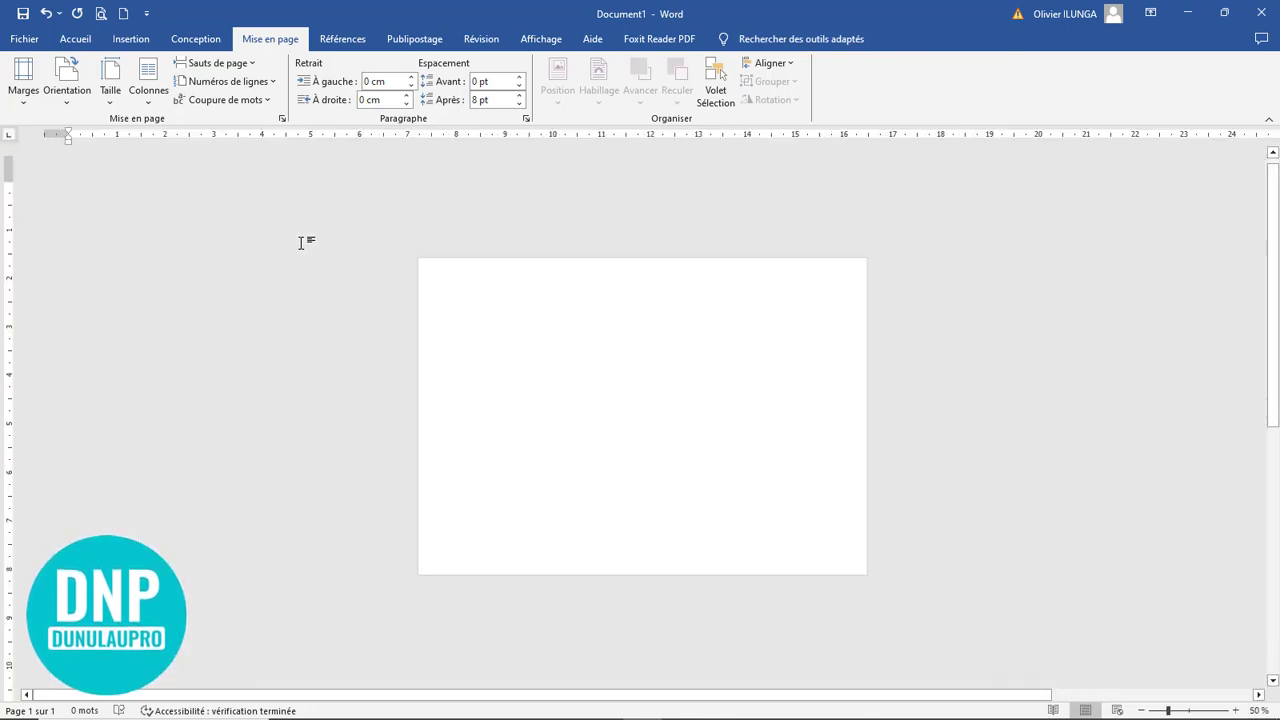
scroll(301, 242, up, 1)
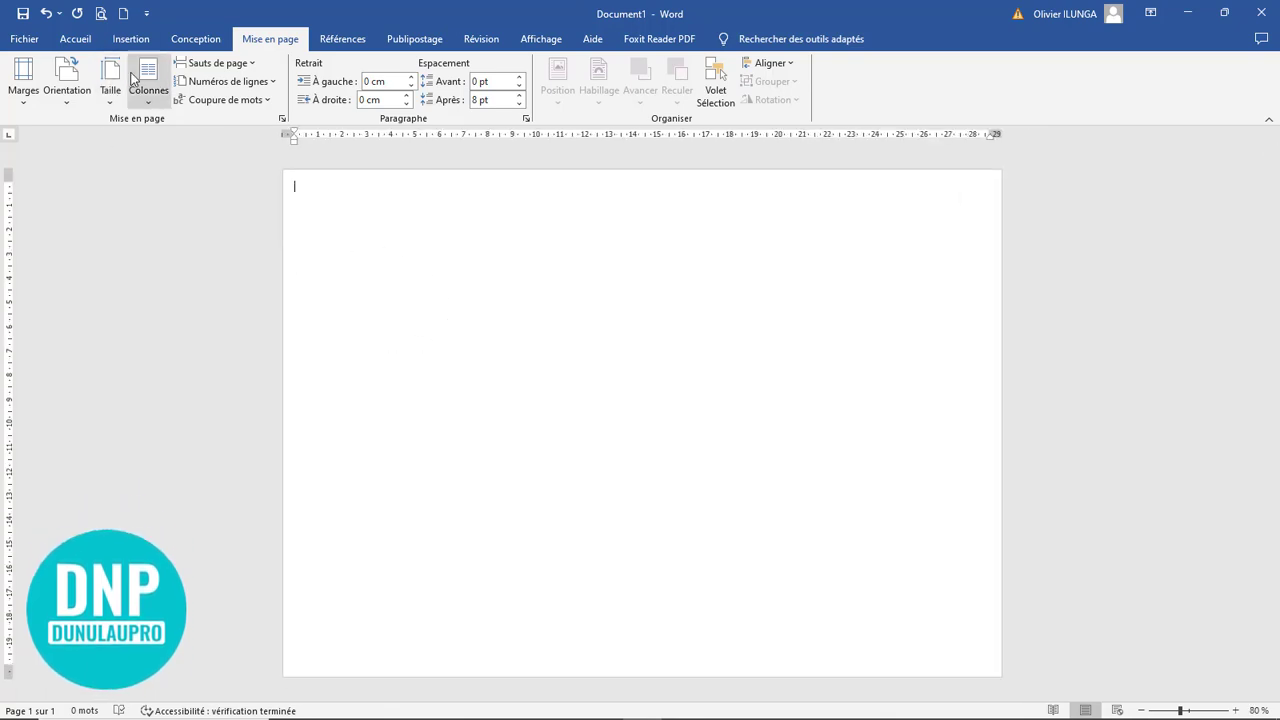
click(131, 40)
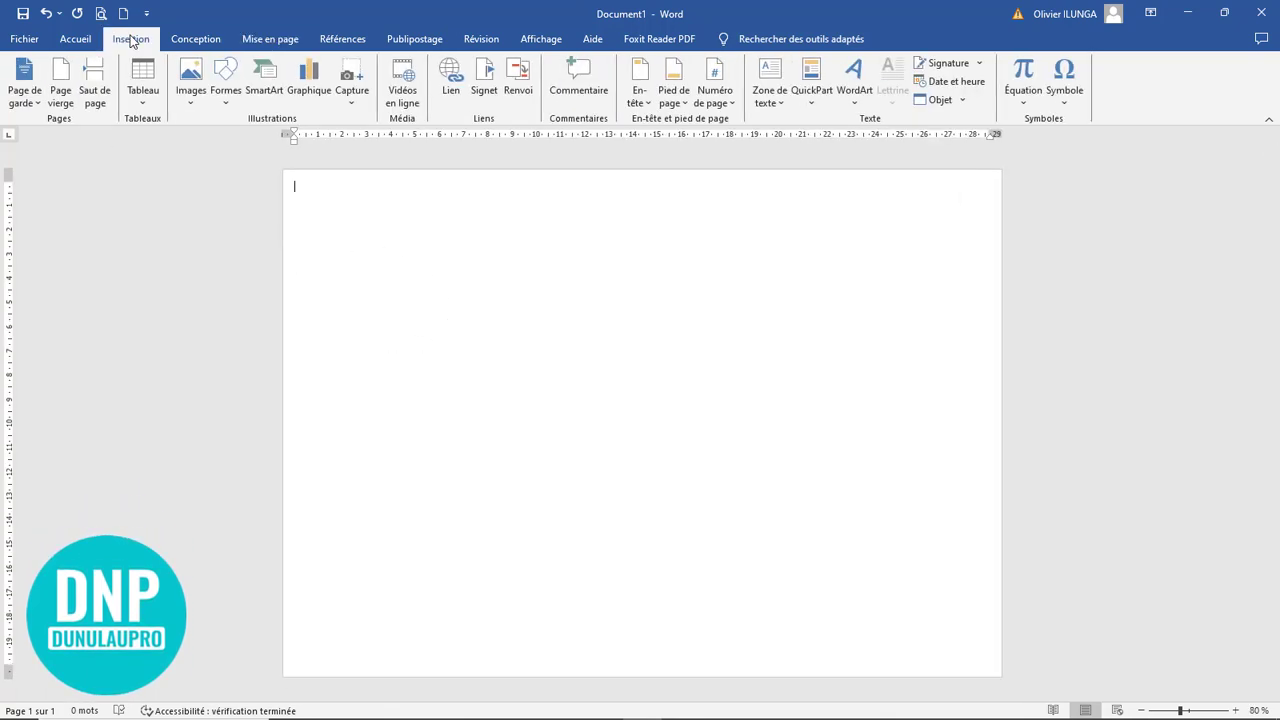
click(225, 100)
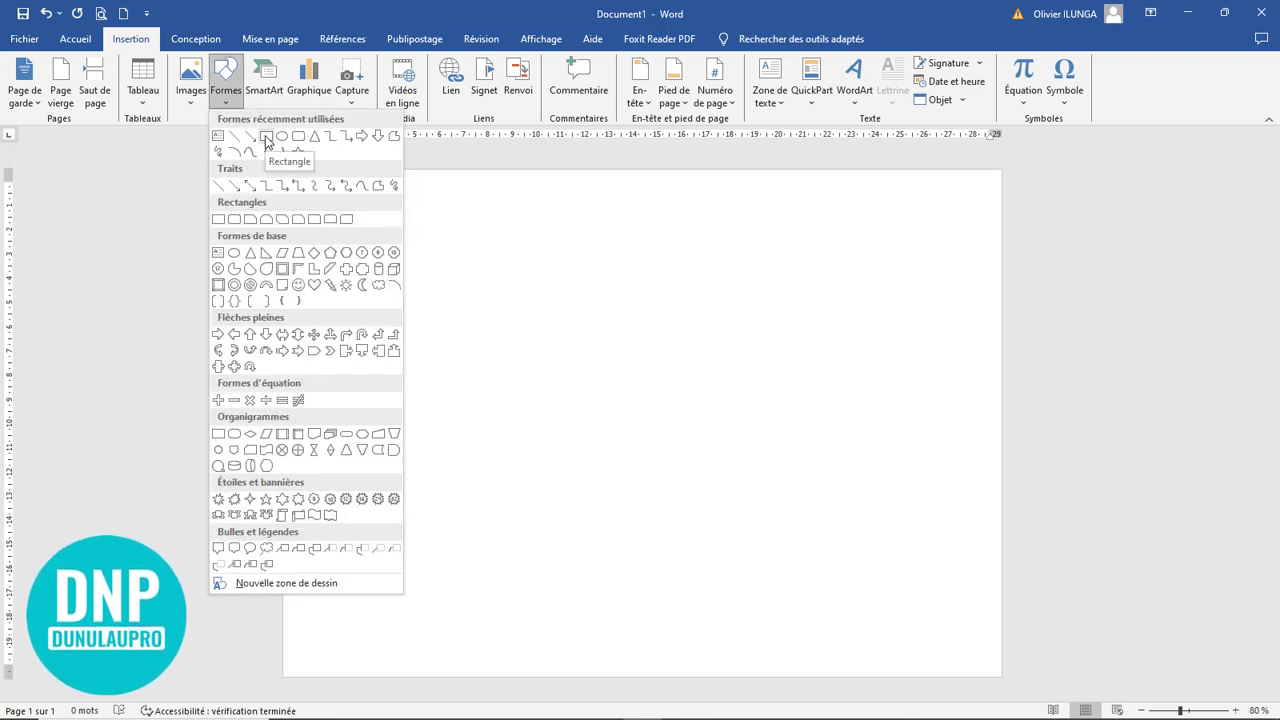
click(266, 142)
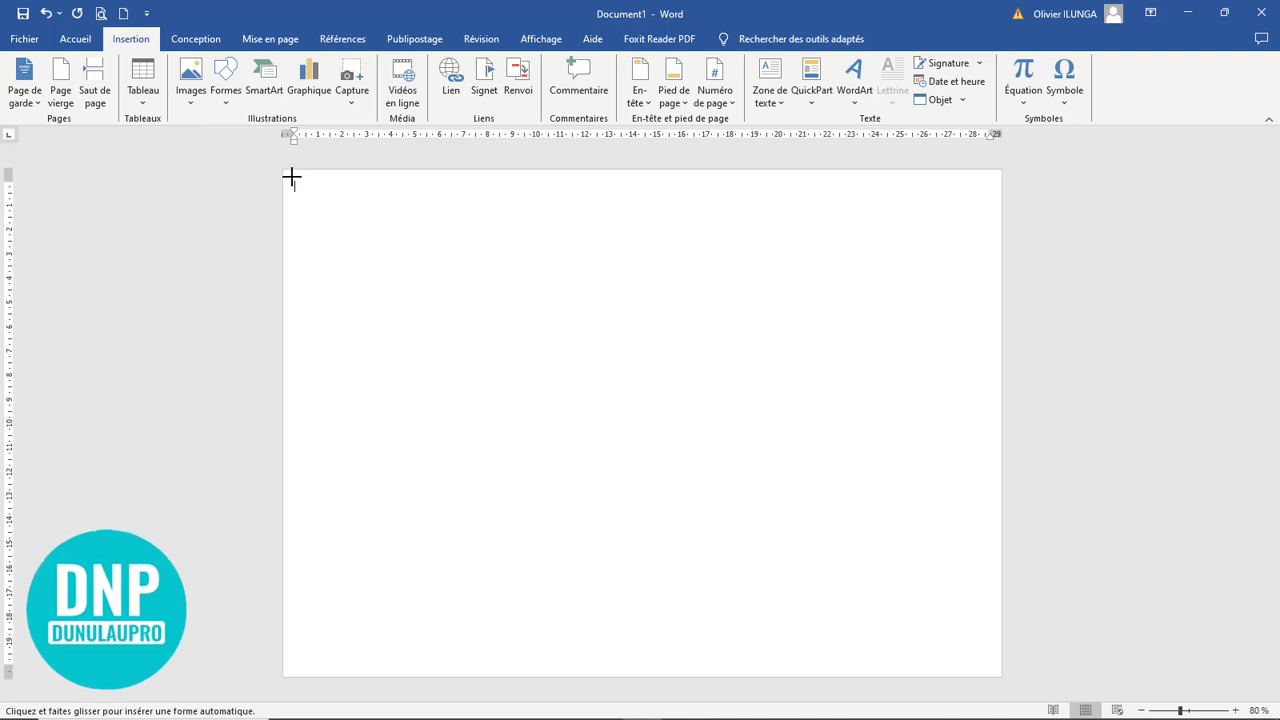
mouse_move(292, 177)
mouse_down()
mouse_move(291, 363)
mouse_move(362, 398)
mouse_up()
drag(348, 478, 521, 674)
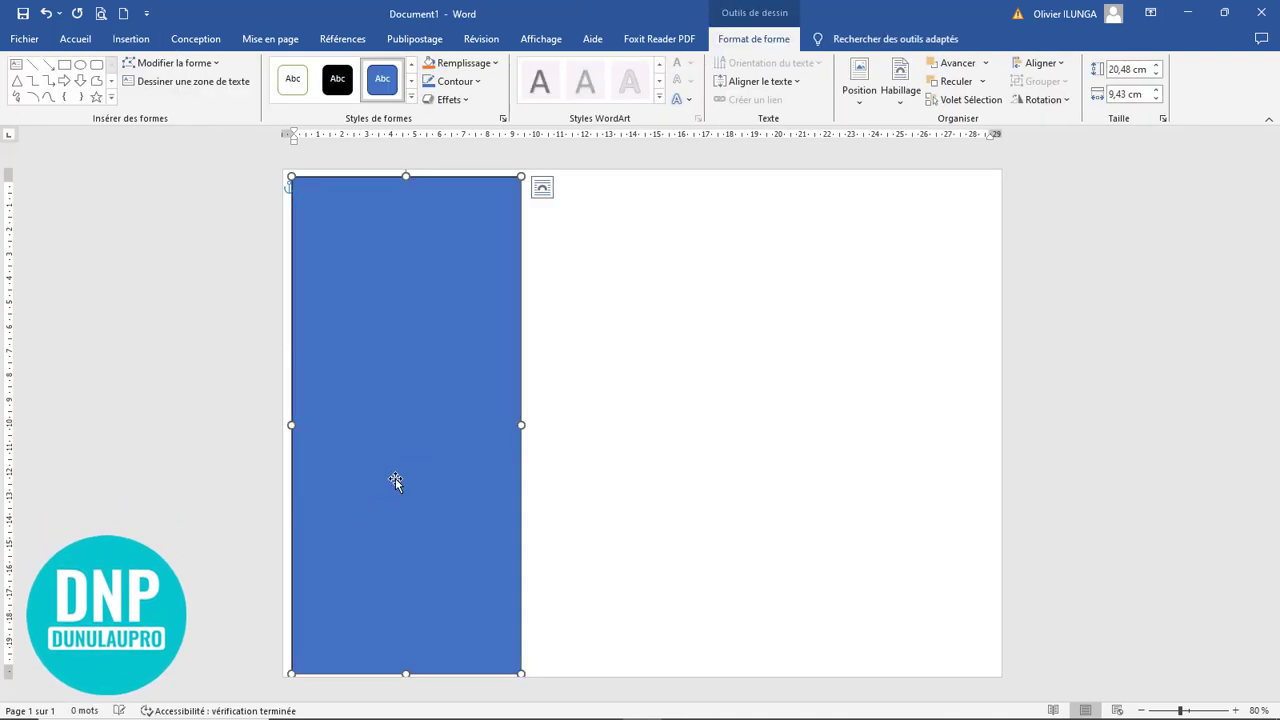
- Set the rectangle's height to 20,9 cm and its width to 9,9 cm
click(1122, 69)
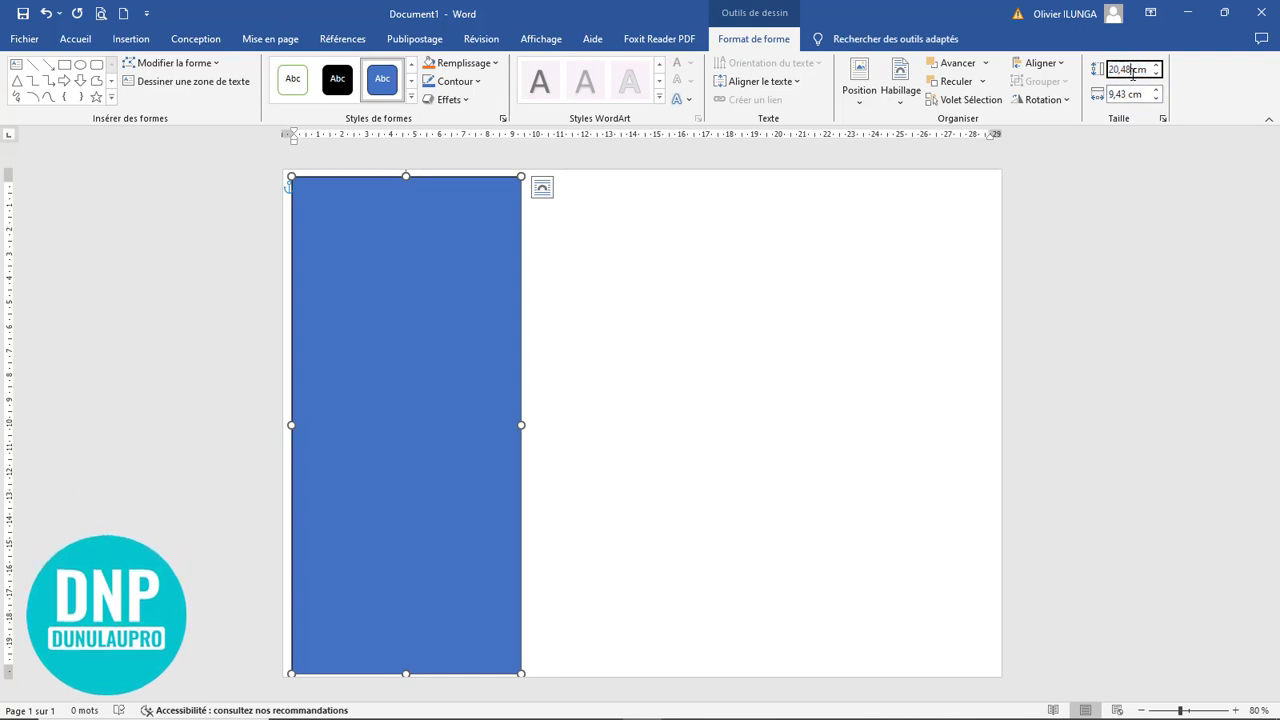
drag(1133, 69, 1124, 69)
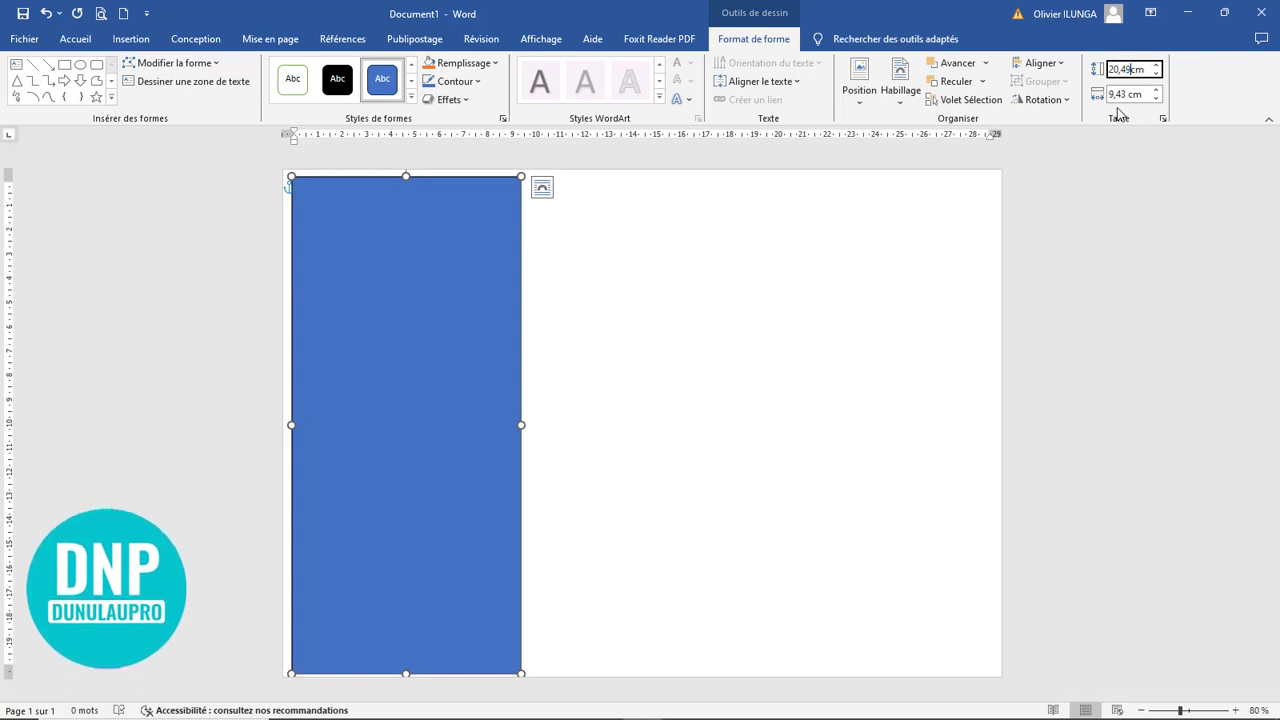
key(BackSpace)
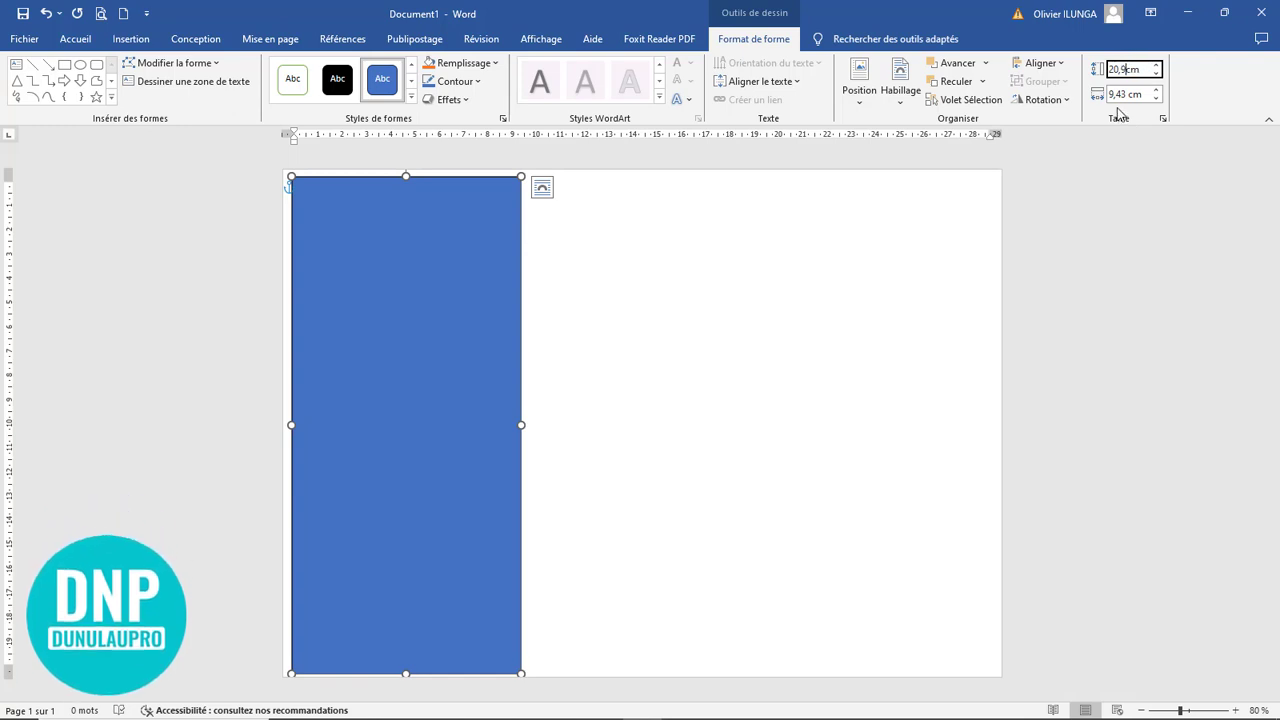
click(1127, 95)
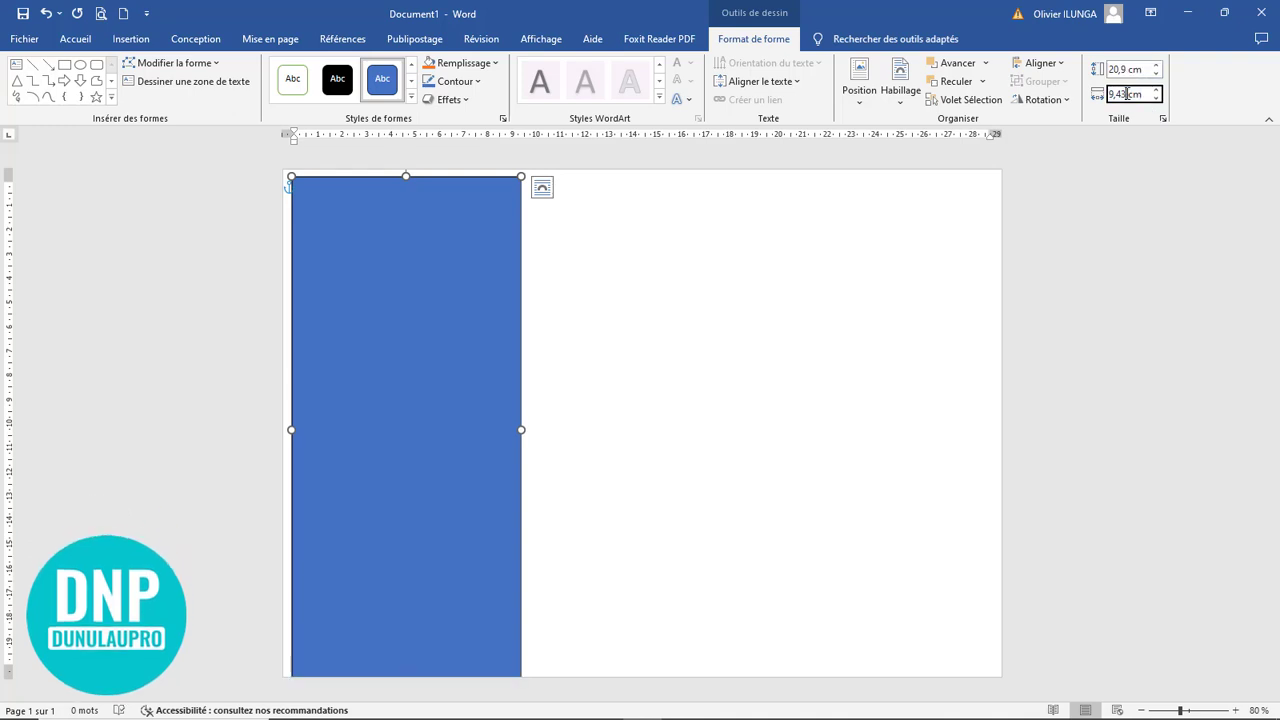
key(BackSpace)
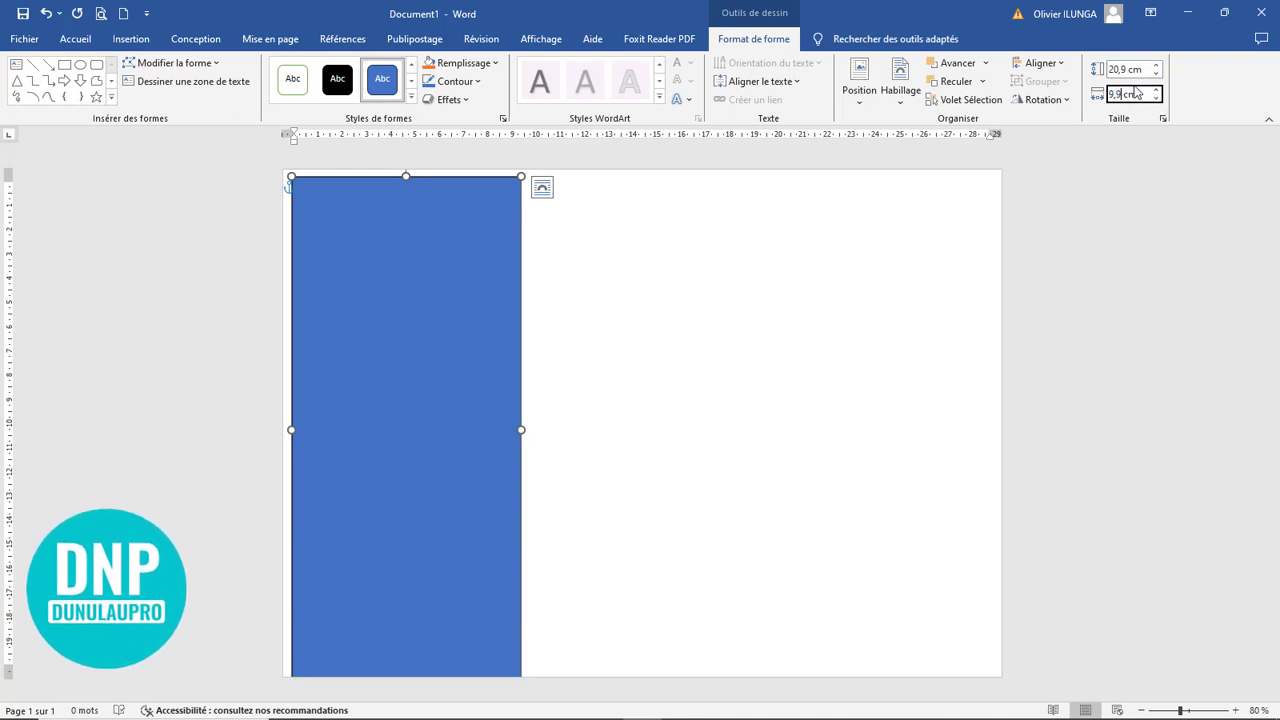
key(Return)
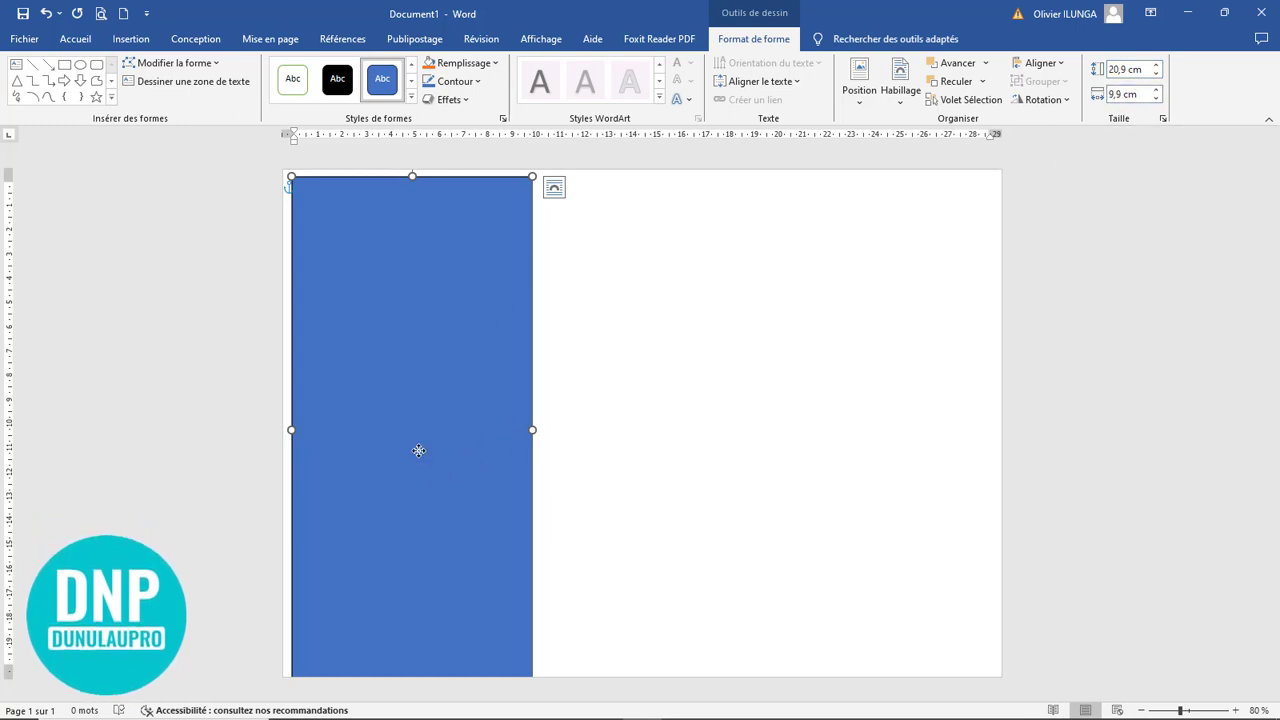
- Move the rectangle flush against the page's top-left corner and remove its outline
drag(418, 450, 429, 427)
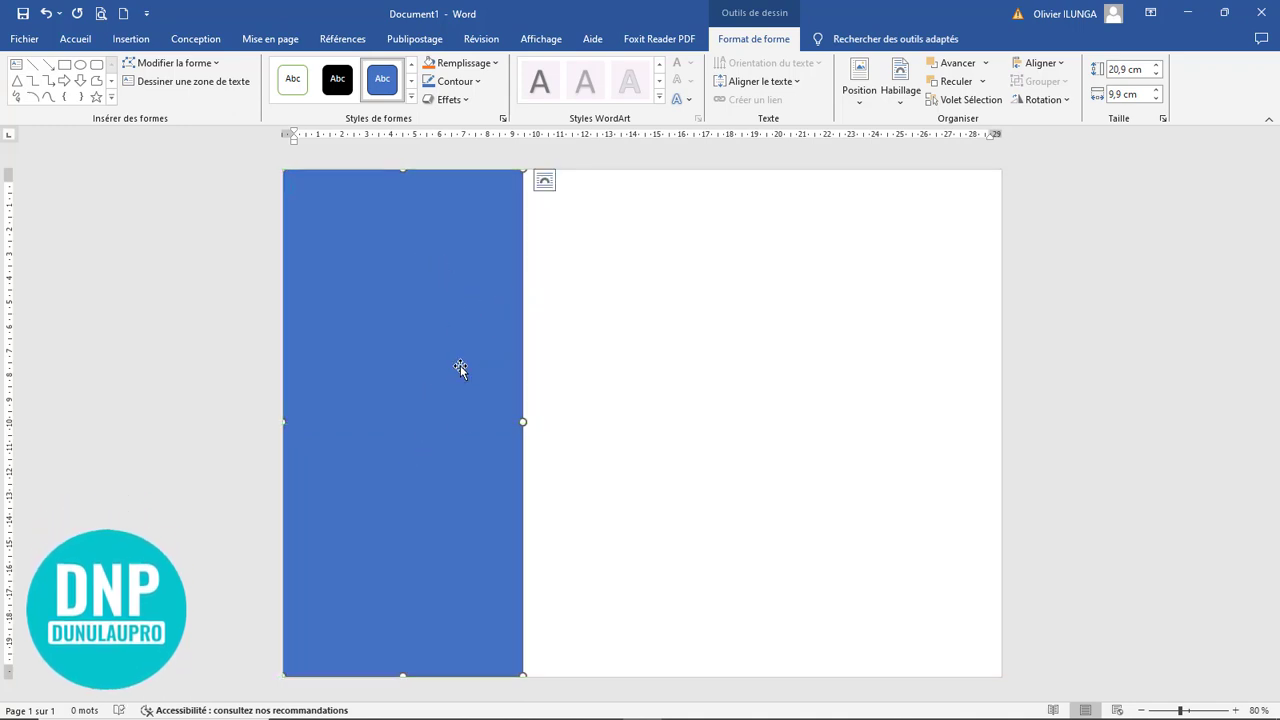
click(478, 83)
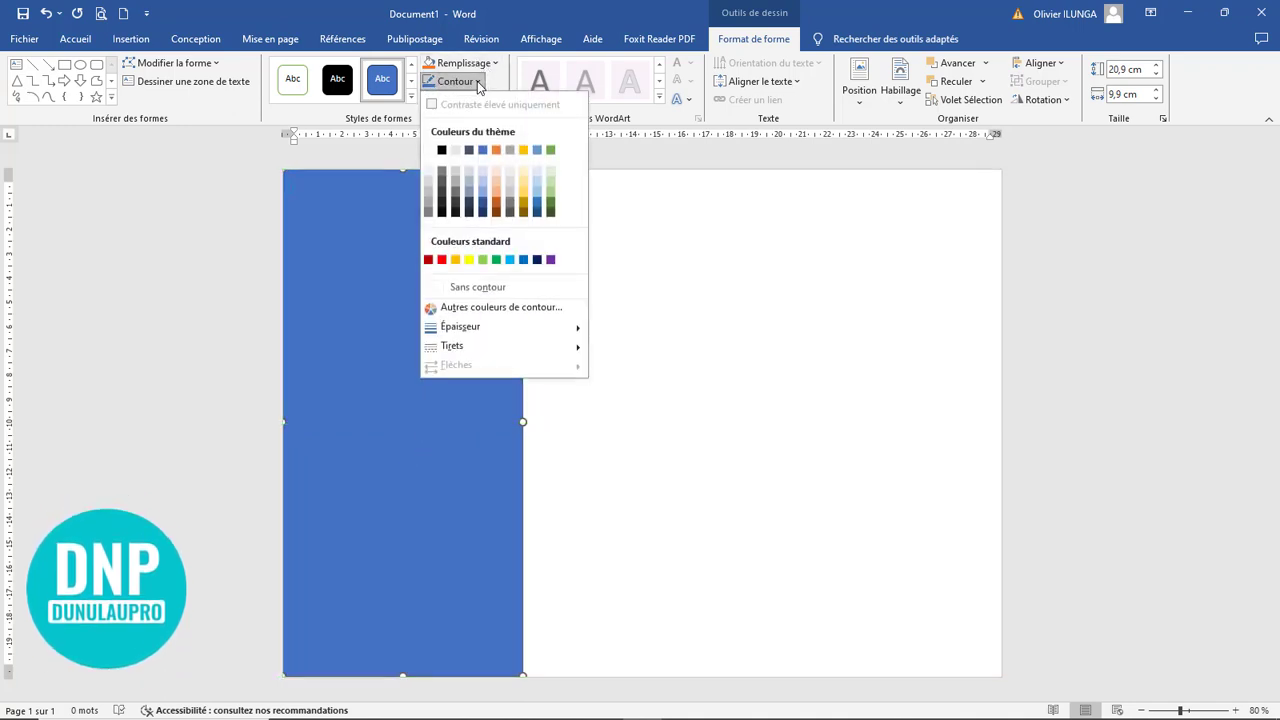
click(486, 288)
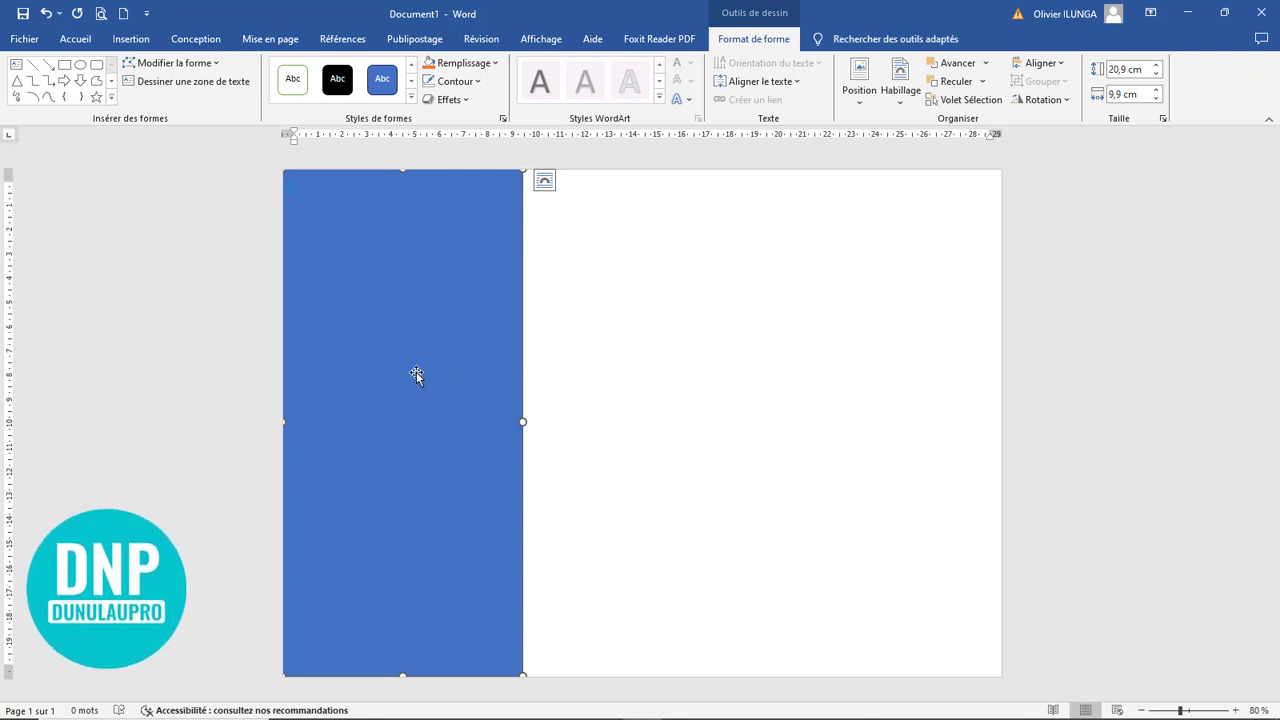
- Duplicate the rectangle twice and place the copies side by side so three equal panels fill the page width
drag(417, 372, 866, 381)
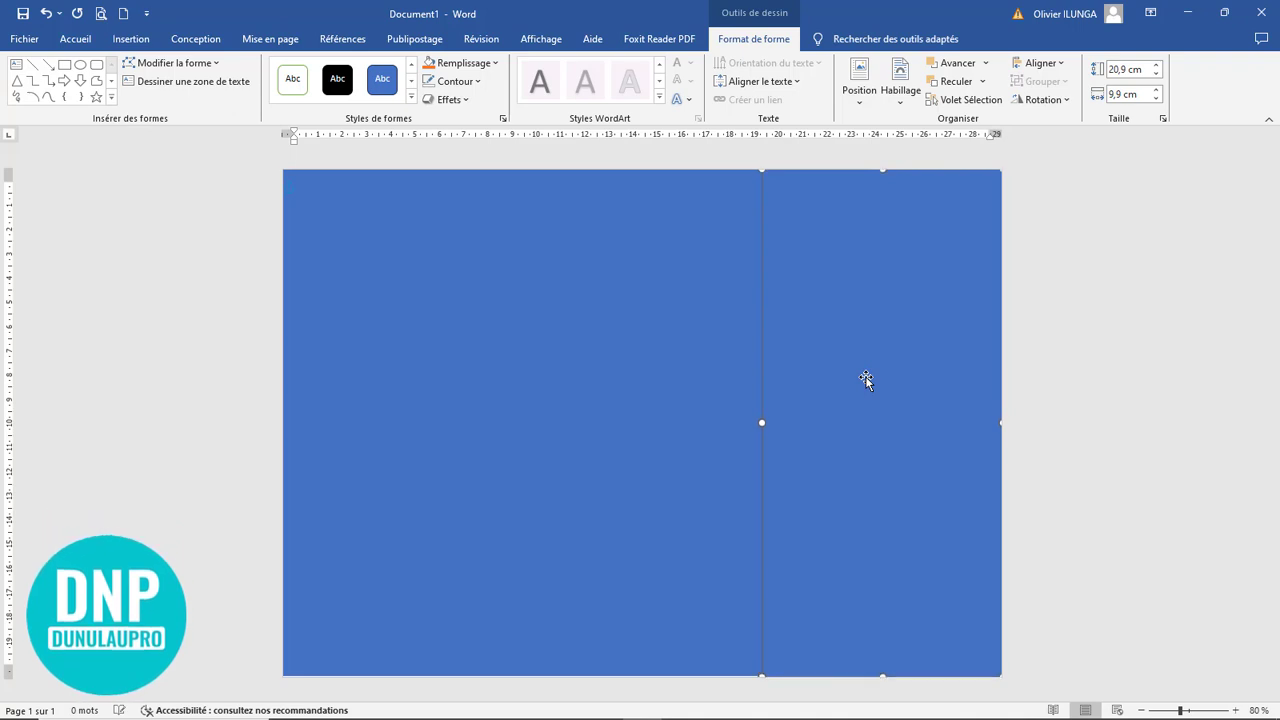
drag(675, 447, 675, 443)
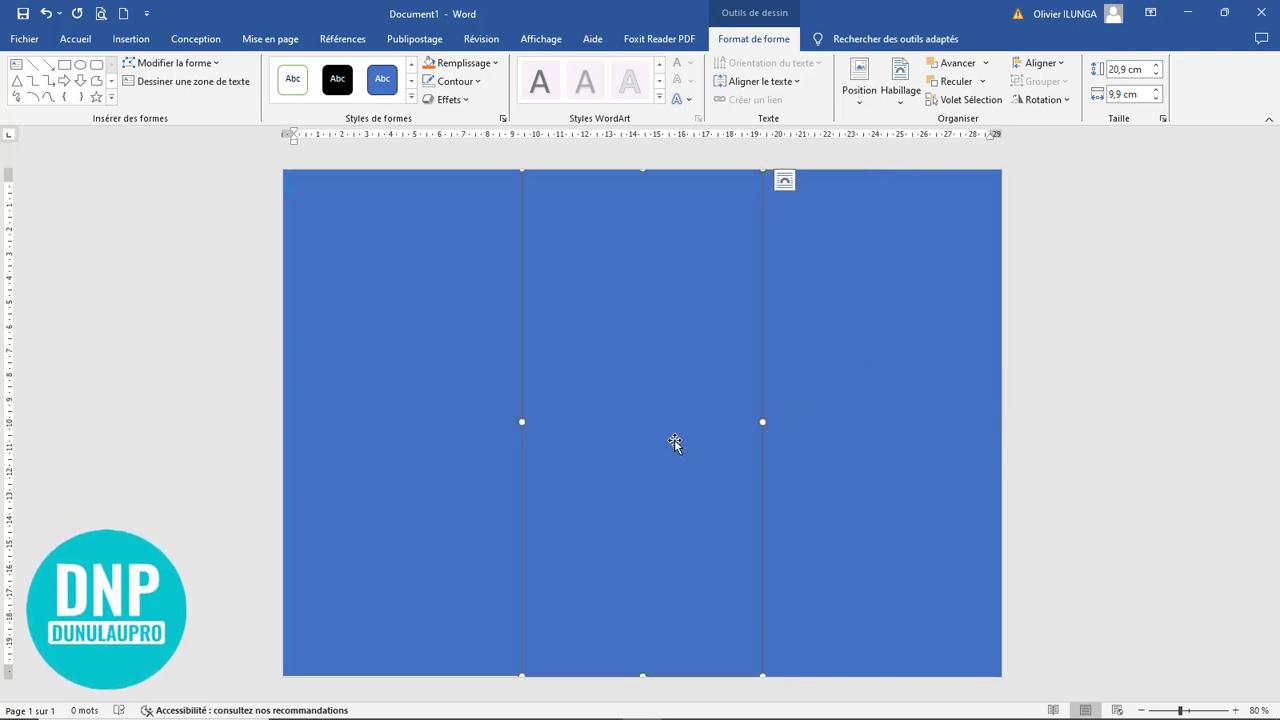
- Fill the two outer panels with dark green (Vert, Accentuation6, plus sombre 50 %) and the middle panel with white
click(900, 414)
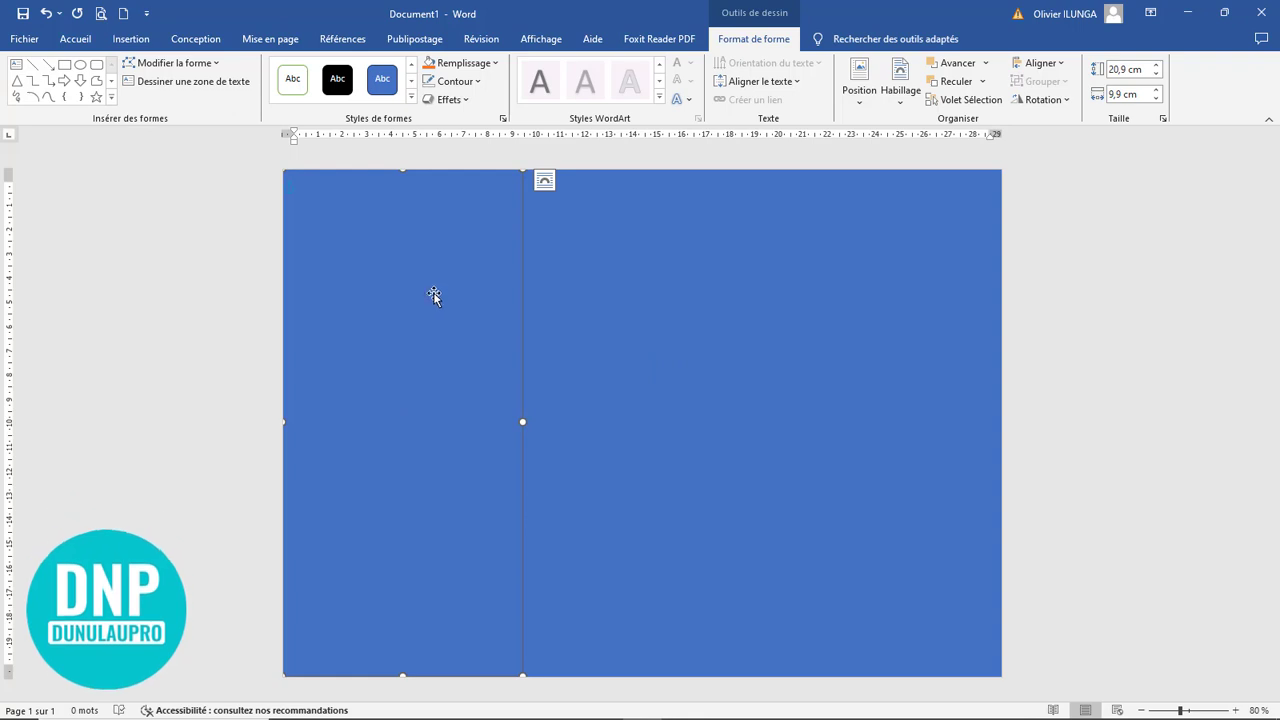
click(495, 63)
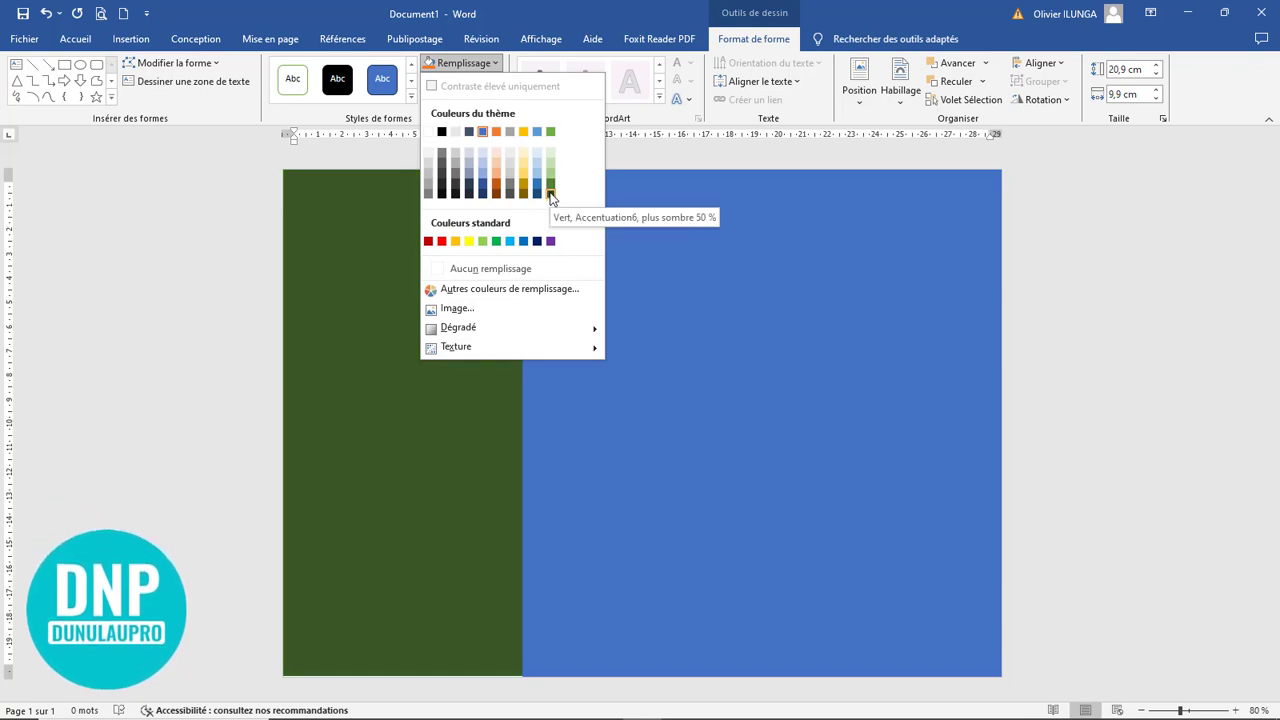
click(550, 193)
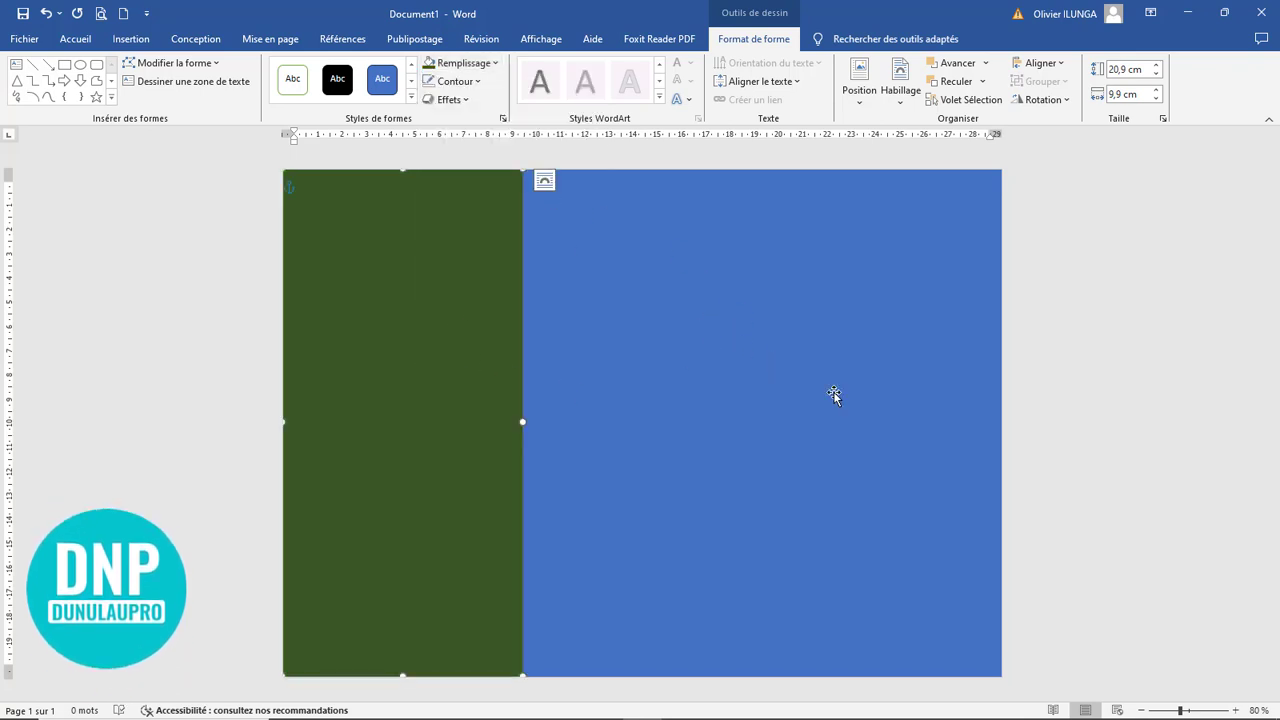
click(891, 361)
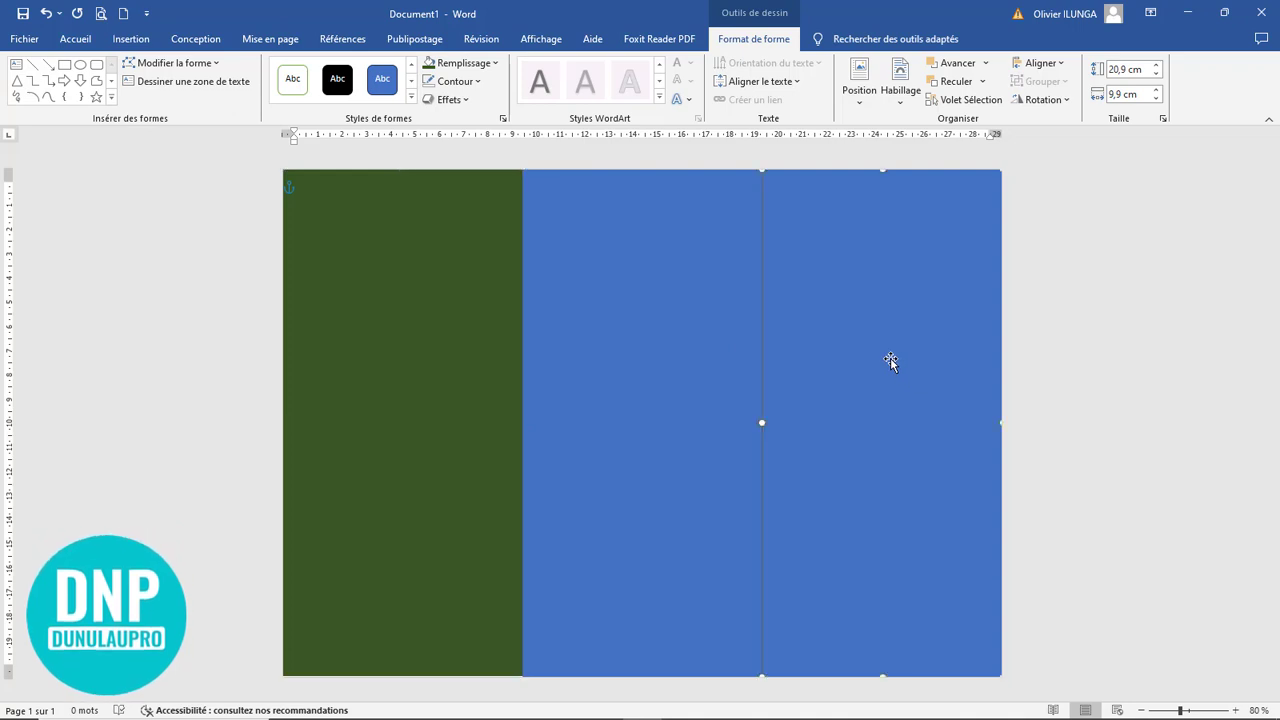
click(428, 66)
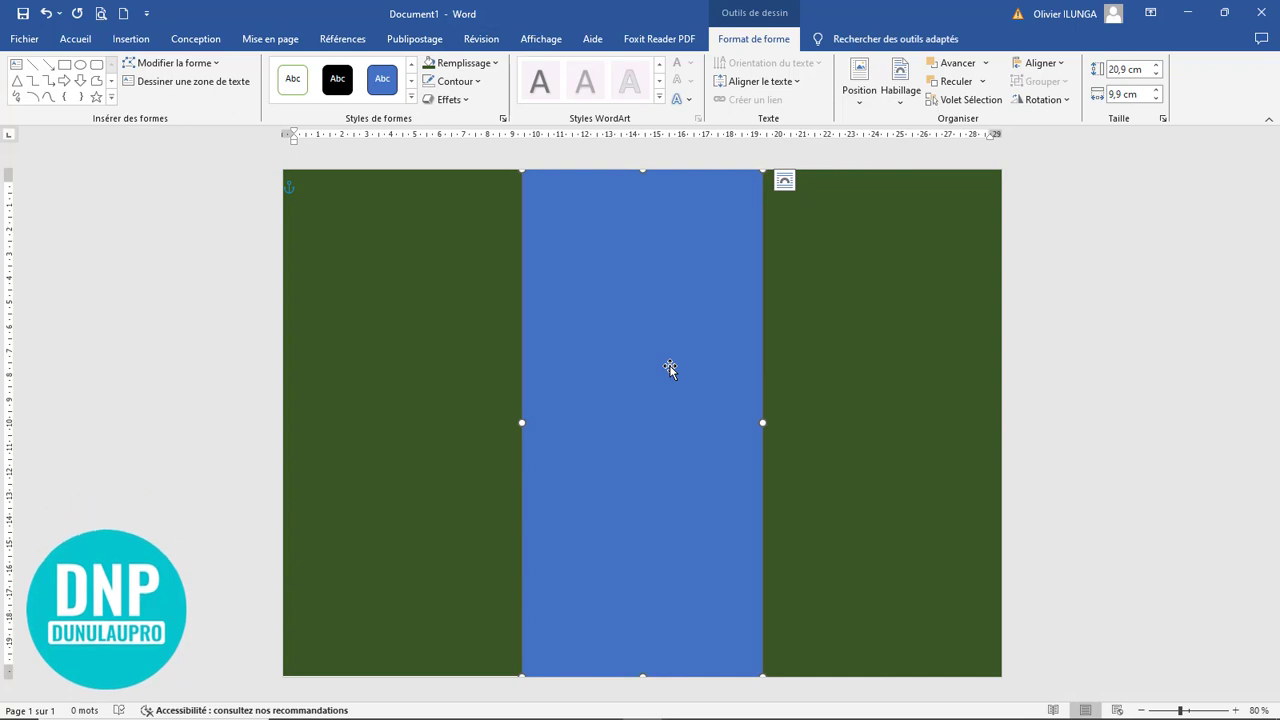
click(492, 64)
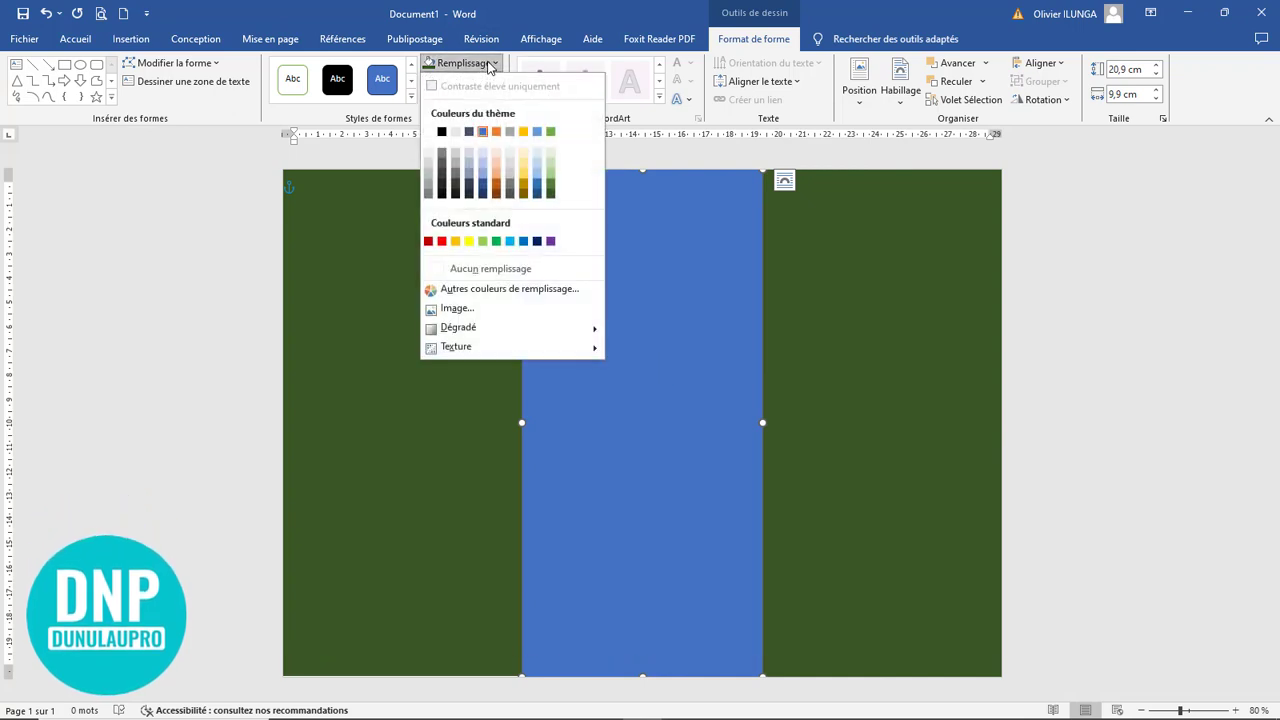
click(428, 133)
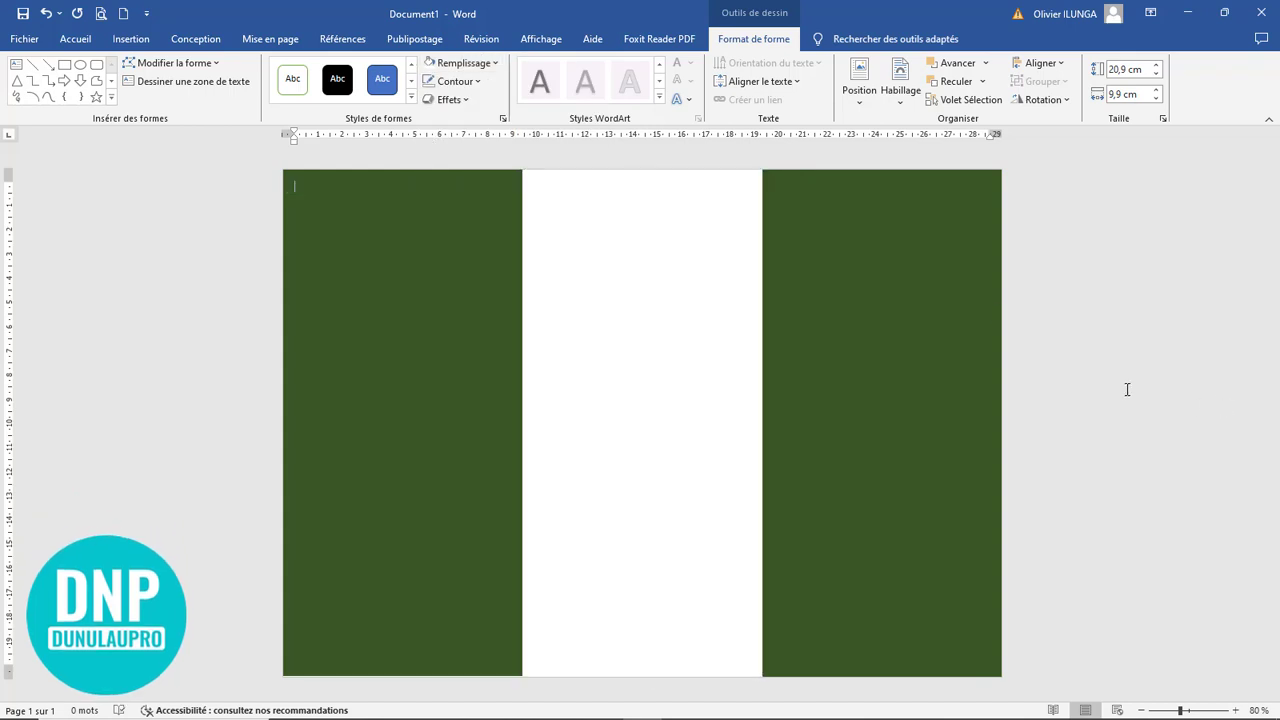
- Duplicate the left green panel and shorten the copy to about 9,36 cm high, overlapping the left and middle panels near the page's upper edge
click(840, 403)
ctrl+scroll(845, 410, down, 4)
scroll(845, 411, up, 1)
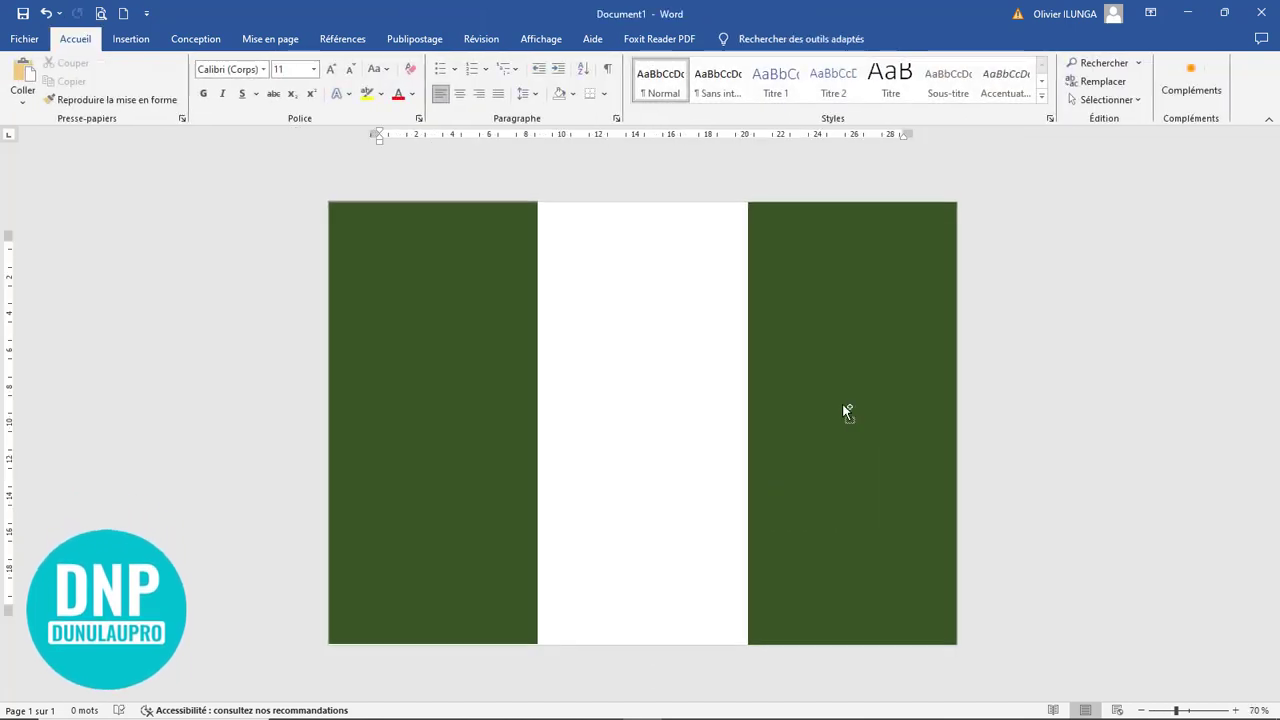
click(491, 577)
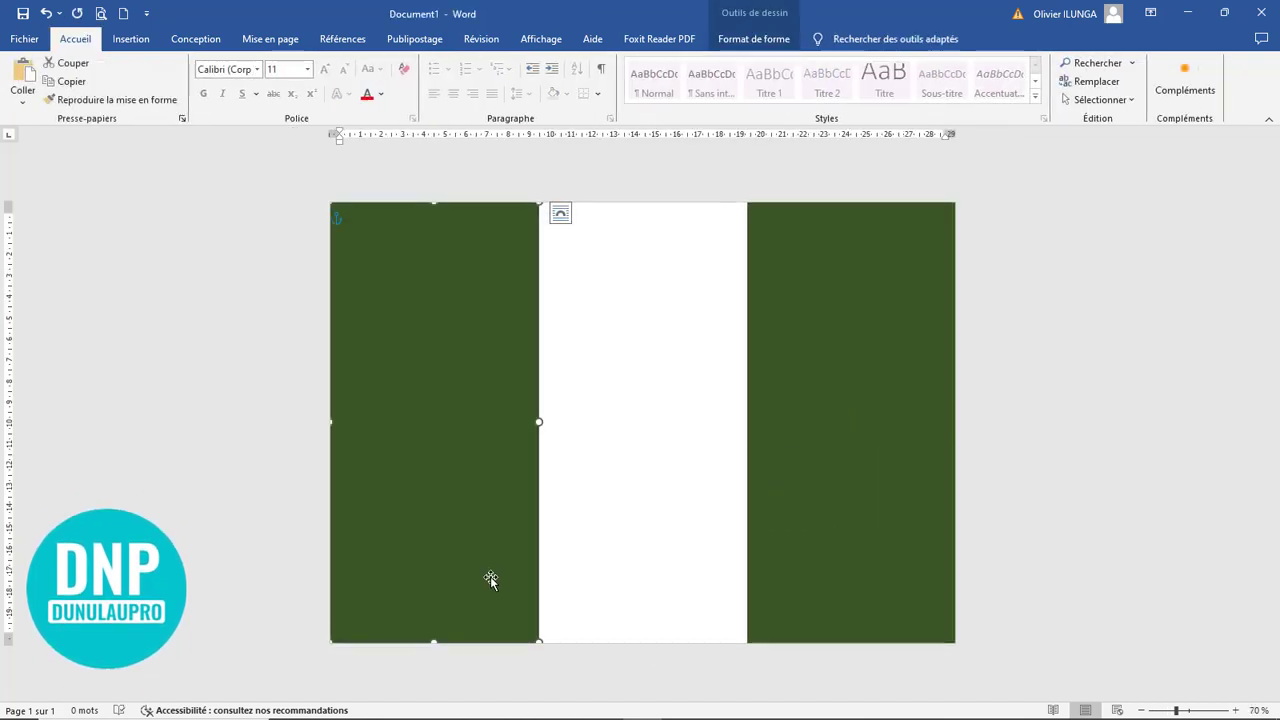
click(1114, 446)
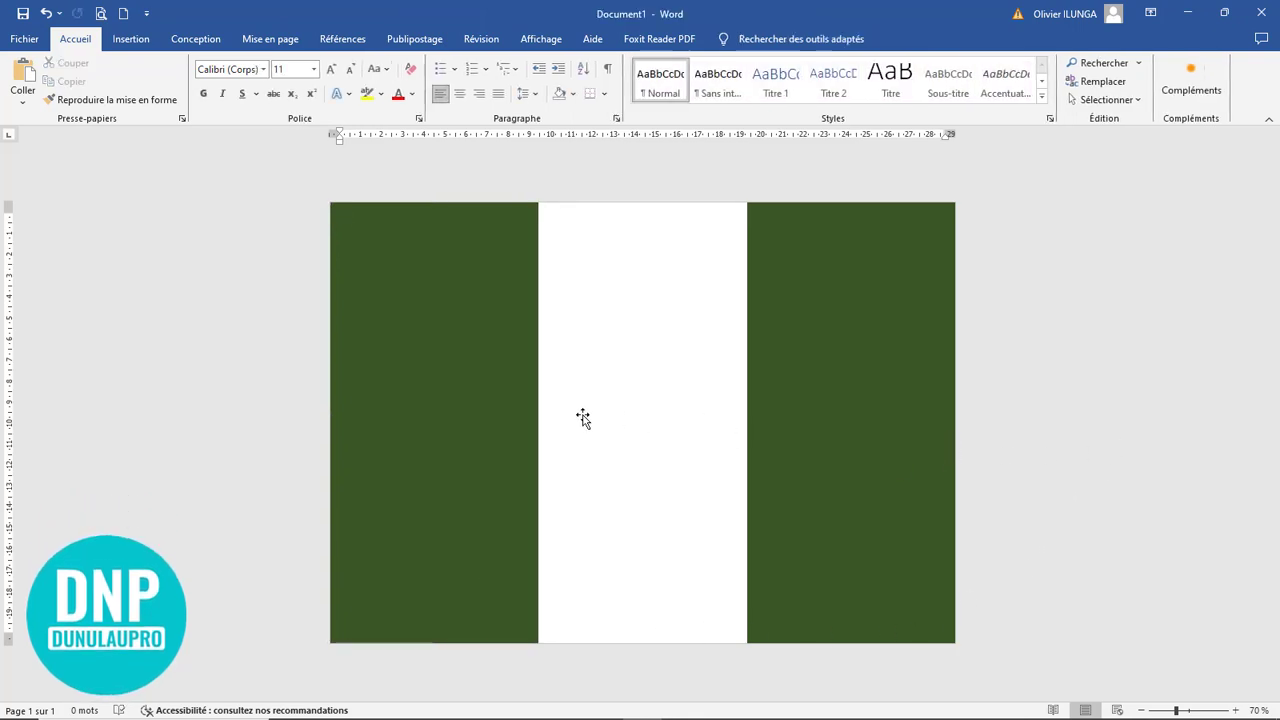
click(453, 353)
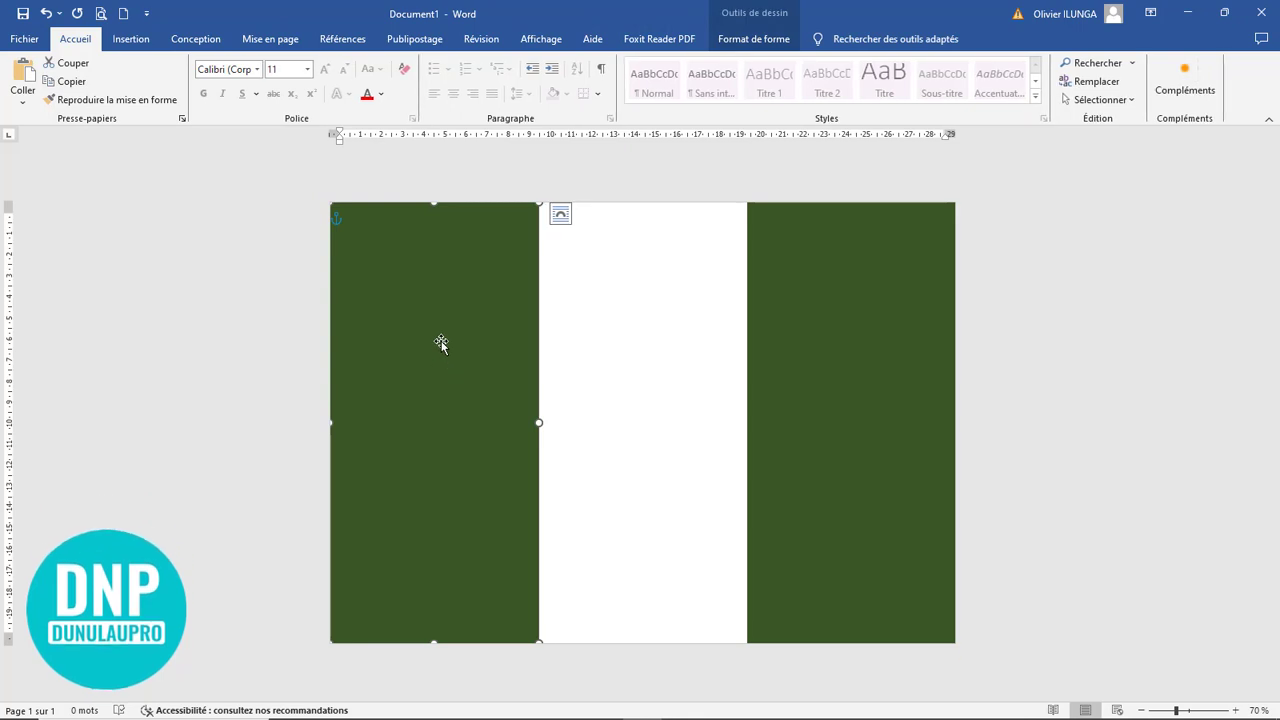
drag(440, 343, 577, 337)
drag(590, 641, 526, 362)
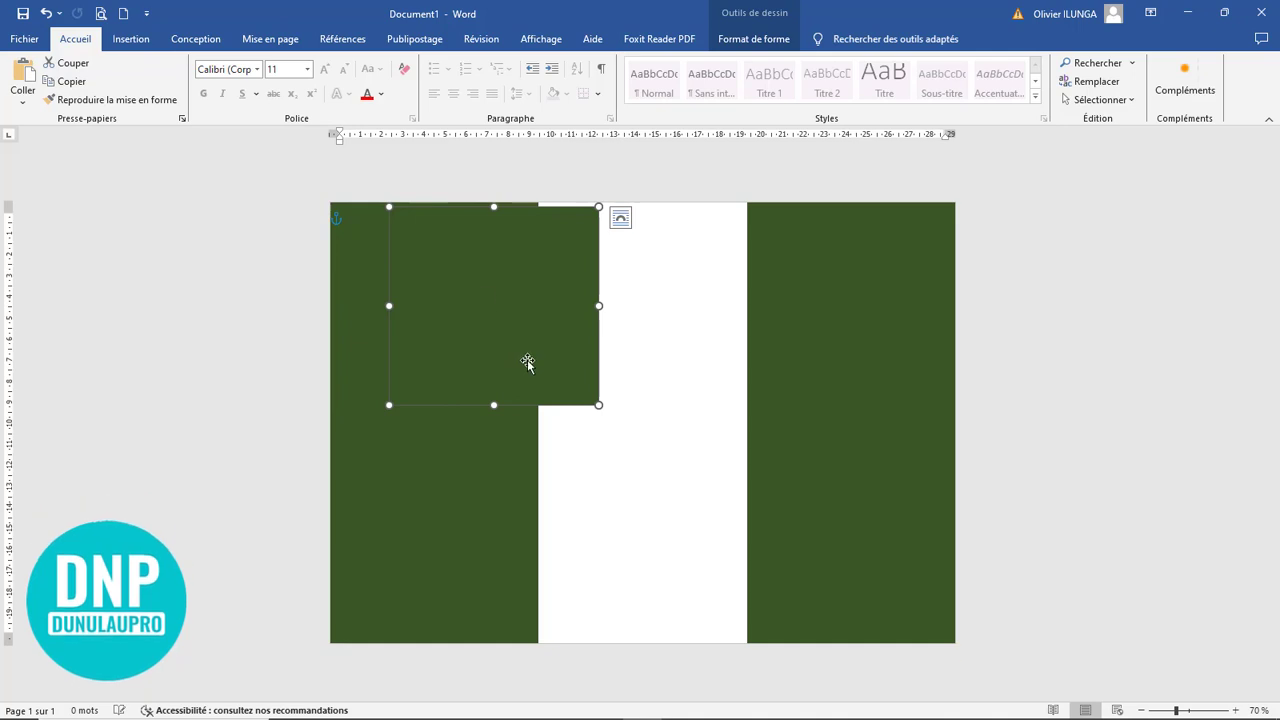
- Fill the shortened rectangle with picture 1 from folder 1 on the Bureau, working offline
right_click(490, 267)
click(571, 219)
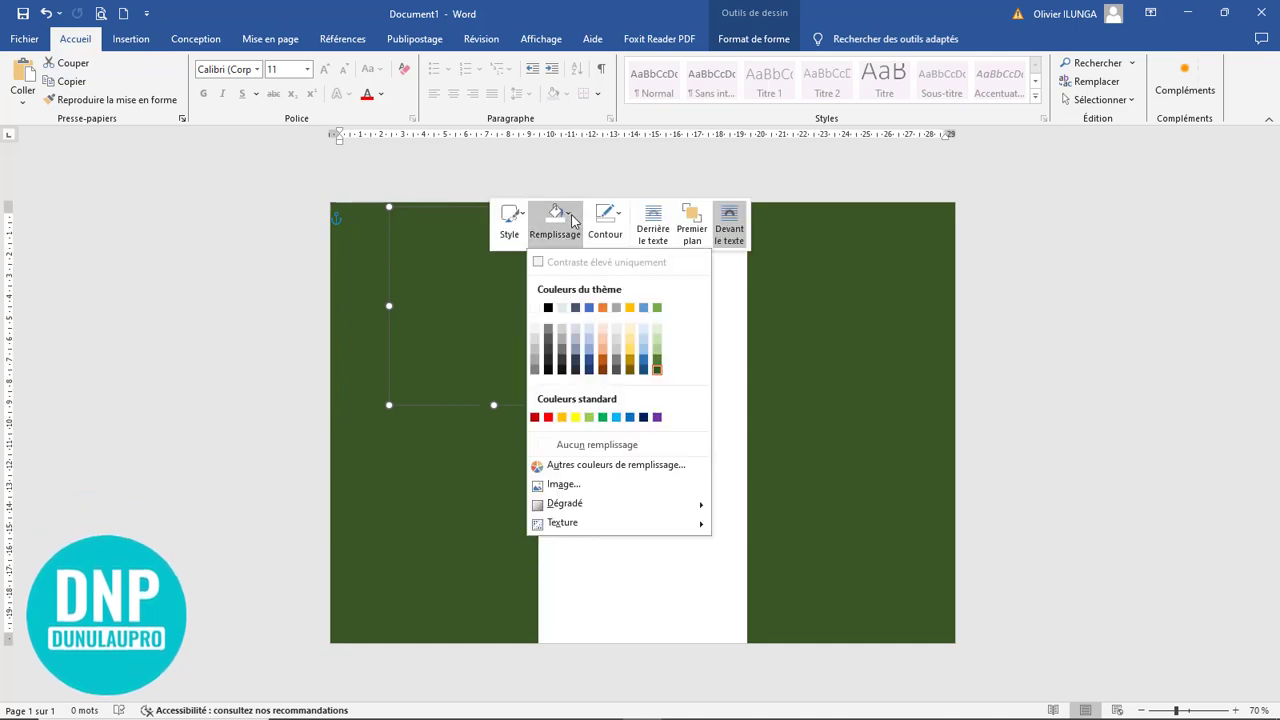
click(590, 485)
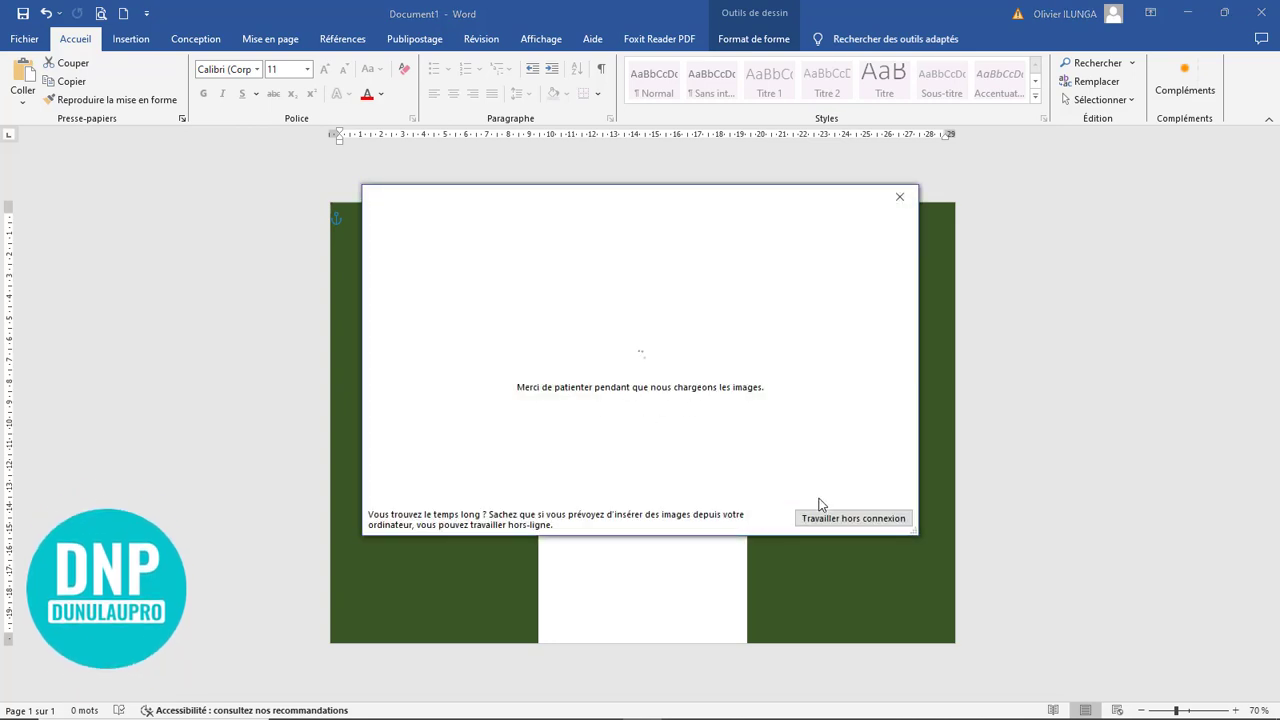
click(852, 518)
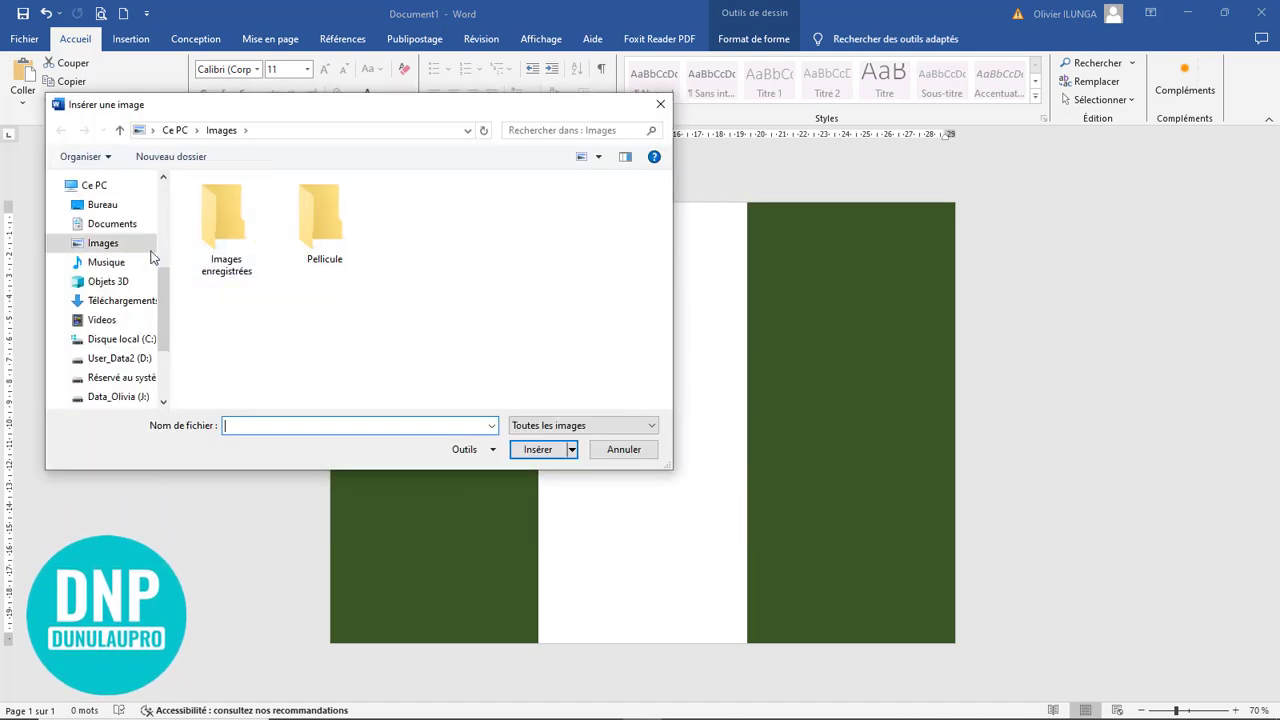
click(102, 205)
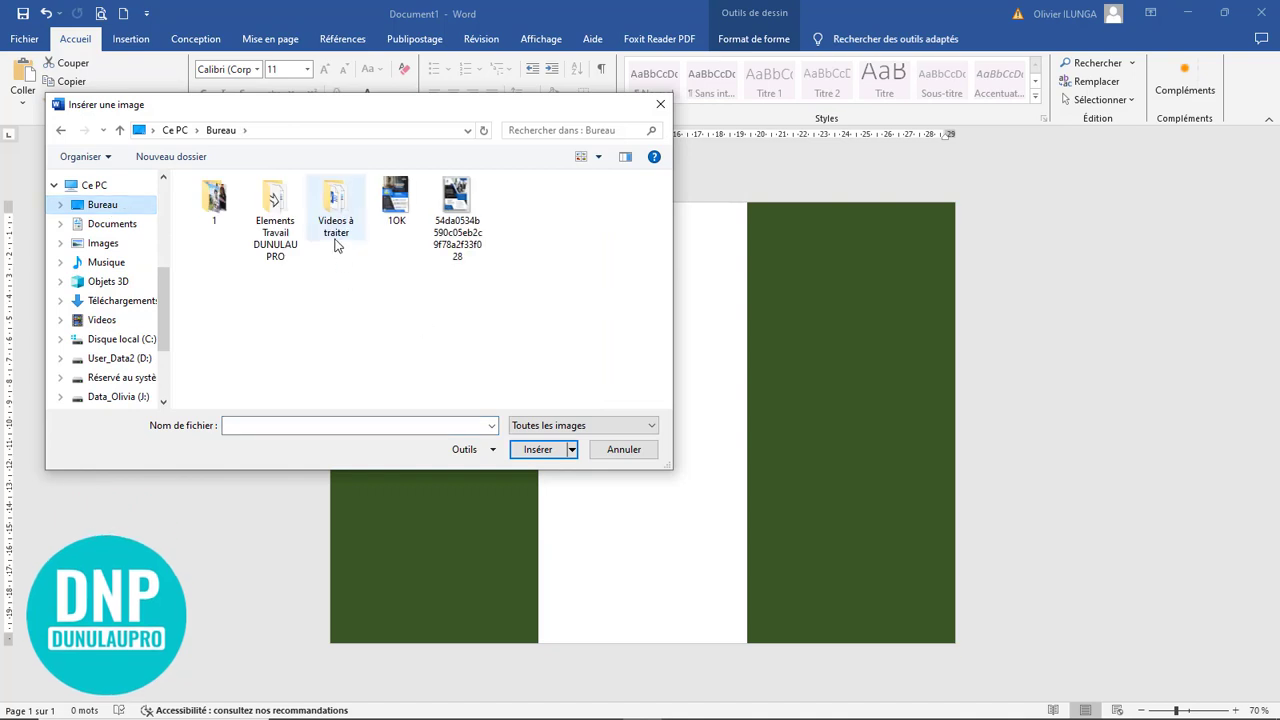
double_click(218, 205)
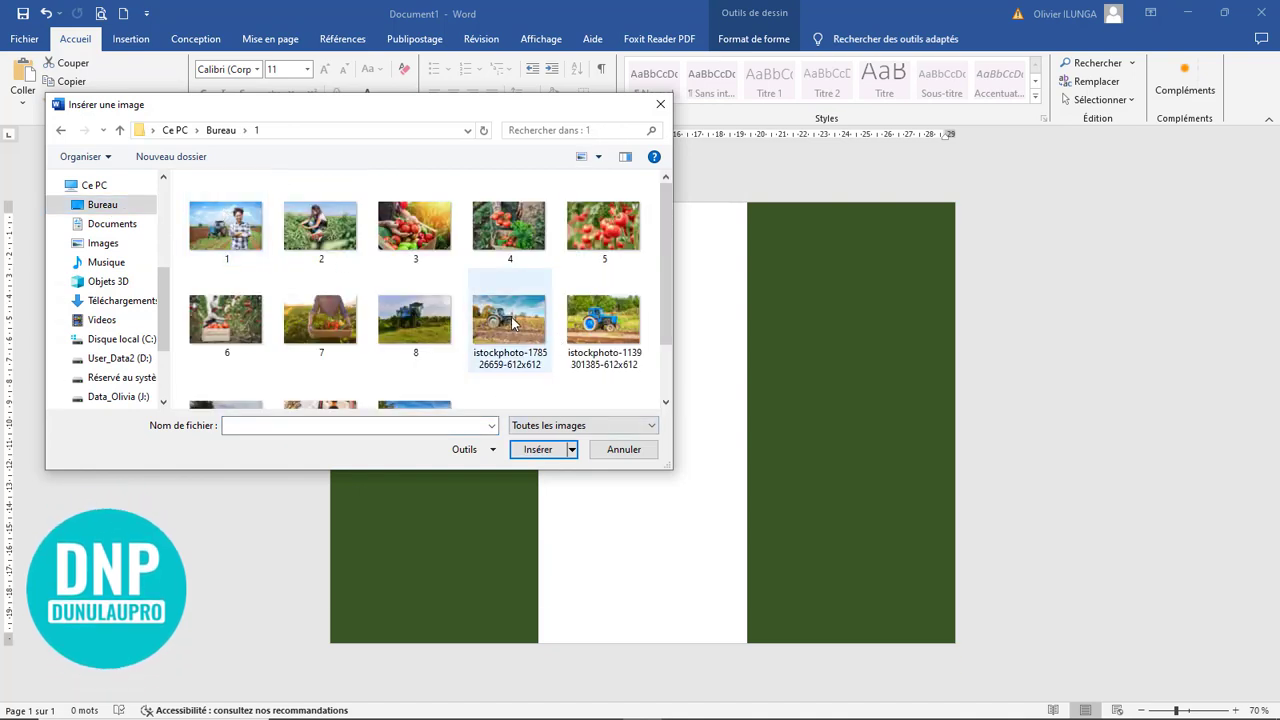
scroll(511, 320, down, 1)
scroll(505, 355, up, 1)
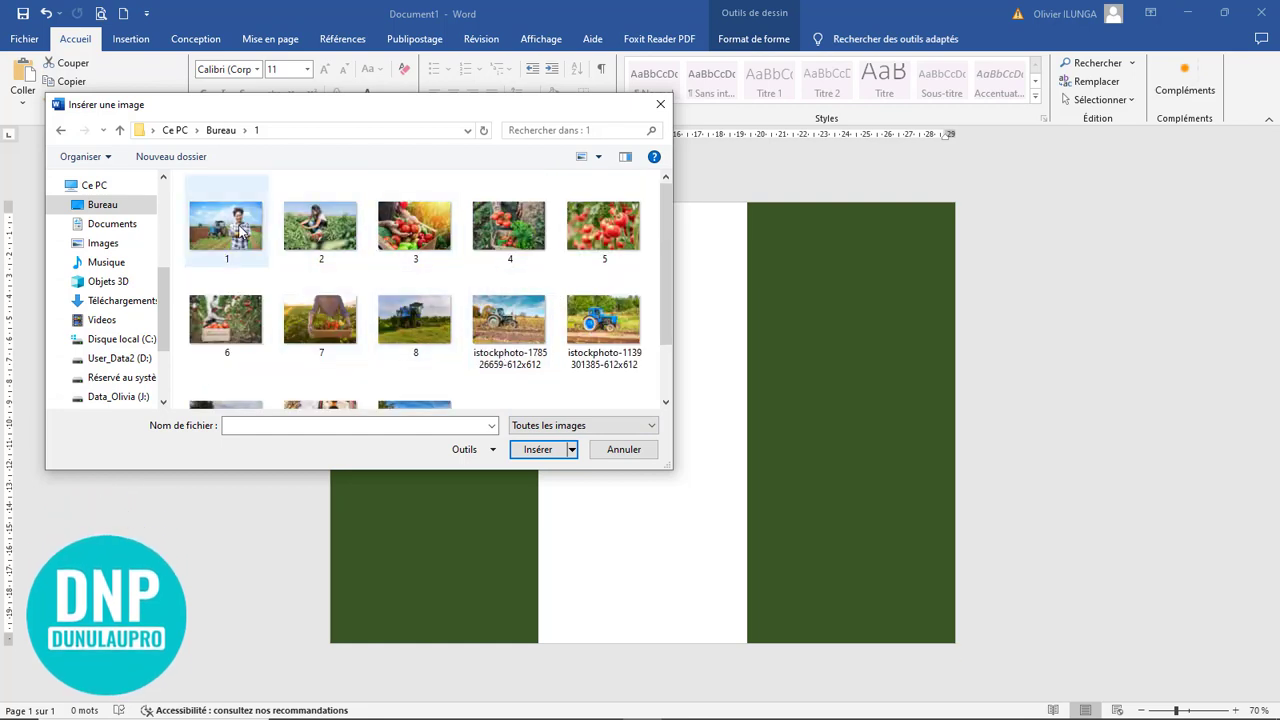
click(233, 232)
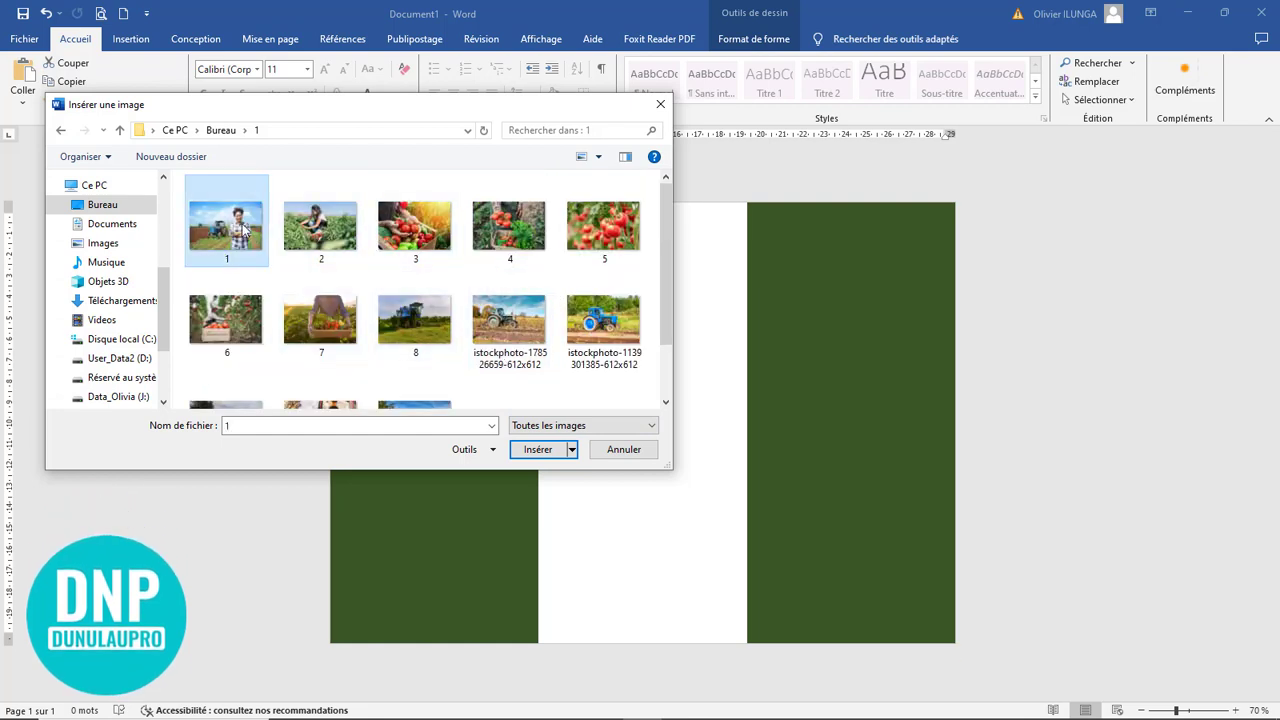
click(537, 450)
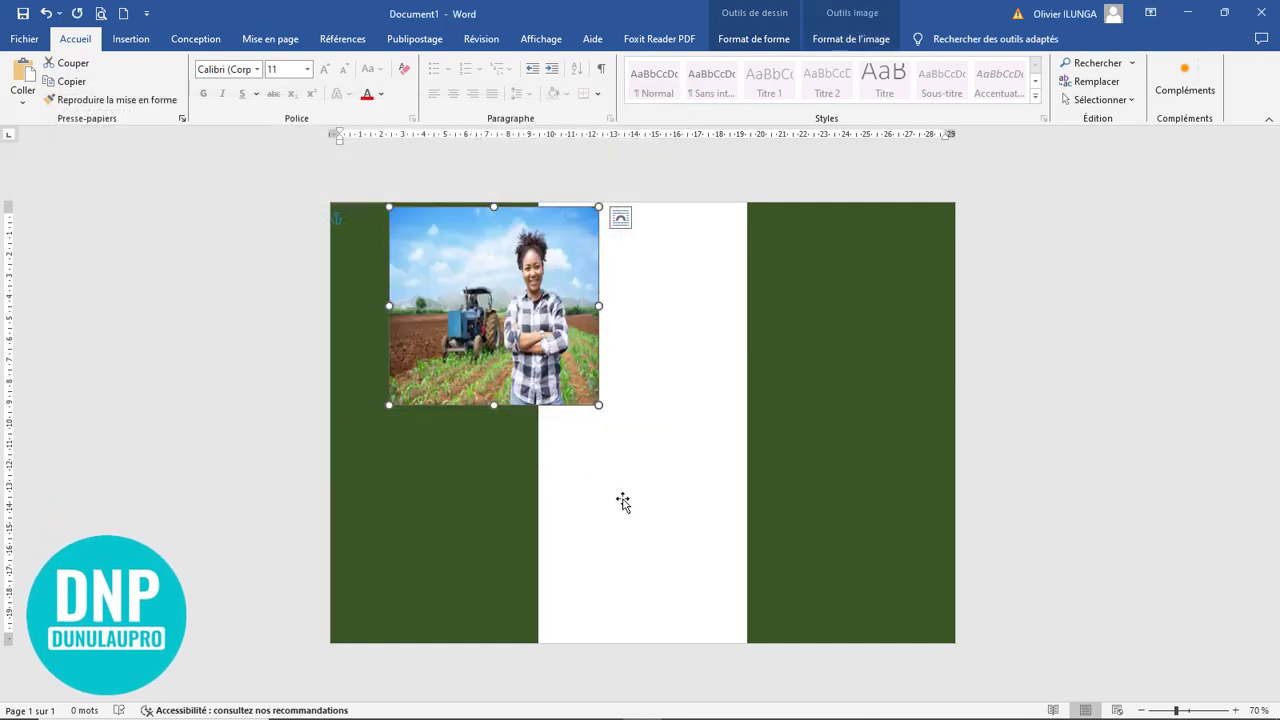
- Crop the farmer picture with the Remplir option, enlarging it slightly and repositioning it within its frame
double_click(490, 305)
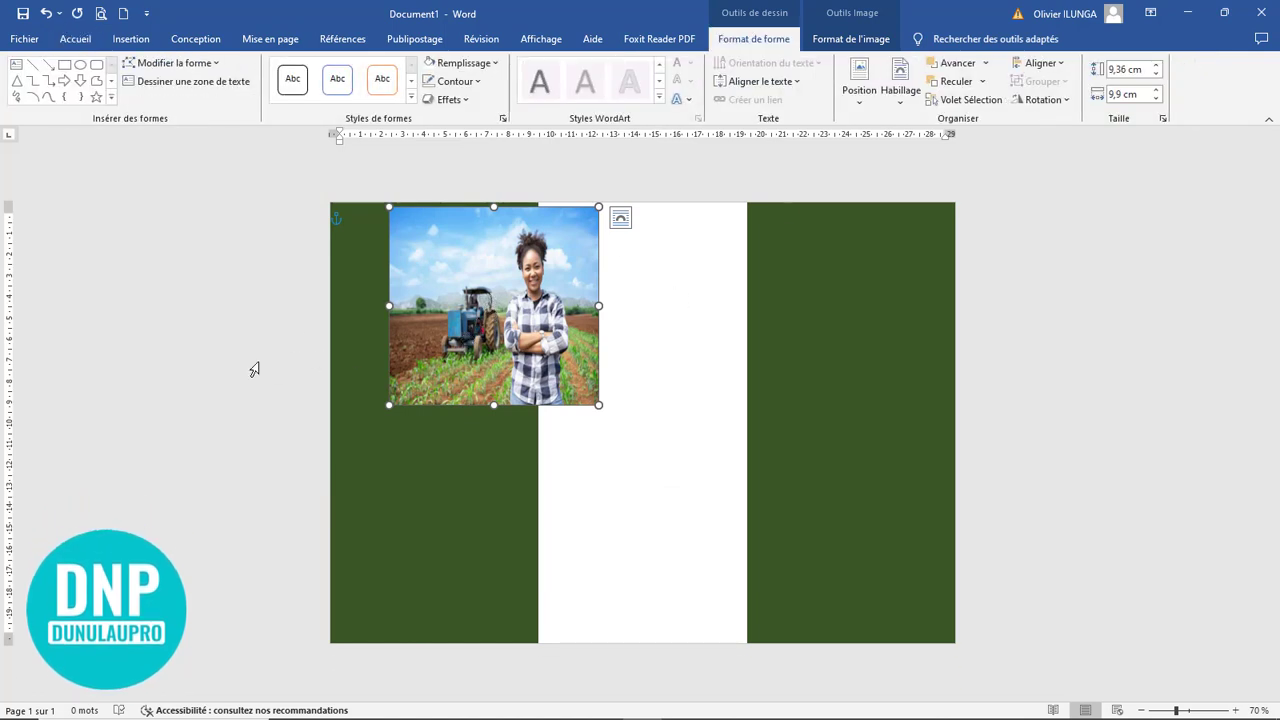
click(852, 40)
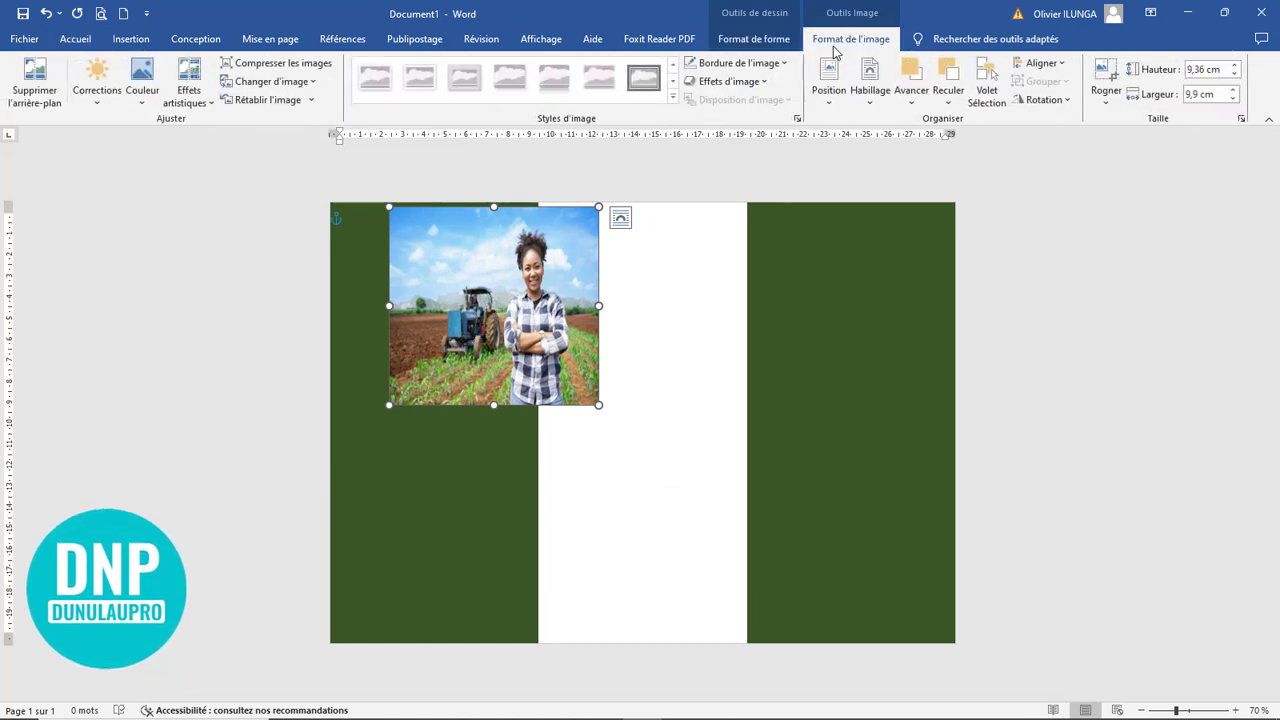
click(1113, 102)
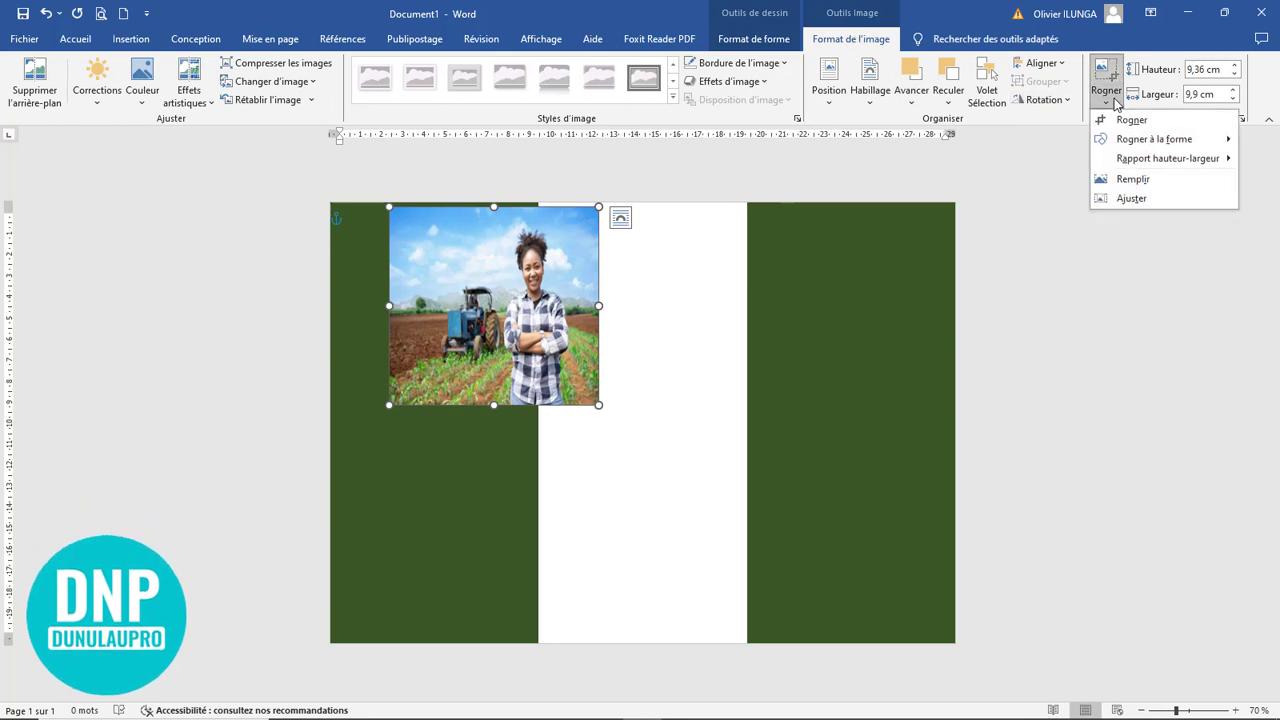
click(1130, 180)
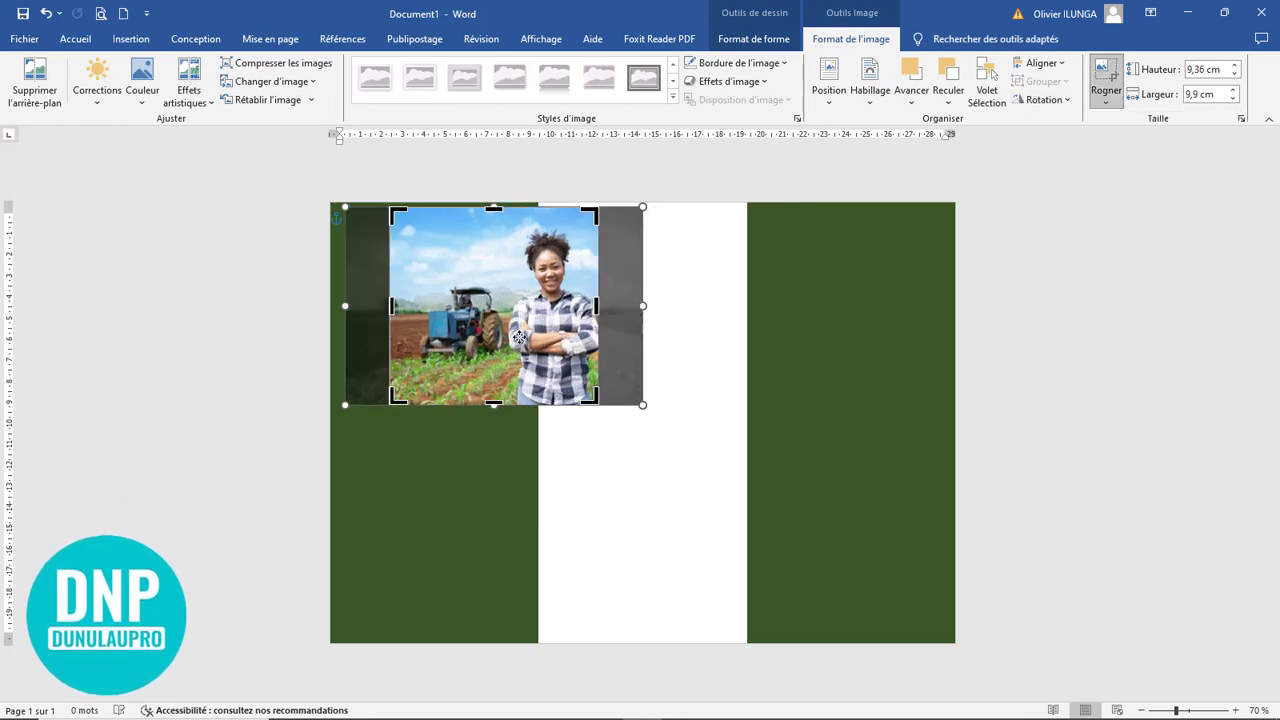
drag(518, 337, 505, 334)
drag(629, 403, 663, 423)
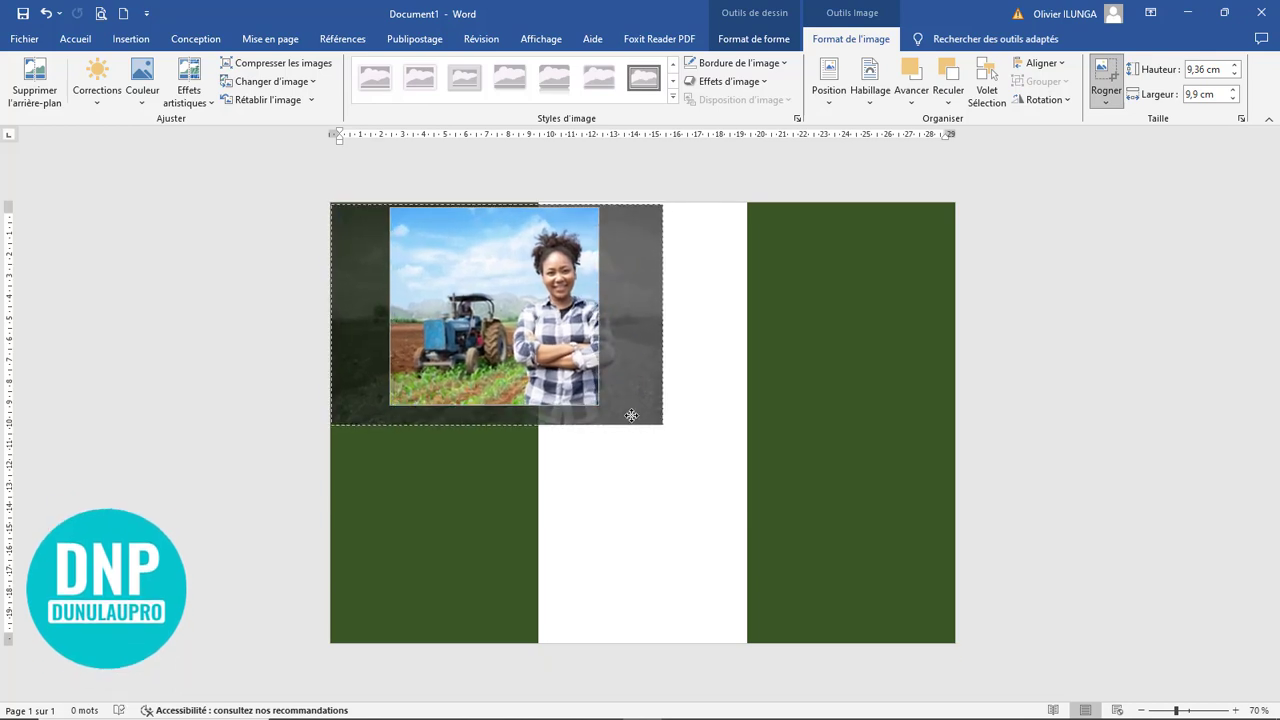
drag(553, 362, 543, 362)
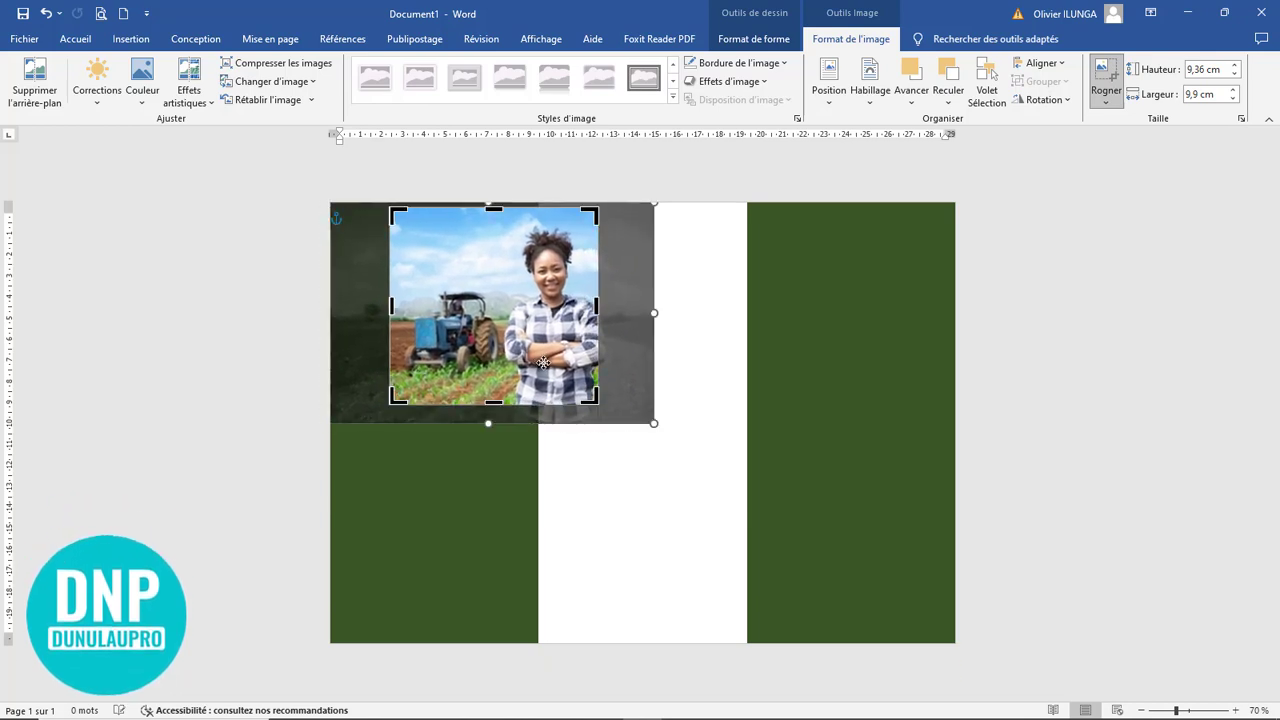
click(1113, 78)
- Move the farmer picture flush against the top-left corner of the left panel
scroll(659, 421, up, 6)
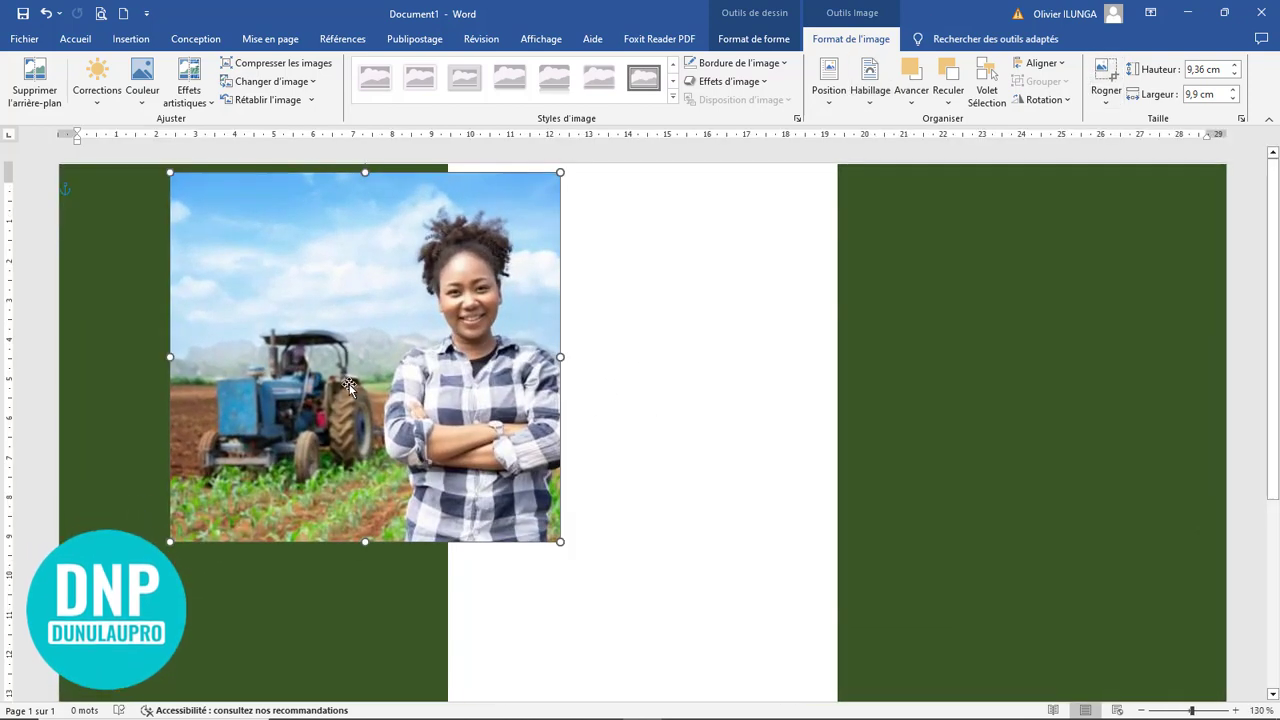
drag(371, 380, 268, 369)
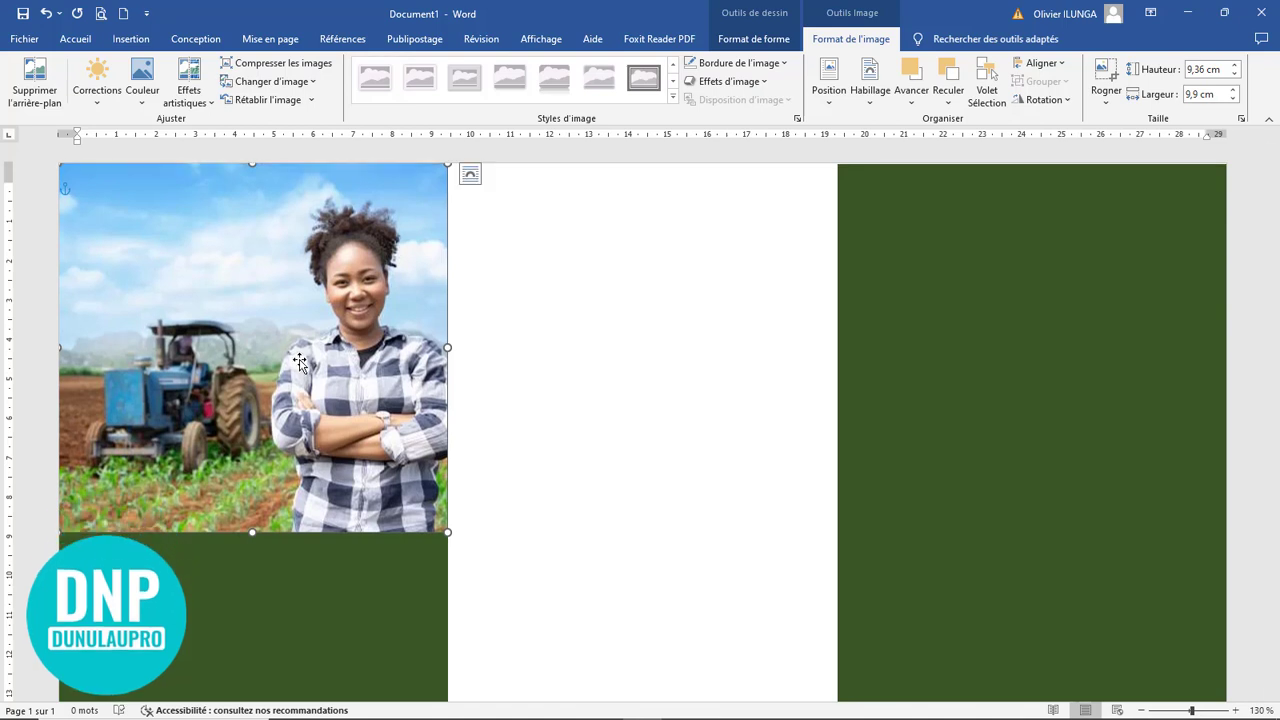
click(677, 392)
ctrl+scroll(647, 392, down, 5)
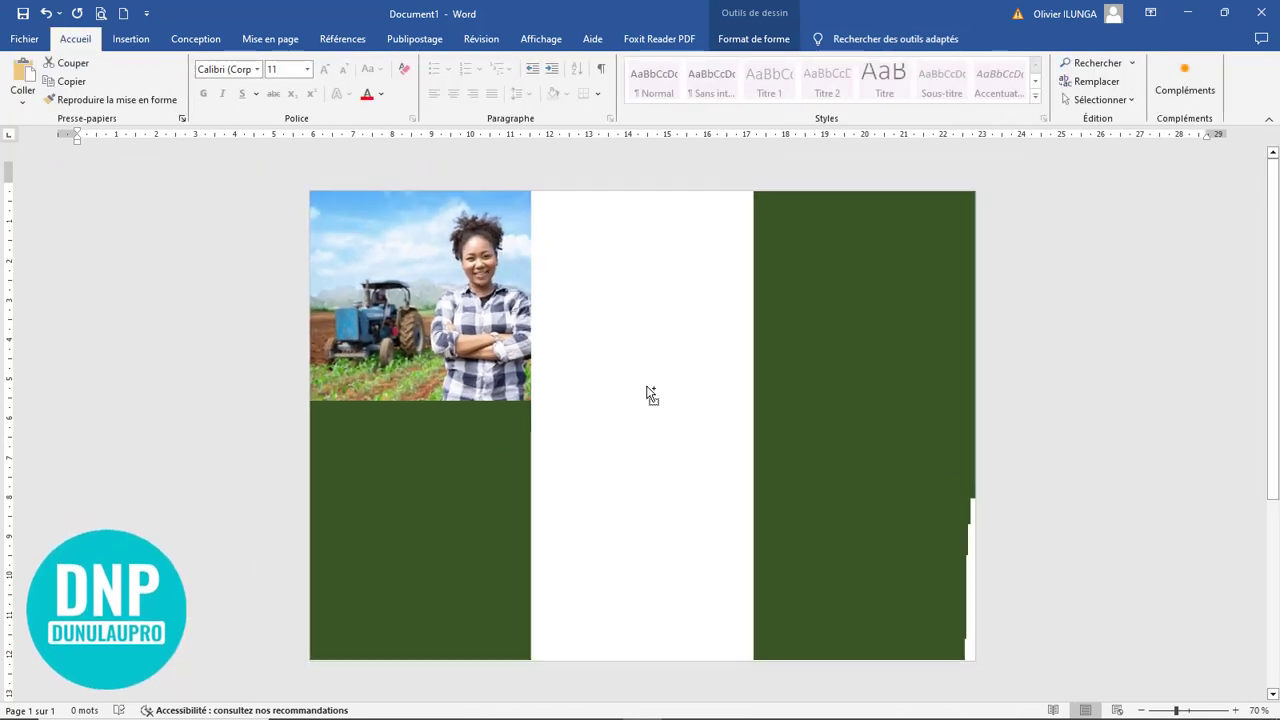
- Resize the farmer picture to about 7,95 cm high and 9,93 cm wide
click(836, 320)
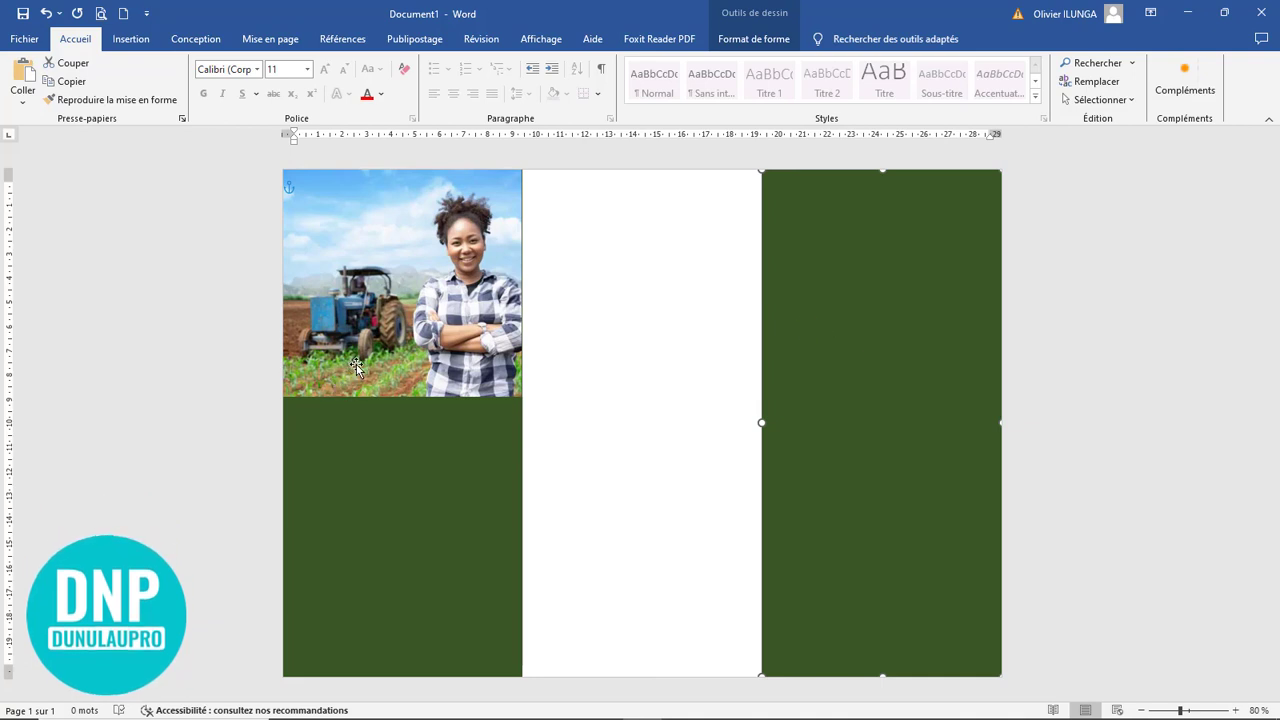
click(368, 323)
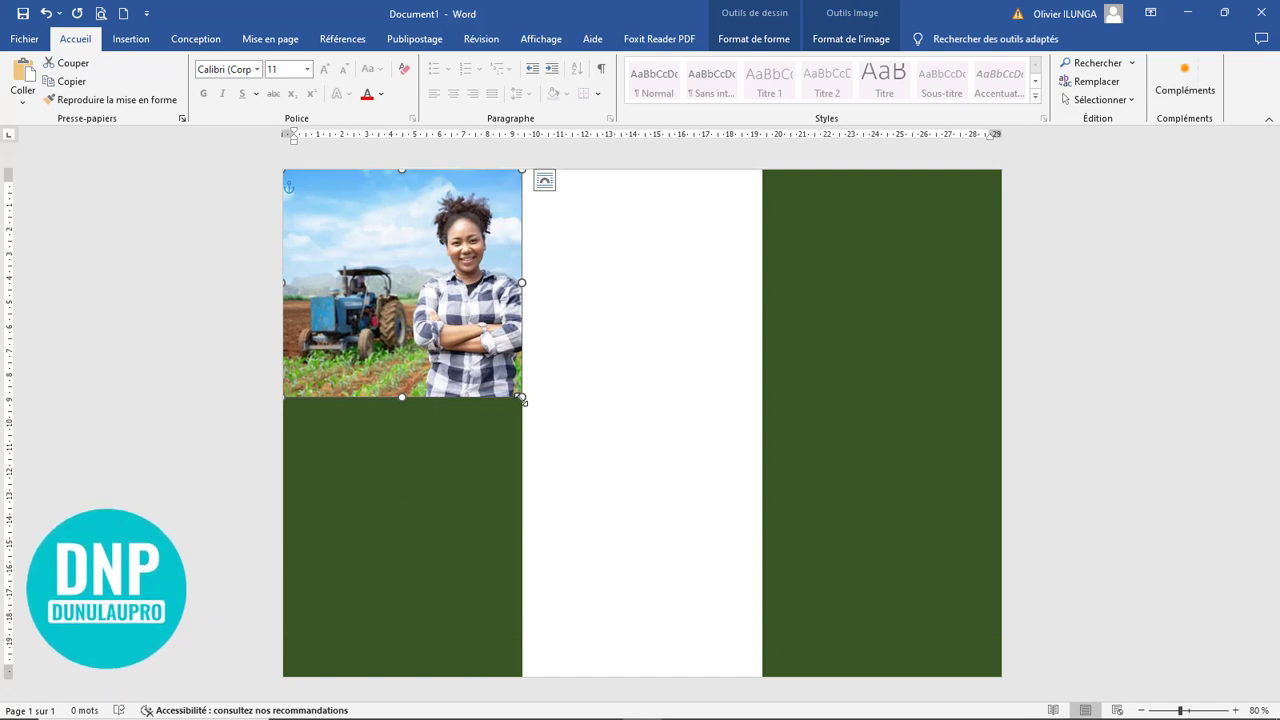
drag(521, 399, 522, 362)
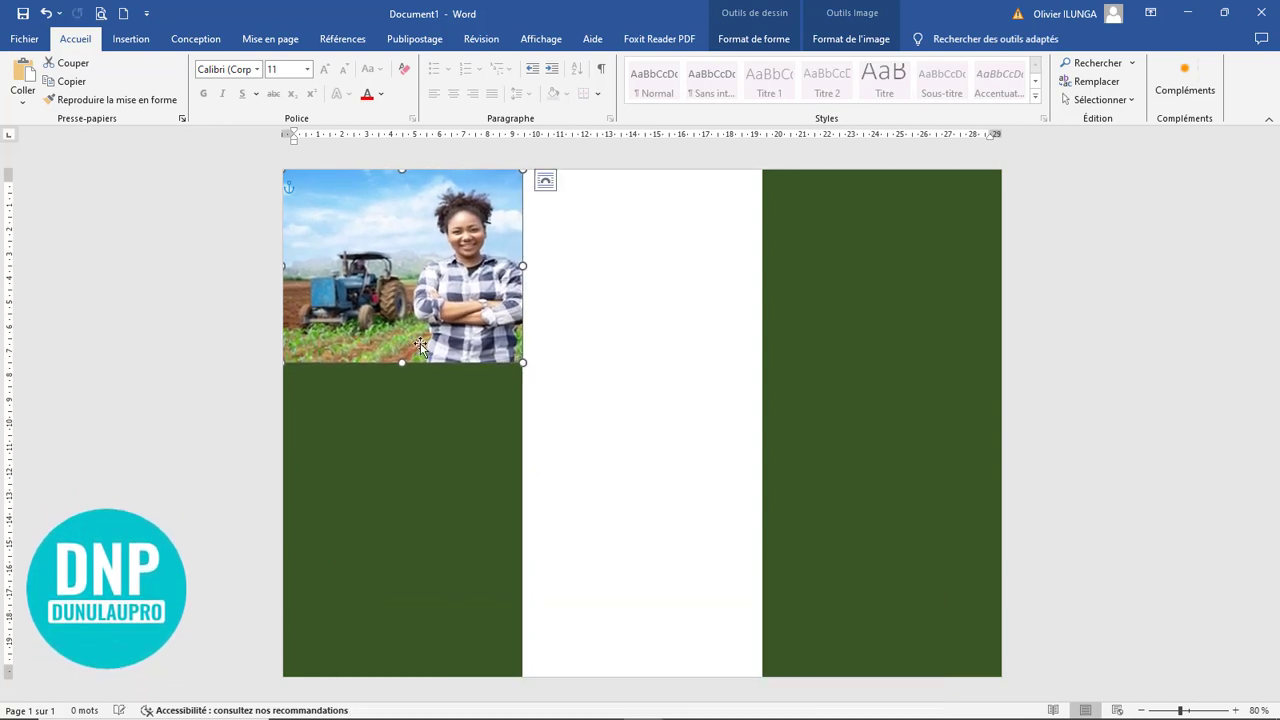
- Recrop the farmer picture with the Remplir option, enlarging and repositioning it so the woman fits fully inside the frame
click(753, 38)
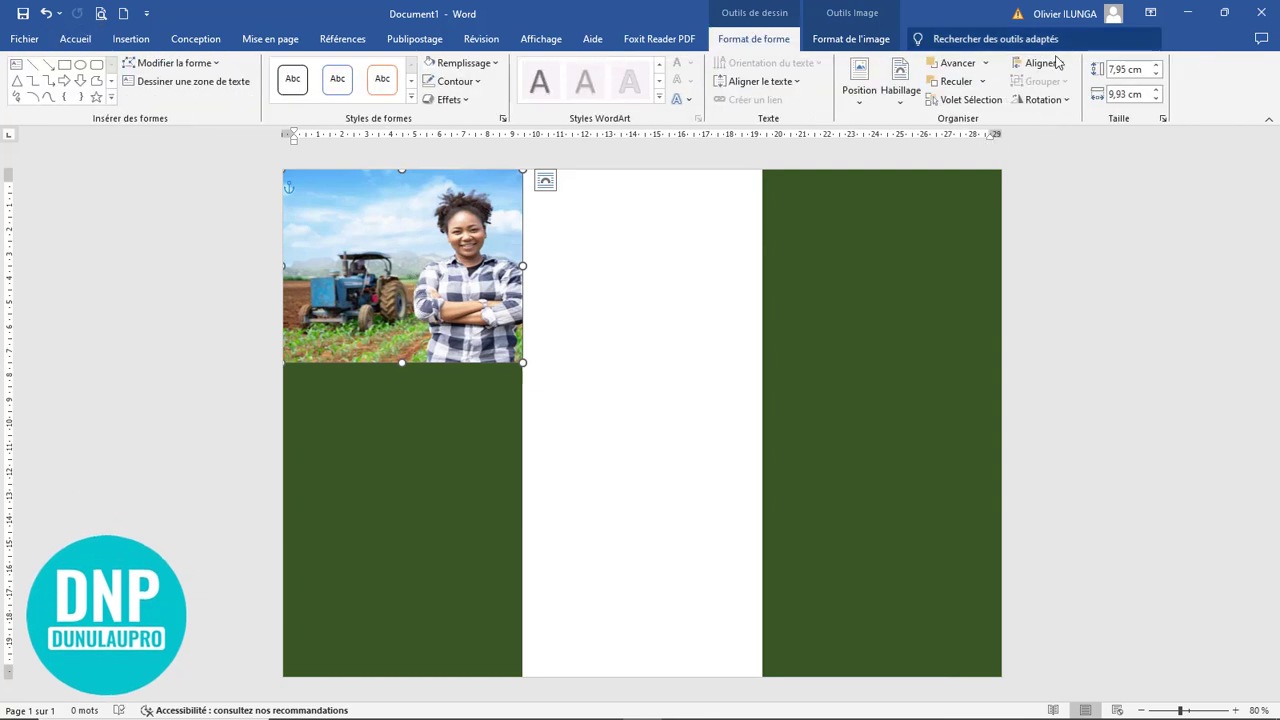
click(880, 40)
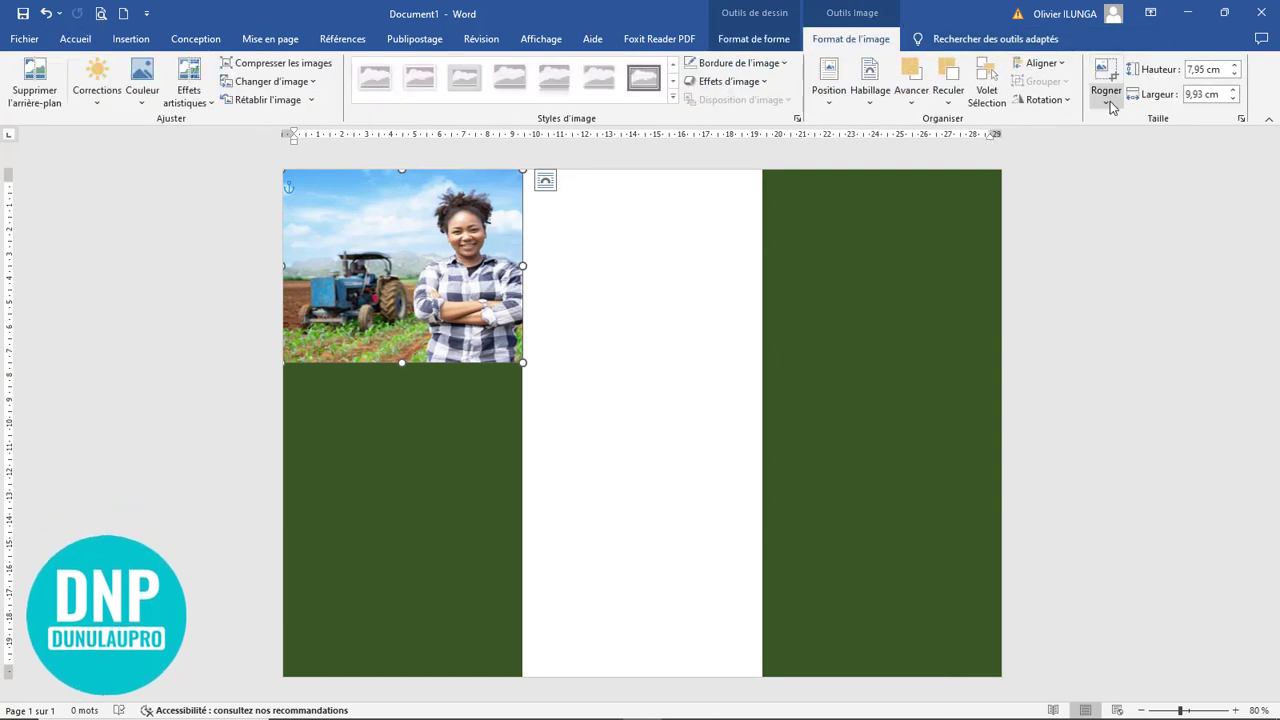
click(1110, 106)
click(1137, 178)
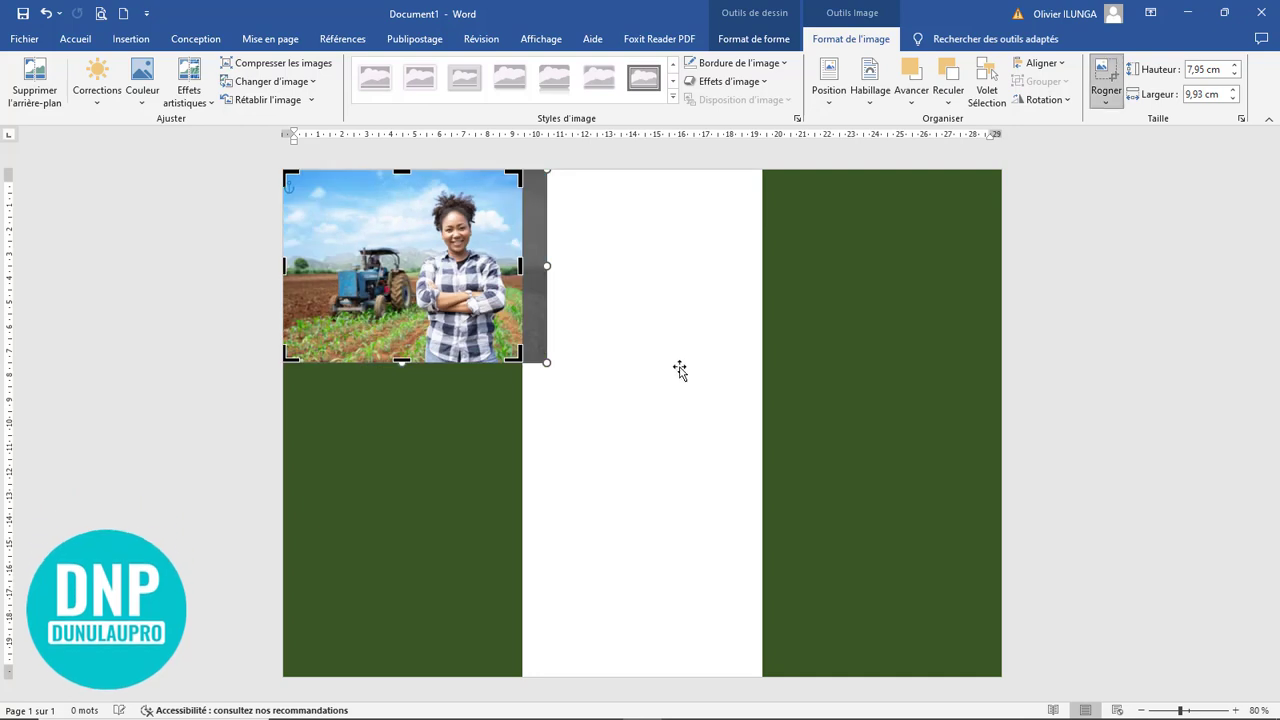
drag(547, 363, 546, 371)
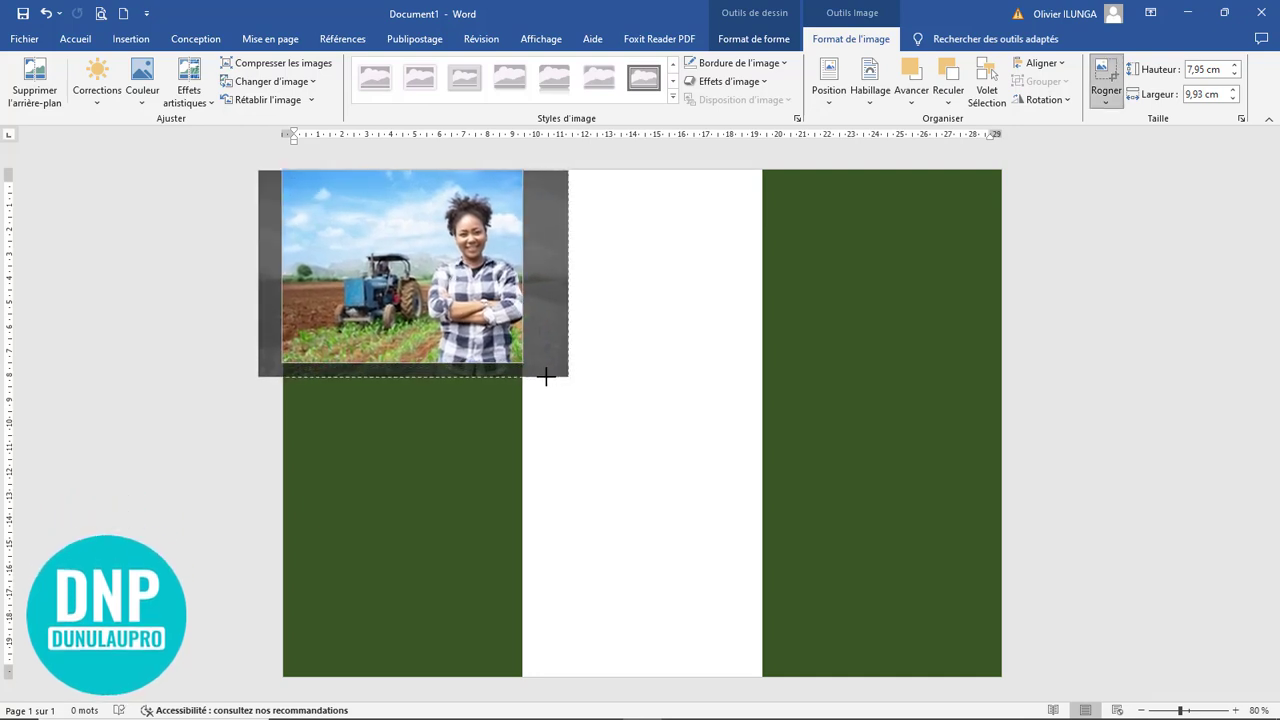
click(1100, 73)
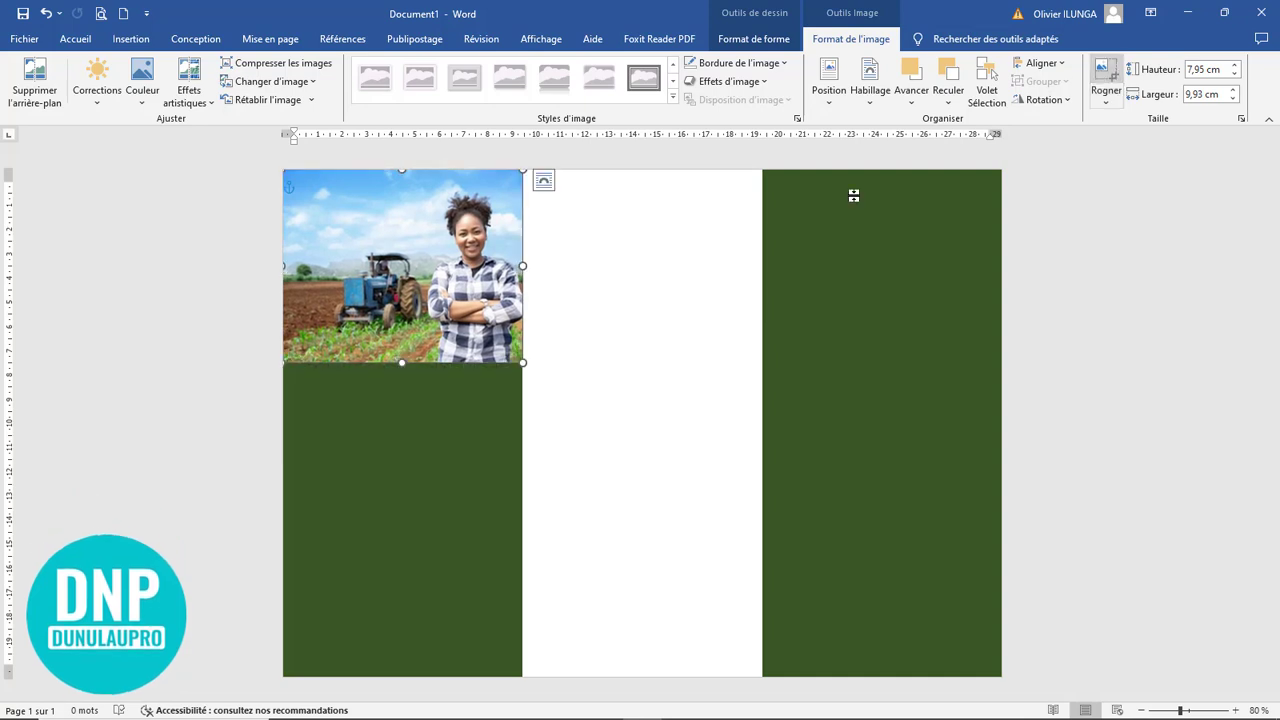
click(645, 316)
click(809, 411)
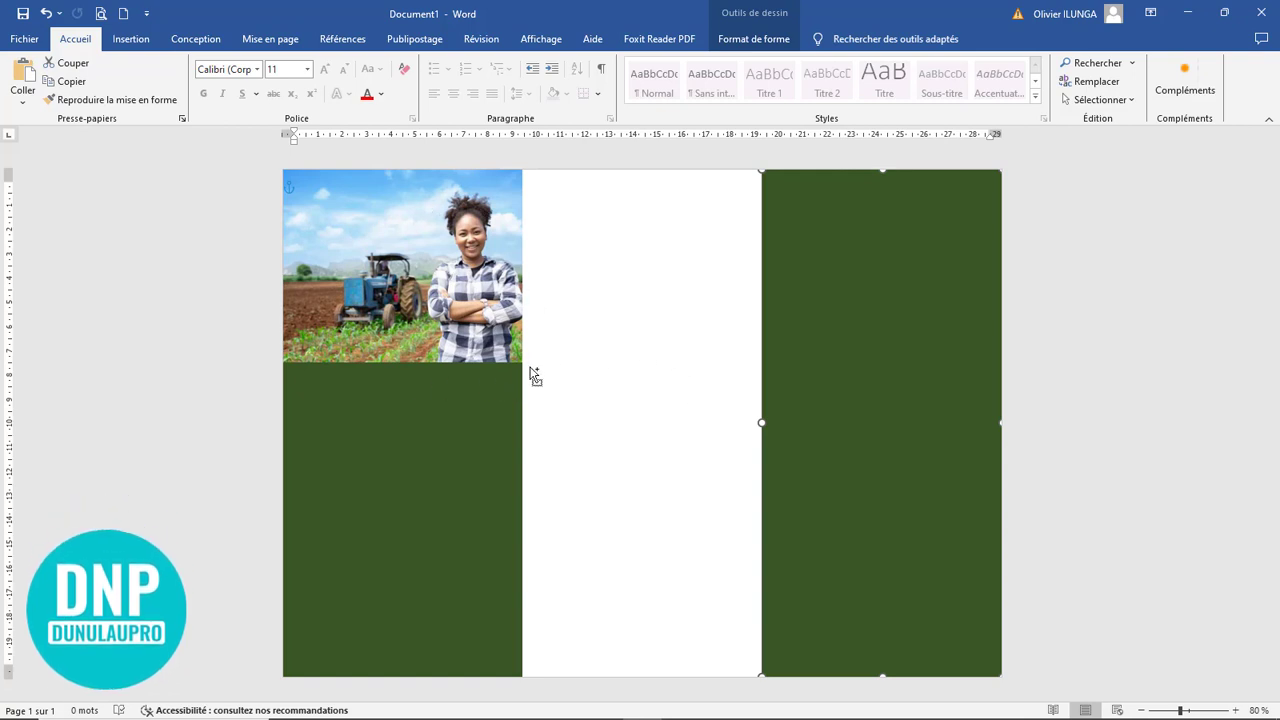
- Insert a text box about 1,76 cm high and 5,36 cm wide below the farmer picture, reading "Pourquoi nous choisir"
scroll(523, 372, up, 6)
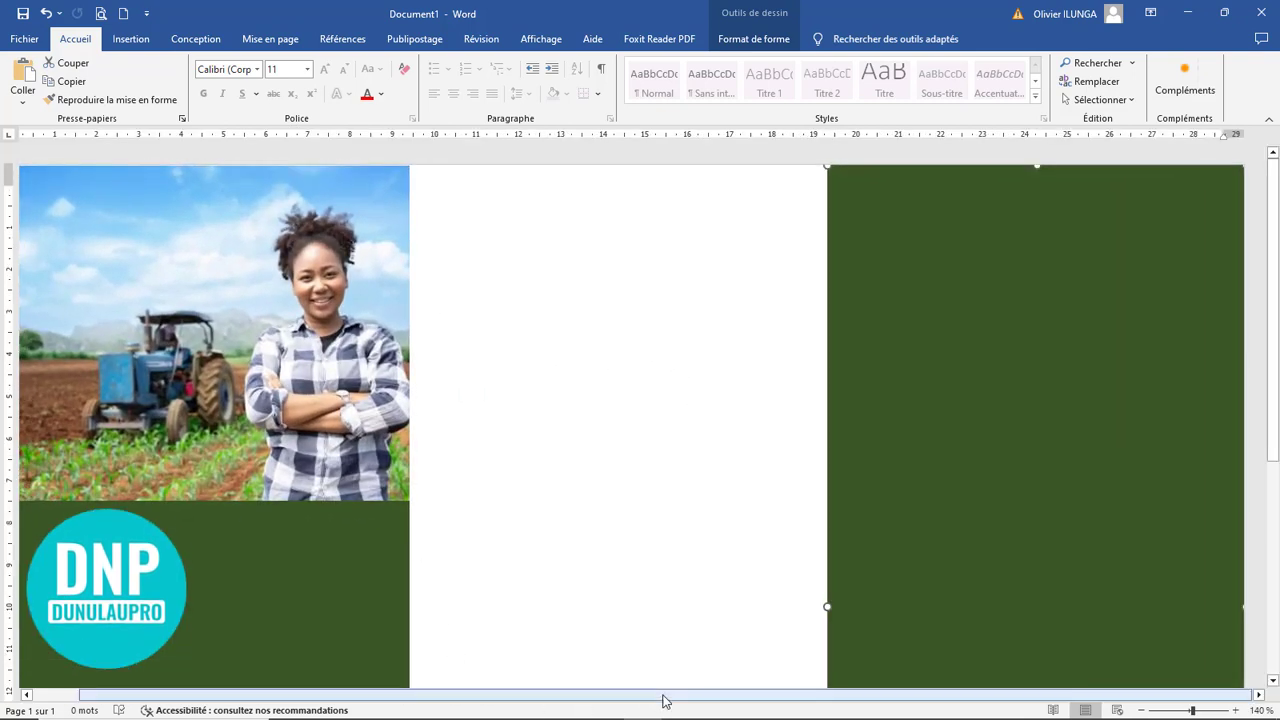
drag(626, 698, 416, 683)
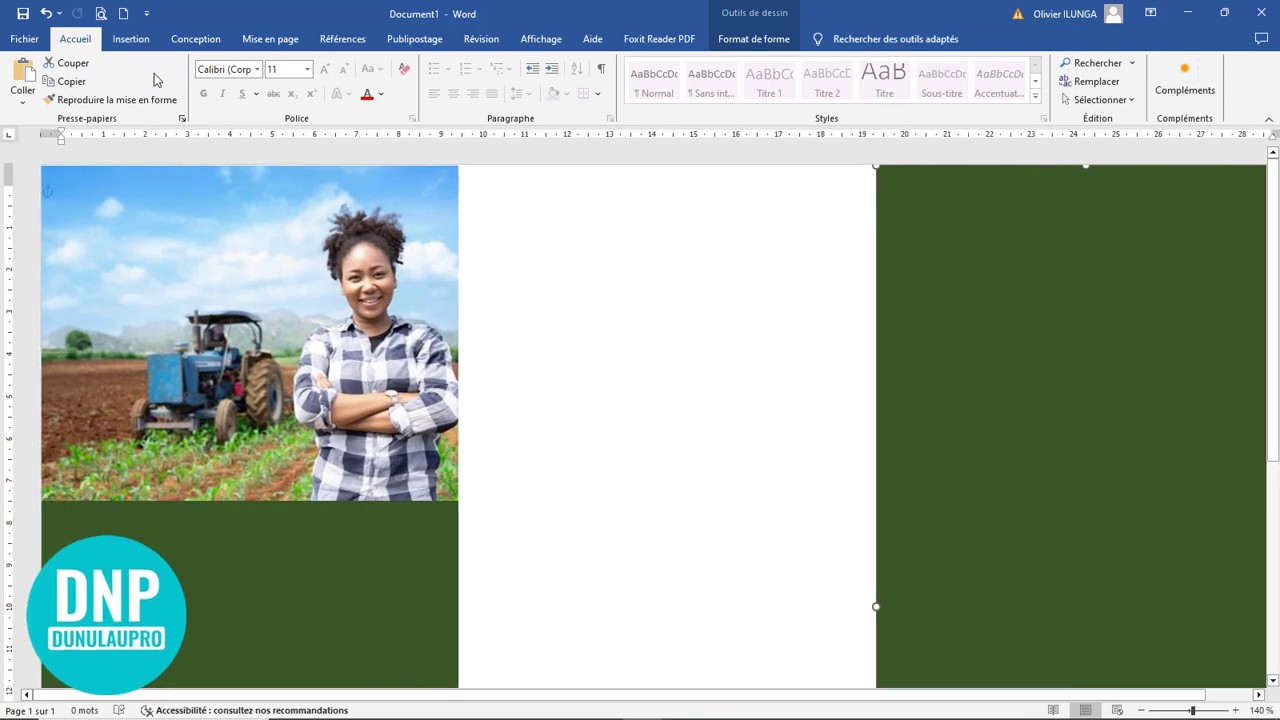
click(131, 39)
click(226, 90)
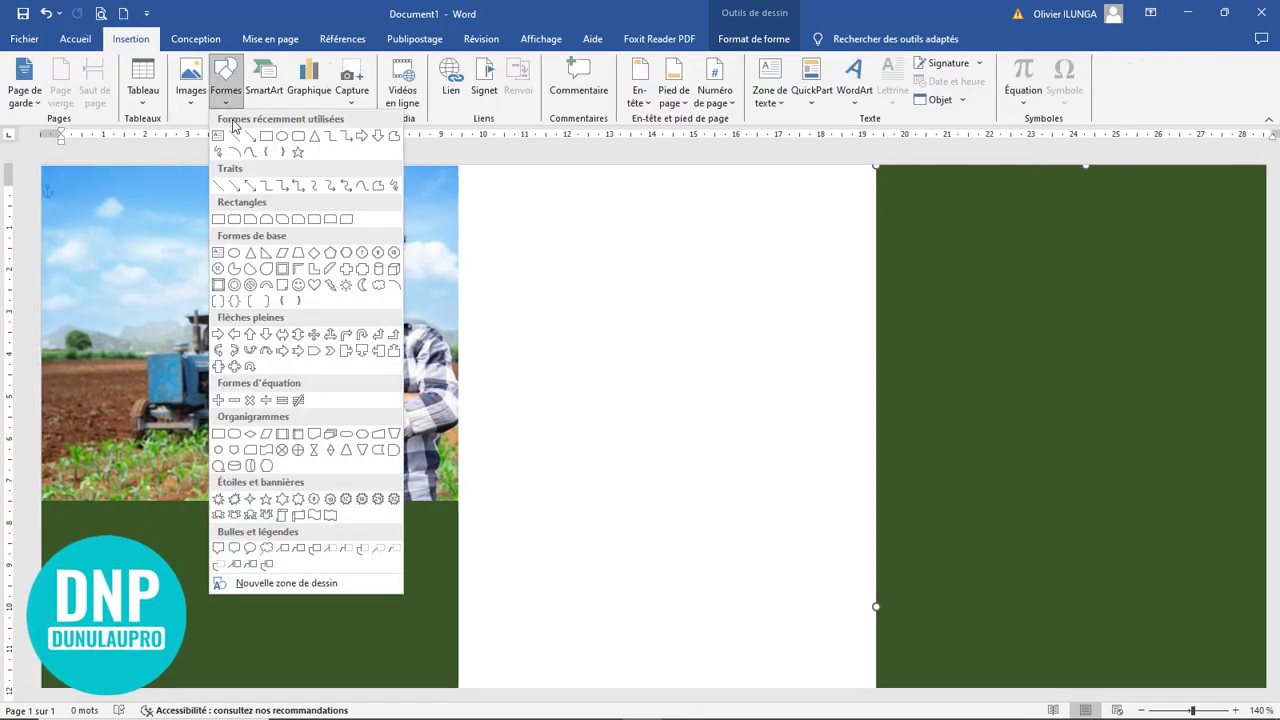
click(220, 141)
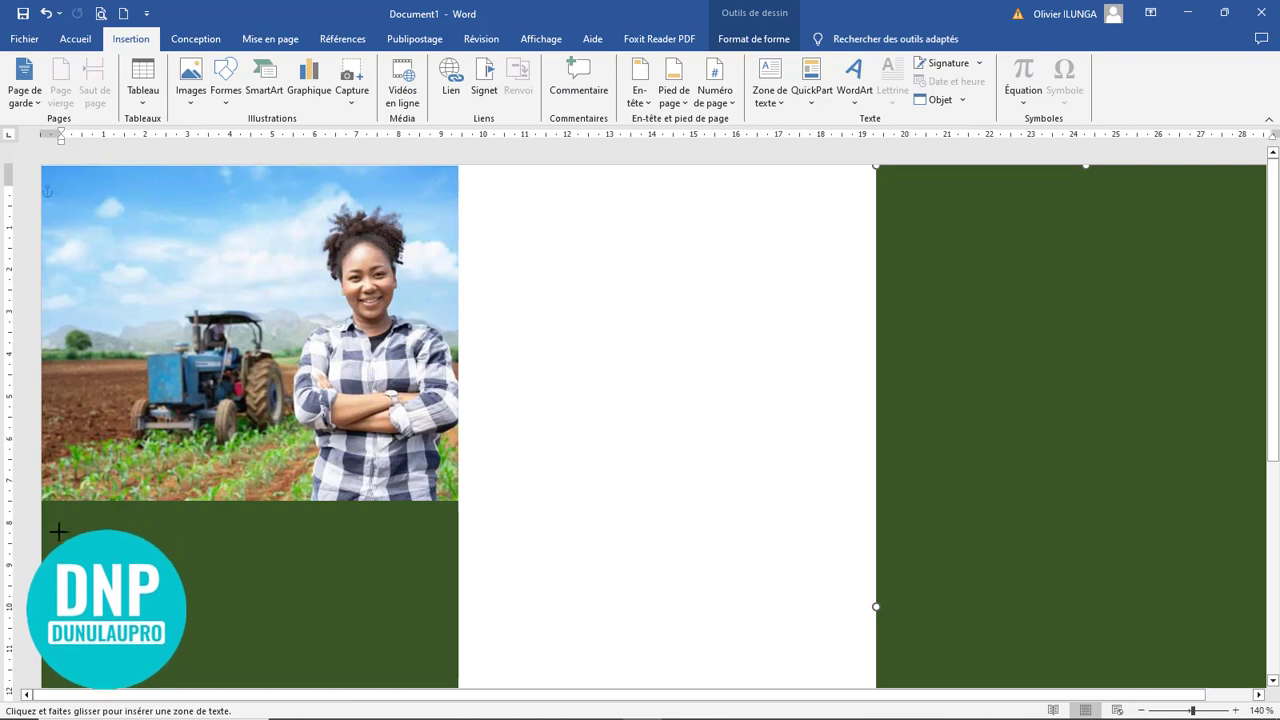
drag(353, 595, 286, 606)
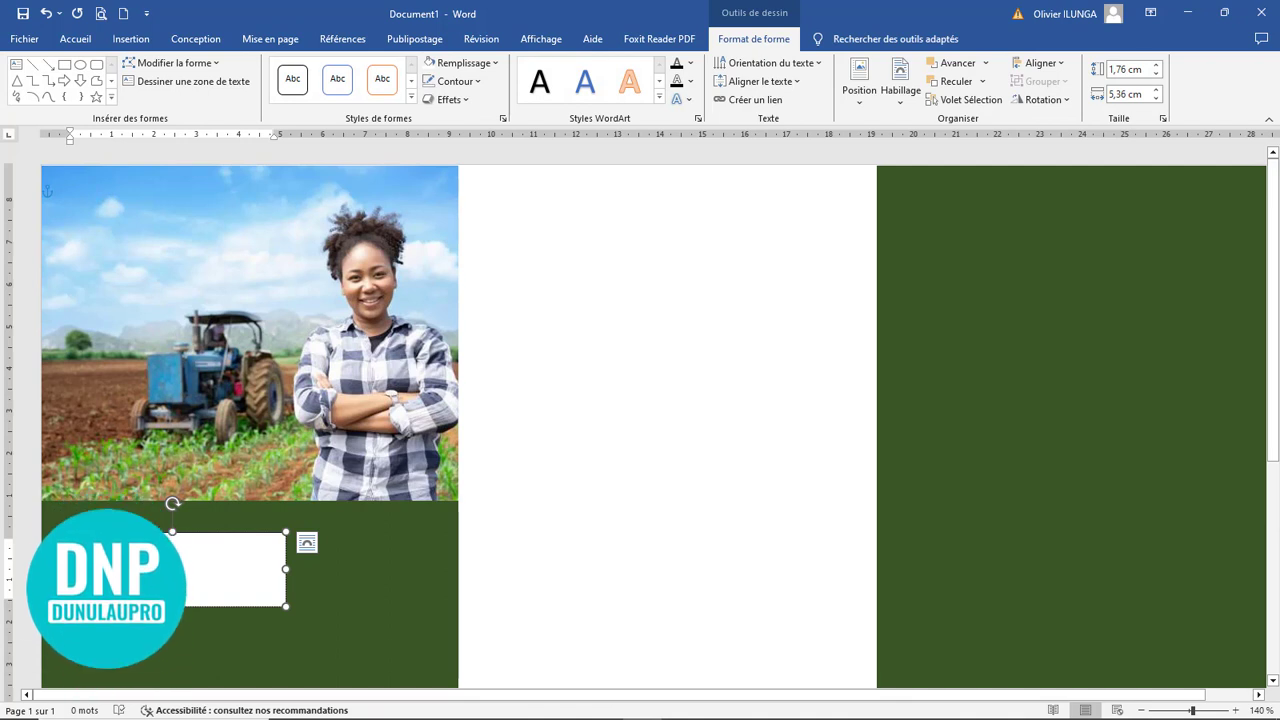
text(AGRO)
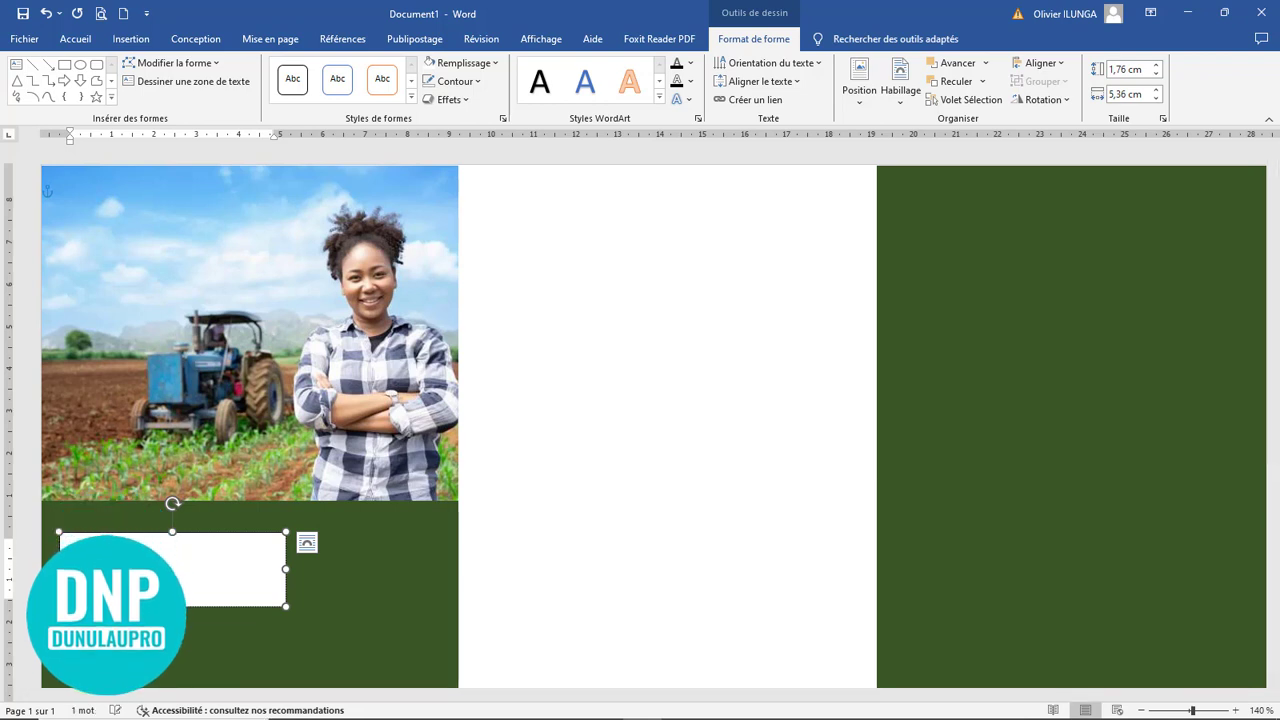
text(us choisir)
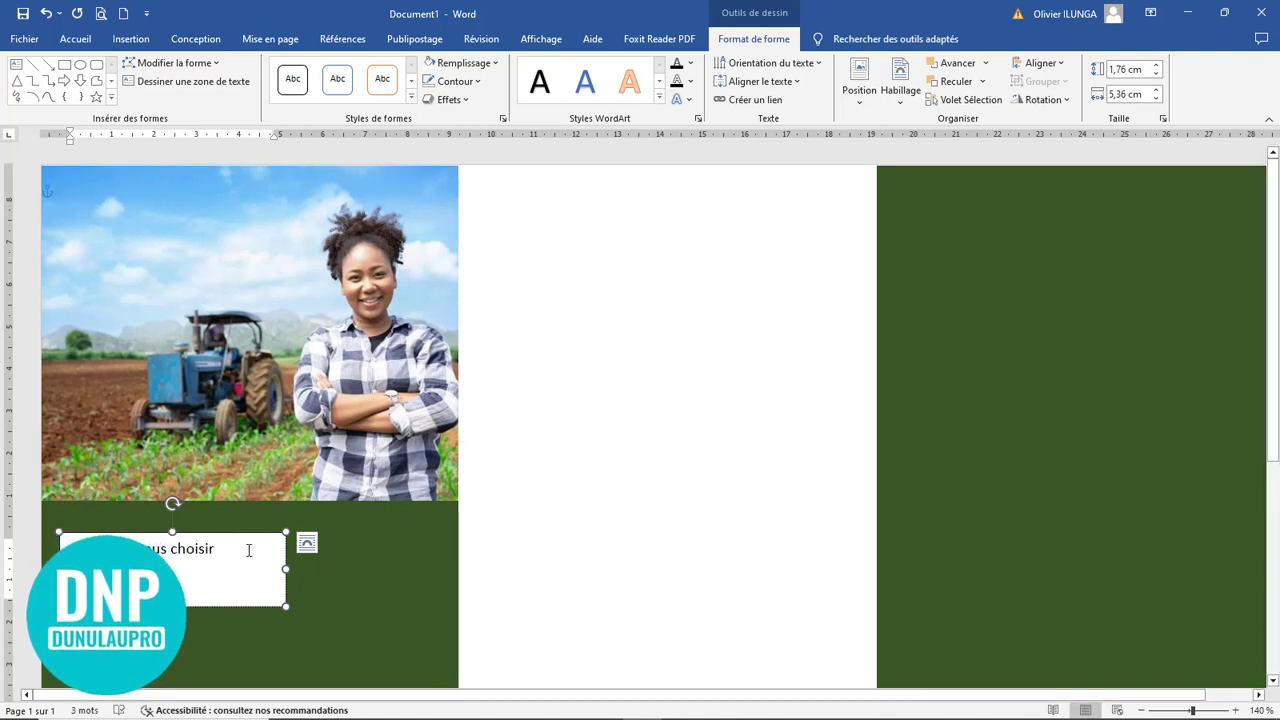
- Format the title in bold uppercase Montserrat Black at 18 pt and enlarge its text box to about 1,91 by 7,51 cm
drag(66, 546, 224, 589)
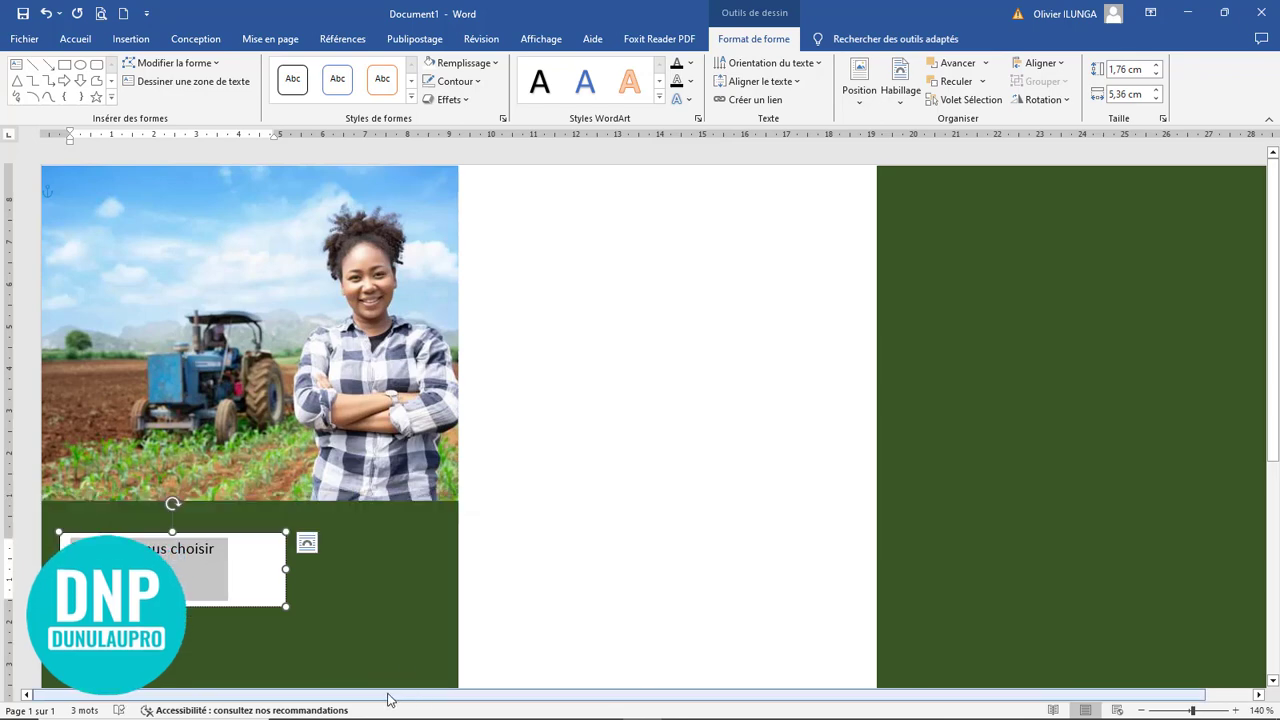
click(75, 39)
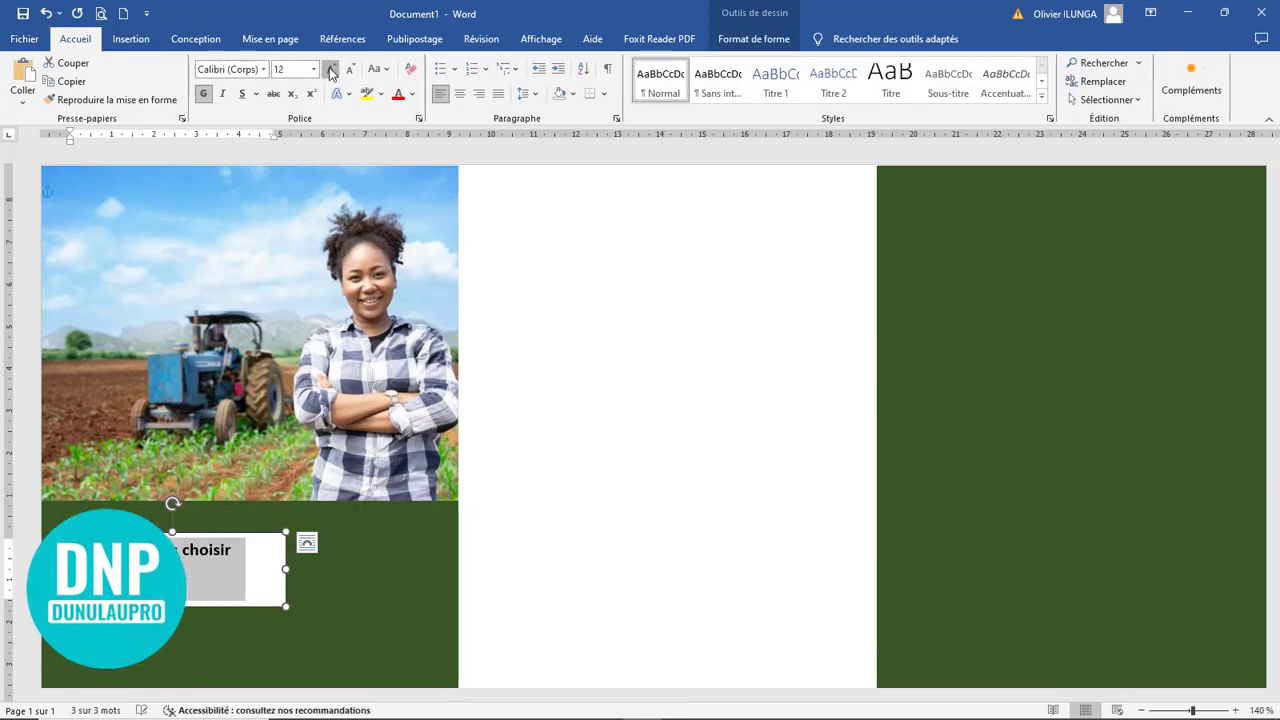
key(ctrl+z)
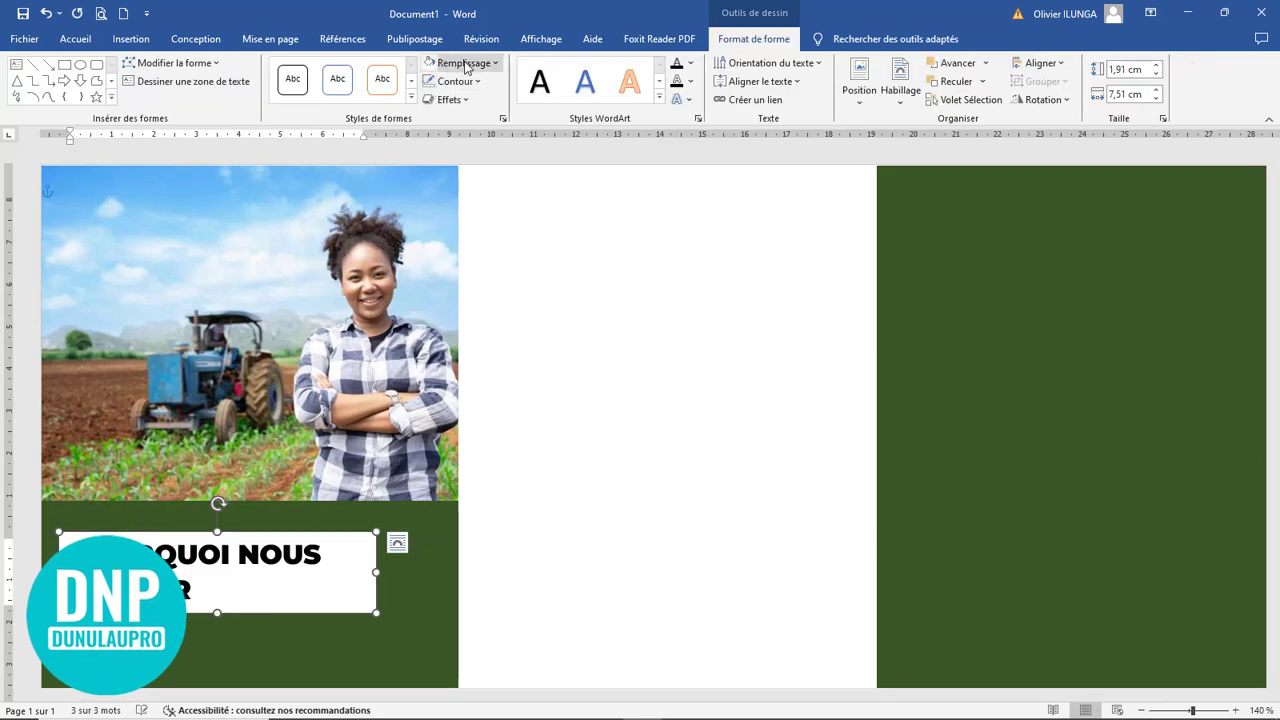
- Remove the fill and outline of the title text box and set its text colour to white
click(465, 66)
click(464, 260)
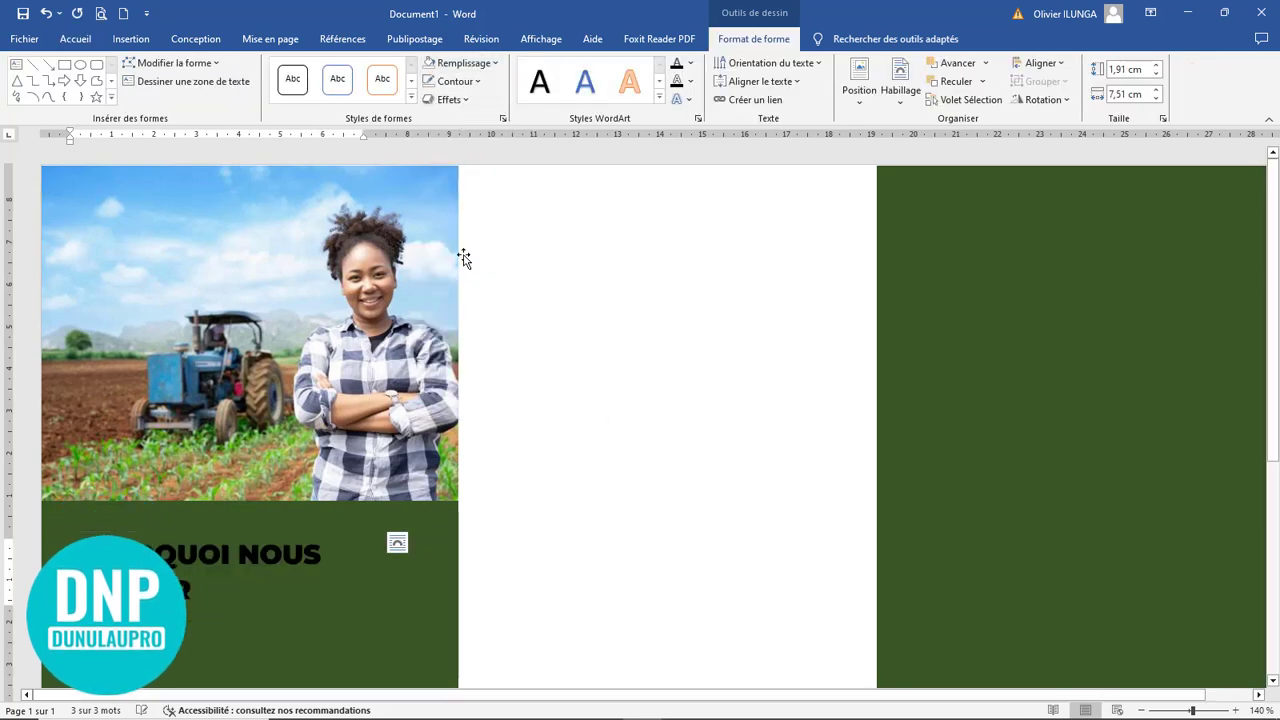
click(75, 39)
click(413, 100)
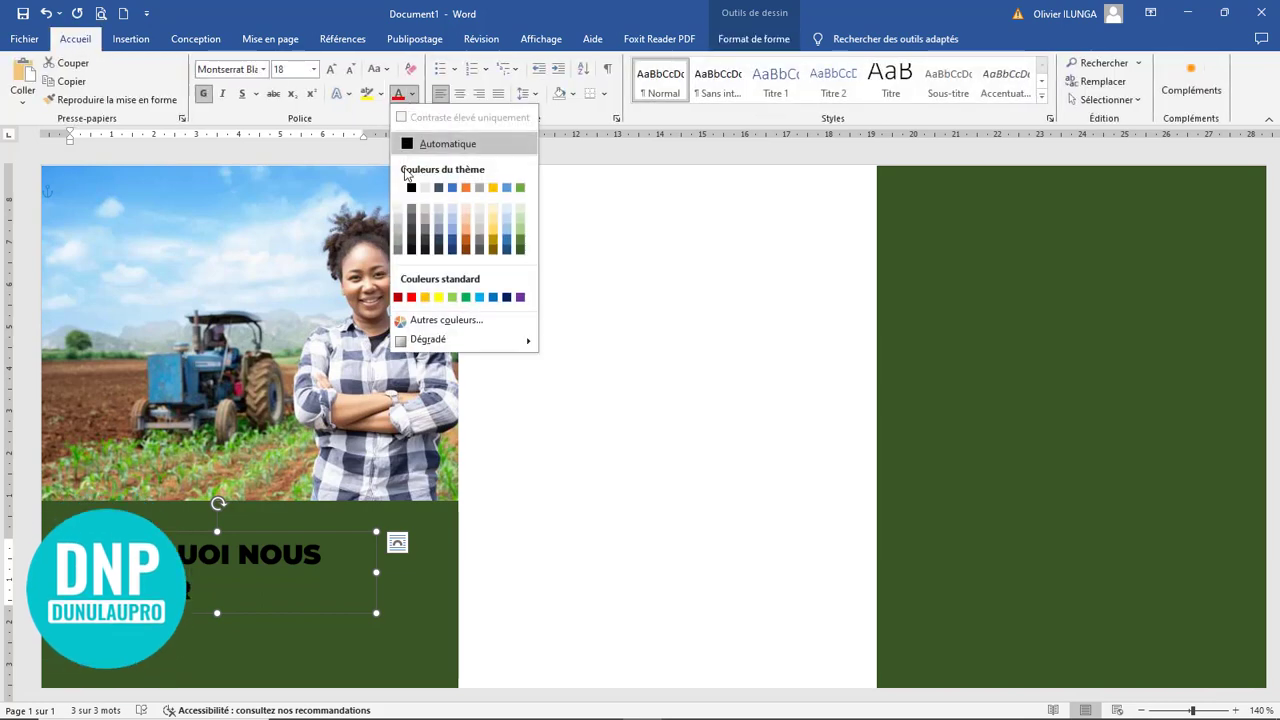
click(406, 181)
ctrl+scroll(563, 435, down, 6)
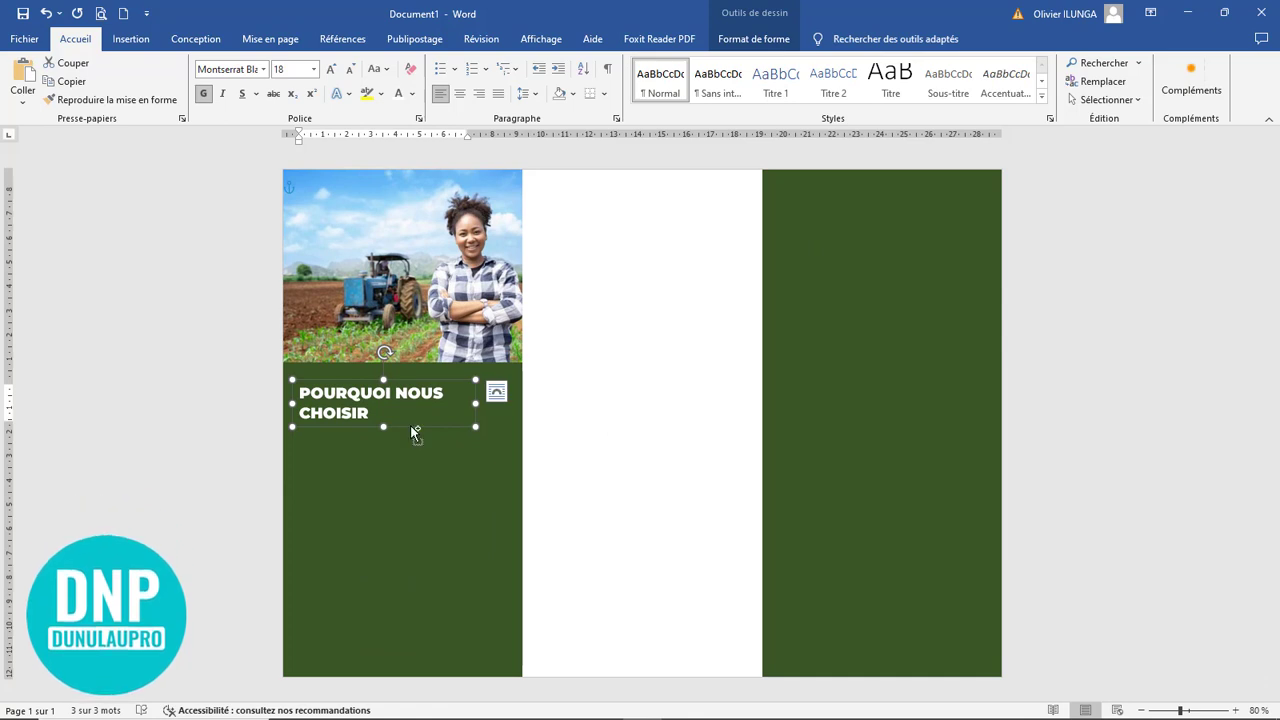
- Duplicate the title text box directly below the original and replace its text with placeholder text generated by =lorem(1)
ctrl+drag(413, 430, 251, 428)
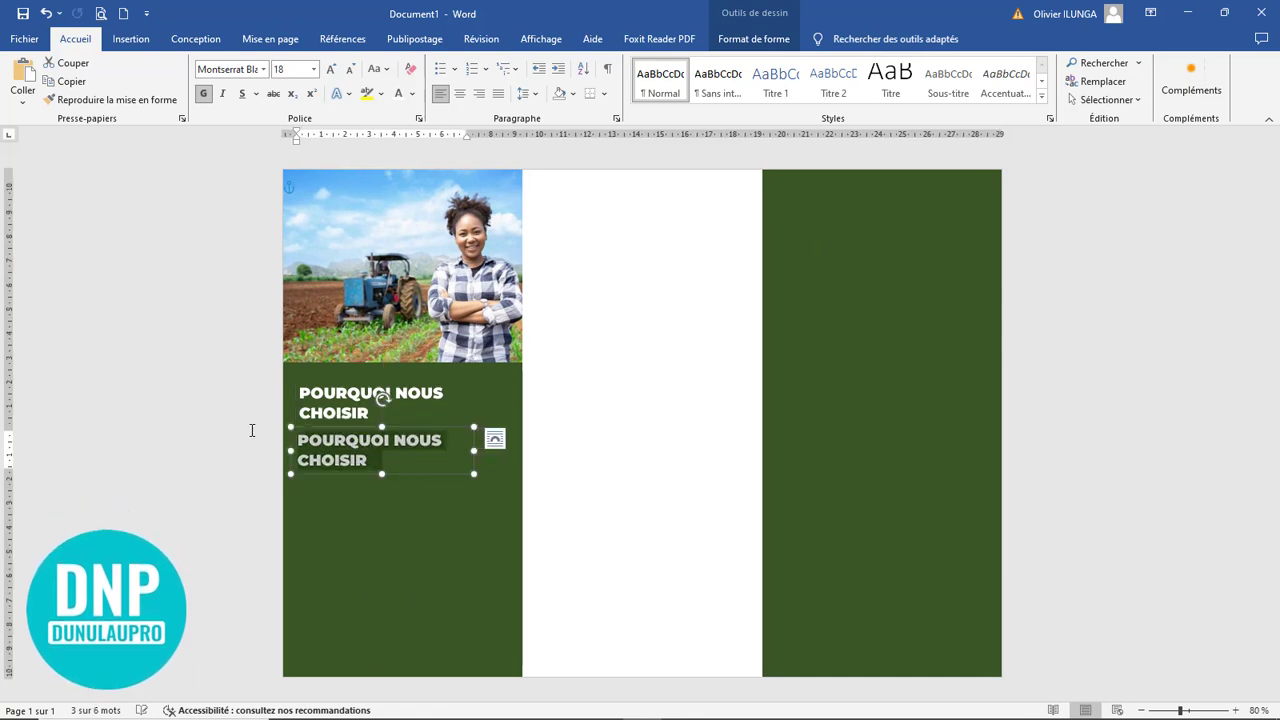
key(Delete)
text(=)
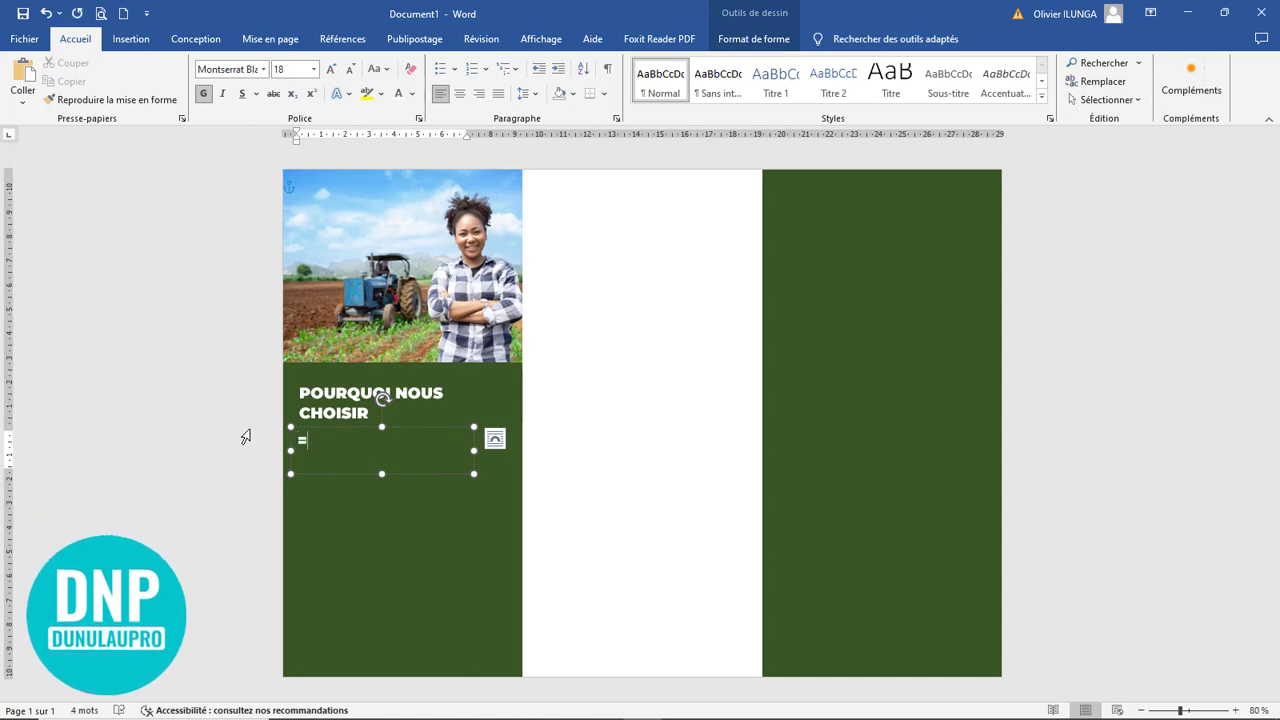
text(lorem)
text((1=)
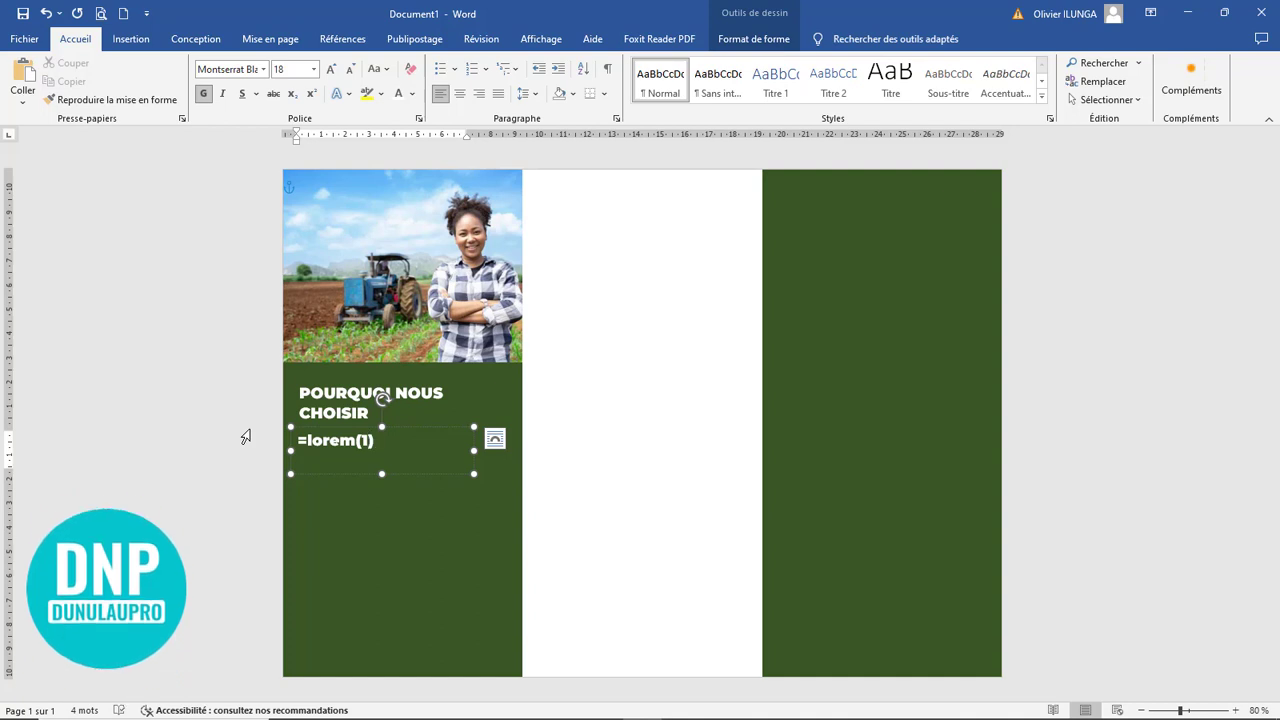
key(Return)
- Widen the placeholder text box and set its text to non-bold Montserrat Light at 11 pt, fitting the height to four lines
drag(475, 451, 511, 455)
scroll(505, 450, down, 2)
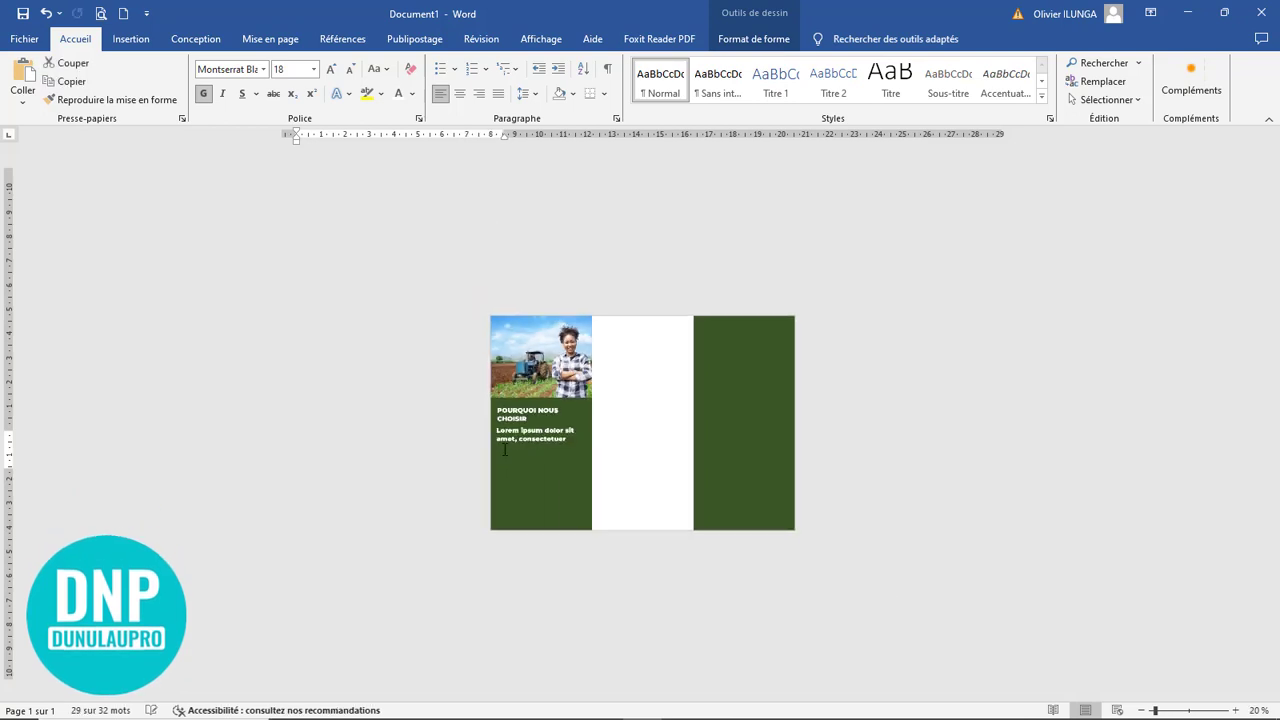
scroll(505, 450, up, 7)
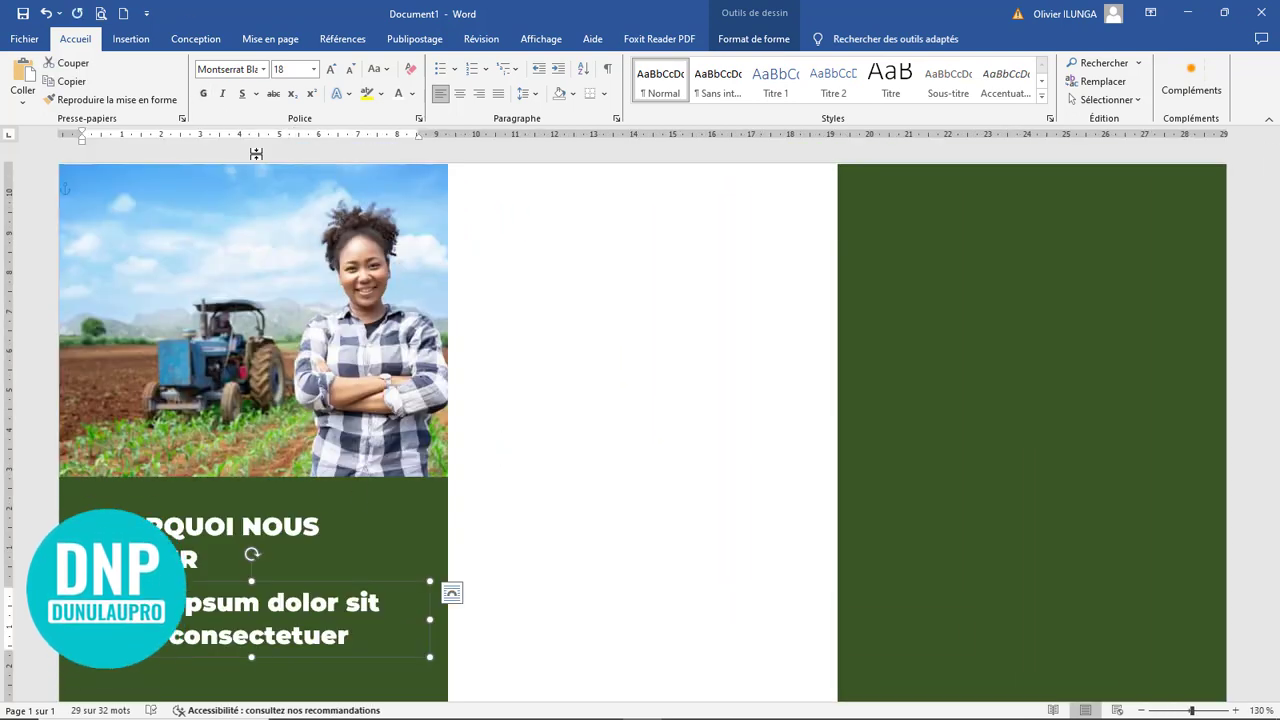
drag(350, 637, 36, 575)
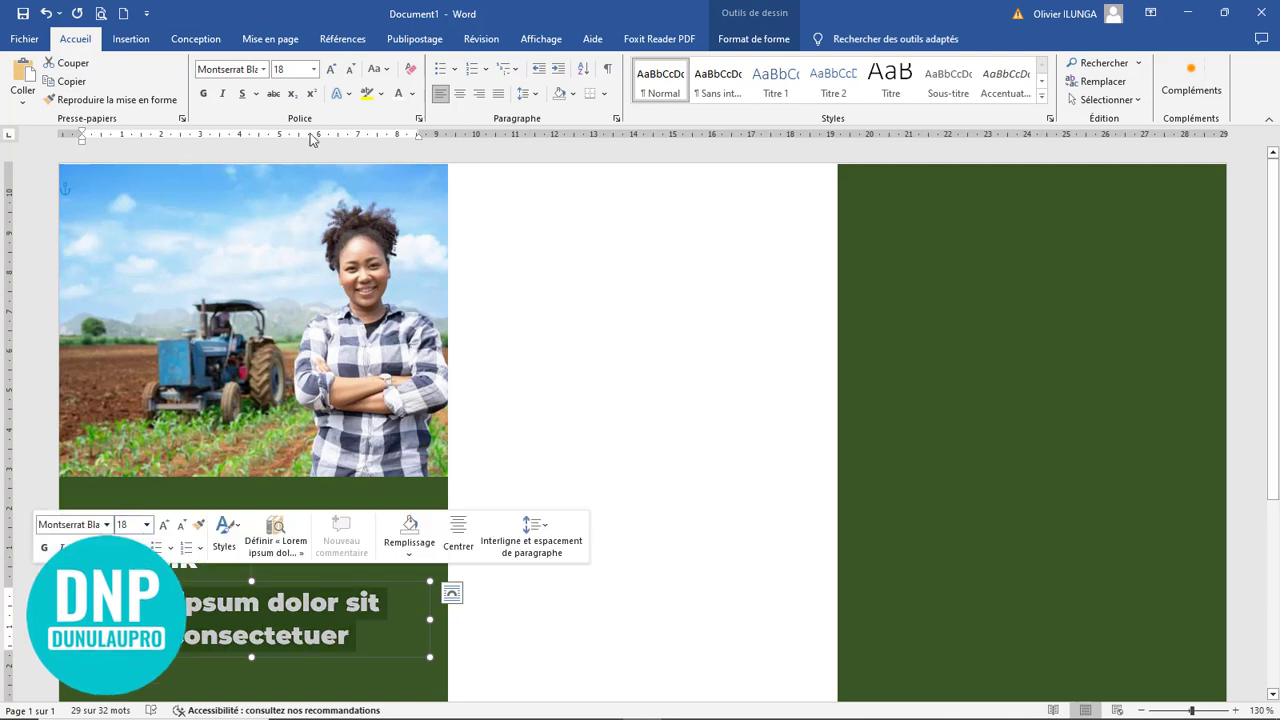
click(264, 70)
click(260, 184)
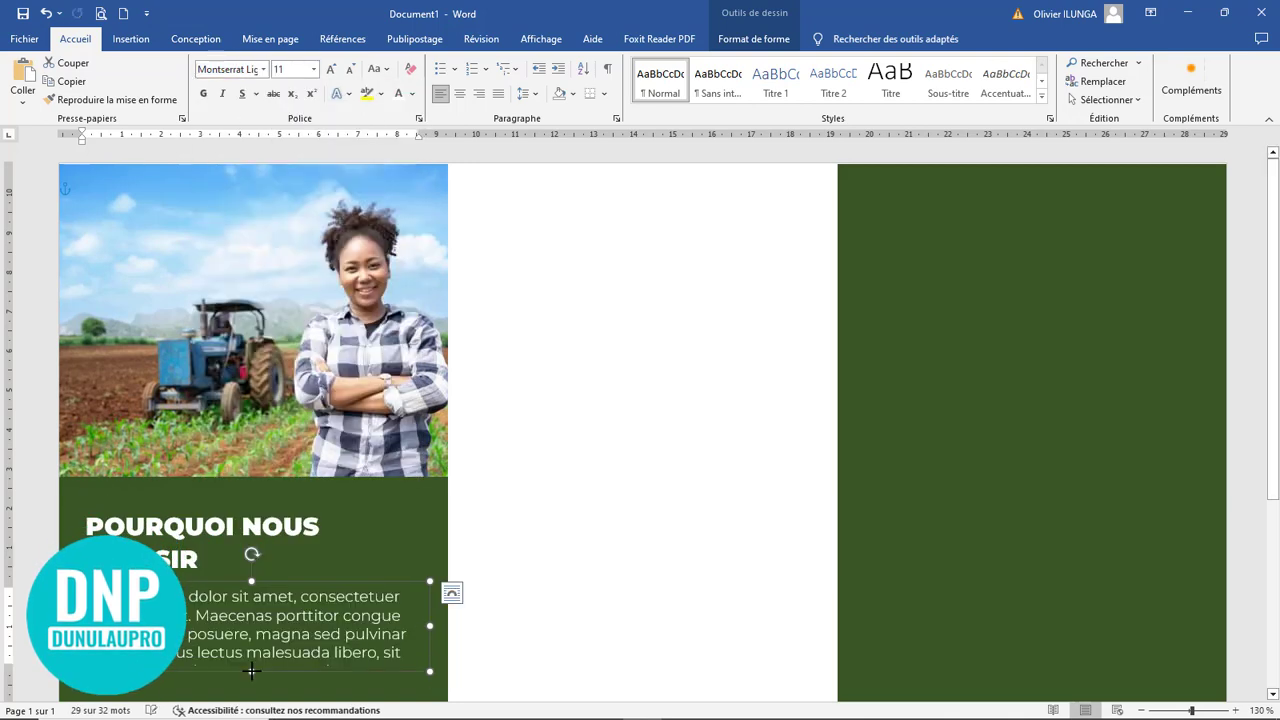
click(395, 460)
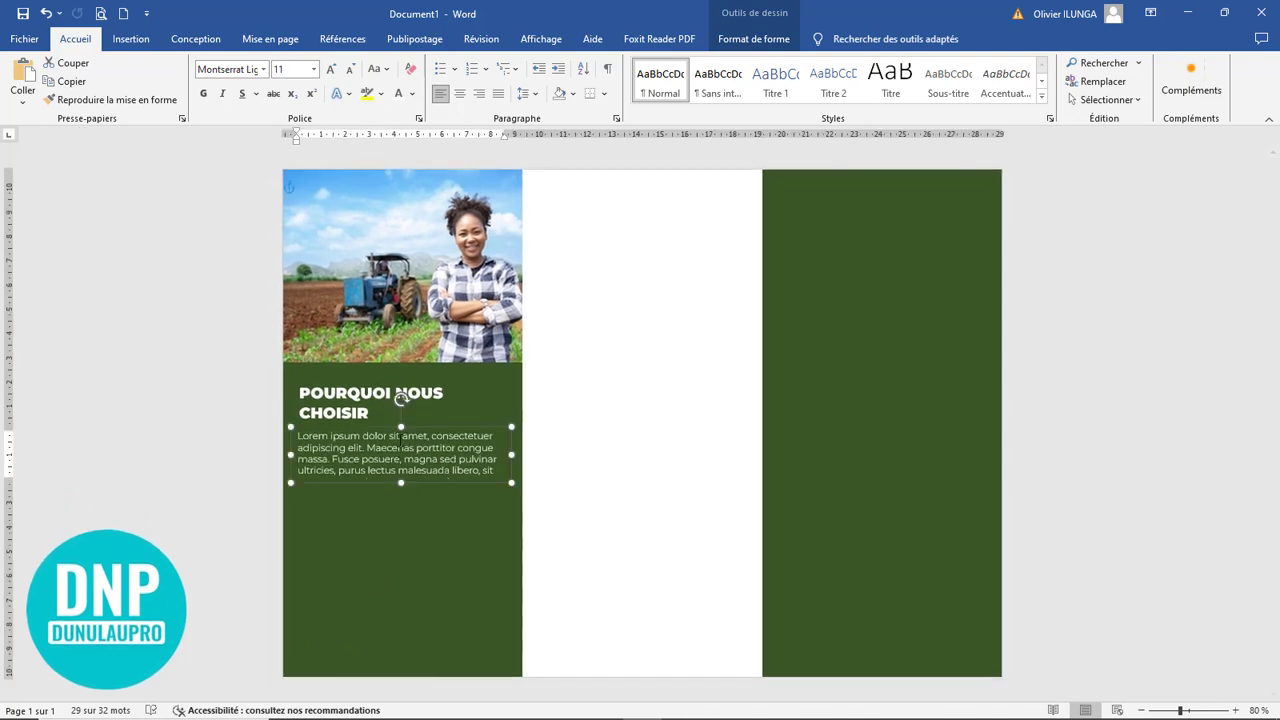
drag(399, 483, 399, 479)
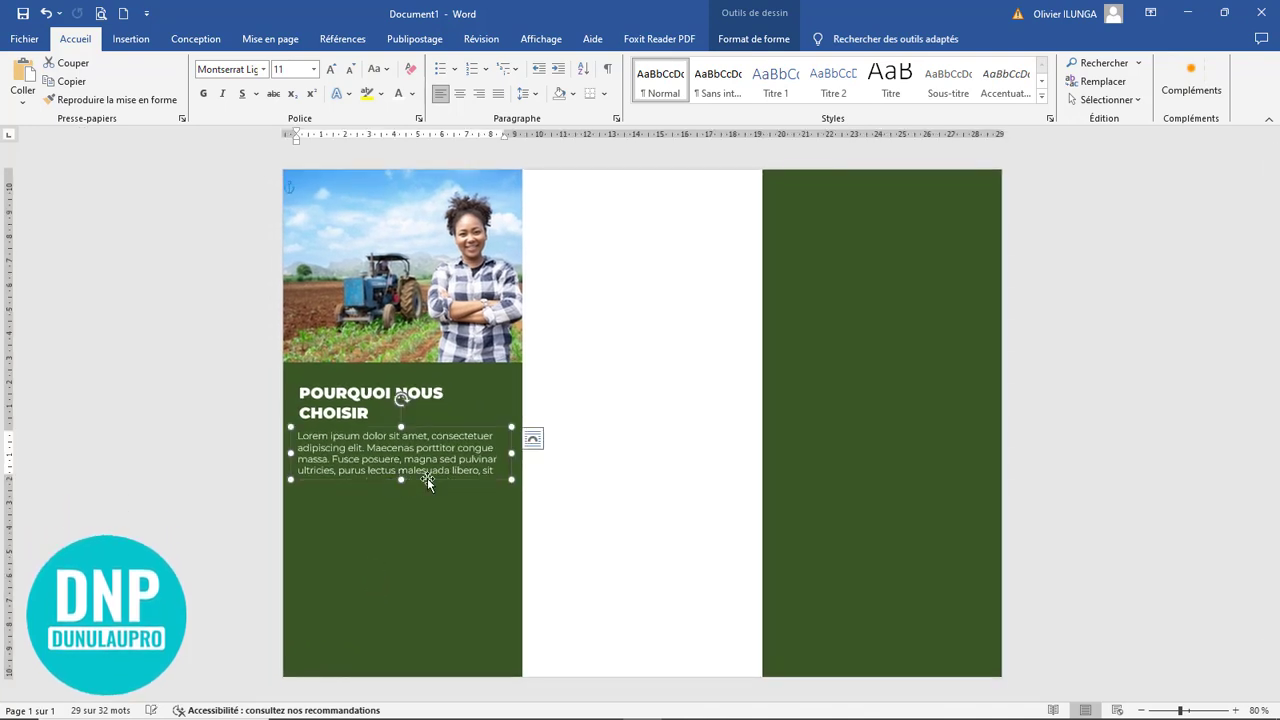
- Set the placeholder paragraph's line spacing to 1,15 and duplicate its text box directly below, leaving a small gap
click(527, 93)
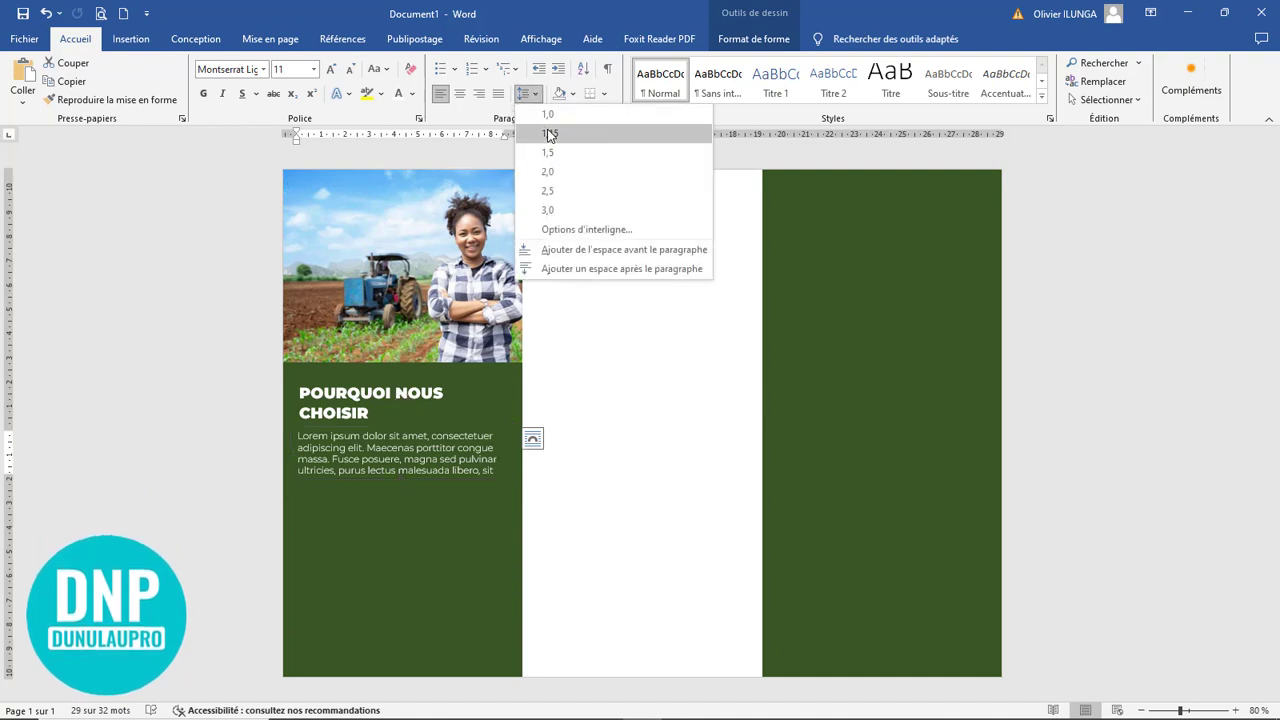
click(550, 134)
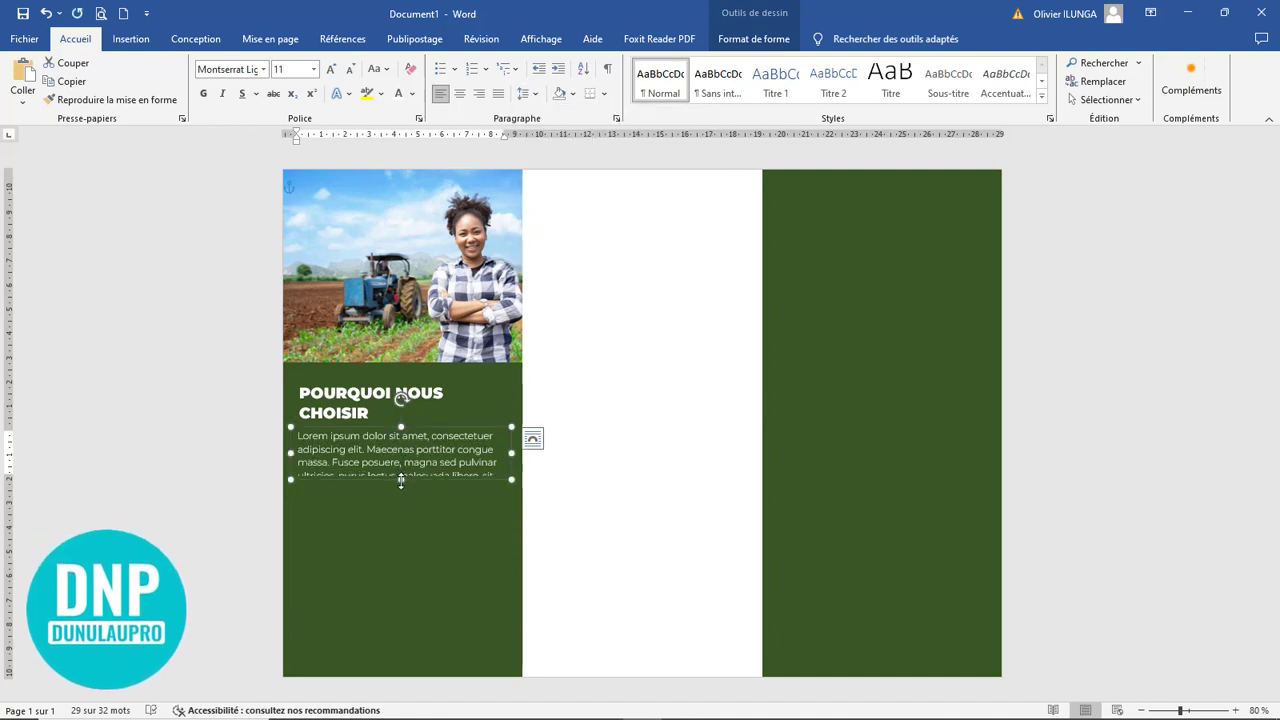
drag(400, 480, 412, 540)
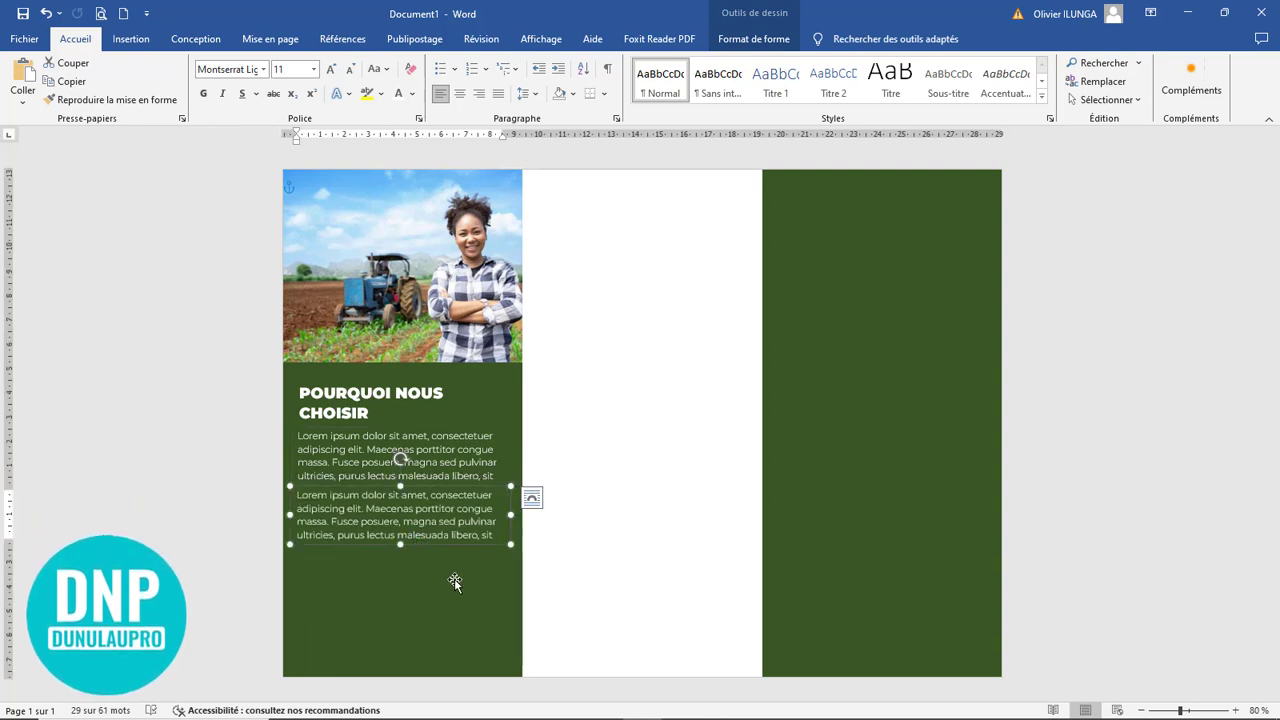
key(Down)
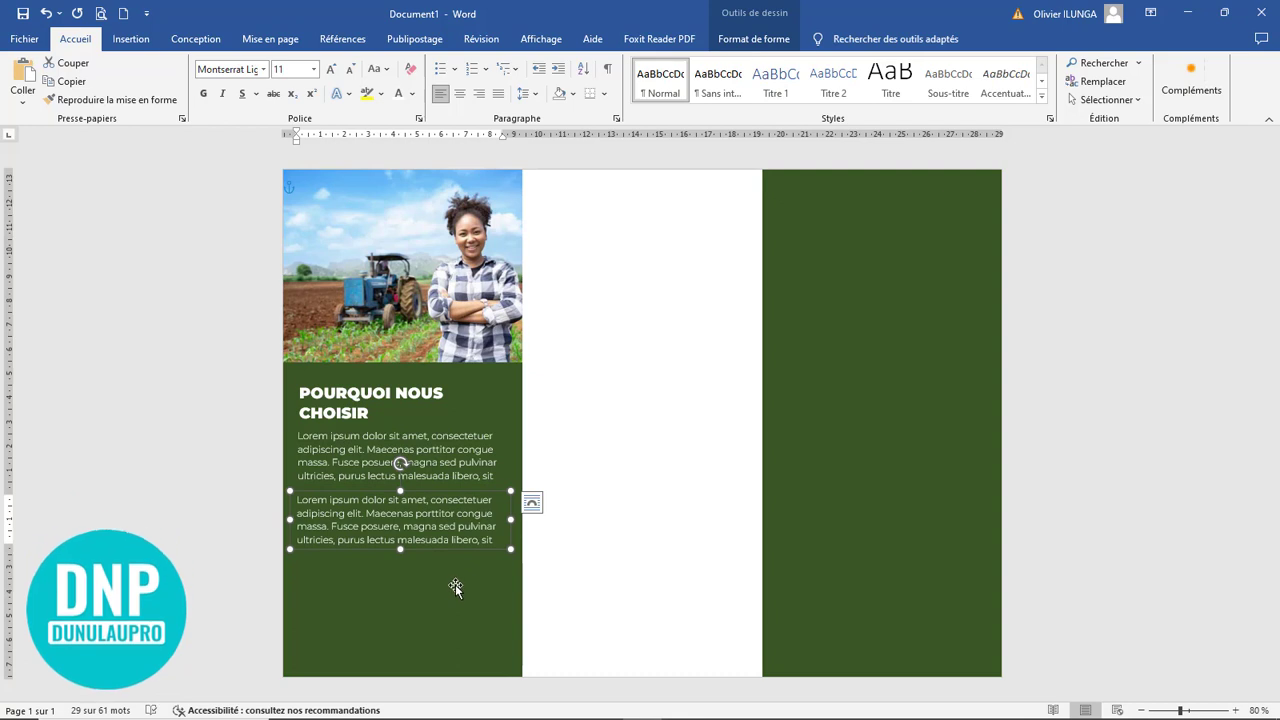
click(455, 588)
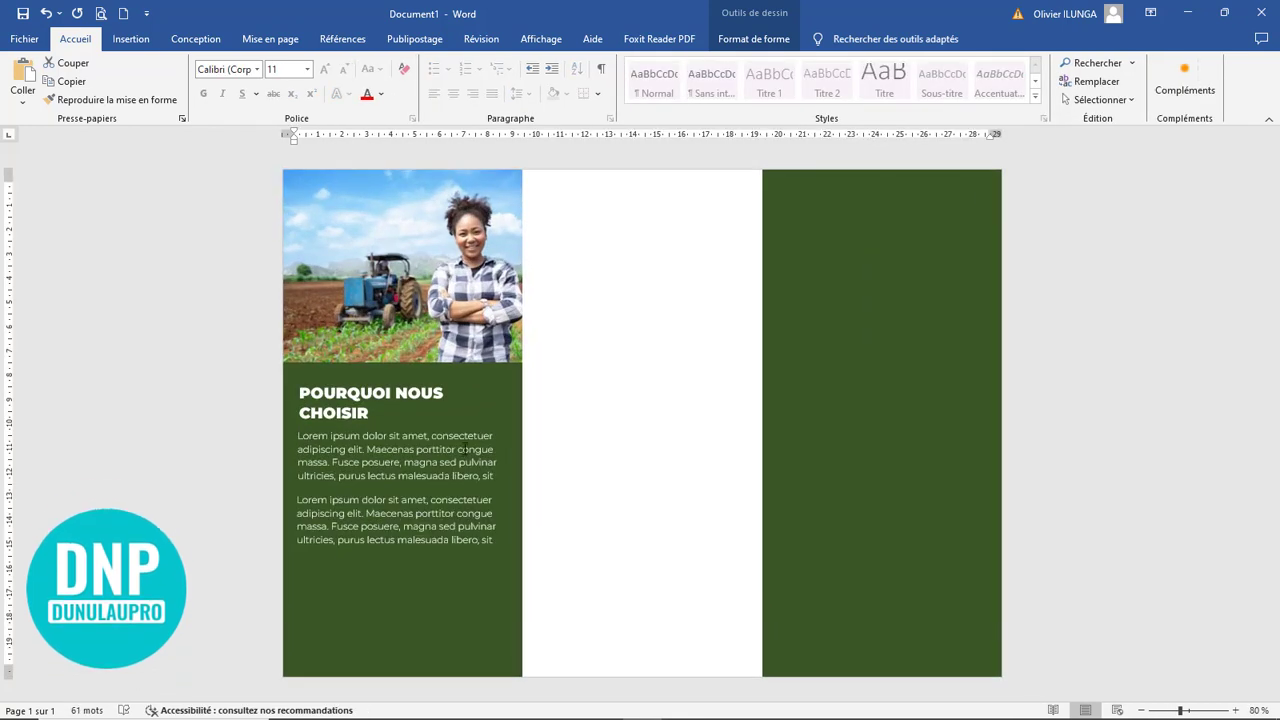
- Draw a rectangle about 4,25 cm high and 8,54 cm wide below the second placeholder paragraph in the first green panel
ctrl+scroll(463, 449, down, 2)
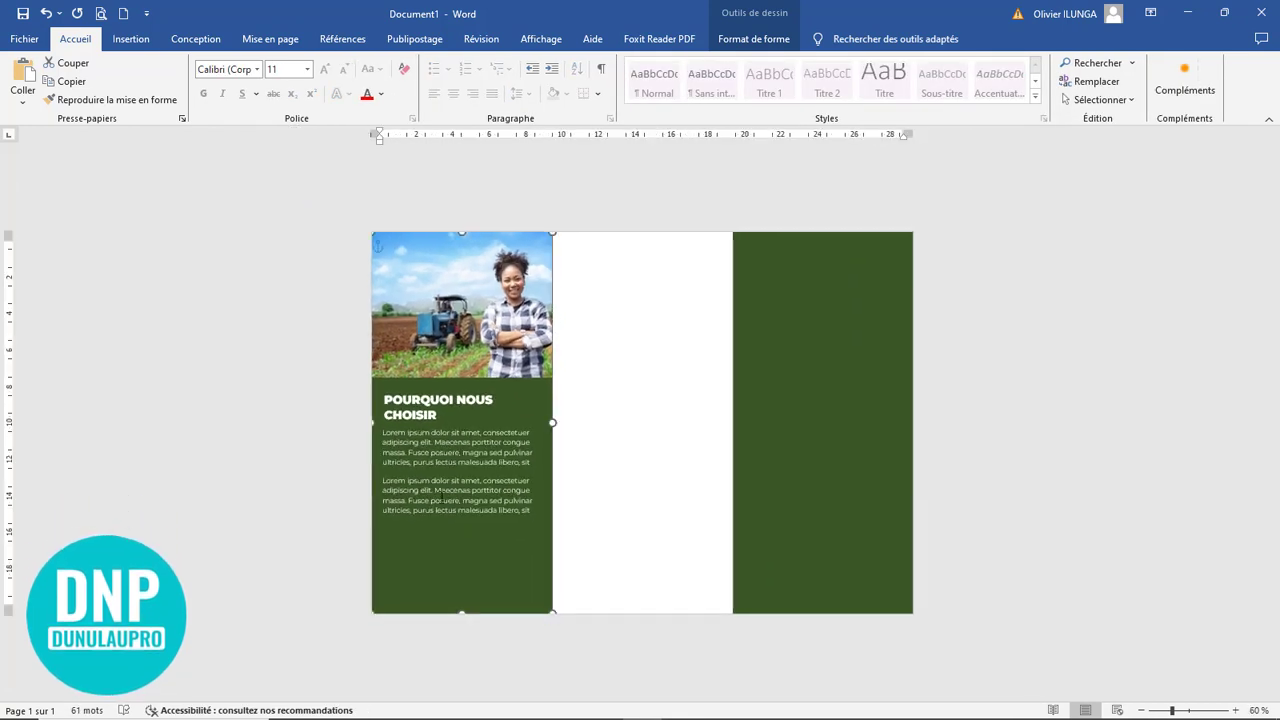
click(130, 39)
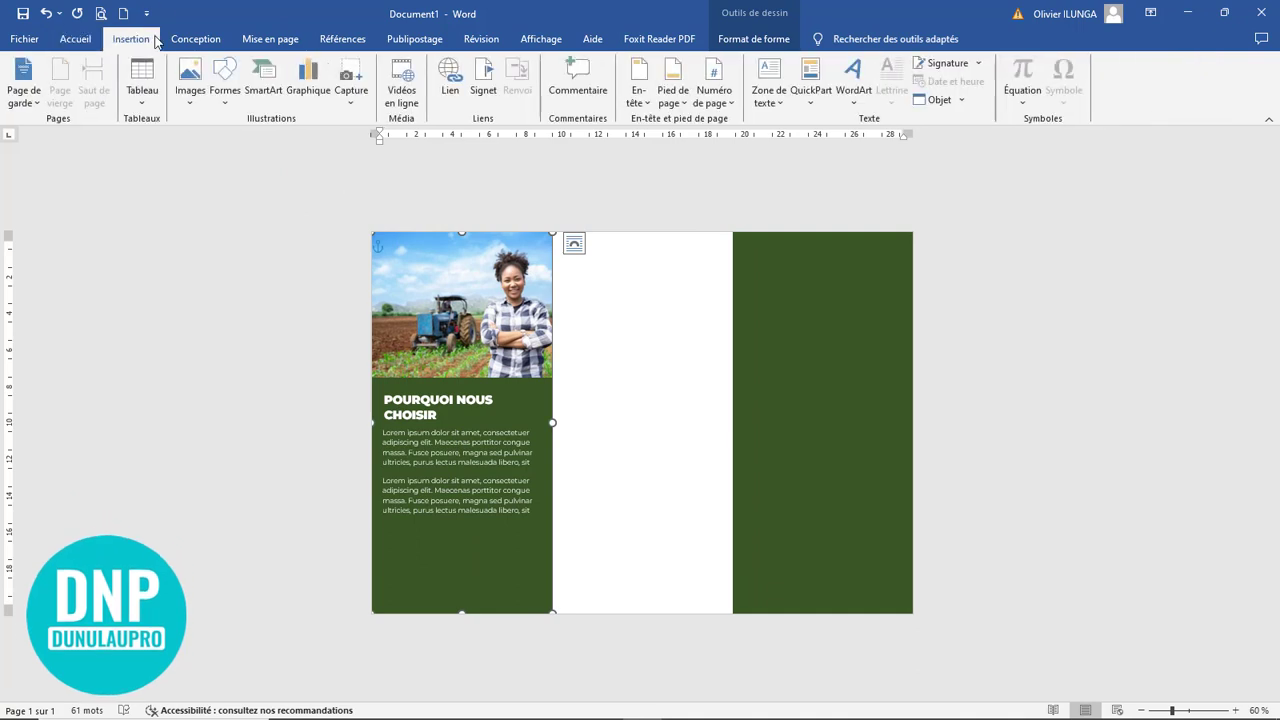
click(226, 95)
click(257, 146)
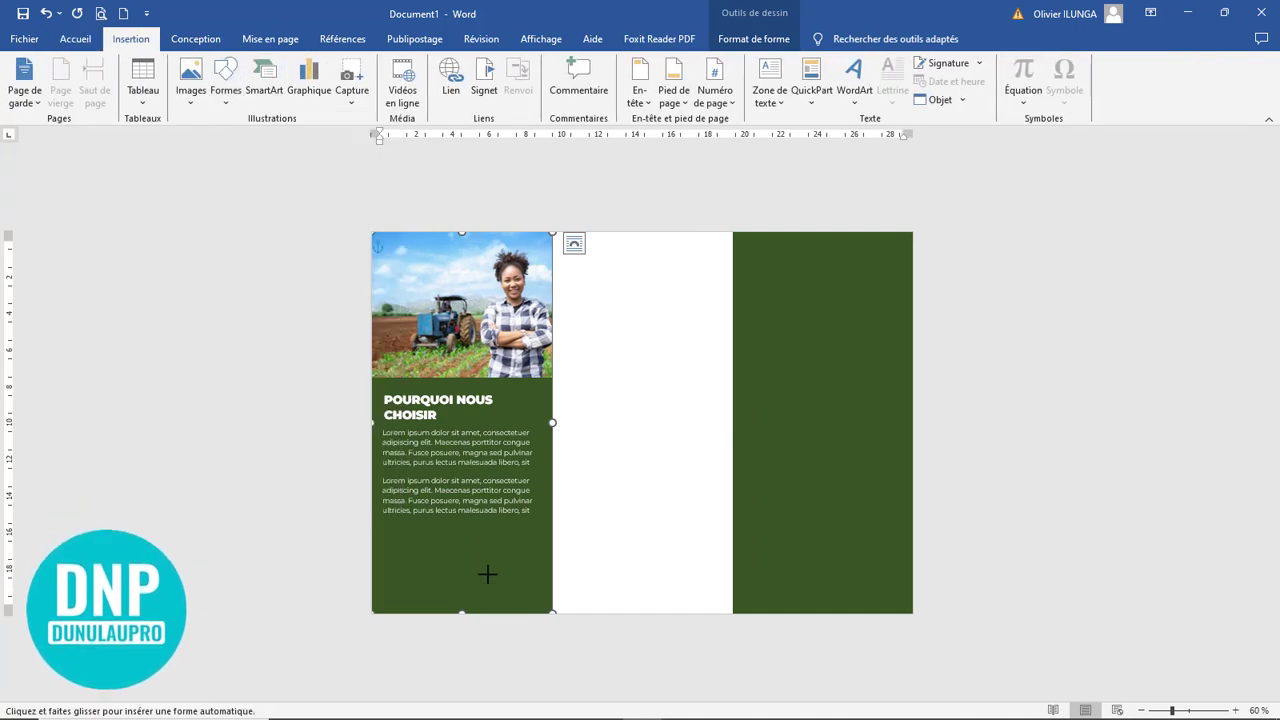
drag(386, 525, 541, 602)
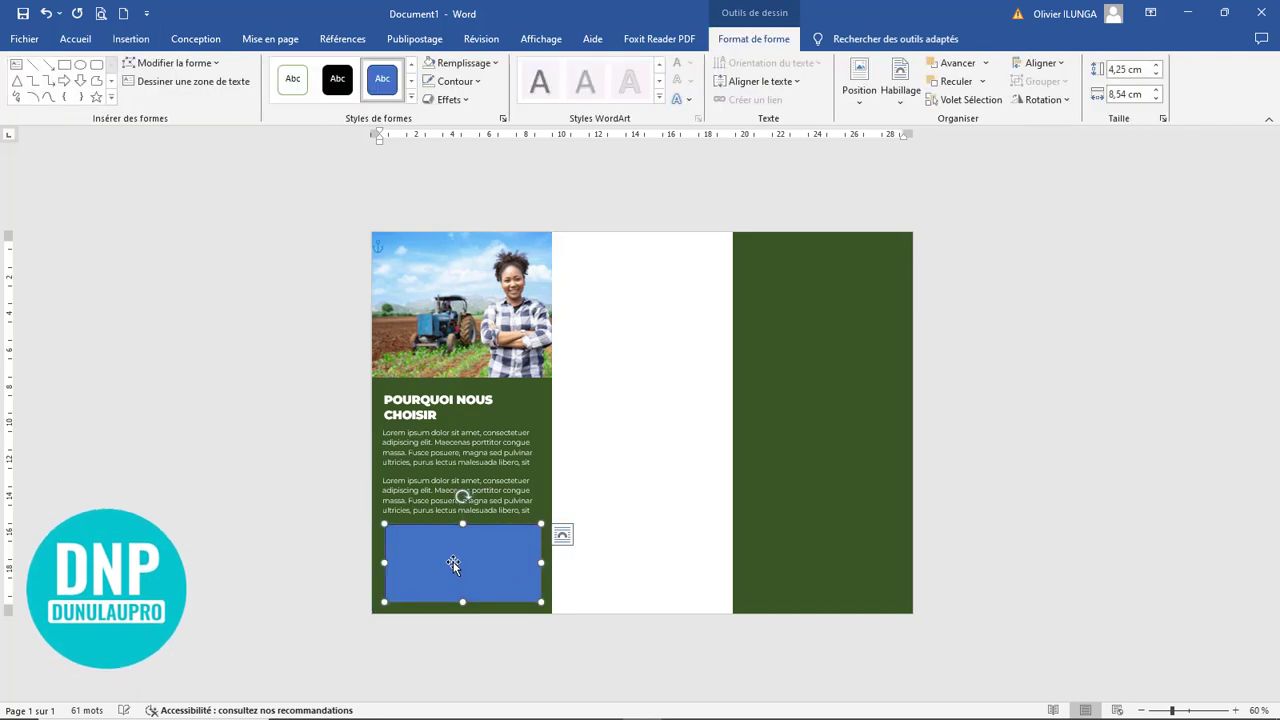
- Fill the new rectangle with picture 2, the woman harvesting in a field, from local folder 1
right_click(451, 555)
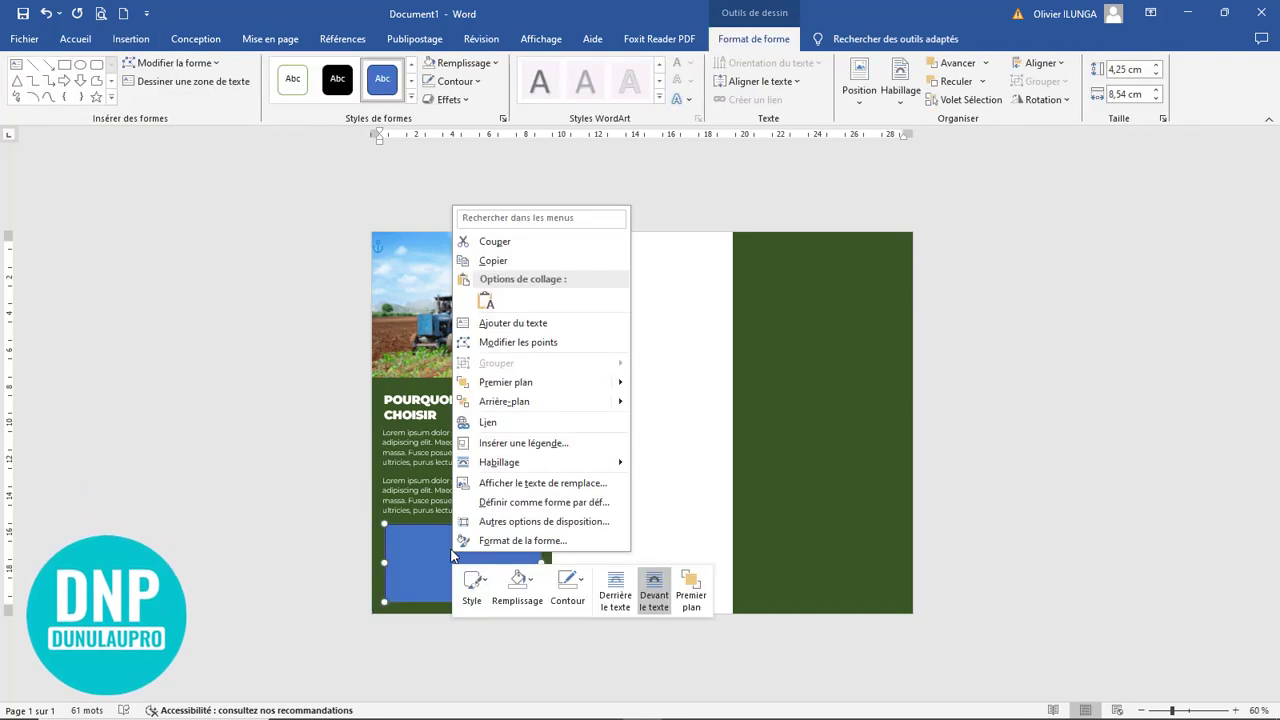
click(537, 590)
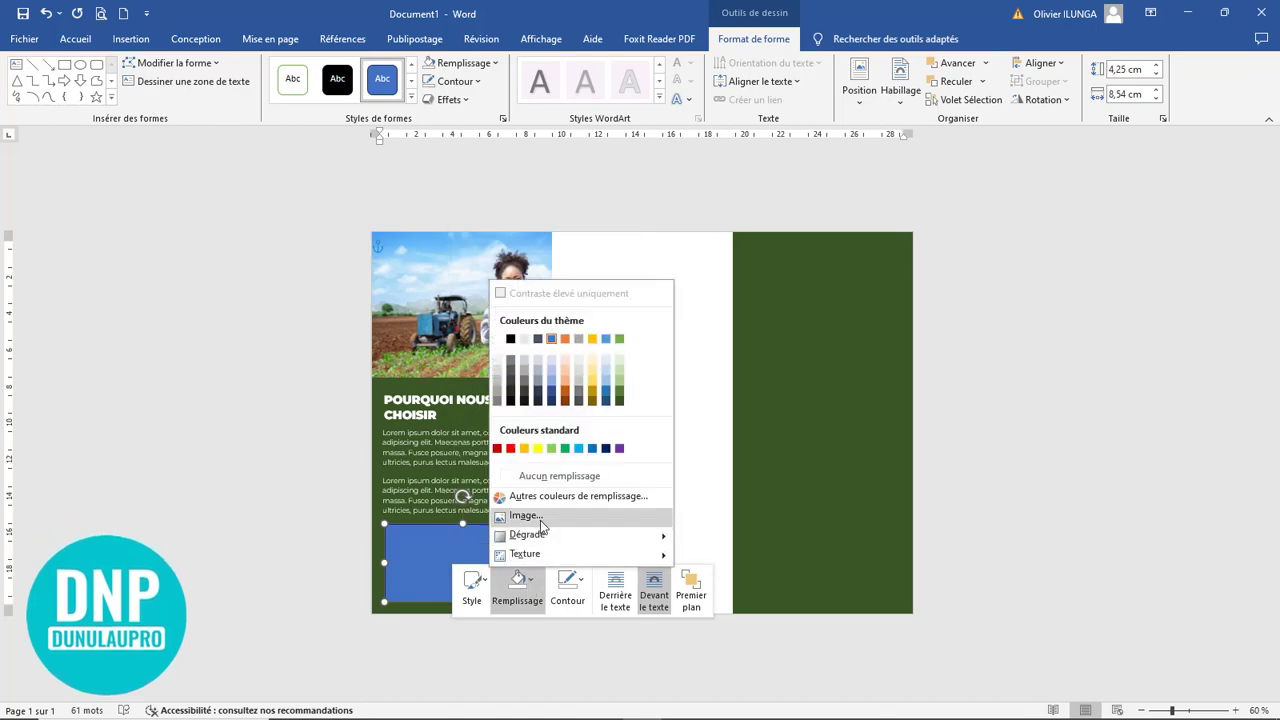
click(540, 519)
click(840, 518)
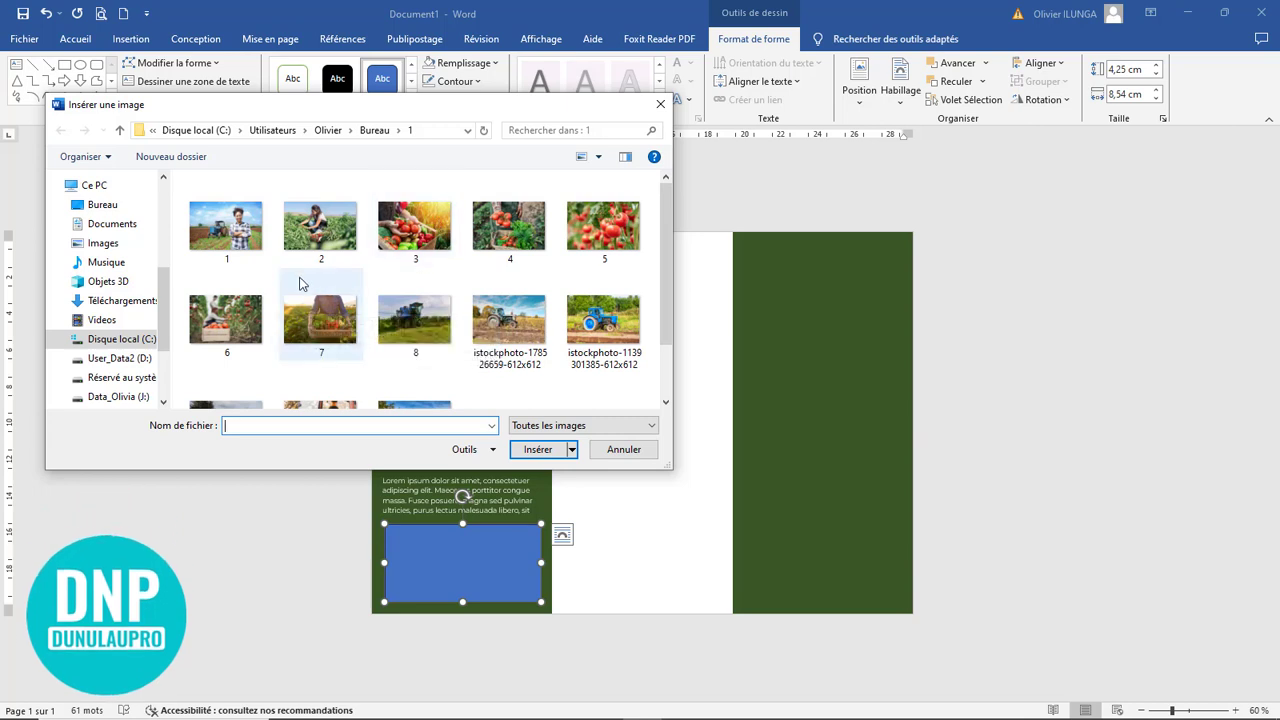
click(333, 245)
click(537, 449)
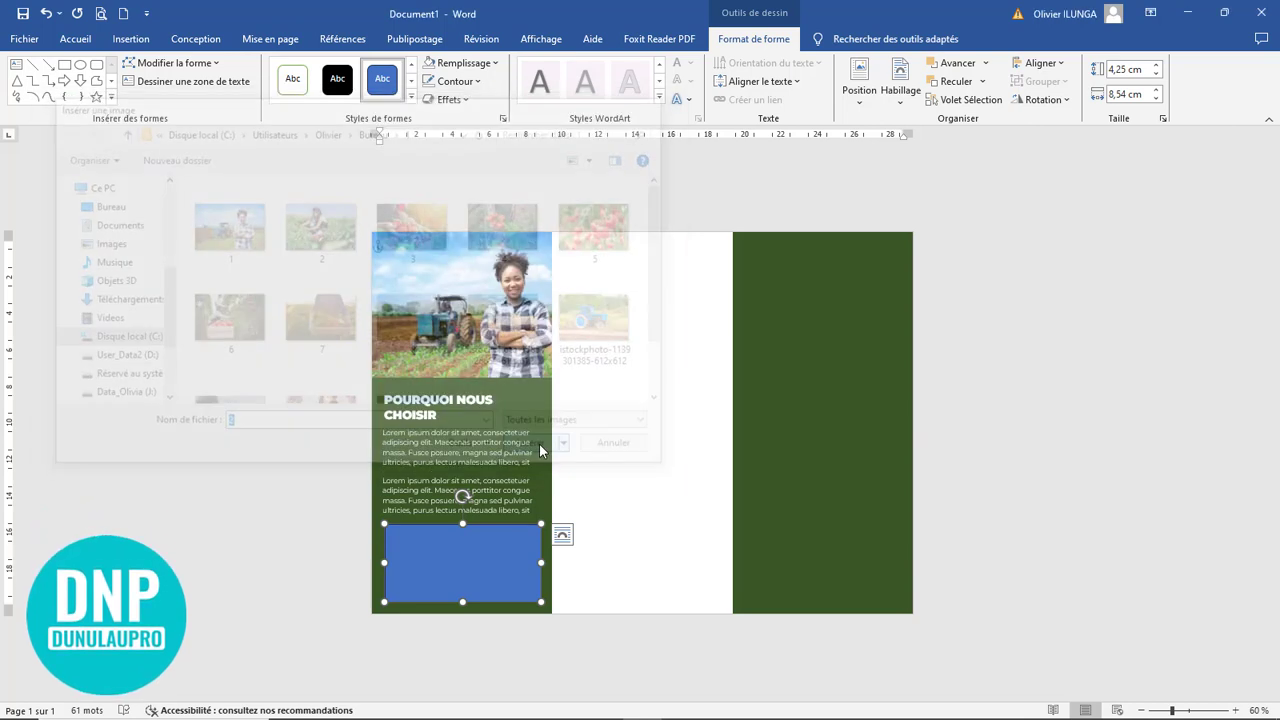
- Enlarge the harvest picture slightly within its crop frame and shift it down so the woman's whole head fits inside
ctrl+scroll(508, 480, up, 3)
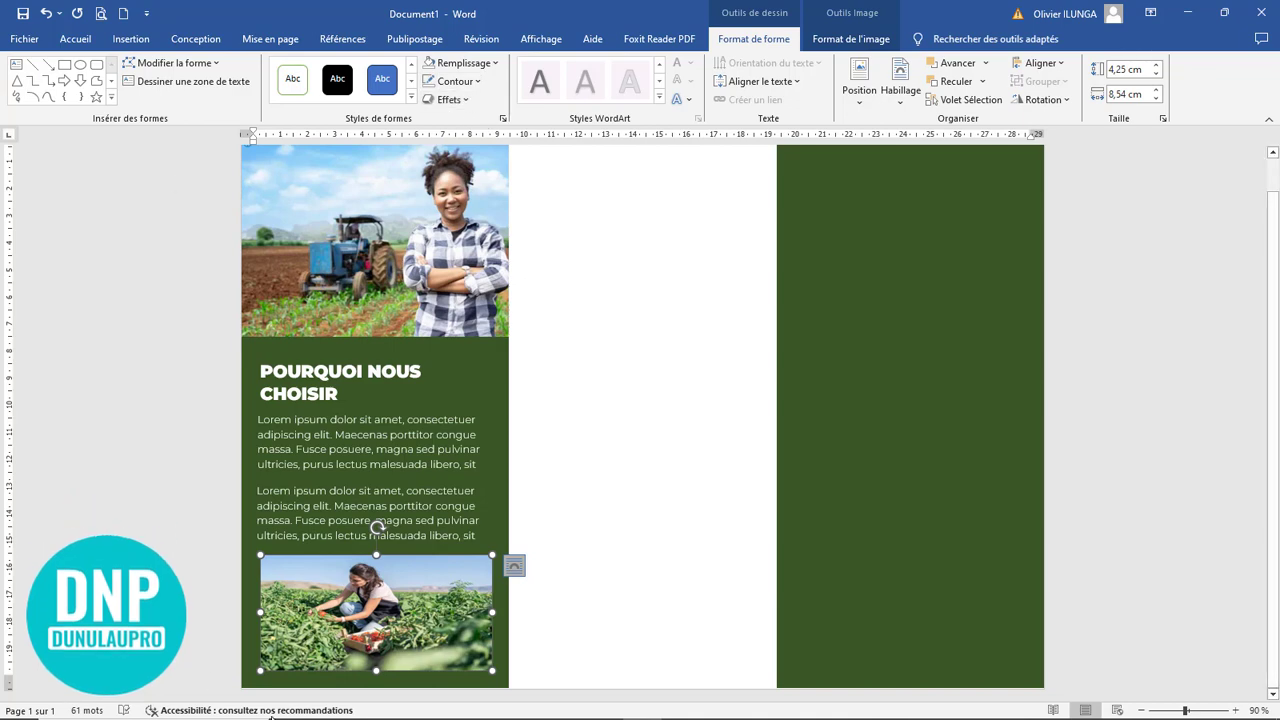
ctrl+scroll(455, 578, down, 3)
ctrl+scroll(455, 578, up, 5)
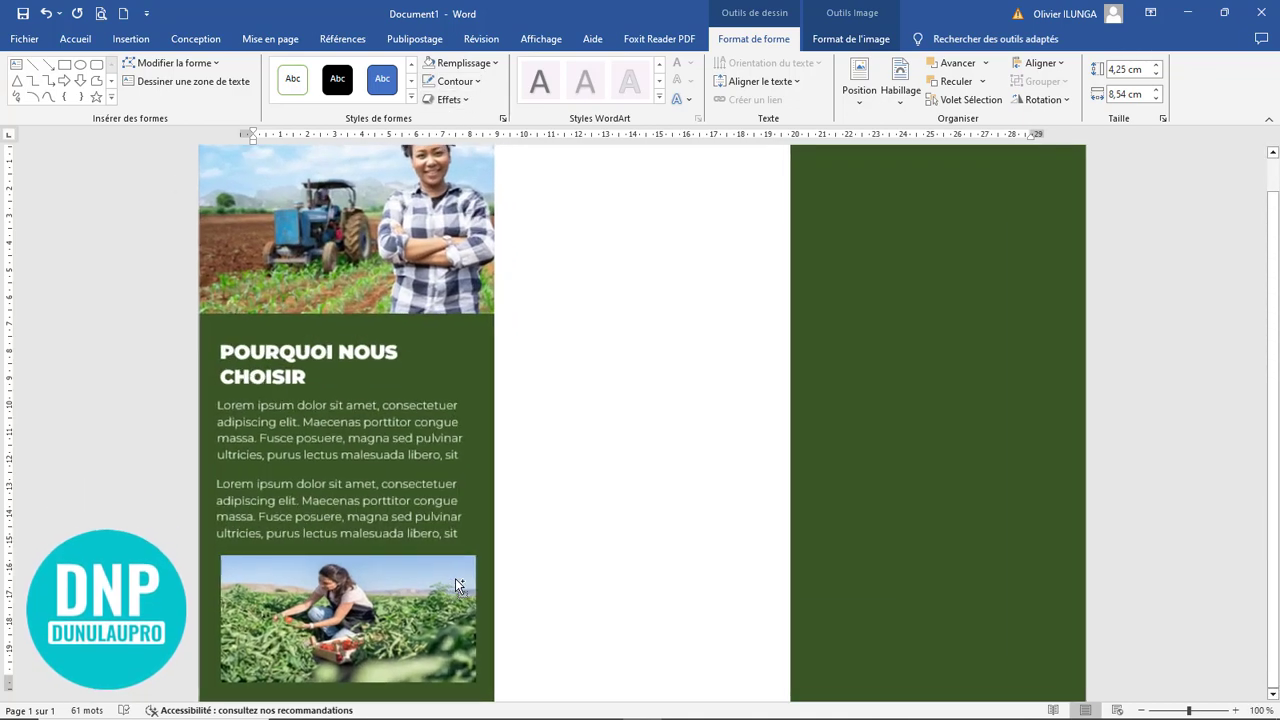
scroll(380, 584, down, 1)
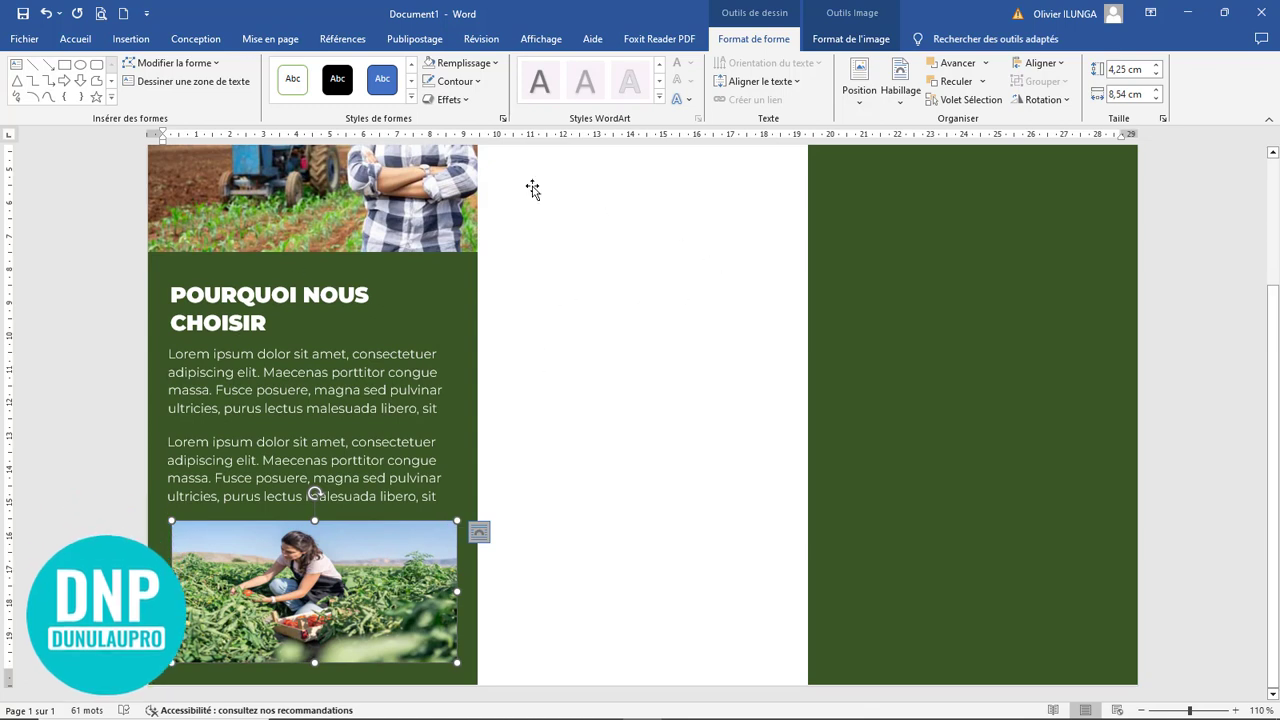
click(884, 41)
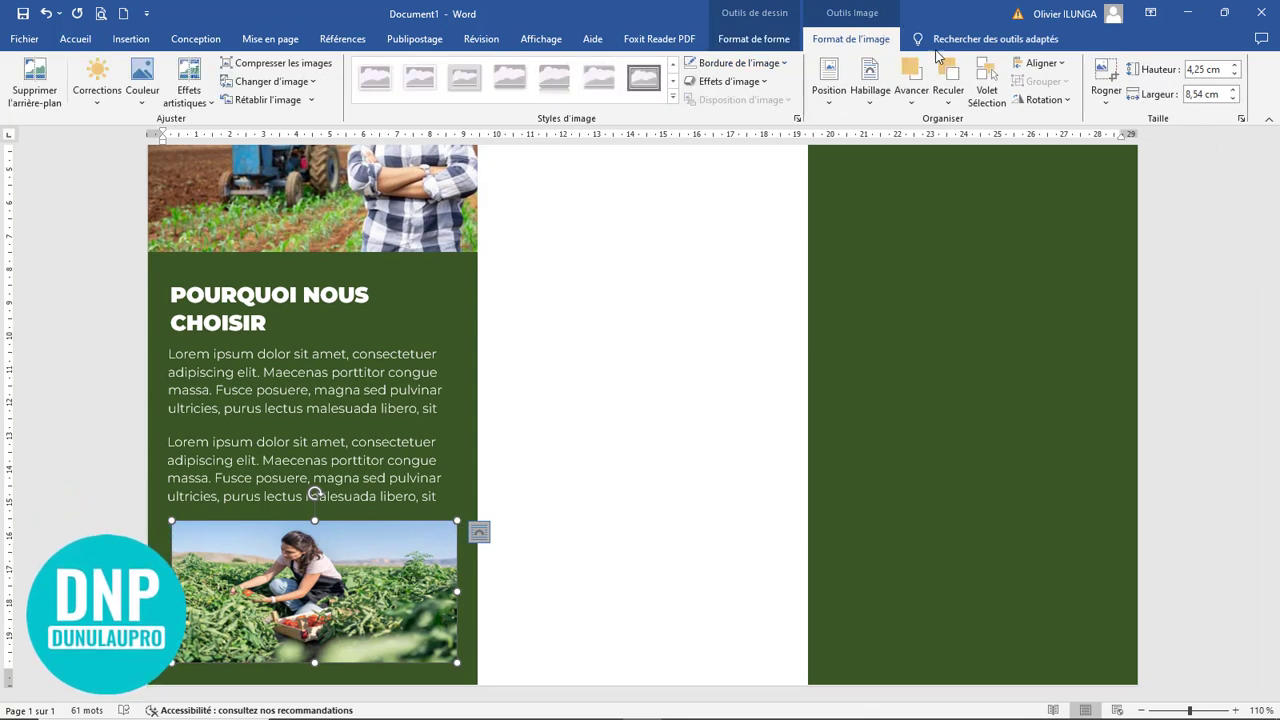
click(1108, 108)
click(1111, 261)
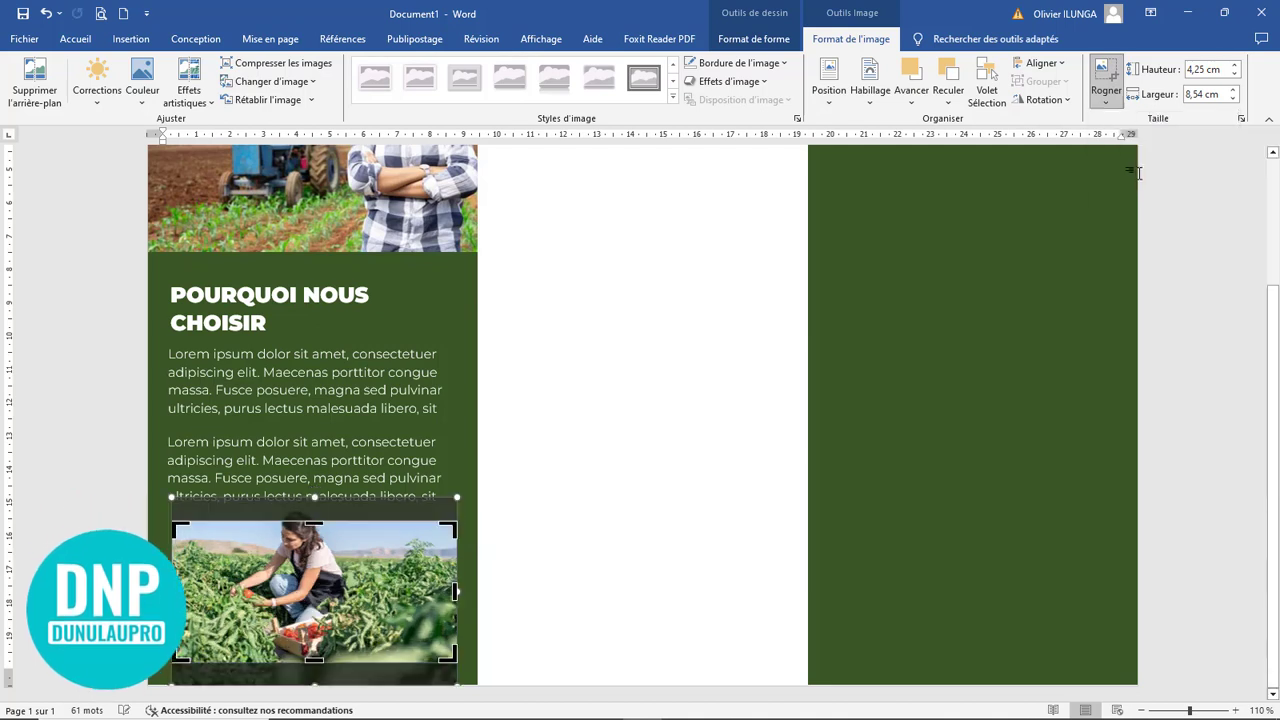
drag(455, 496, 487, 477)
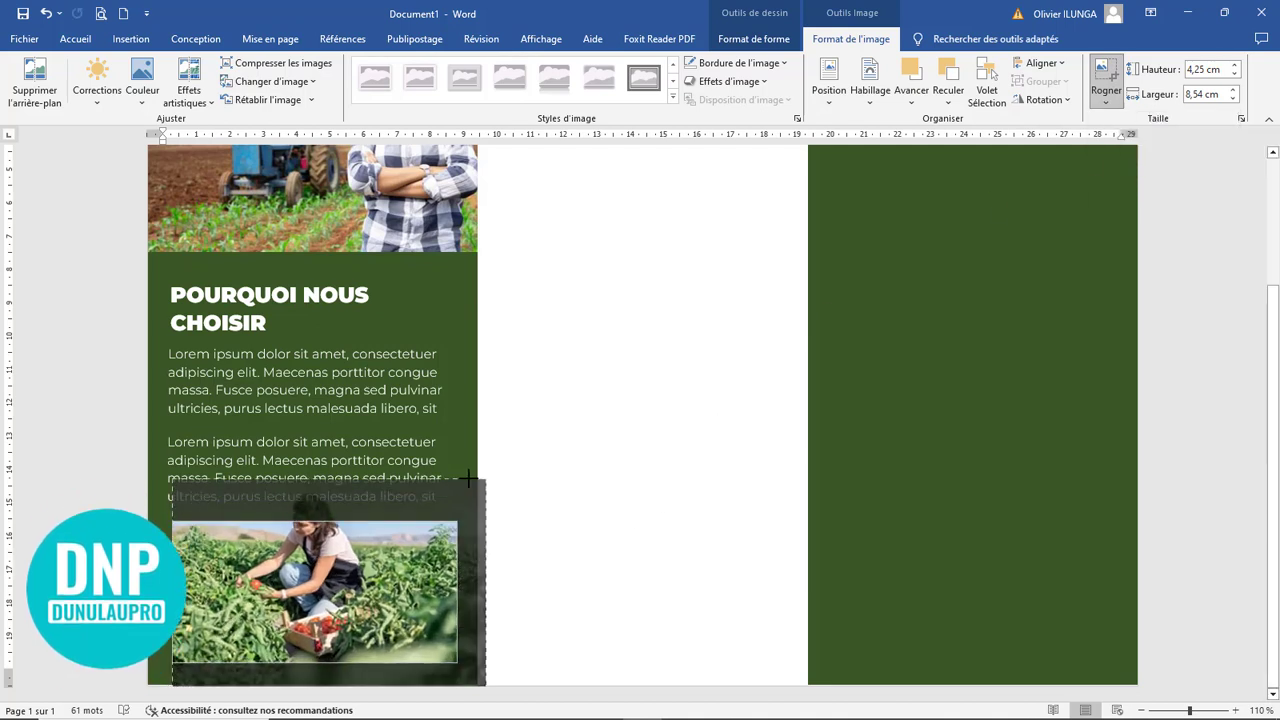
drag(362, 608, 360, 623)
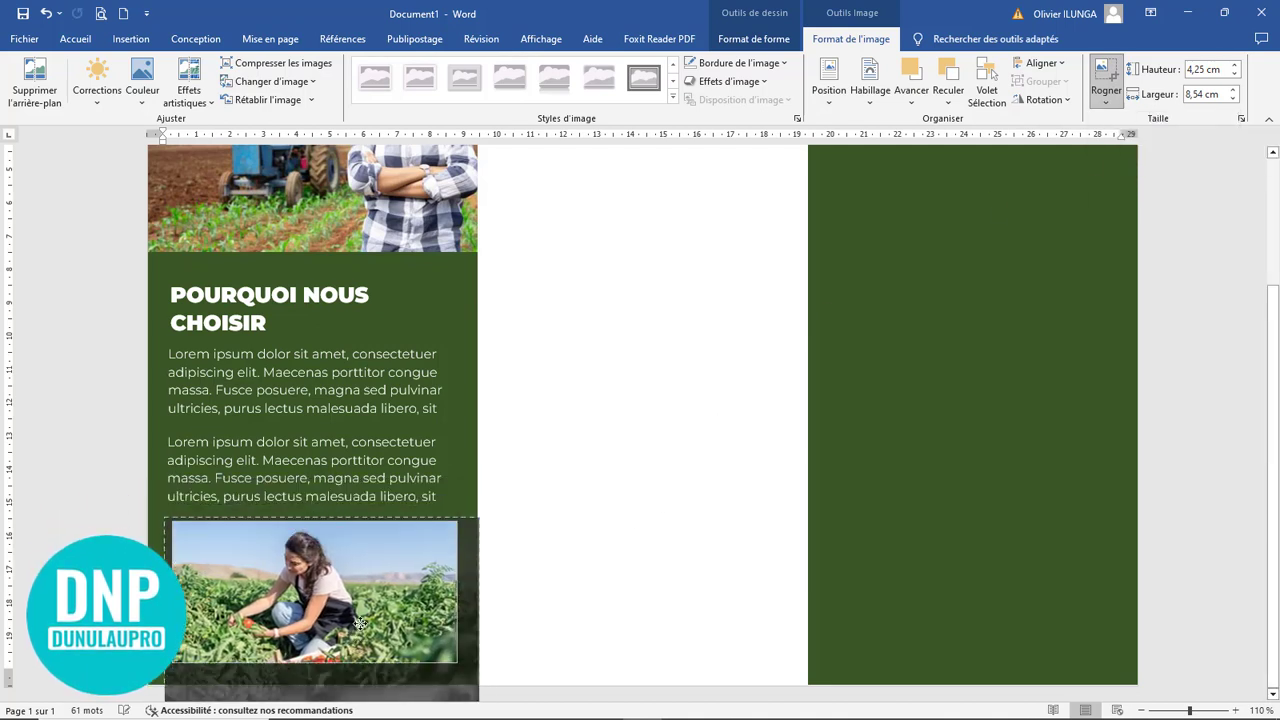
click(1104, 78)
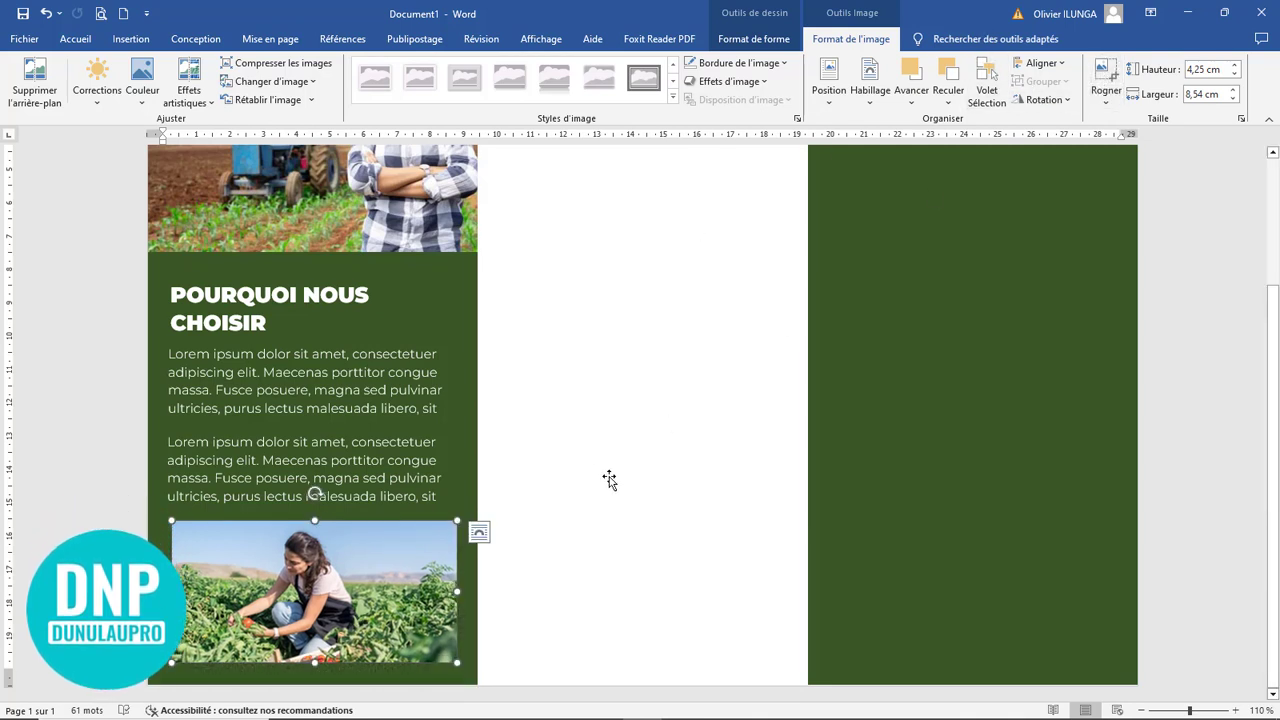
- Duplicate the POURQUOI NOUS CHOISIR title text box and place the copy over the tractor photo with its text selected
click(609, 478)
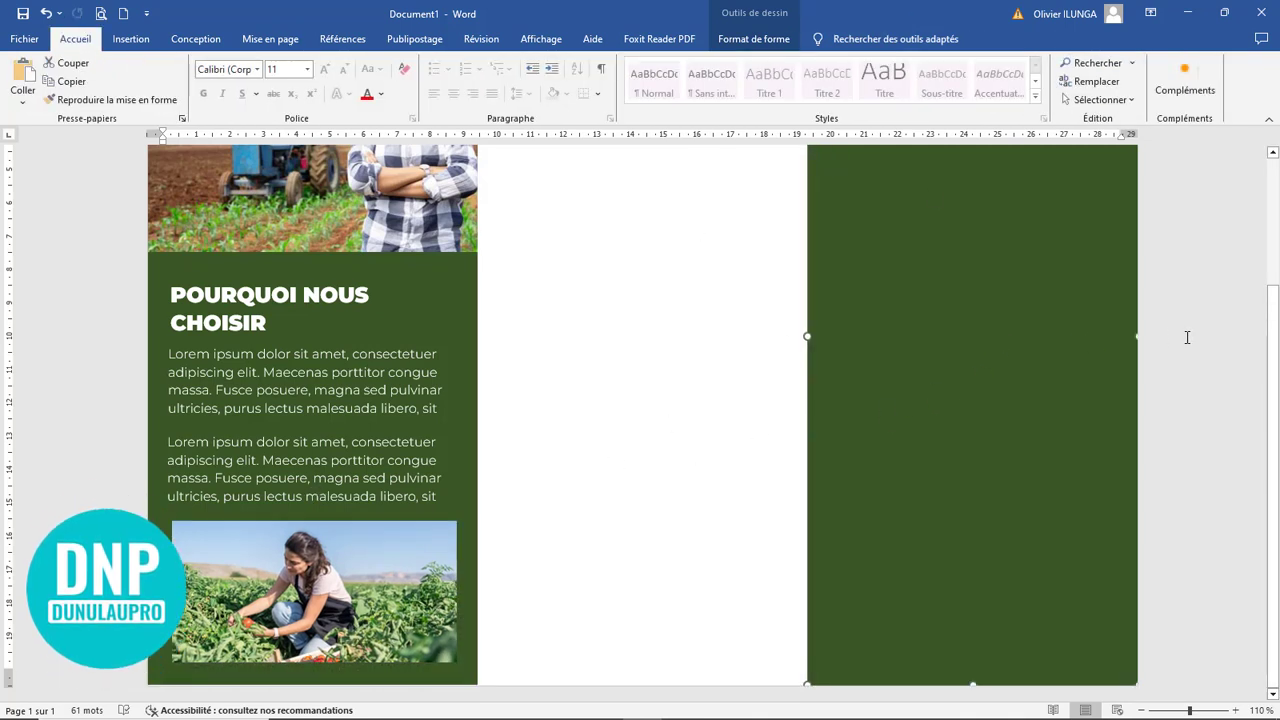
click(1157, 340)
scroll(1109, 374, up, 2)
scroll(569, 407, down, 5)
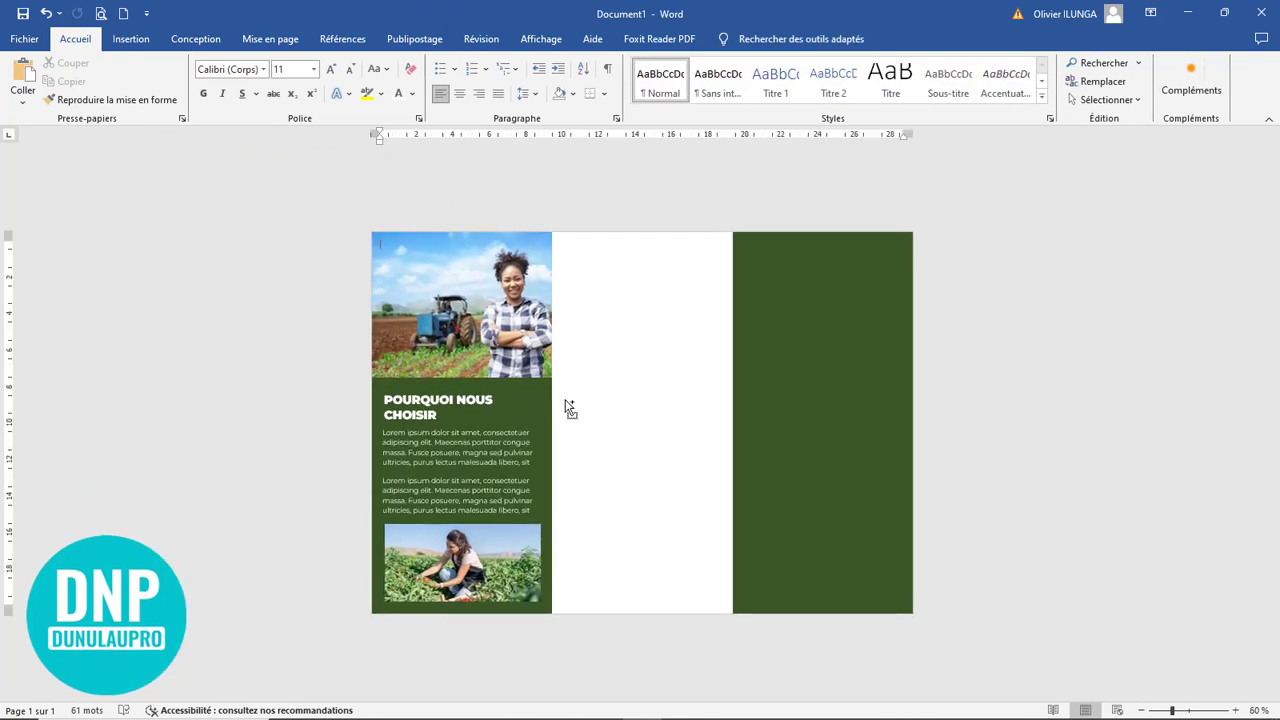
scroll(570, 408, up, 1)
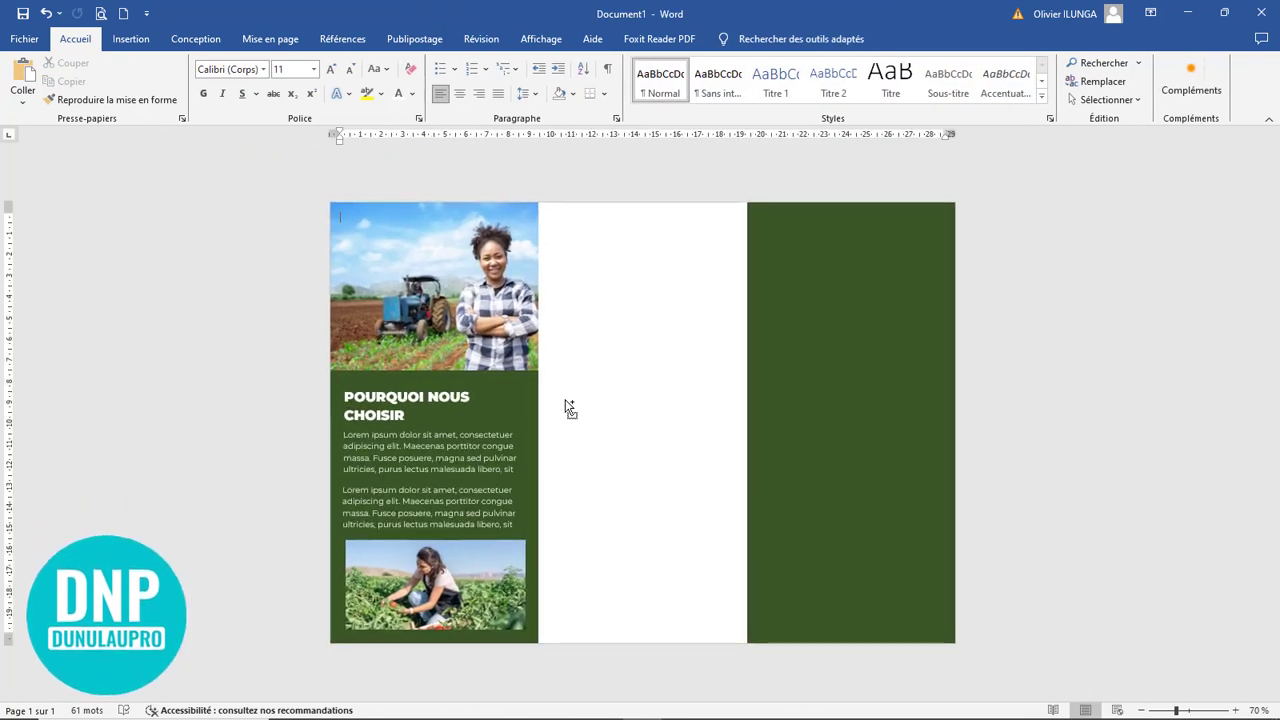
click(442, 404)
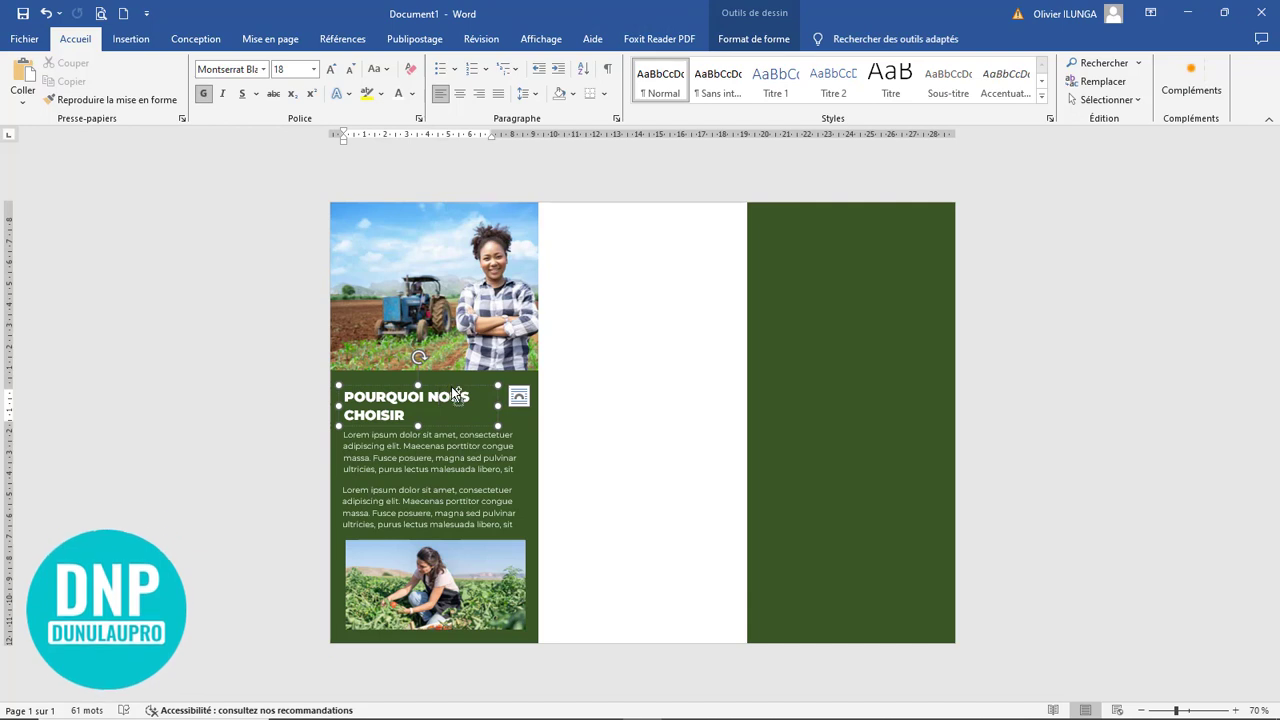
drag(448, 386, 551, 294)
drag(497, 254, 494, 250)
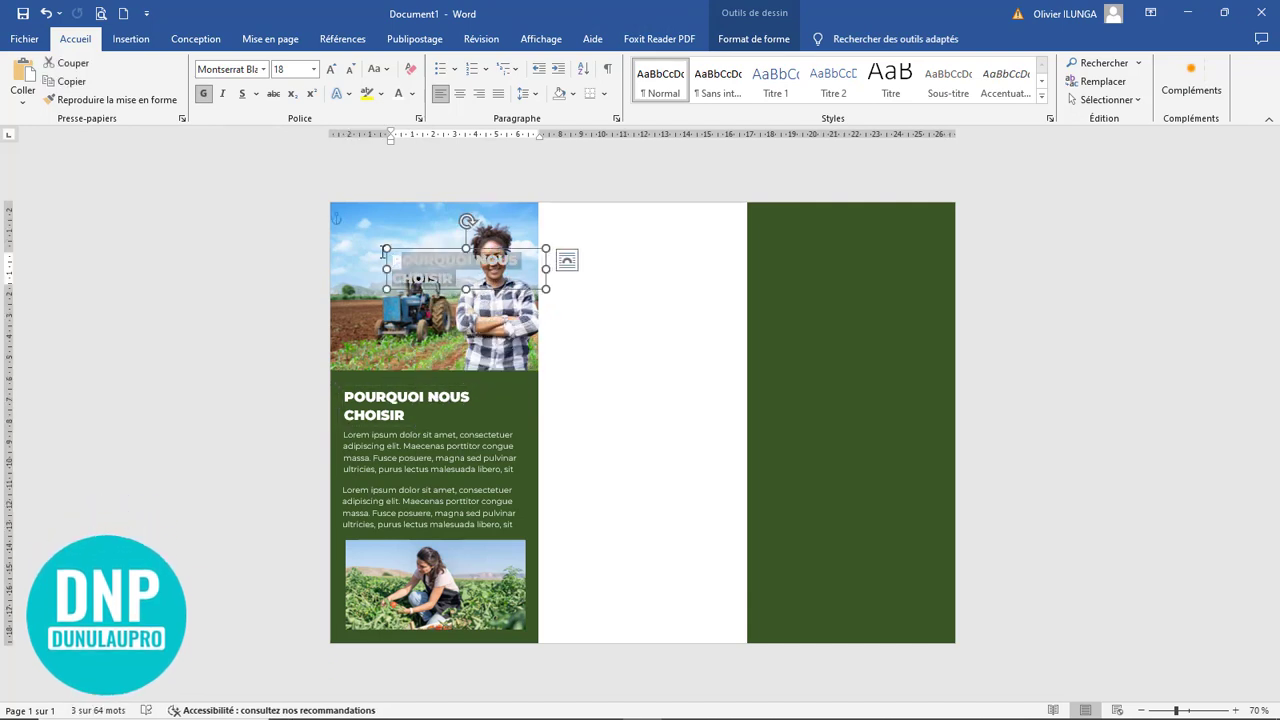
- Set the copied title's text colour to dark green and move its box to the top of the white middle panel
click(411, 95)
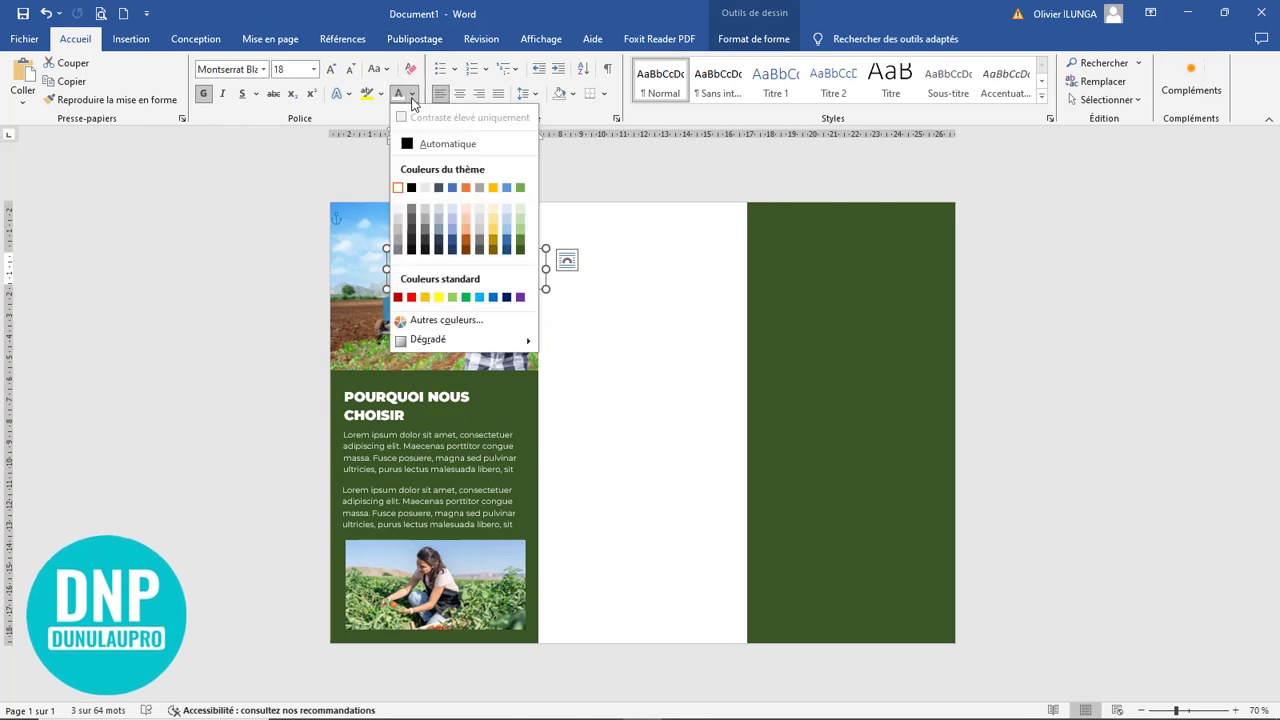
click(520, 248)
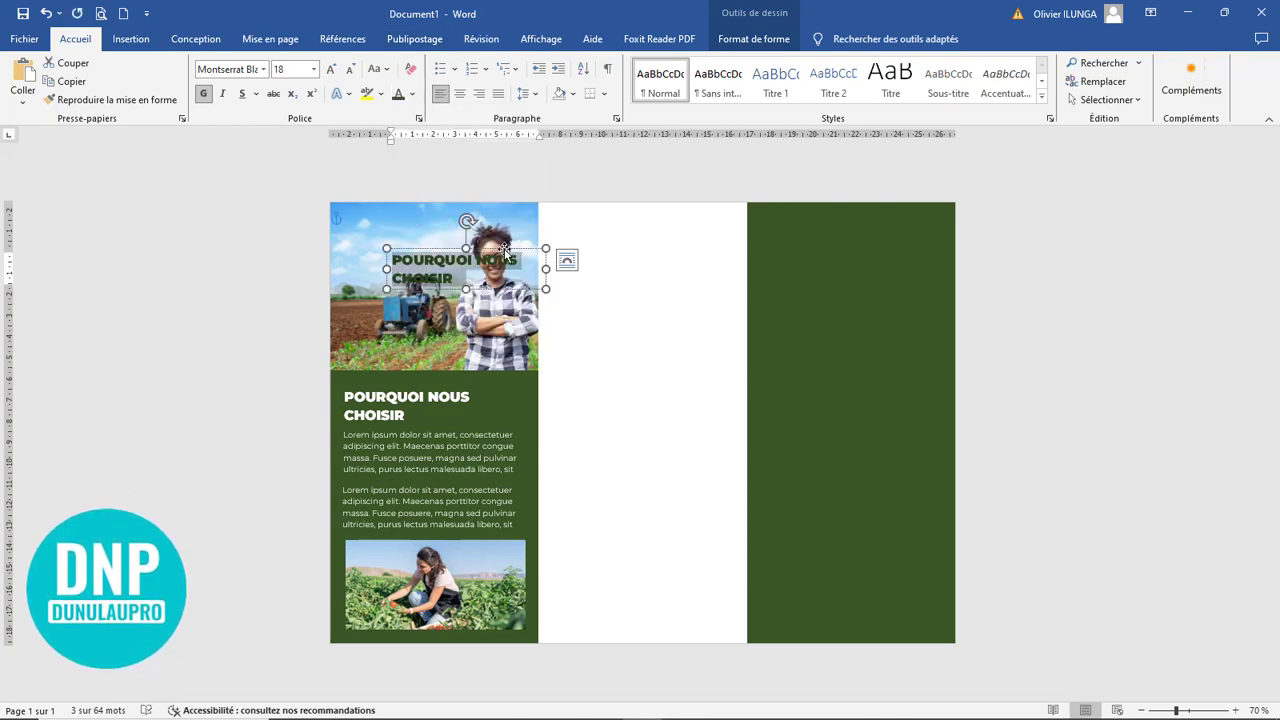
drag(500, 259, 522, 217)
click(643, 238)
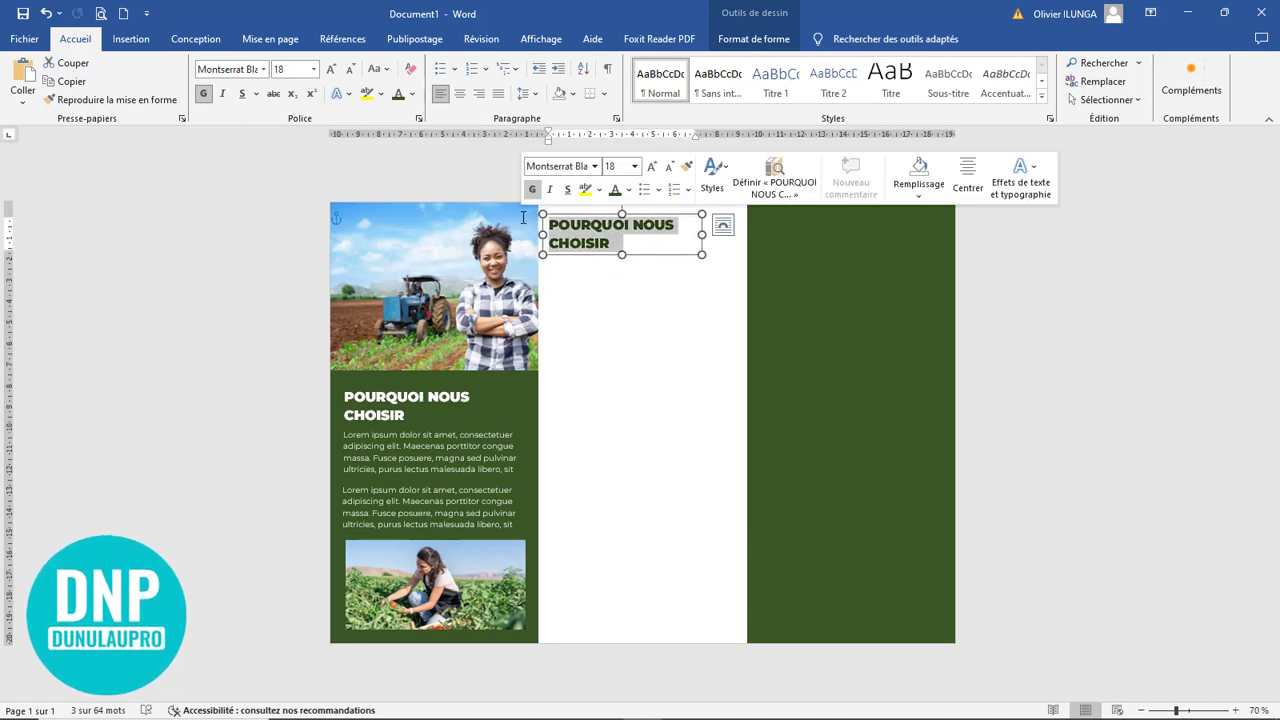
- Replace the copied title with "Ce que nous faisons" in all capitals at 22 pt and enlarge its text box
text(C)
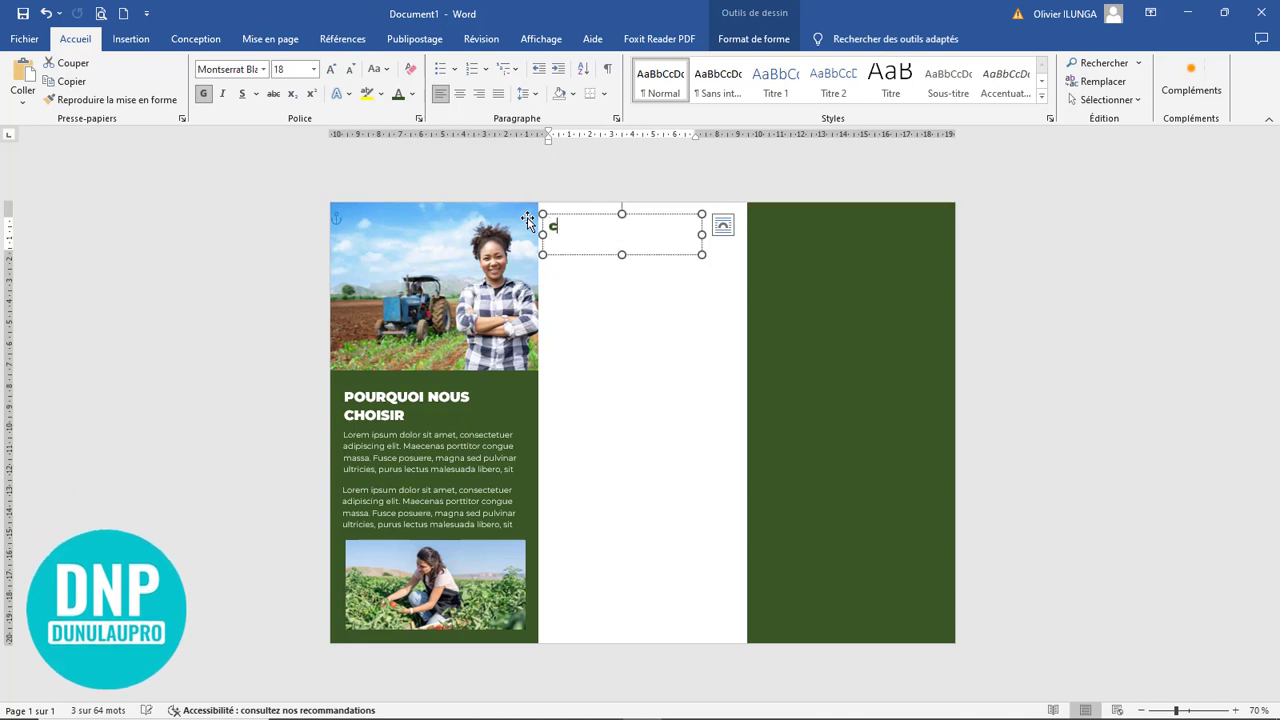
text(e que nous f)
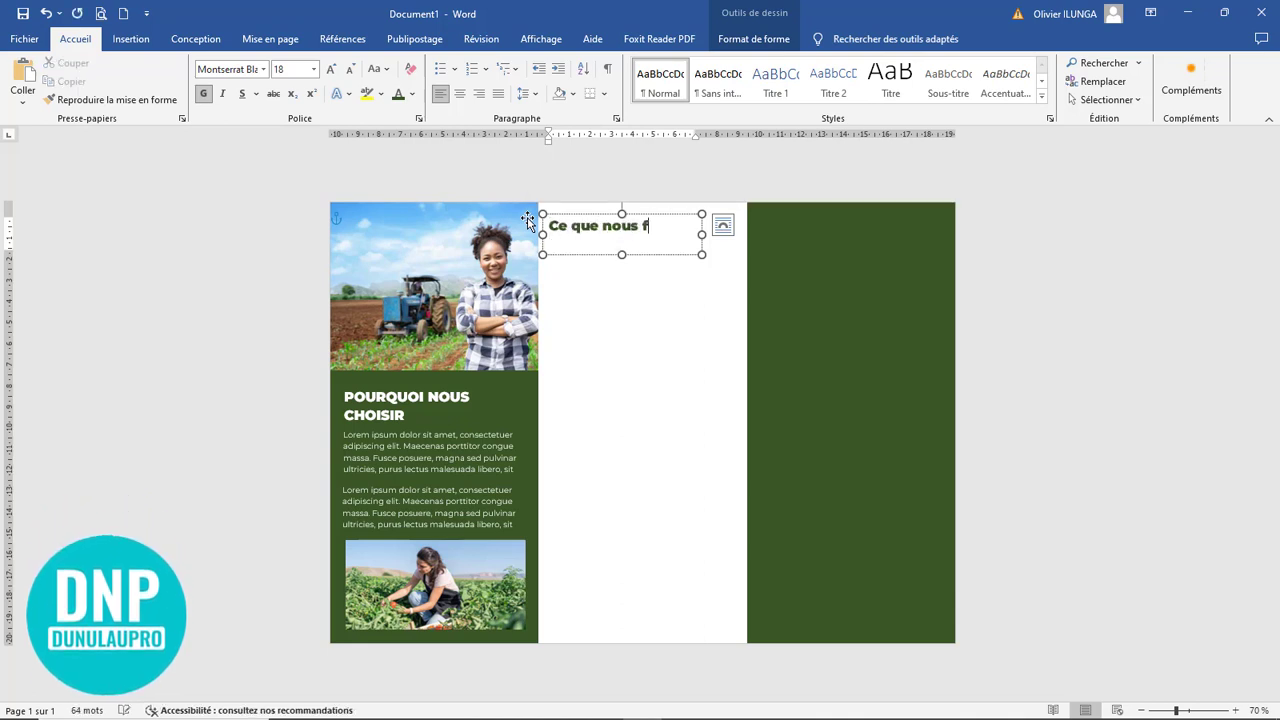
text(aisons)
key(ctrl+a)
key(ctrl+shift+a)
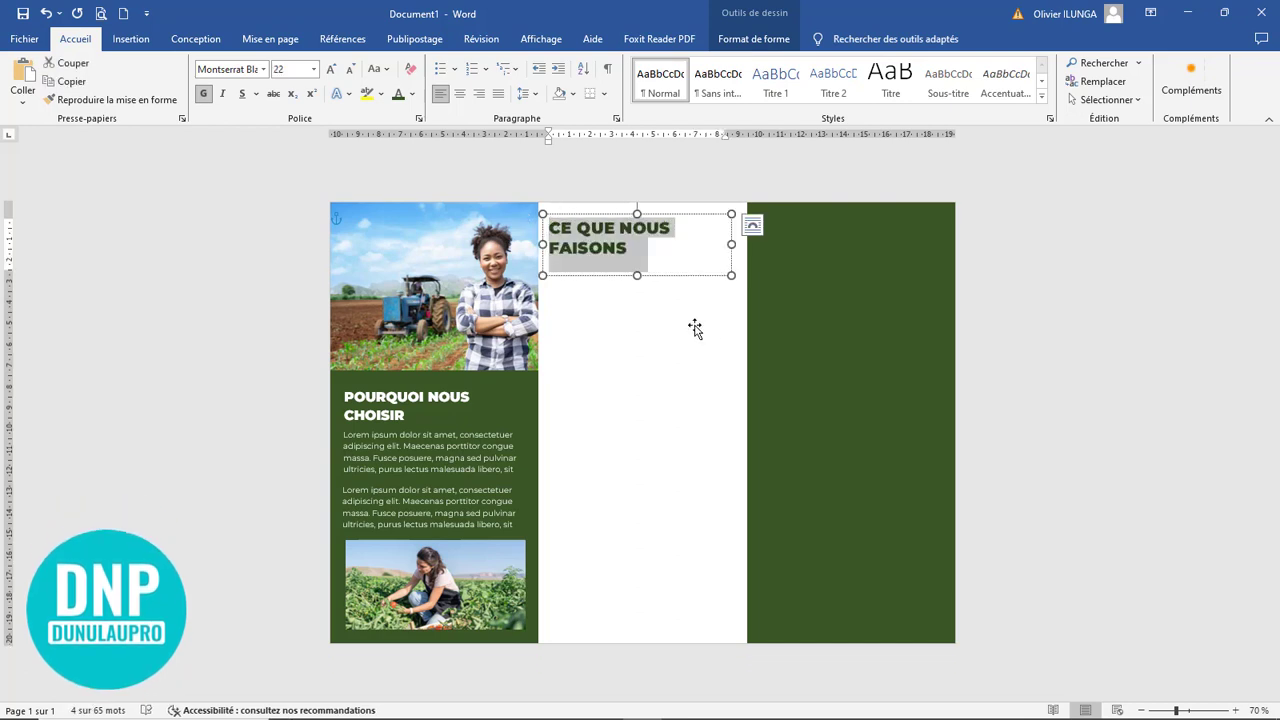
- Reduce the CE QUE NOUS FAISONS title to 18 pt and shorten its text box to fit one line
click(686, 306)
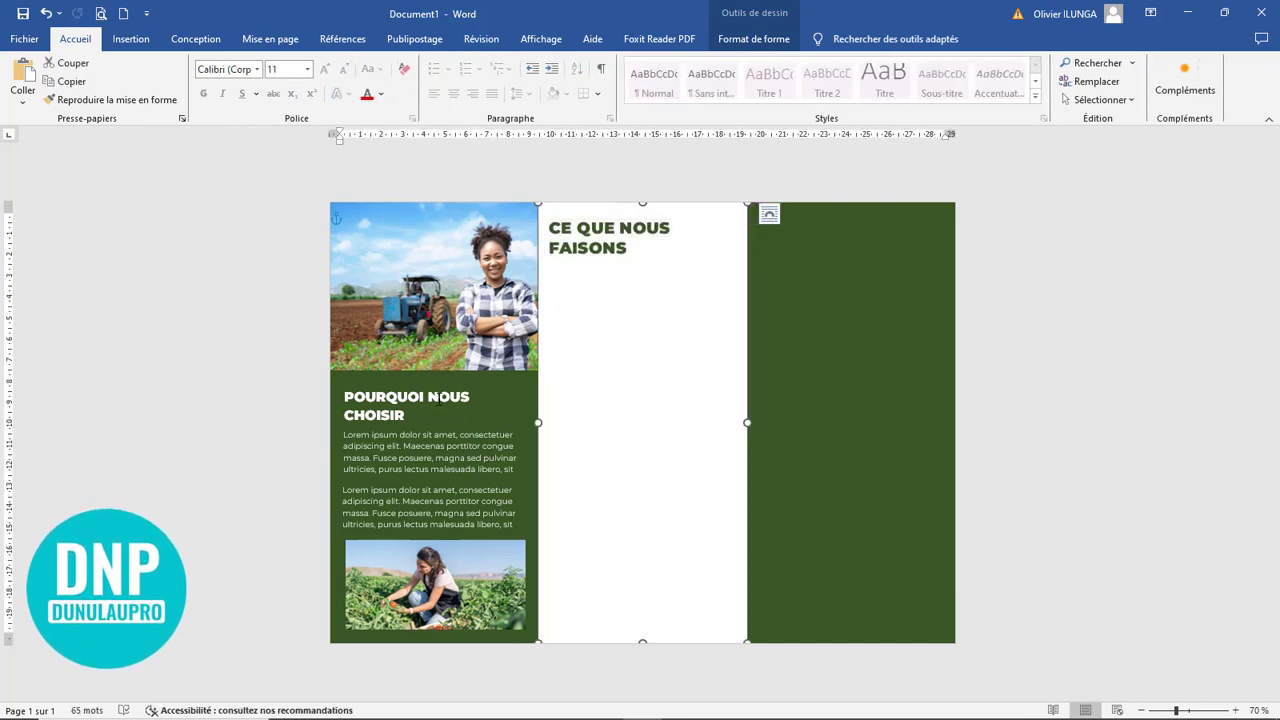
click(601, 252)
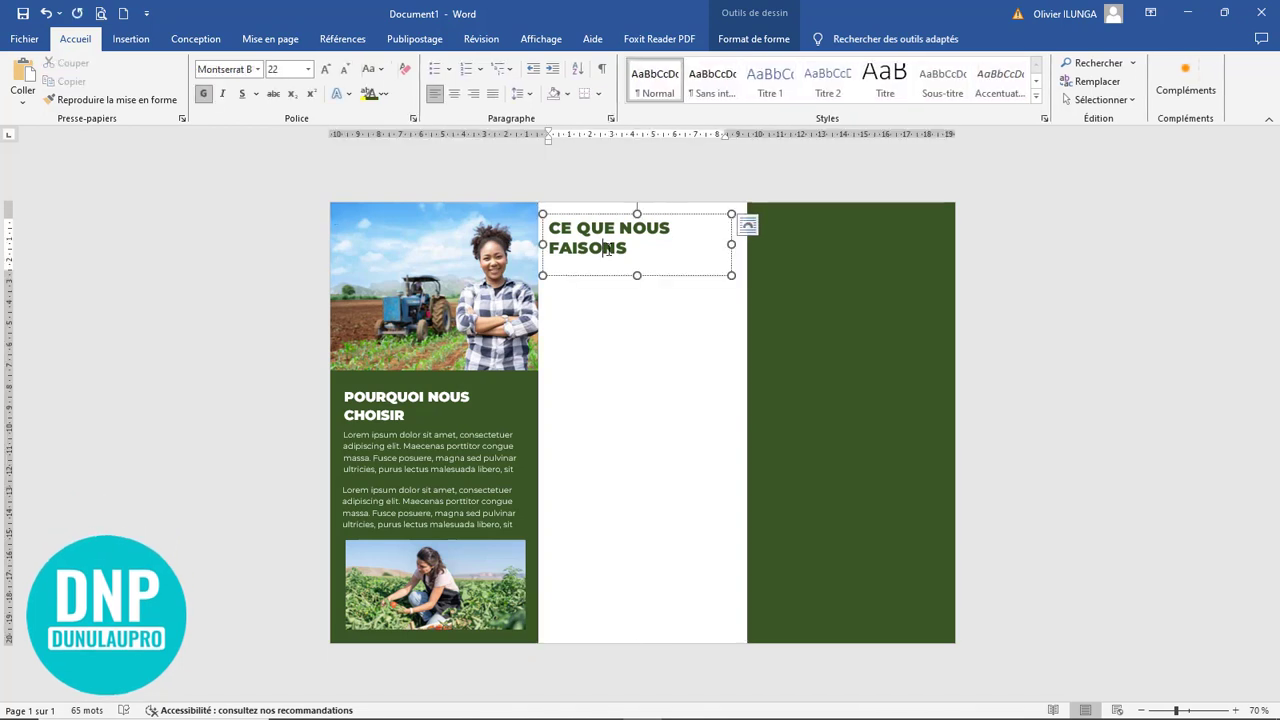
click(411, 392)
click(632, 248)
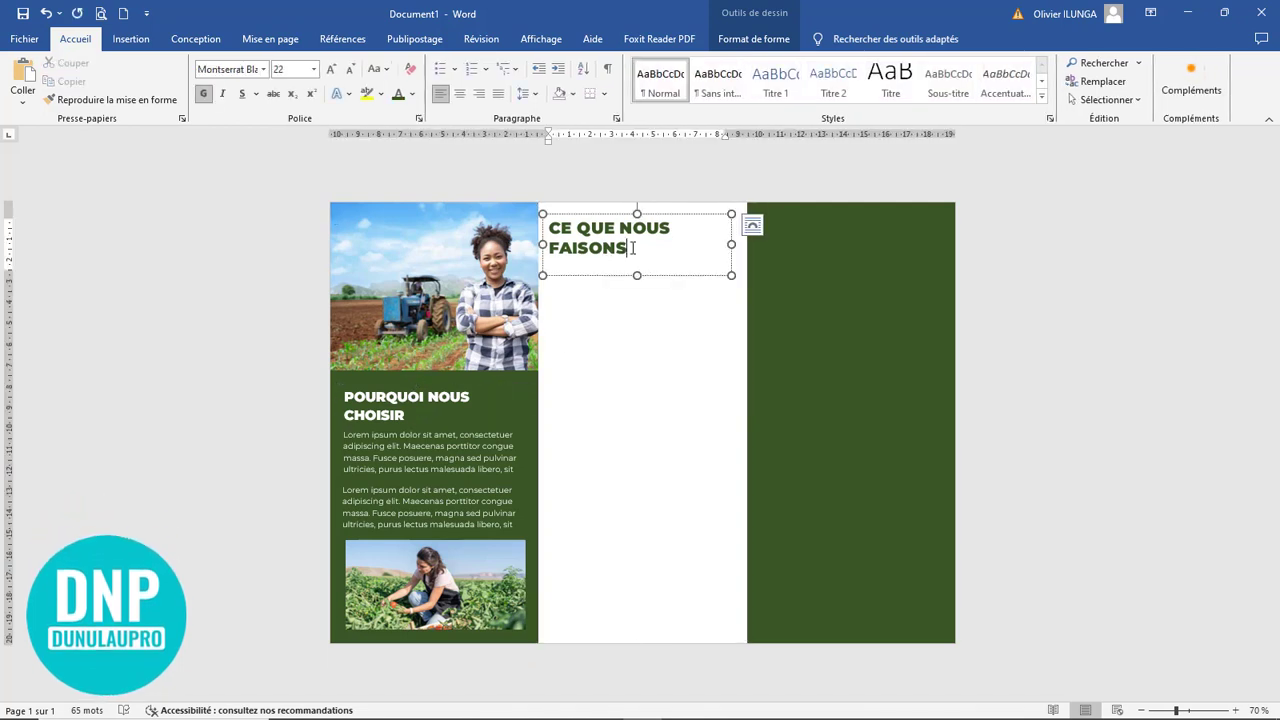
key(ctrl+a)
click(350, 69)
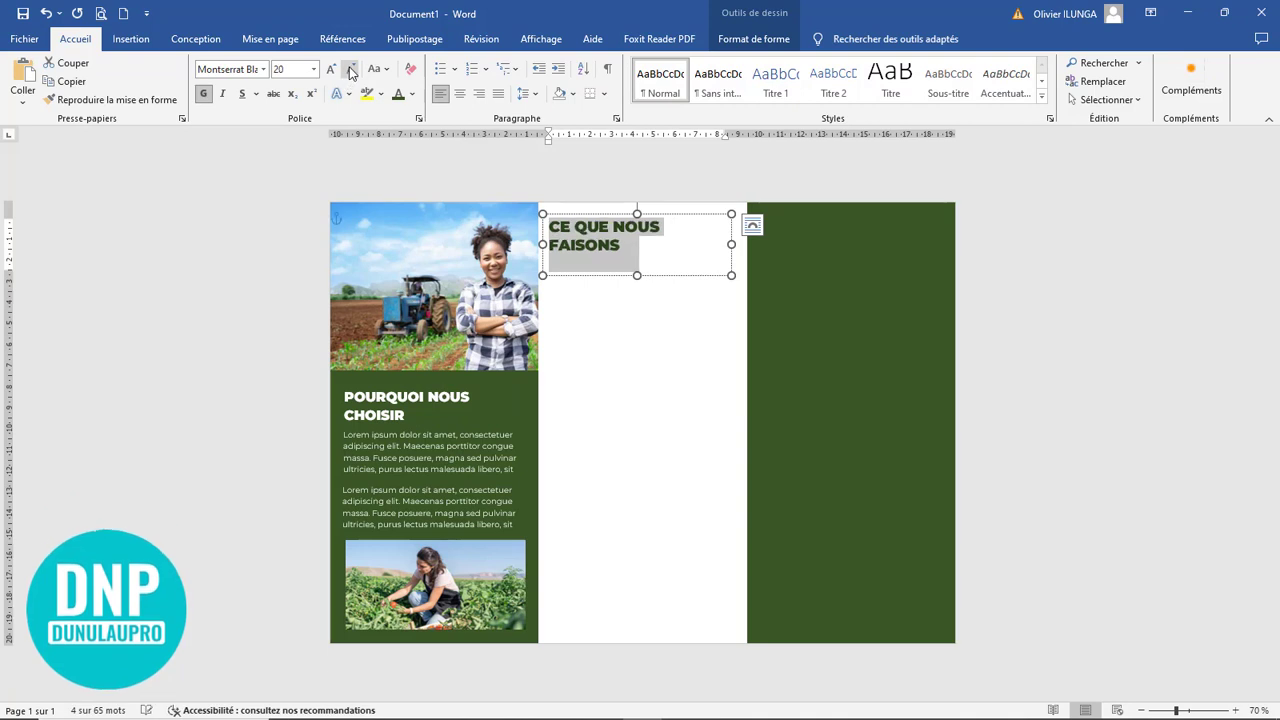
click(350, 69)
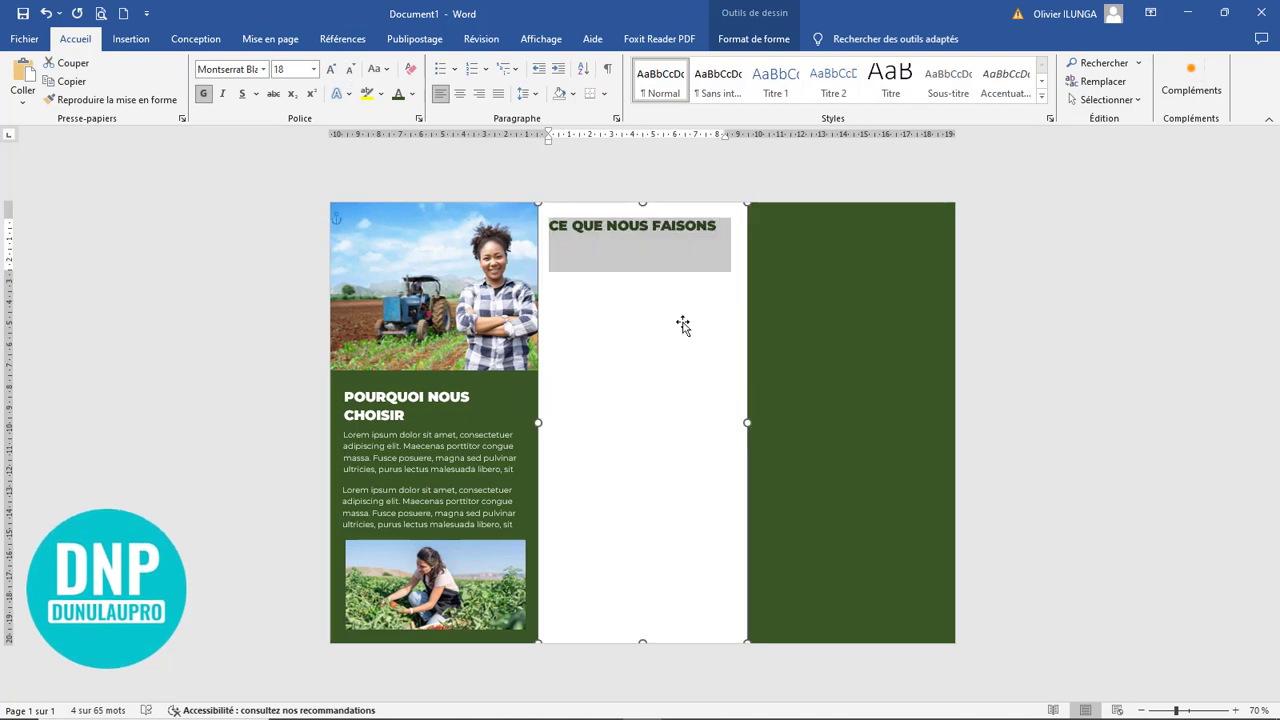
click(652, 225)
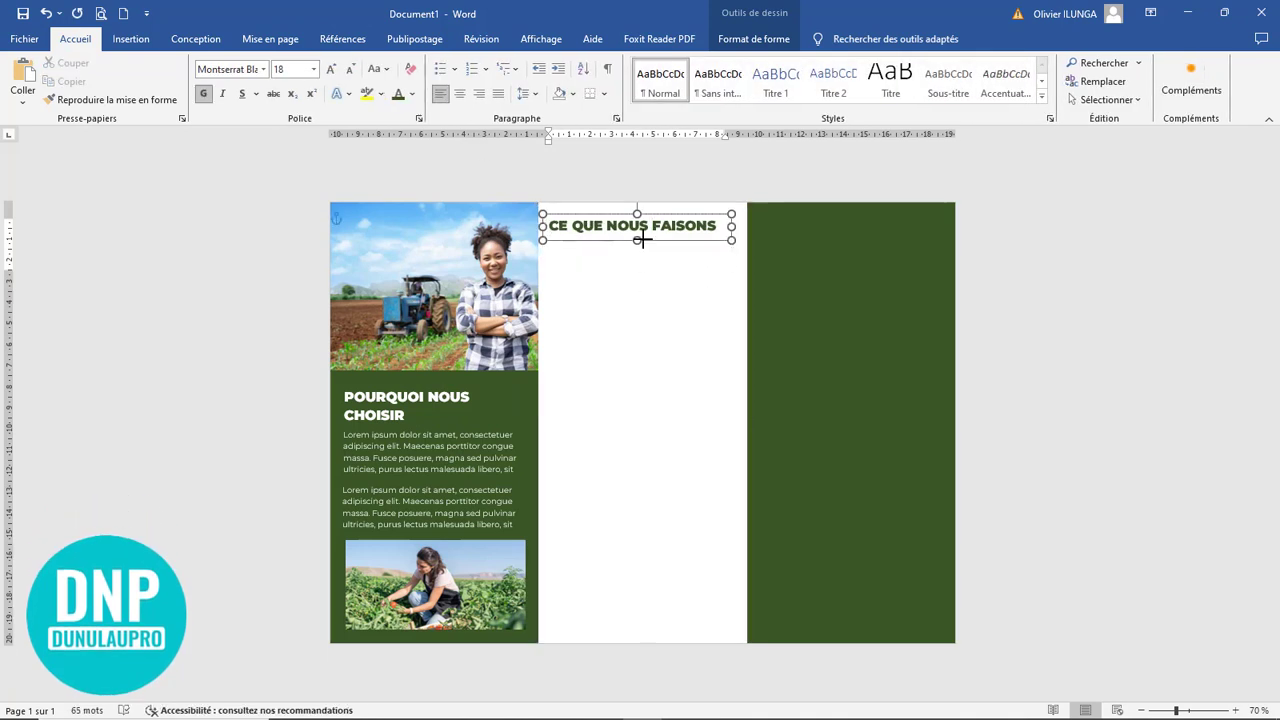
click(654, 243)
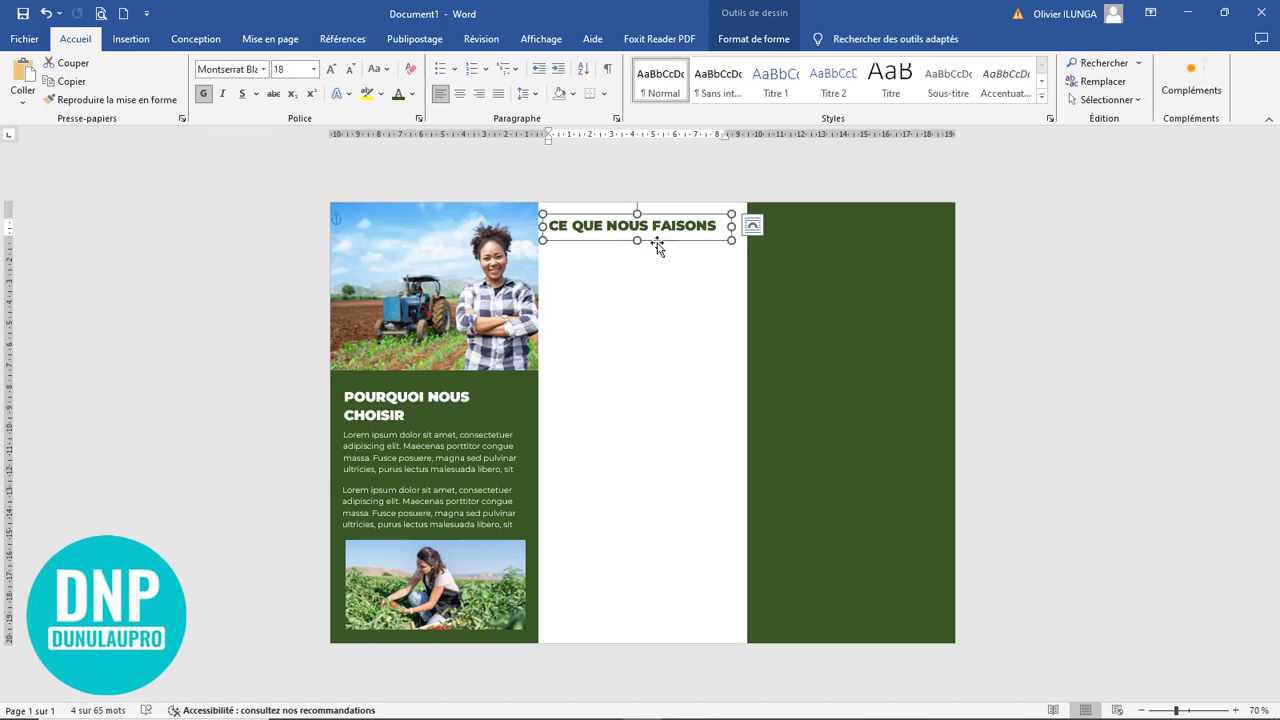
- Duplicate a placeholder paragraph from the green panel and place the copy under the CE QUE NOUS FAISONS title
click(507, 427)
drag(490, 424, 627, 298)
drag(532, 243, 530, 249)
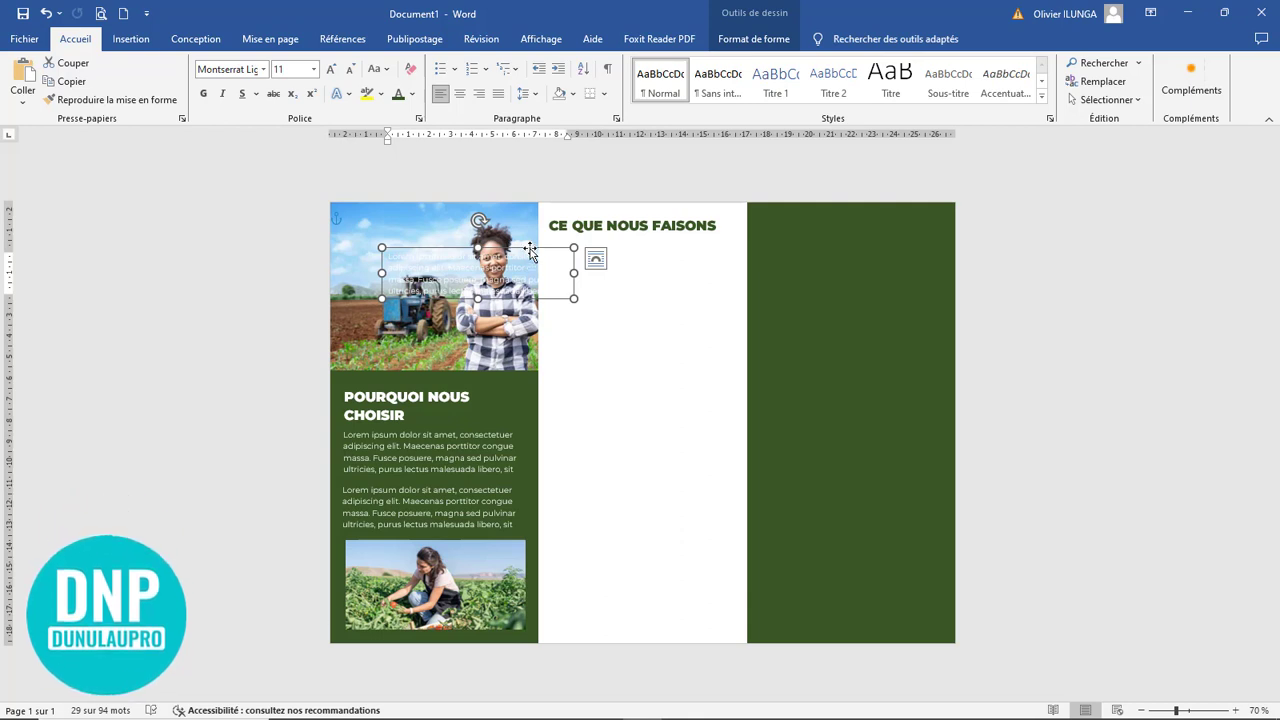
double_click(530, 250)
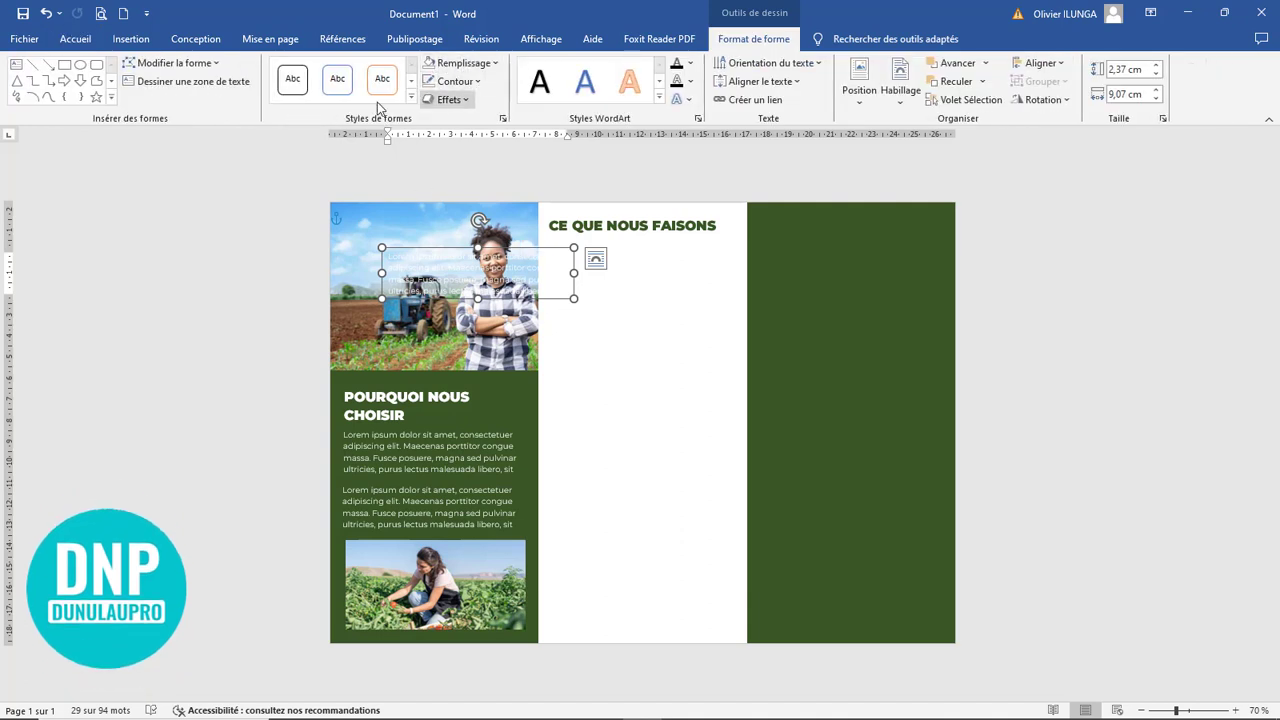
click(75, 38)
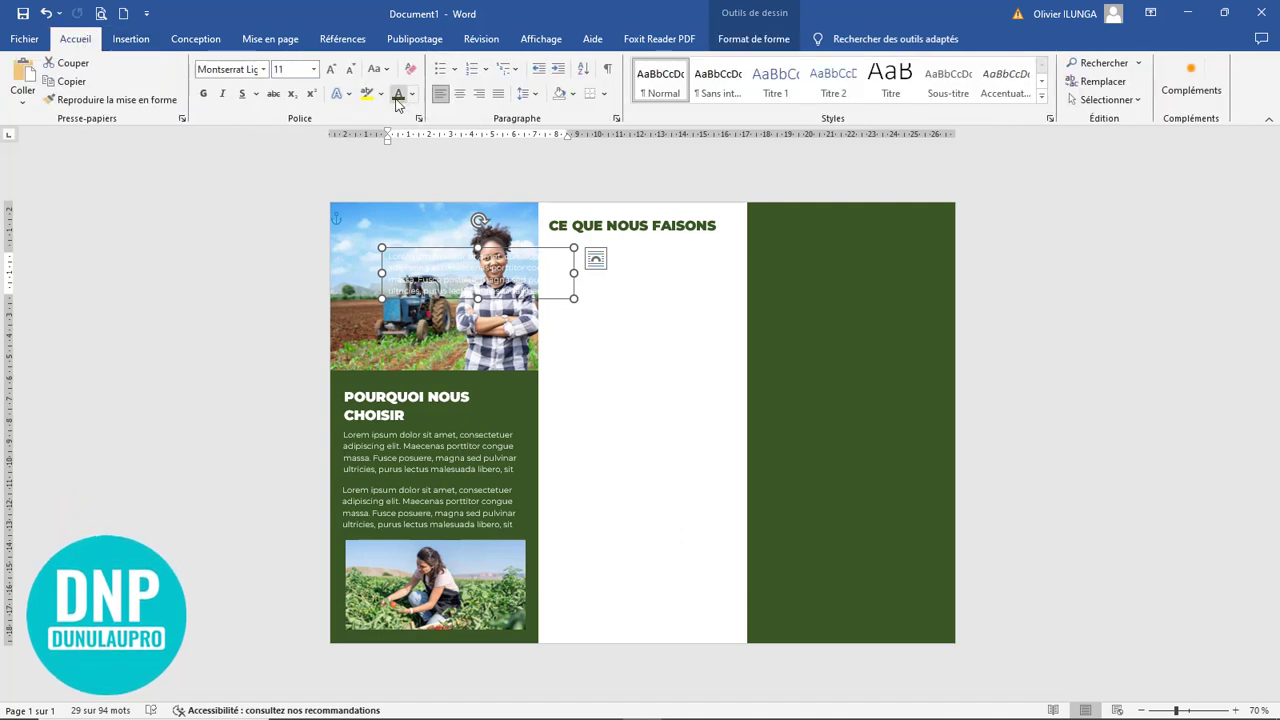
drag(523, 248, 688, 240)
- Set the copied paragraph's text colour to black, extend its box to five lines, and place a duplicate directly below it
click(412, 94)
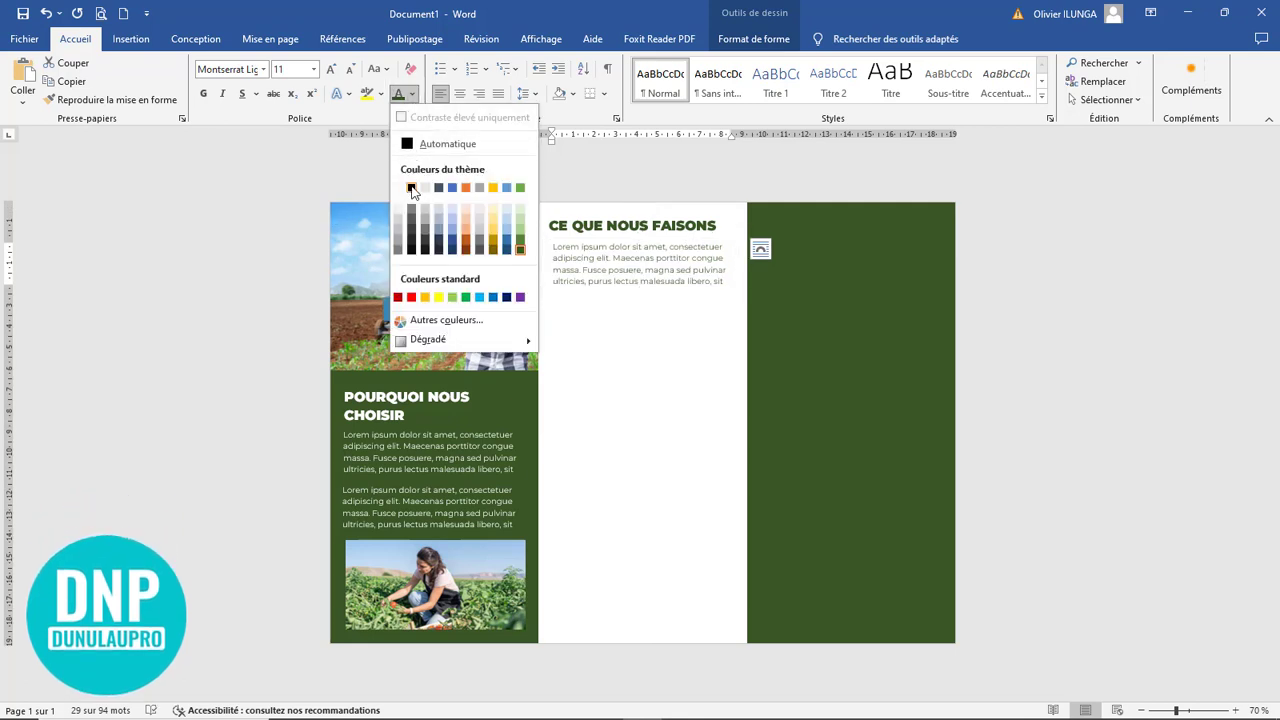
click(411, 188)
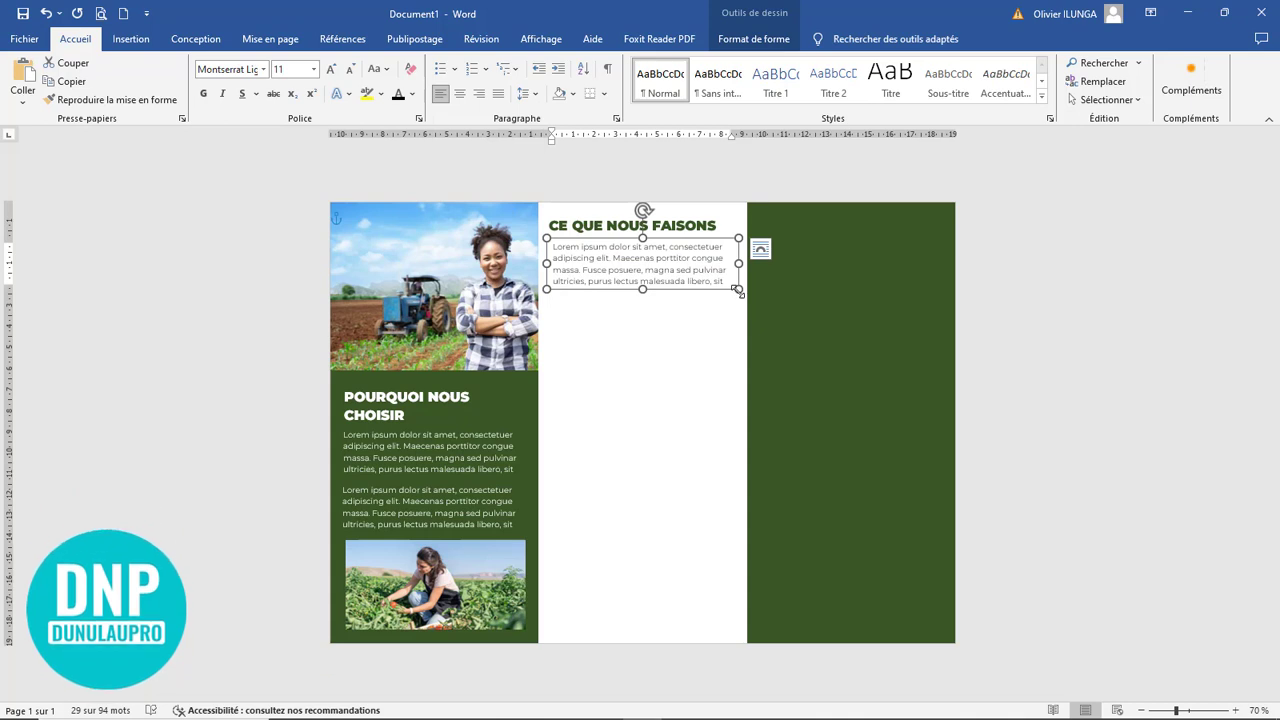
drag(738, 289, 682, 376)
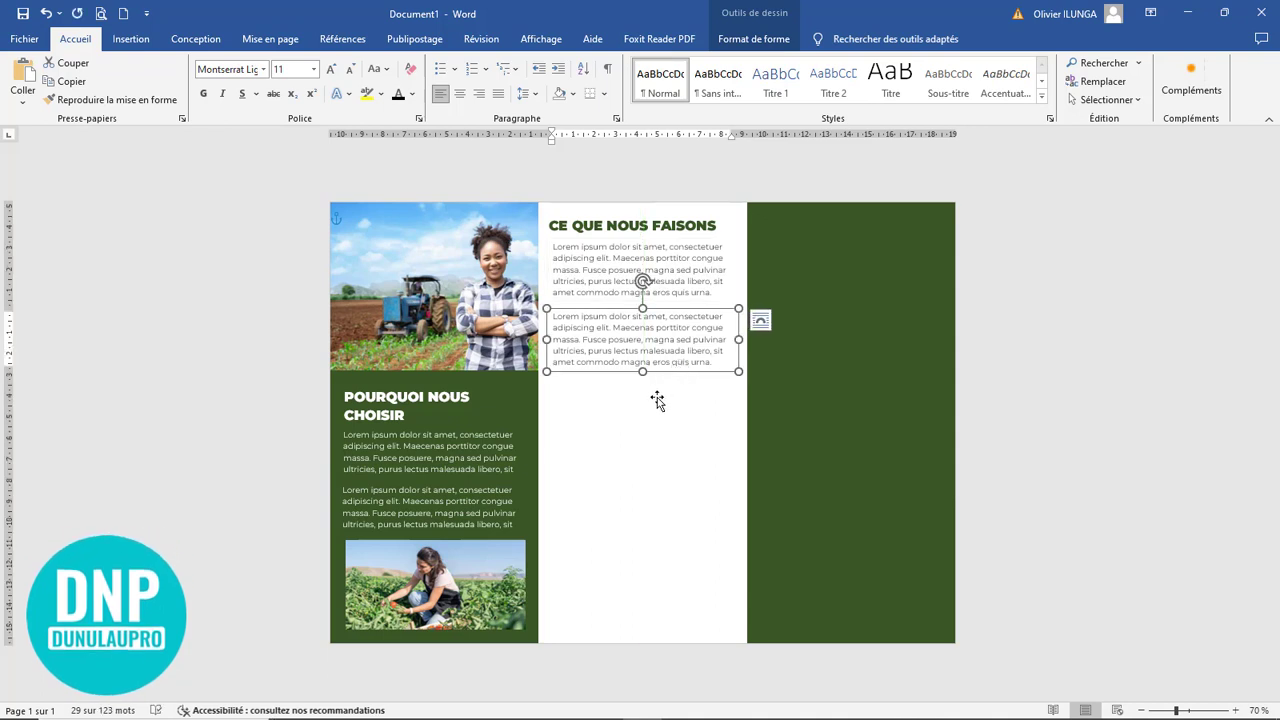
- Duplicate the CE QUE NOUS FAISONS title below the second paragraph and replace its text with "Nos productions"
click(616, 212)
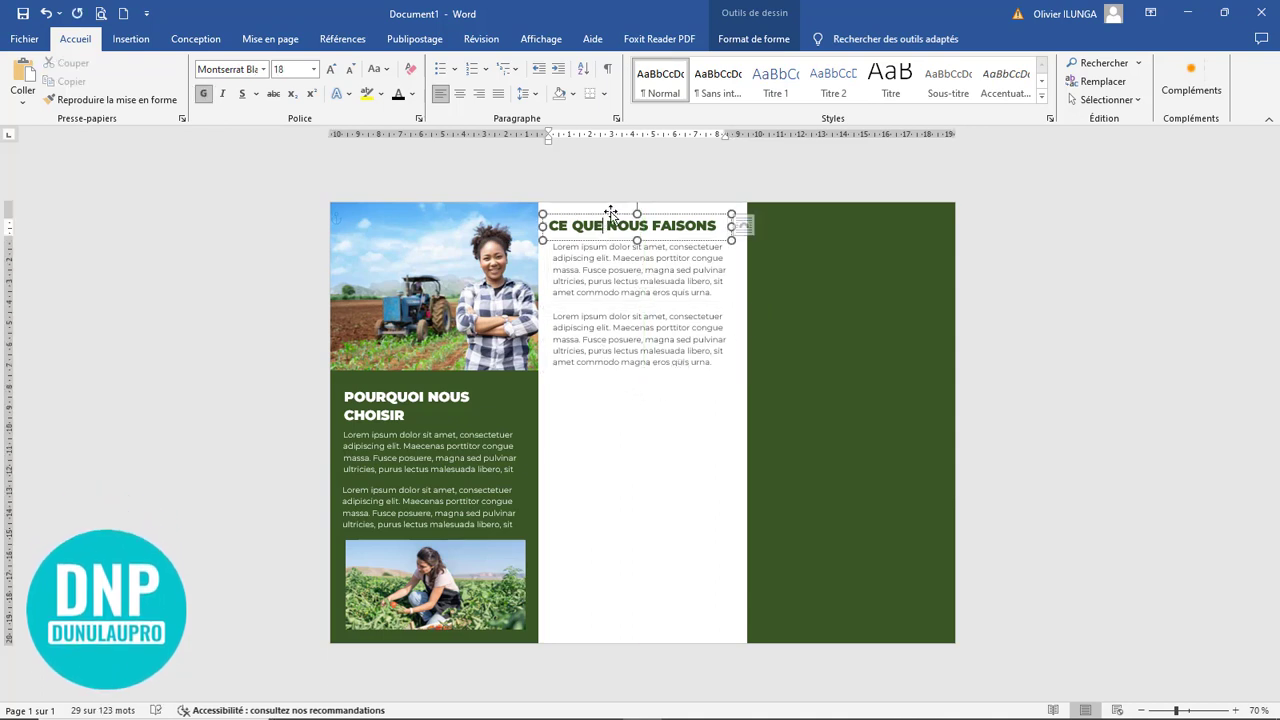
drag(616, 212, 616, 366)
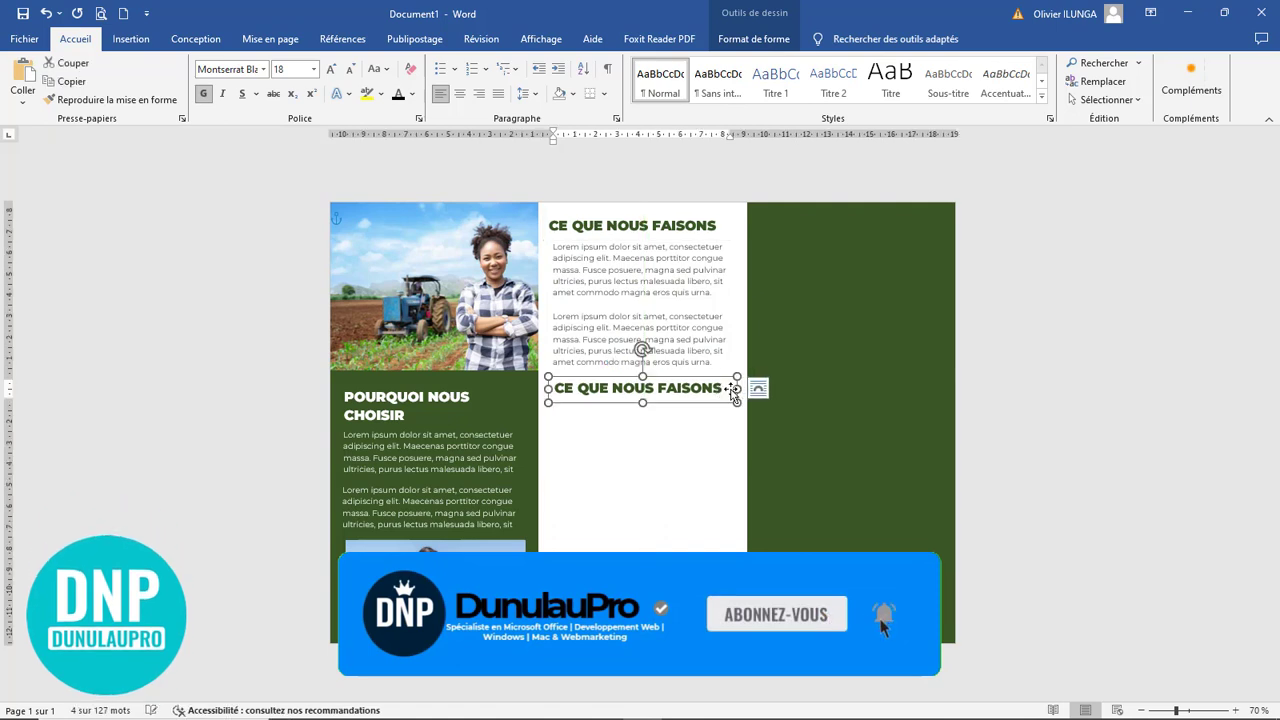
drag(736, 388, 492, 372)
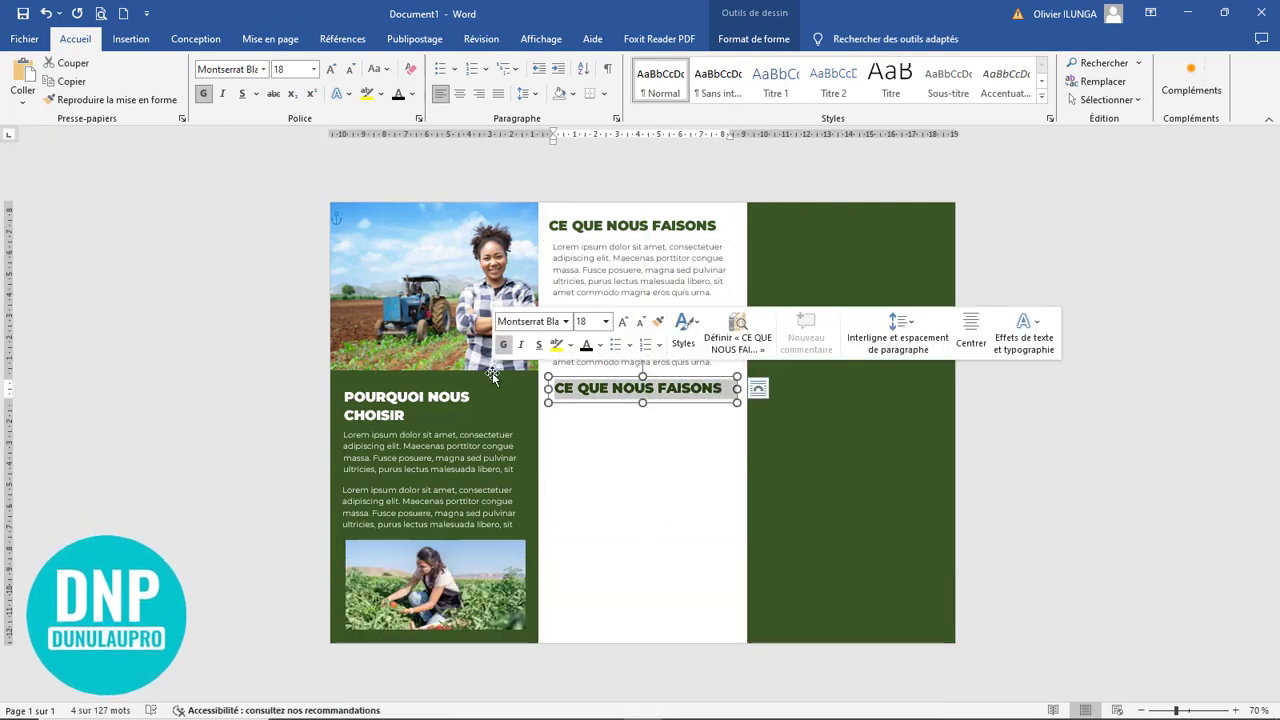
text(Nos)
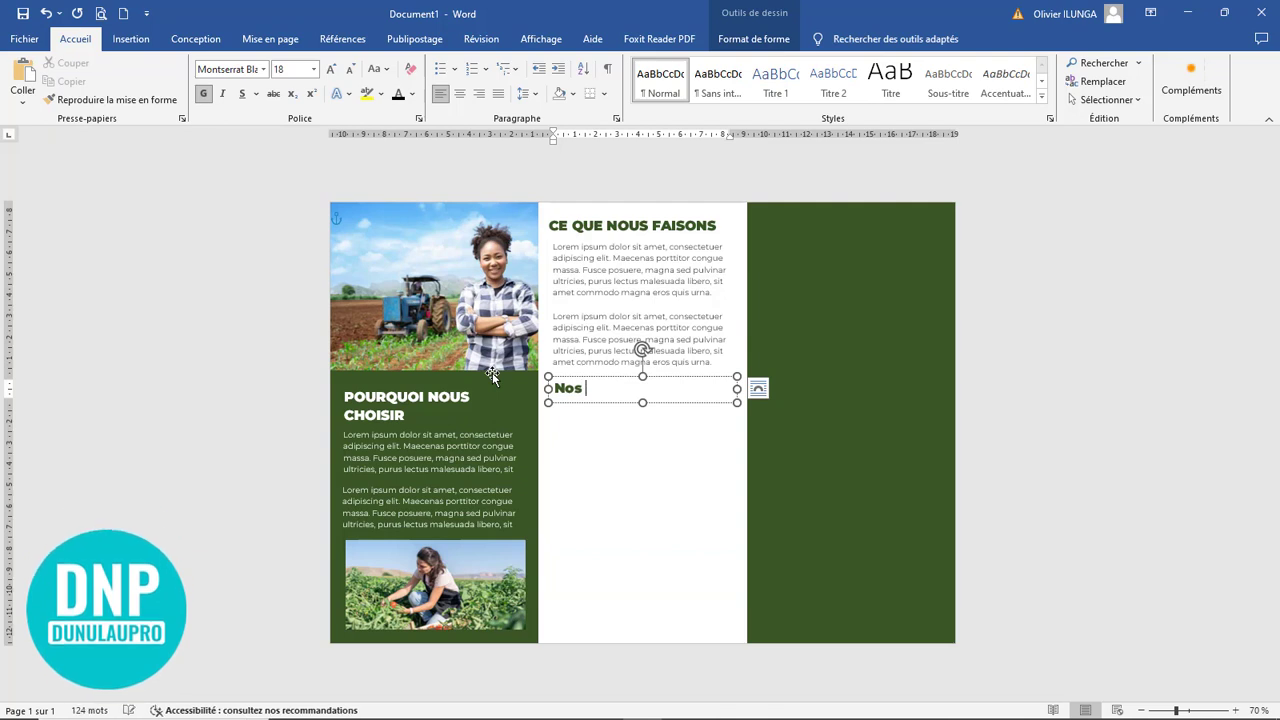
text( produ)
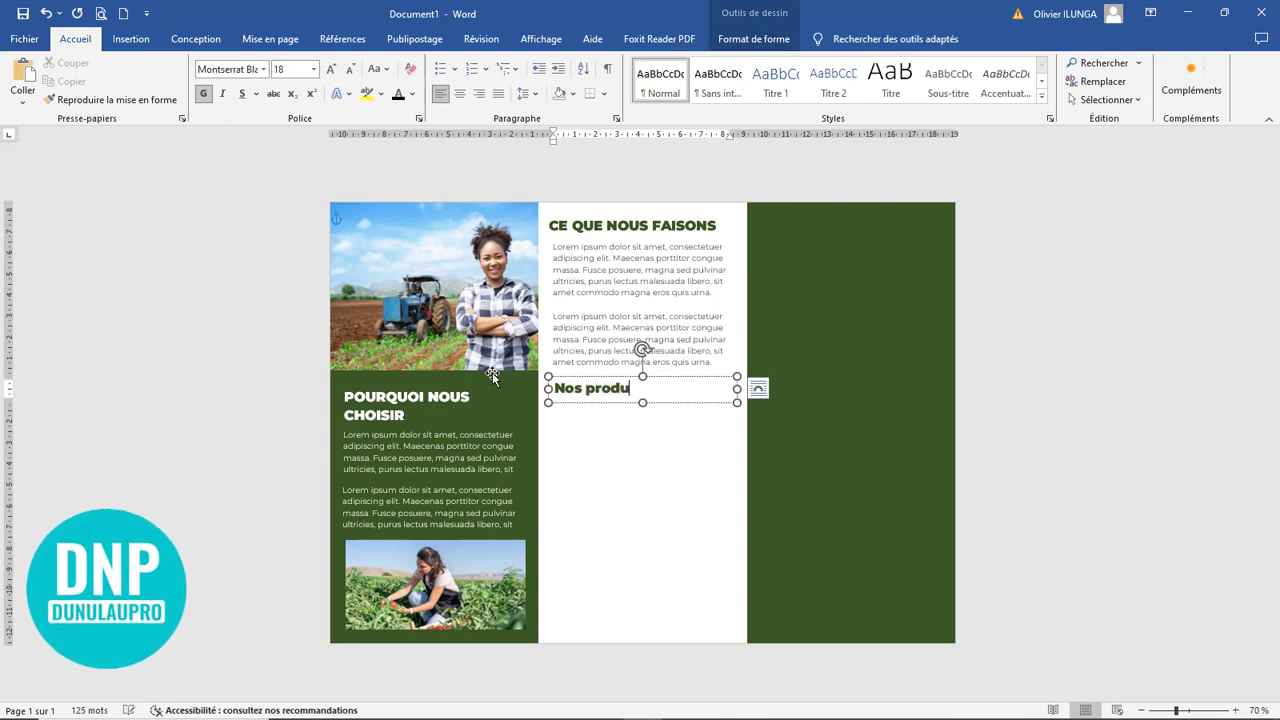
text(ctions)
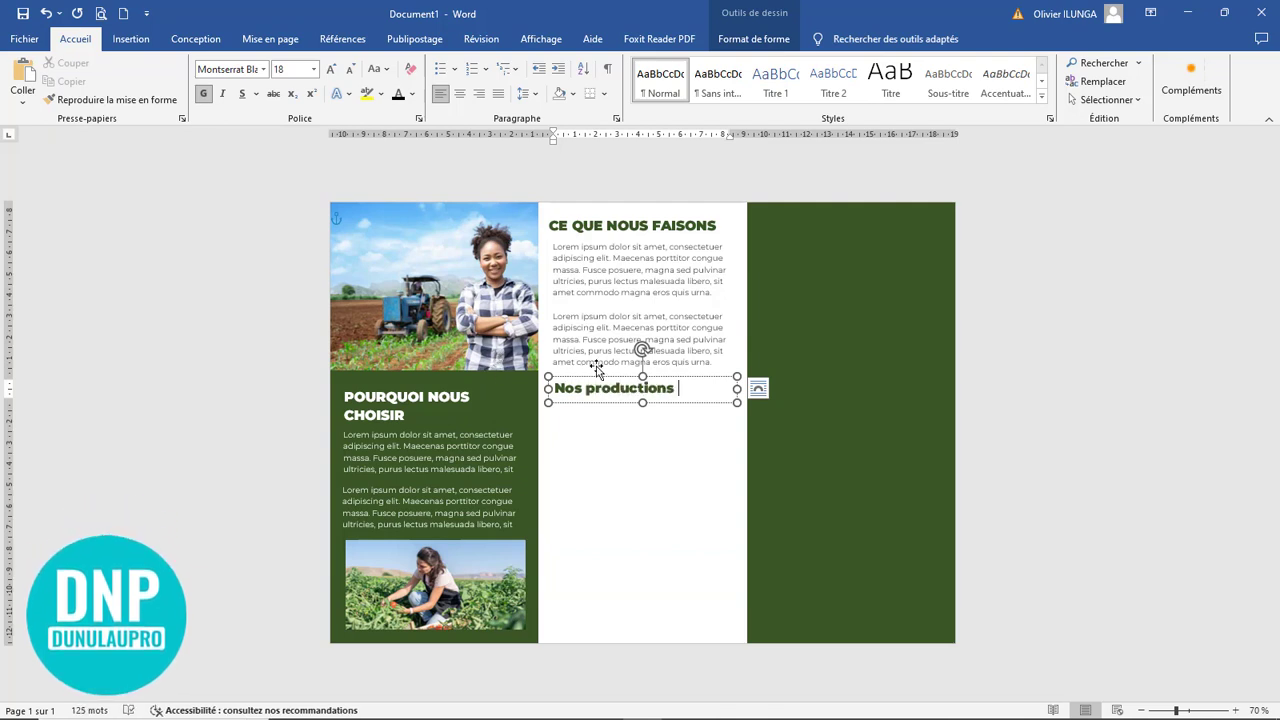
- Convert the "Nos productions" title to all capitals and nudge its text box slightly down
drag(694, 391, 486, 386)
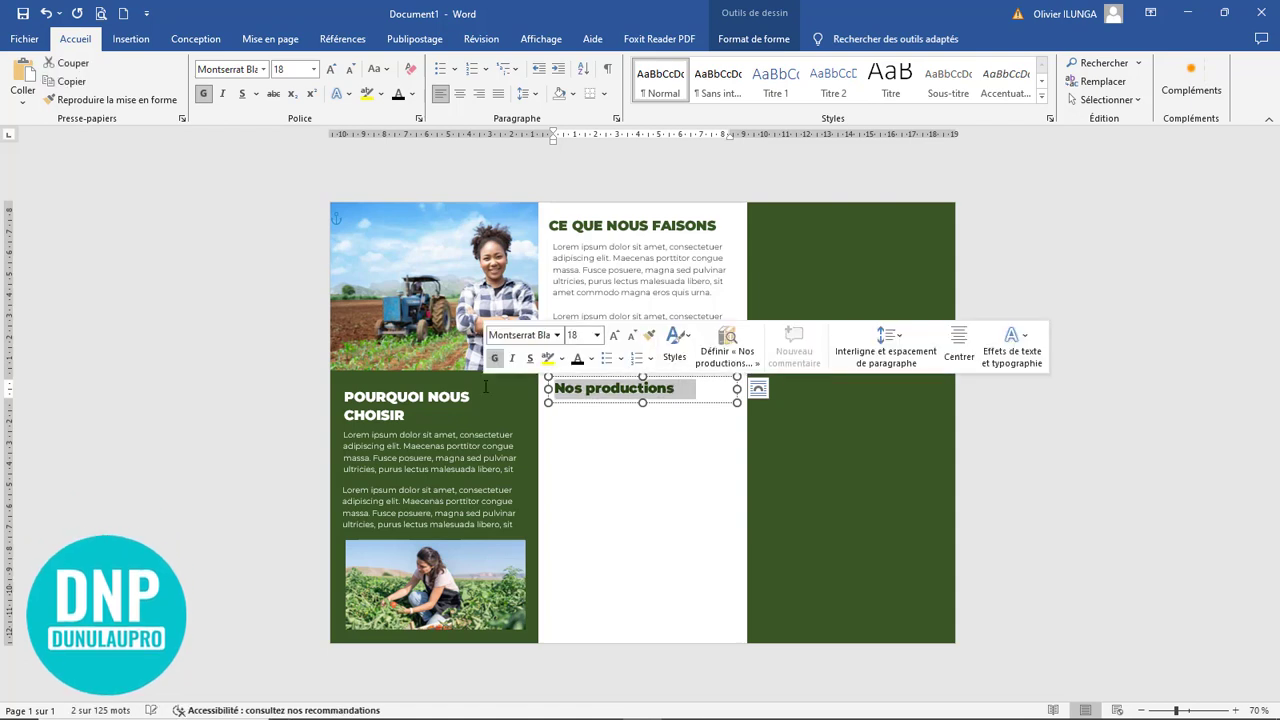
click(636, 402)
key(ctrl+shift+a)
drag(636, 402, 636, 404)
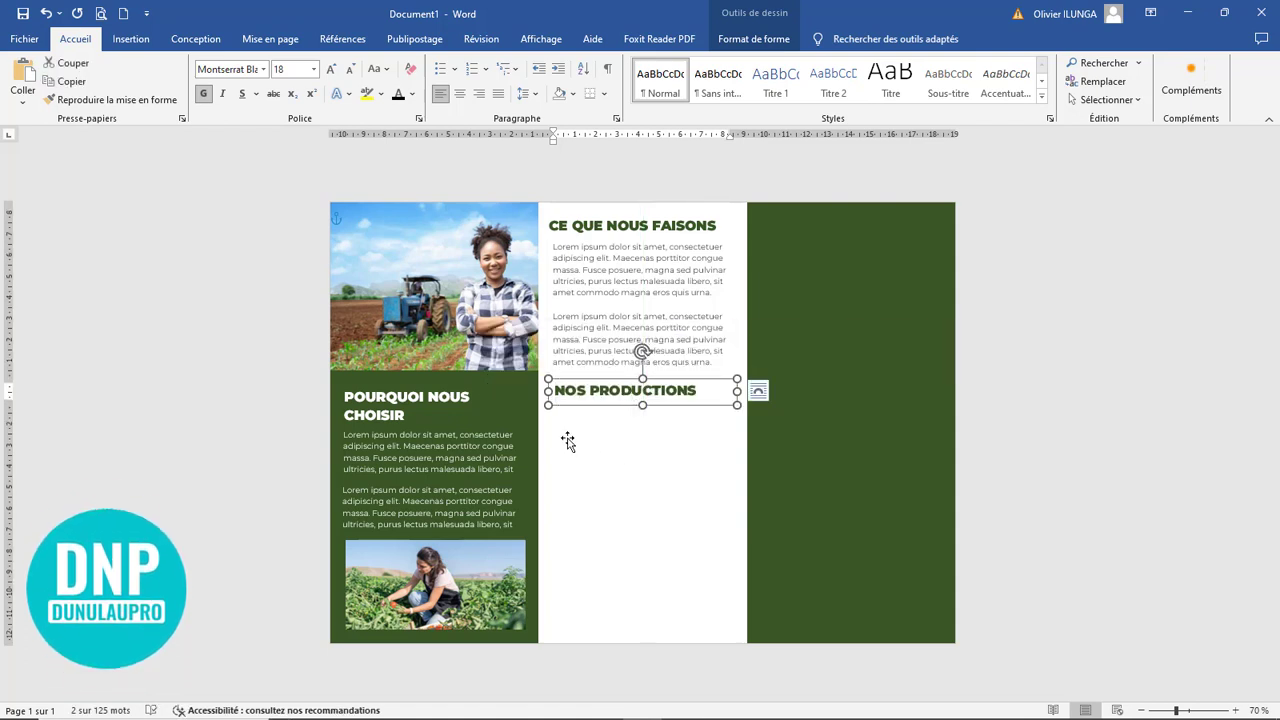
- Draw a rectangle about 3.49 cm high and 3.39 cm wide beneath the NOS PRODUCTIONS title
click(634, 443)
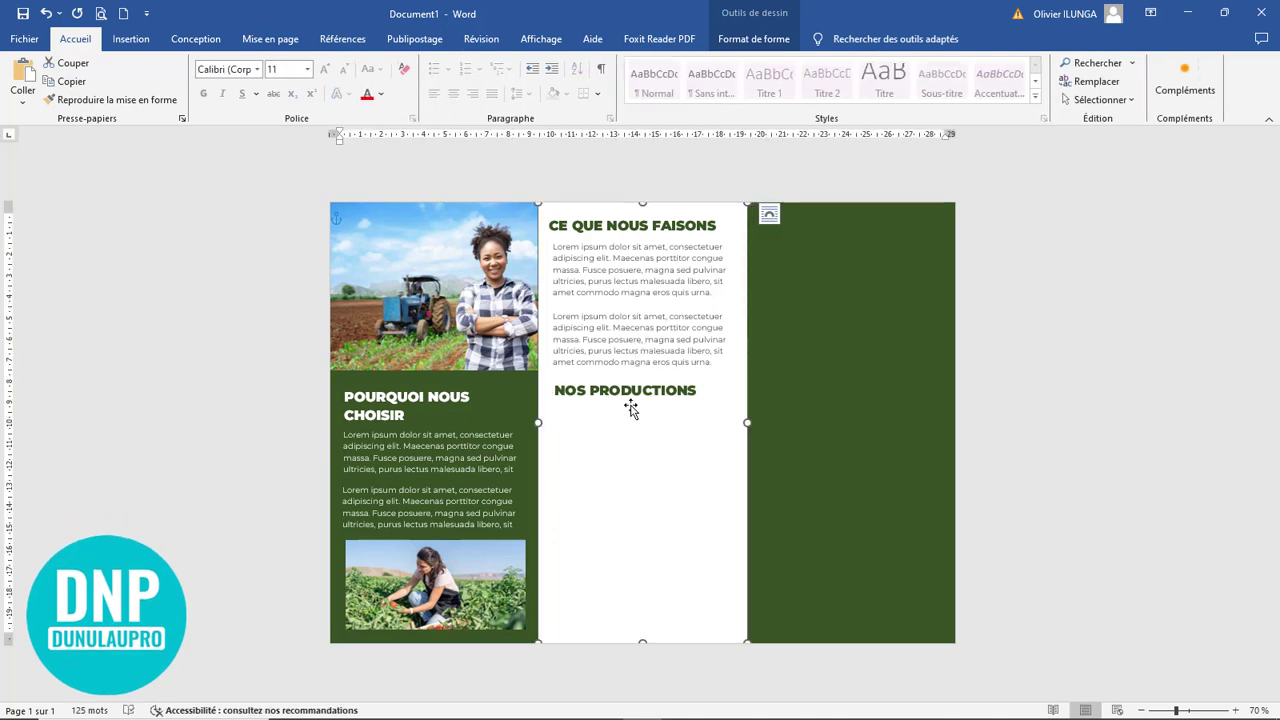
click(428, 598)
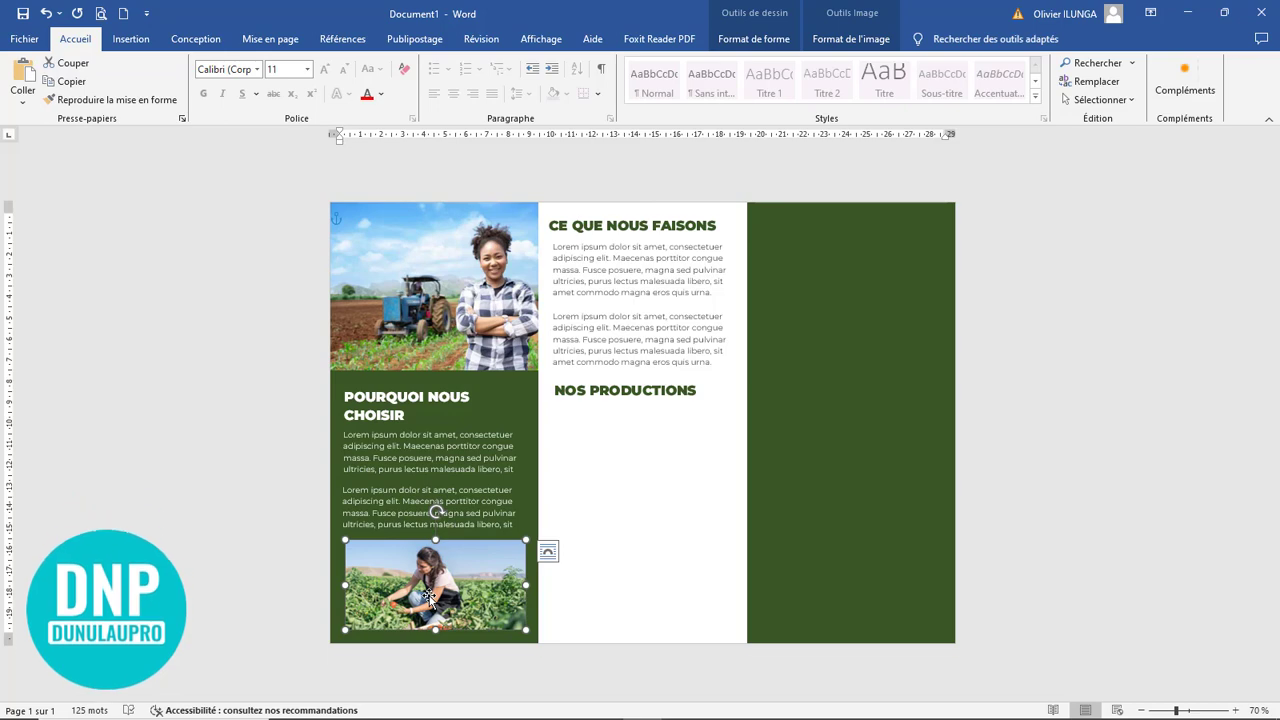
click(132, 39)
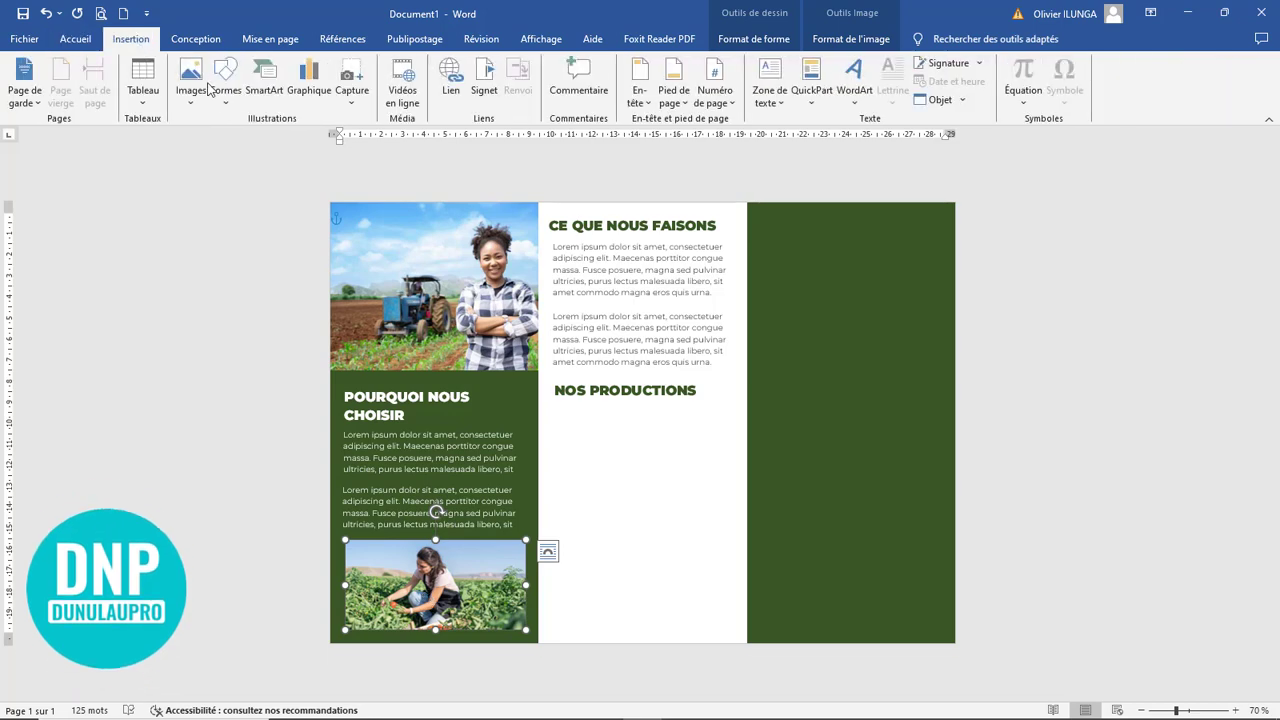
click(225, 82)
click(265, 139)
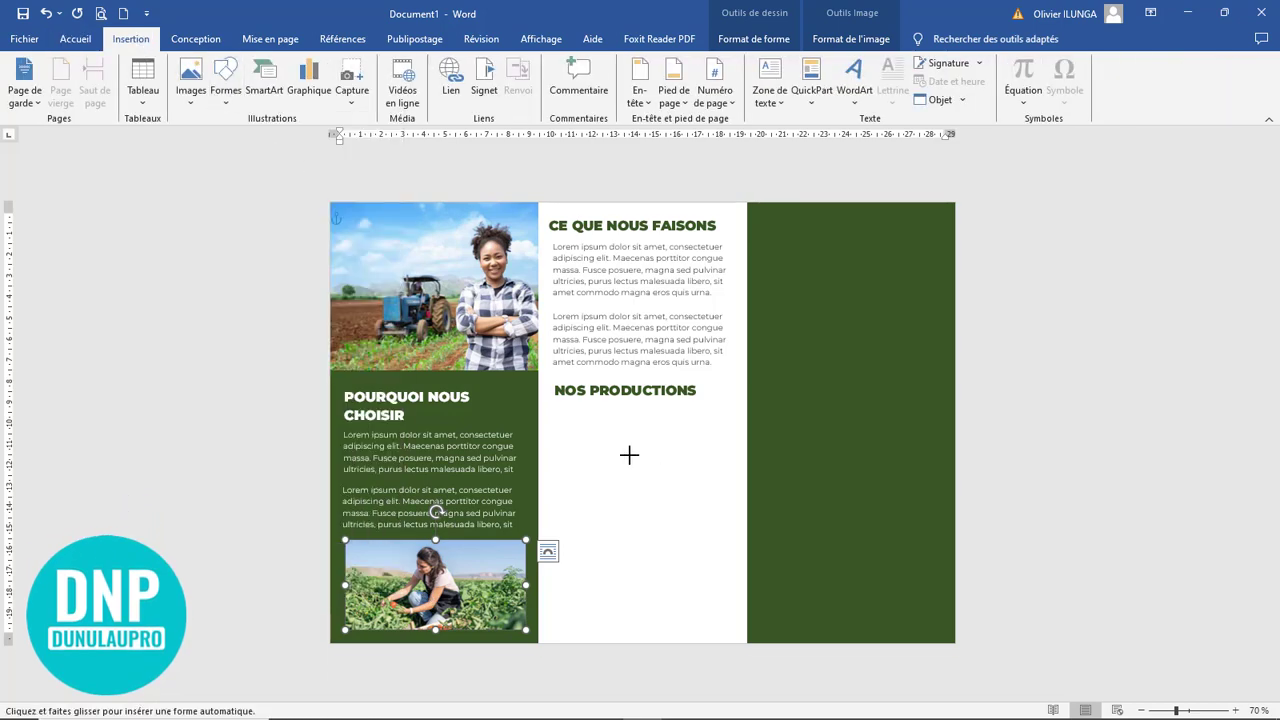
ctrl+scroll(629, 451, up, 8)
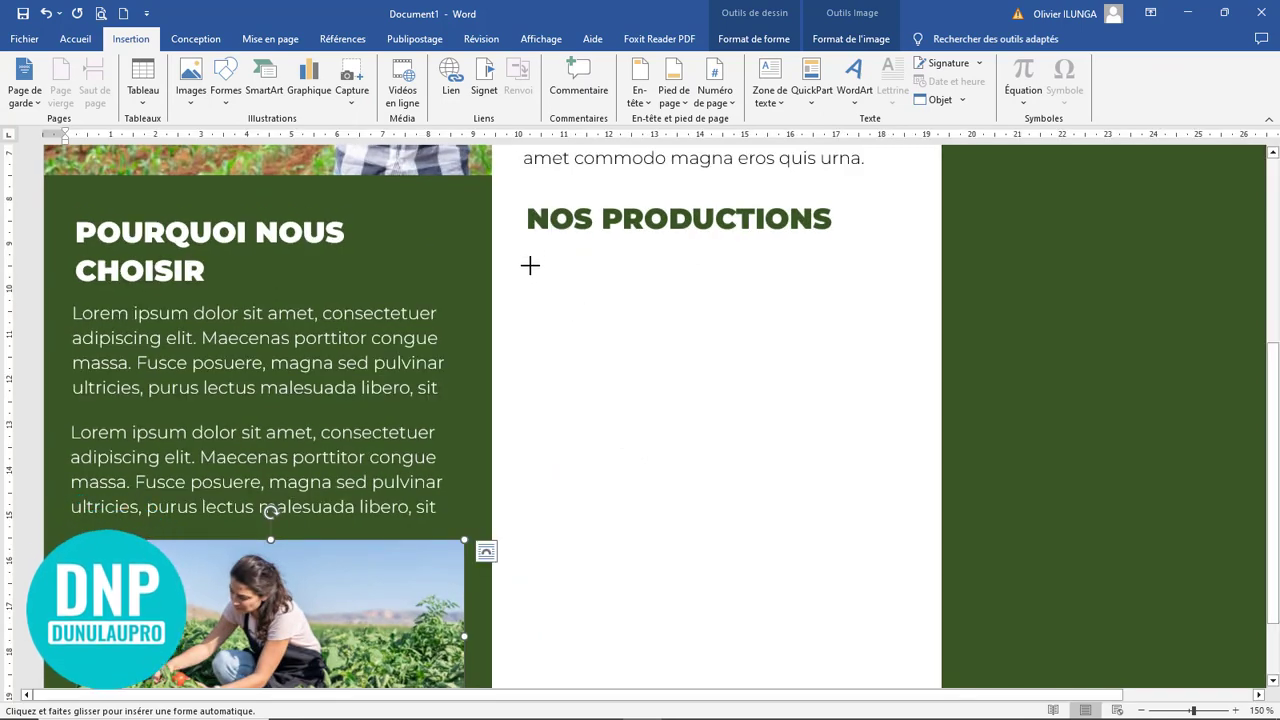
mouse_move(528, 264)
mouse_down()
mouse_move(550, 370)
mouse_move(557, 320)
mouse_move(607, 344)
mouse_move(620, 383)
mouse_move(638, 373)
mouse_up()
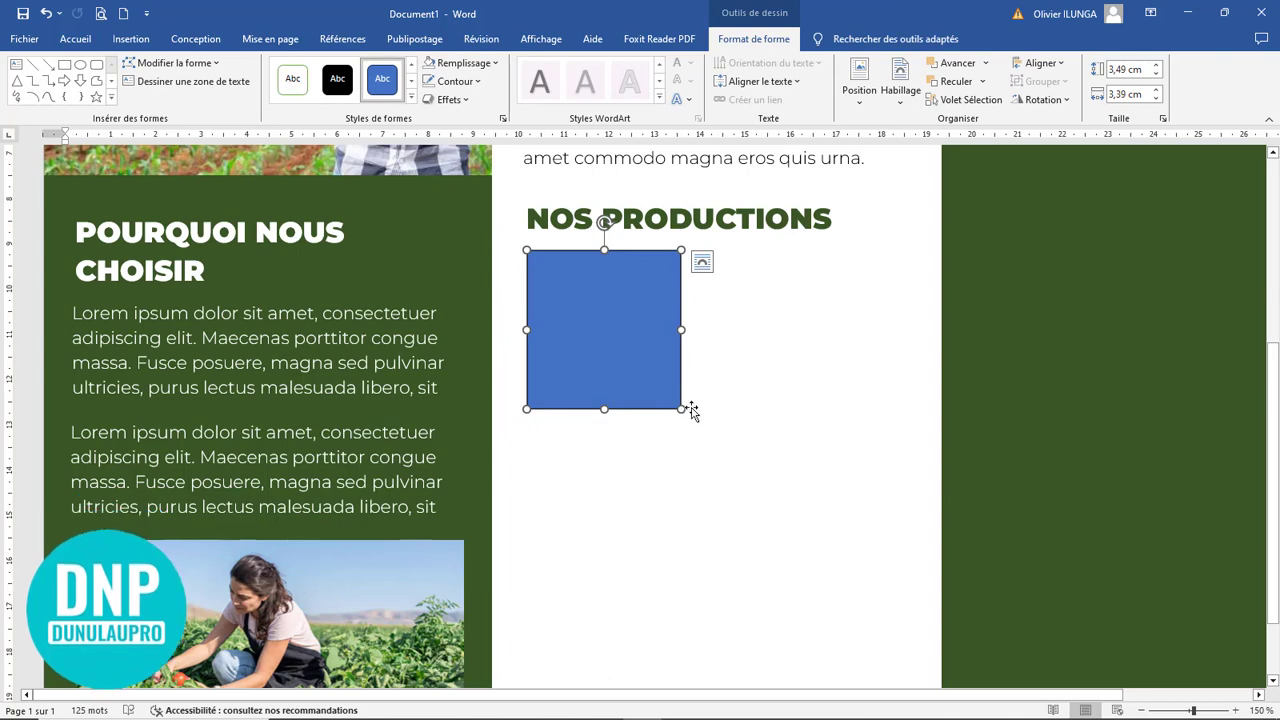
- Reduce the height of the blue rectangle to 3.25 cm
scroll(731, 418, down, 2)
scroll(731, 418, up, 1)
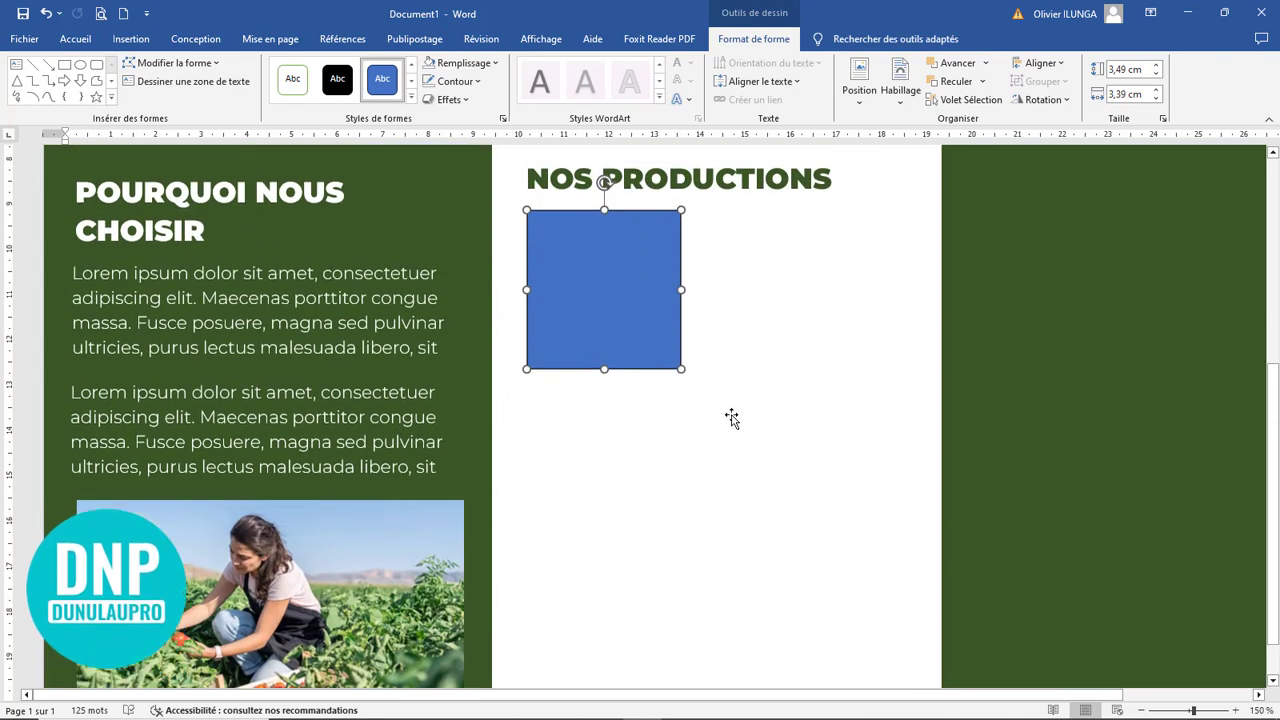
scroll(726, 411, down, 1)
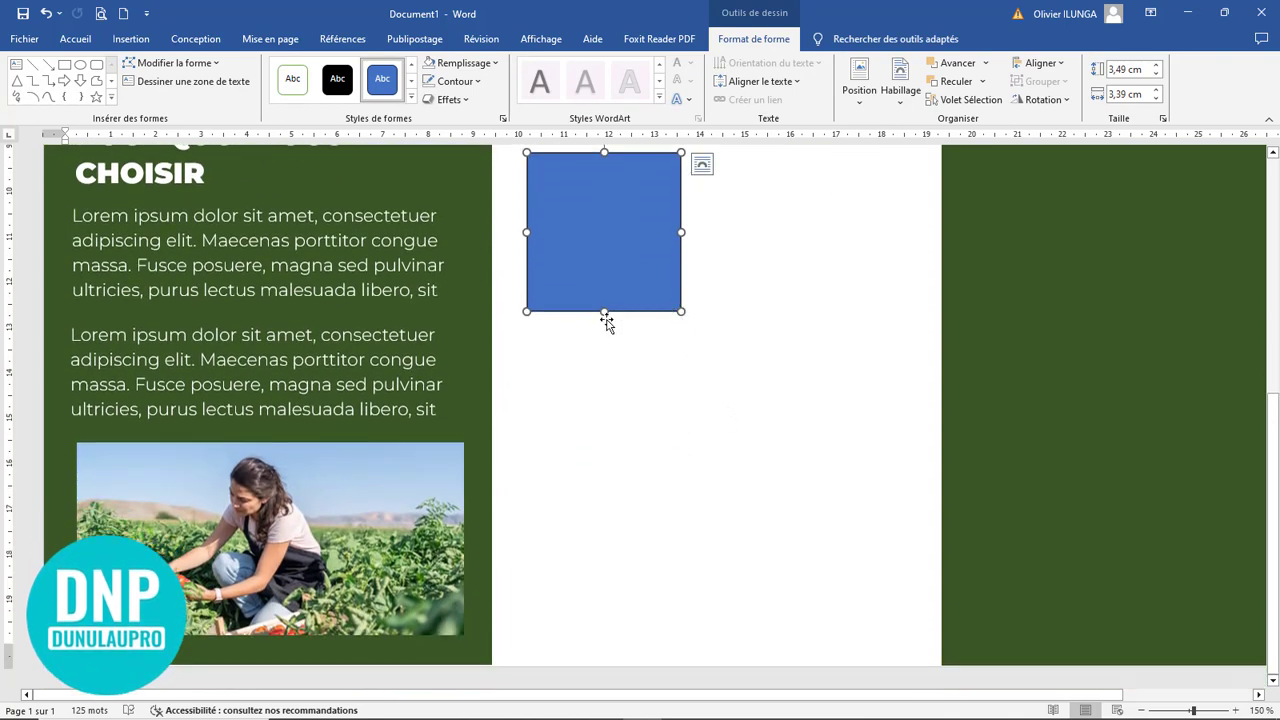
drag(606, 310, 606, 305)
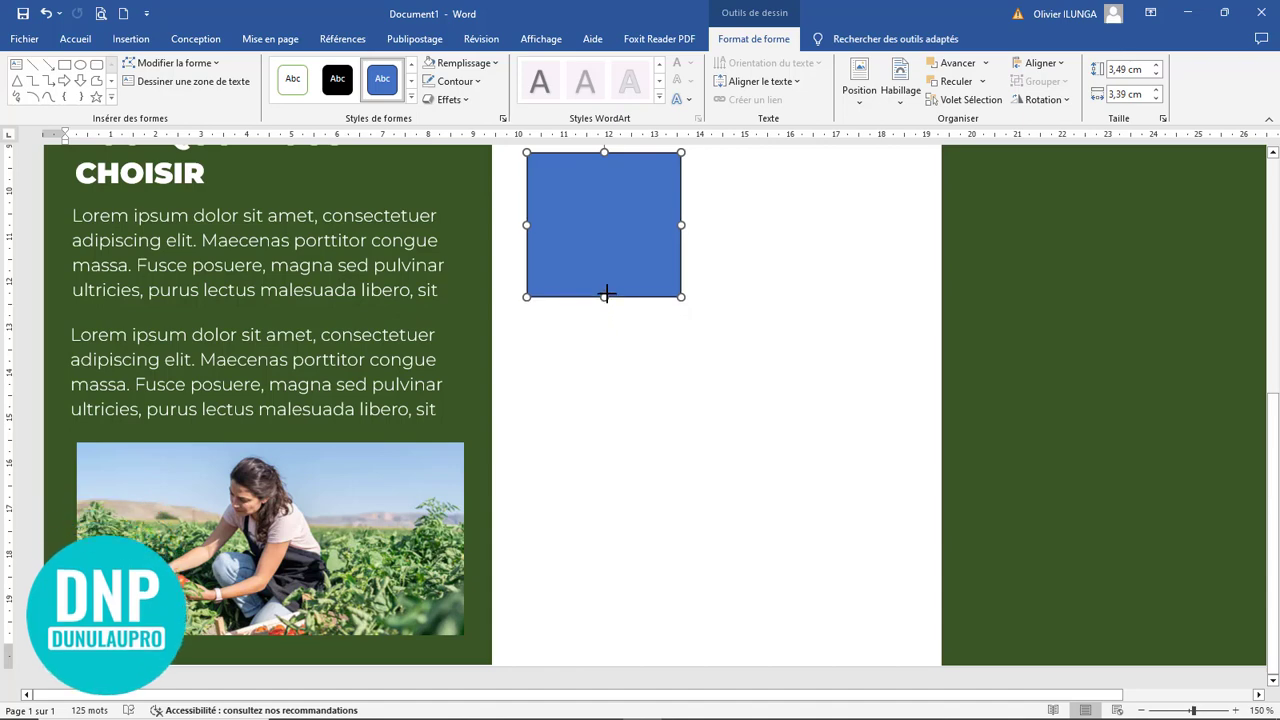
- Duplicate the blue rectangle to its right within the white panel and align the two rectangles to their middle
scroll(651, 351, up, 3)
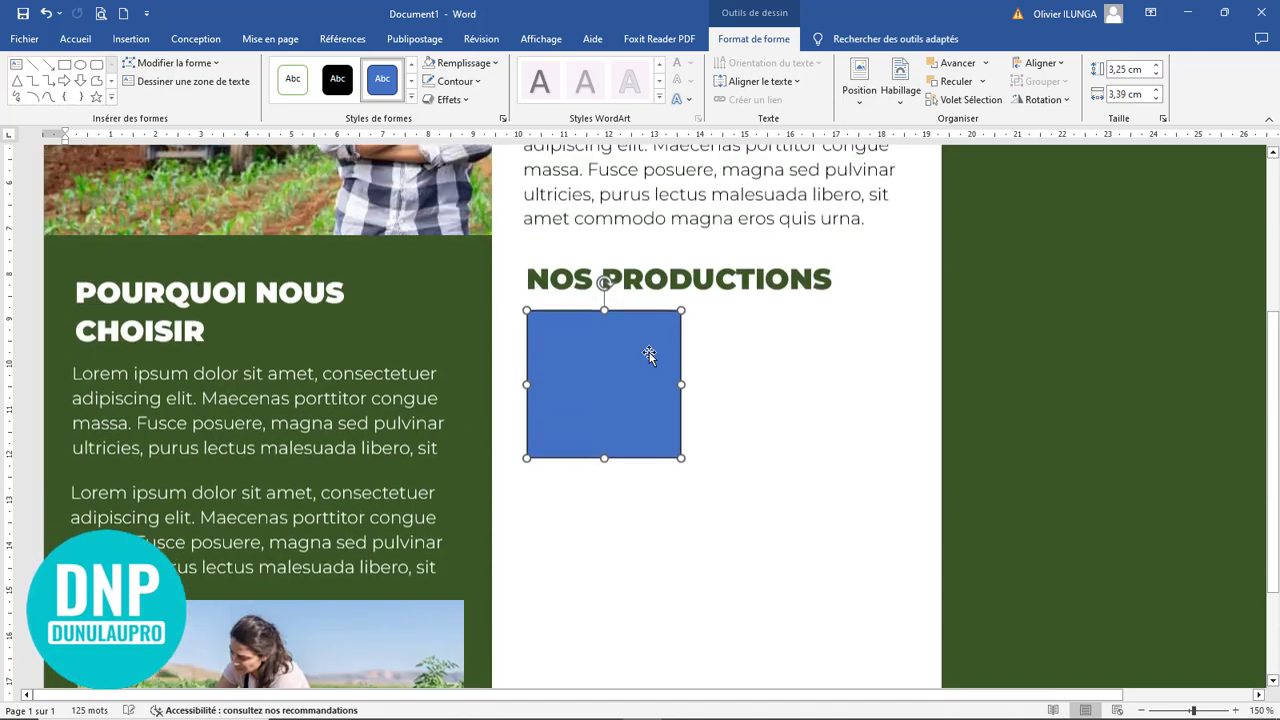
drag(677, 418, 737, 398)
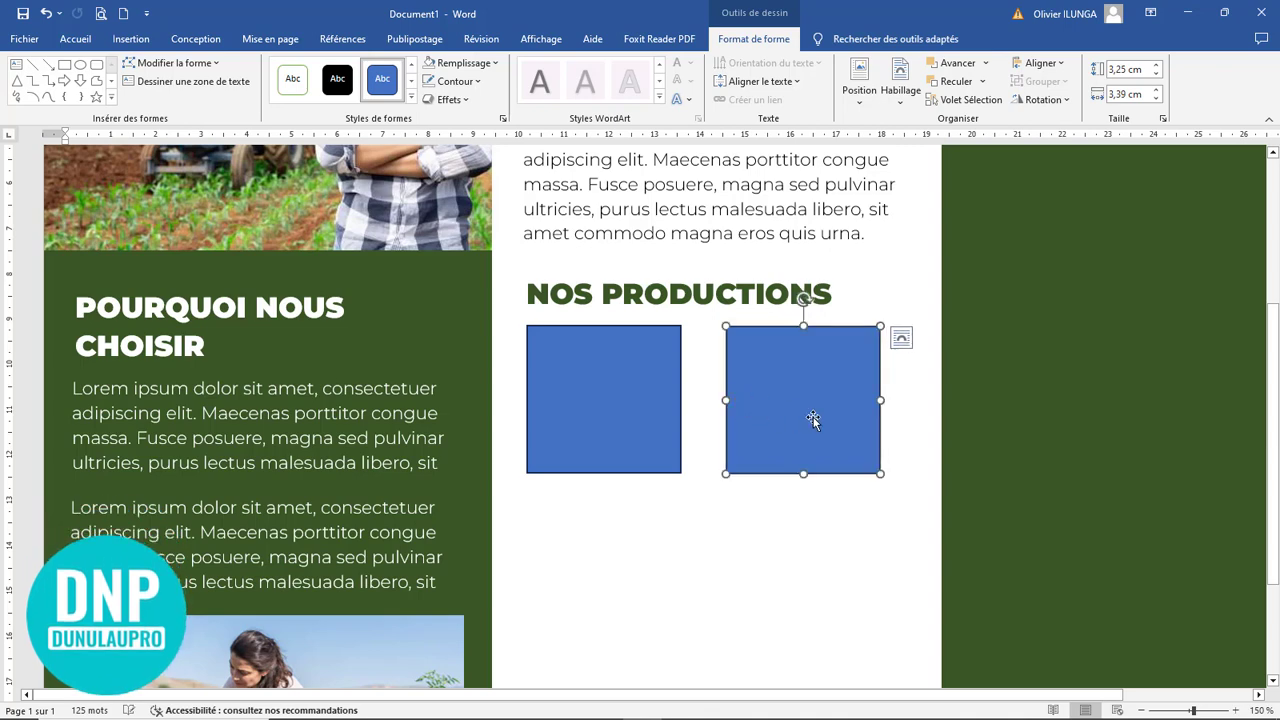
click(627, 438)
shift+click(797, 428)
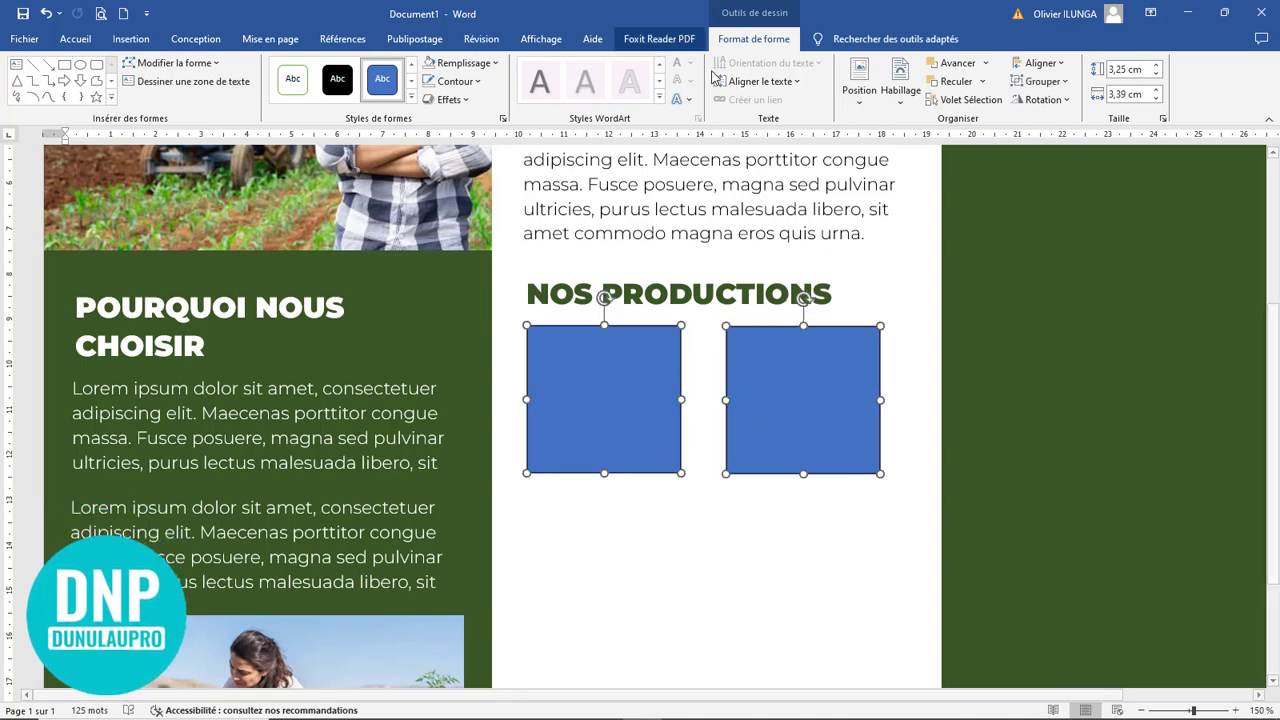
click(1060, 64)
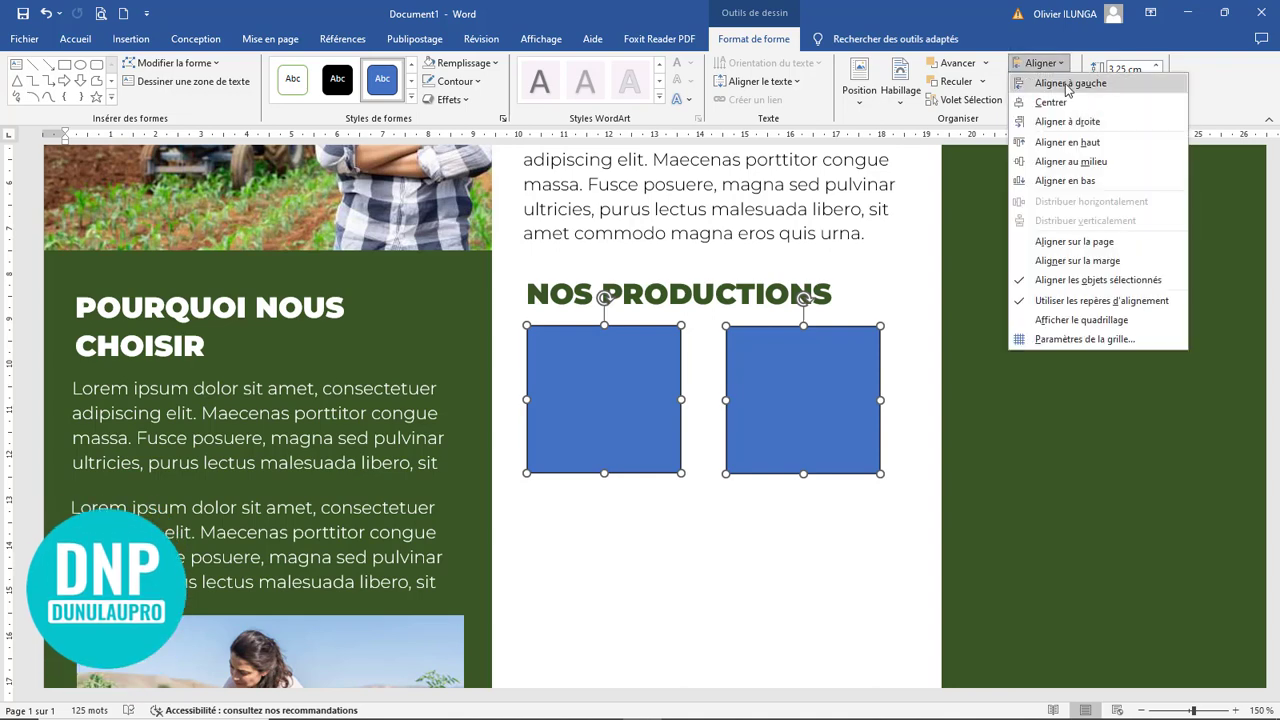
click(1072, 163)
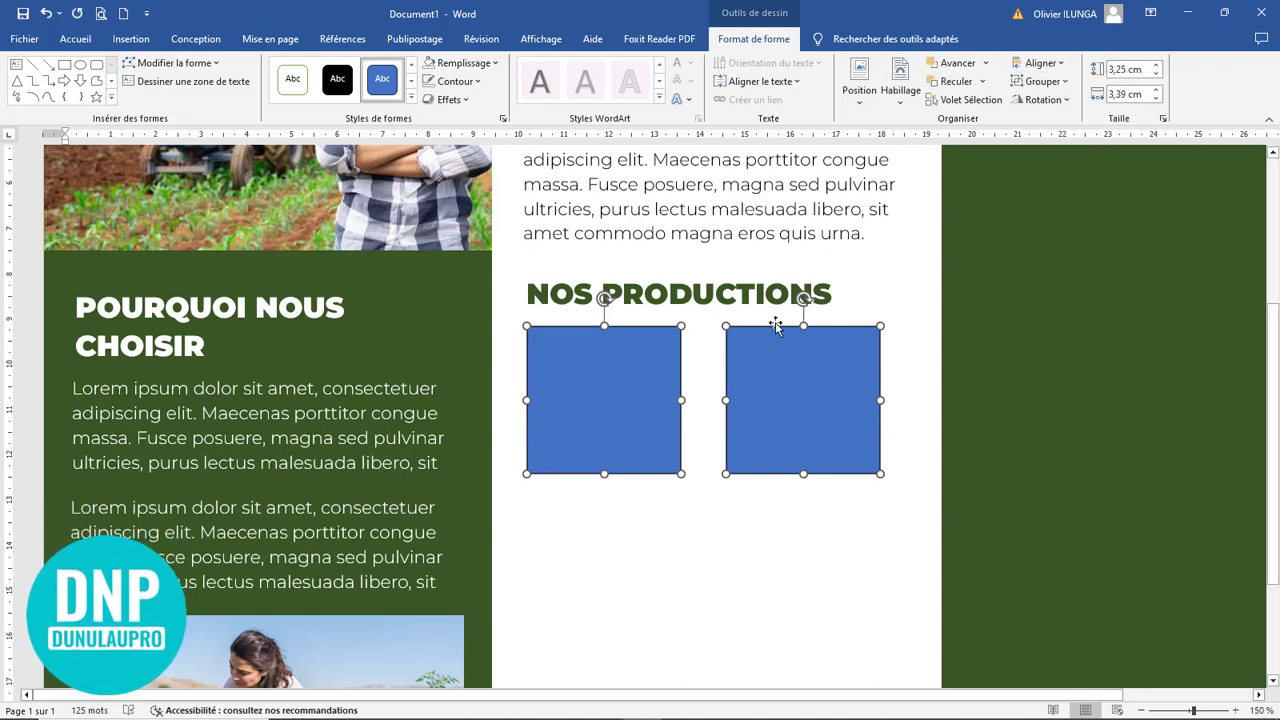
- Shift the rectangle pair slightly right in the white panel and copy it downward to form second and third rows
drag(793, 394, 812, 393)
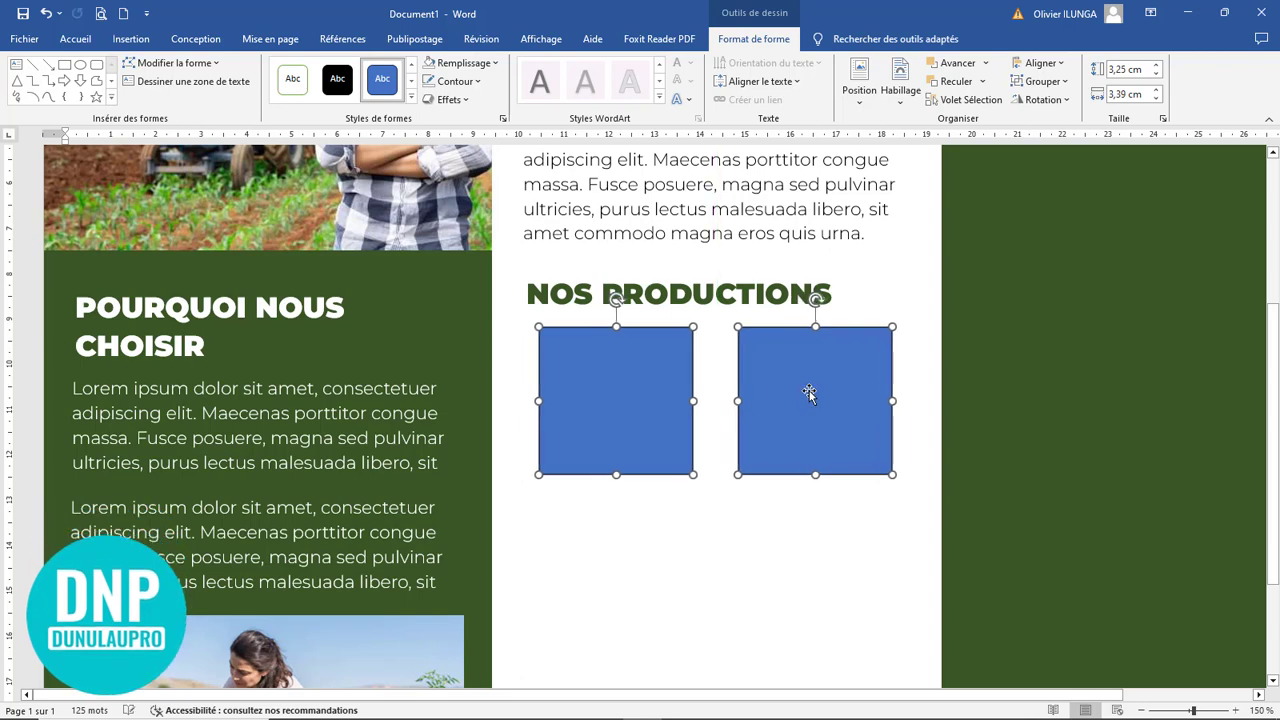
scroll(814, 388, down, 3)
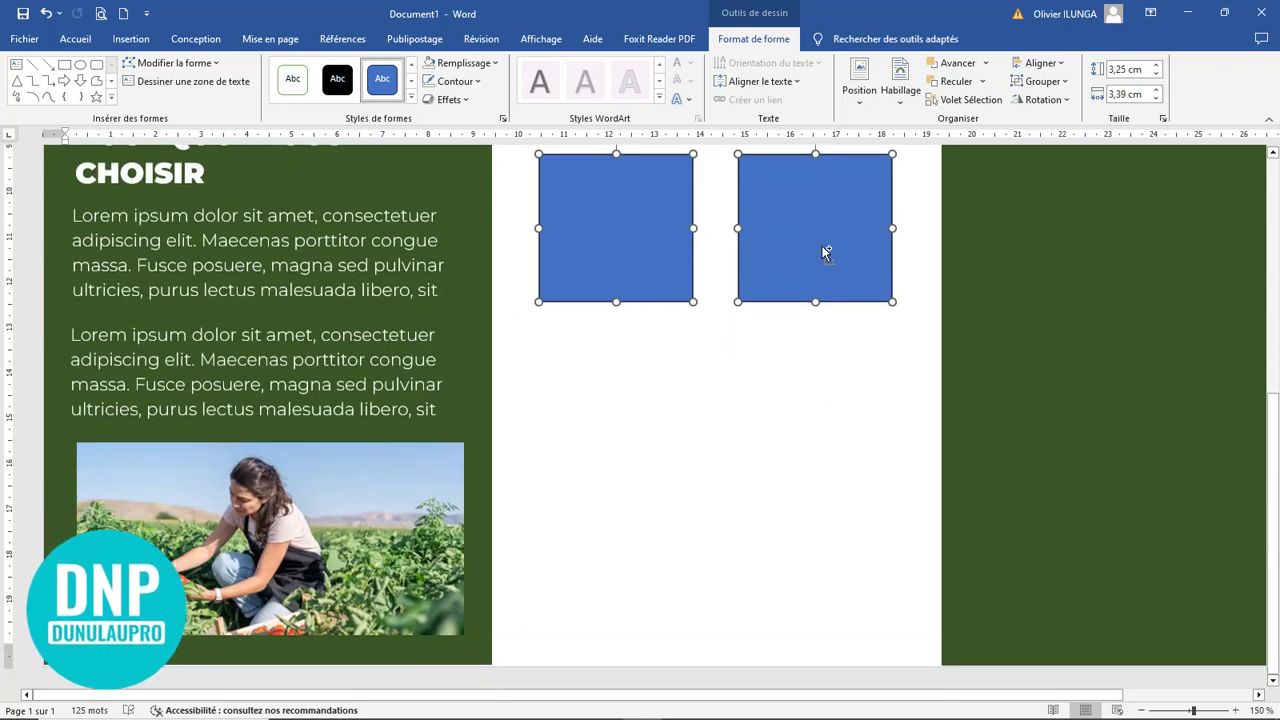
ctrl+drag(823, 249, 824, 541)
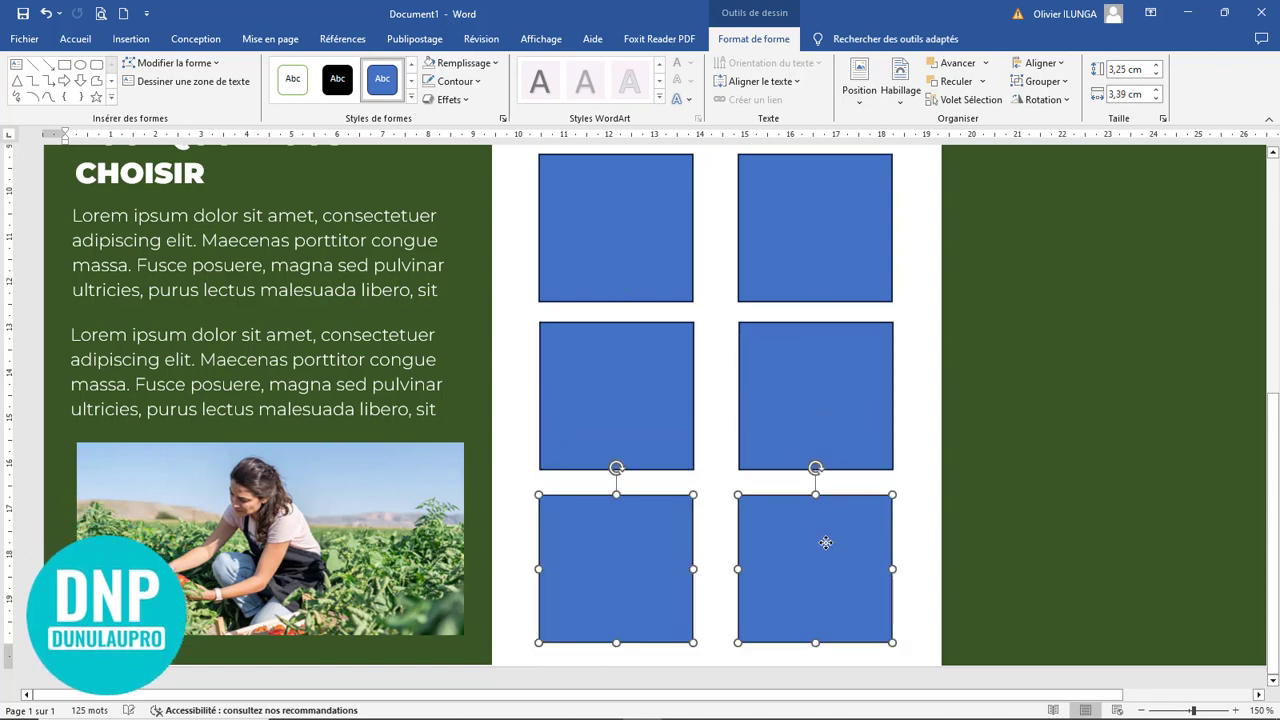
- Delete the blue rectangles in the white panel, keeping only the upper-left one beneath the NOS PRODUCTIONS title
scroll(826, 502, up, 3)
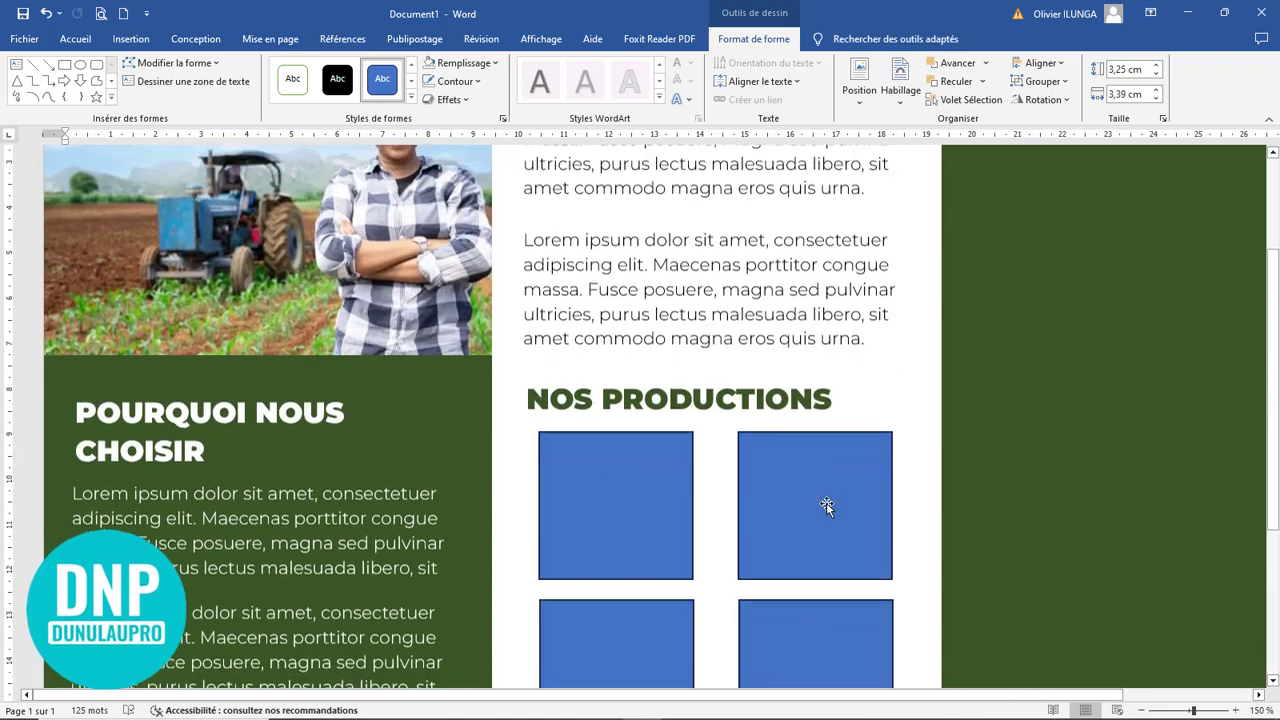
scroll(826, 502, down, 1)
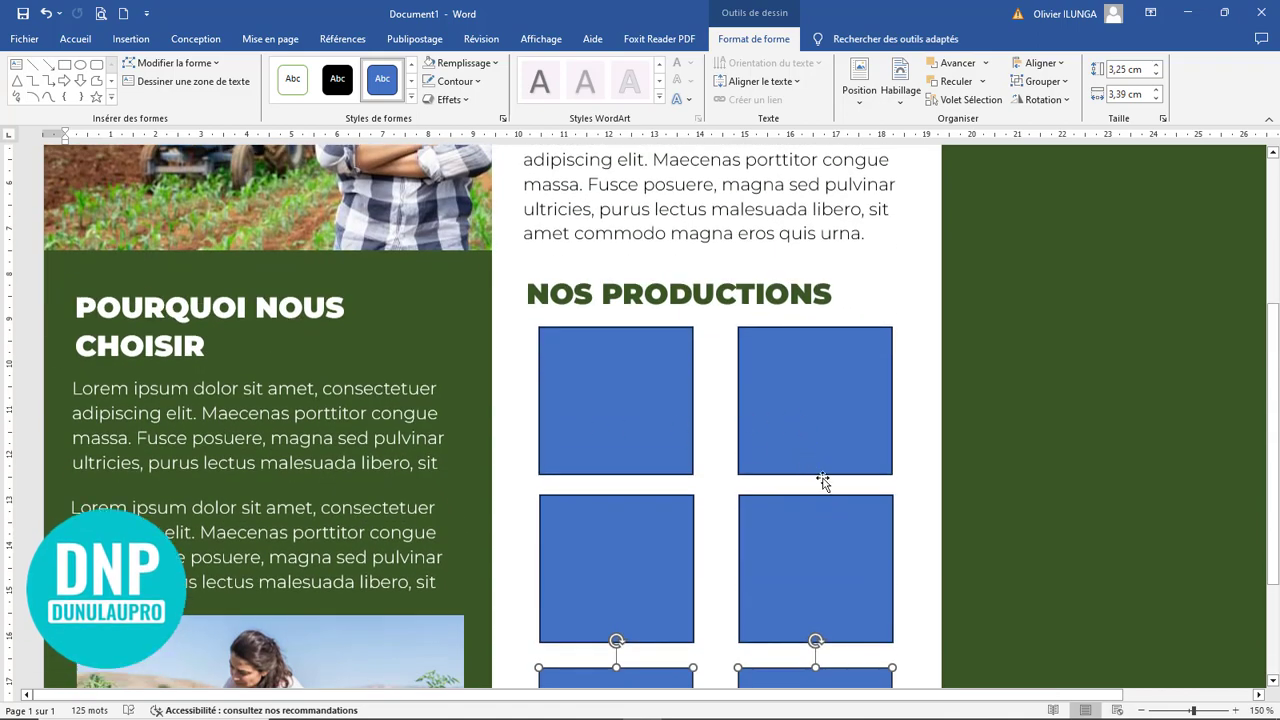
scroll(830, 510, down, 3)
key(Delete)
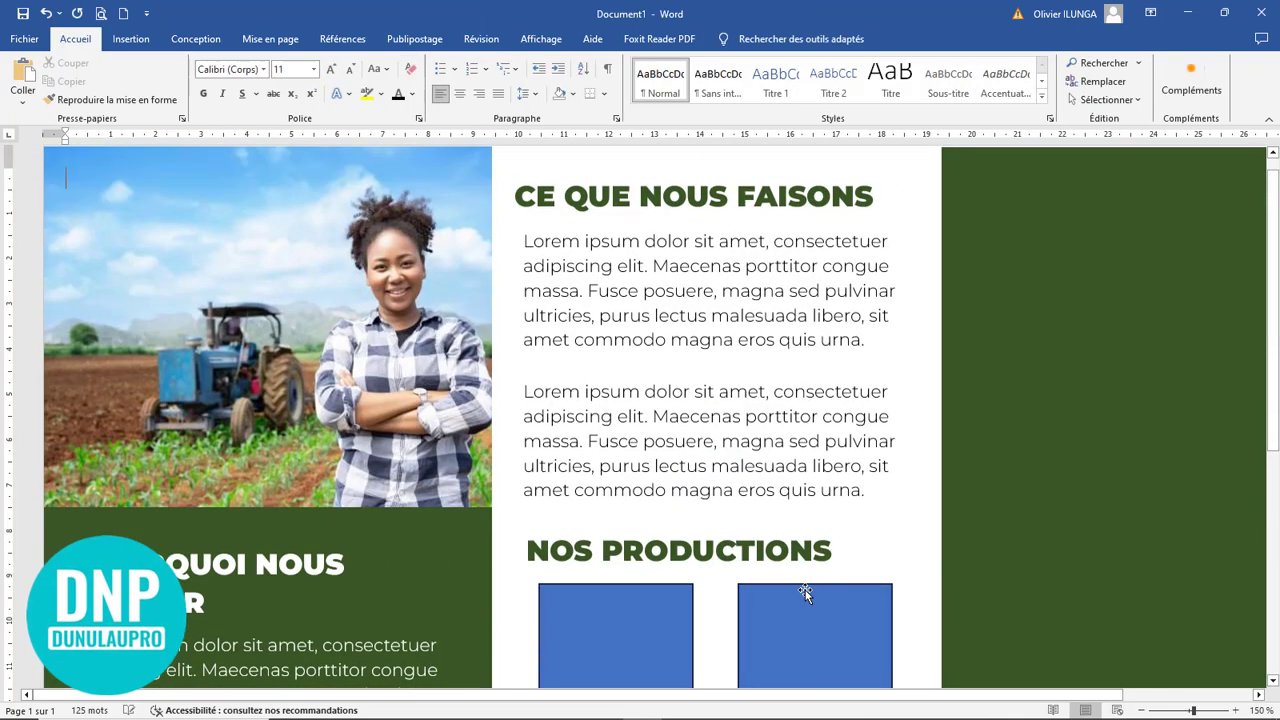
scroll(808, 560, down, 4)
click(808, 506)
key(Delete)
click(650, 512)
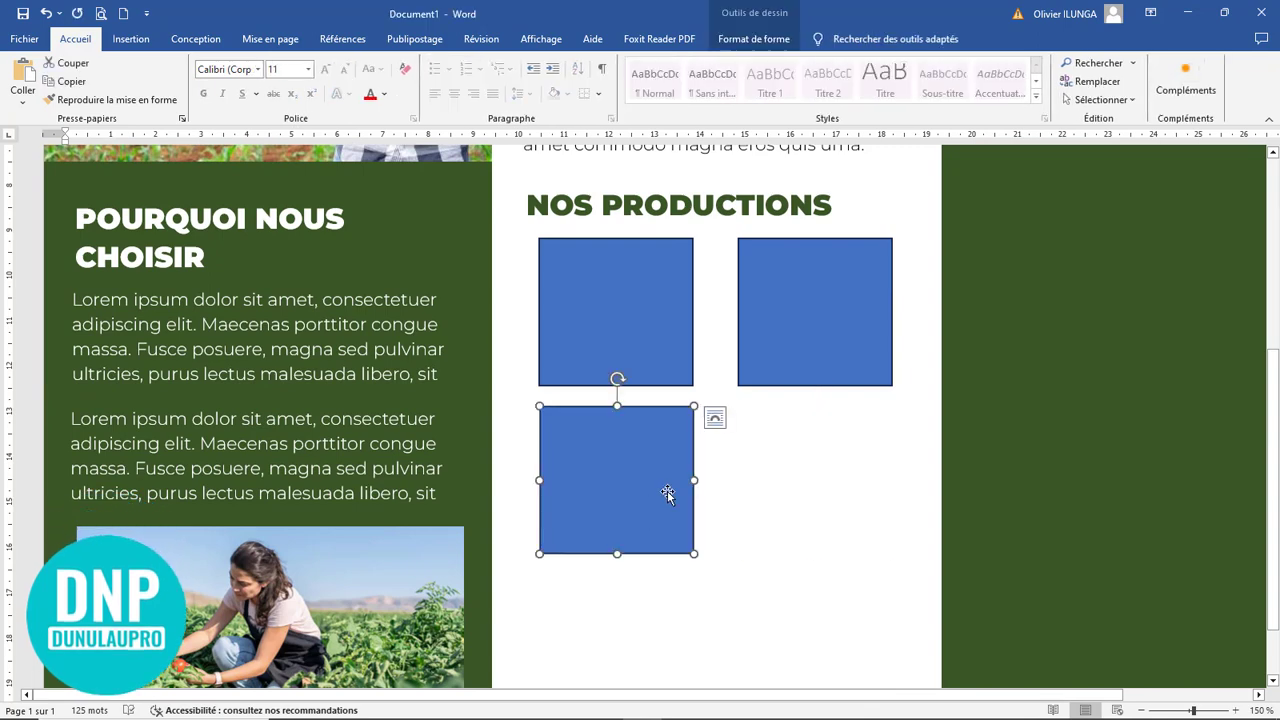
key(Delete)
click(849, 337)
key(Delete)
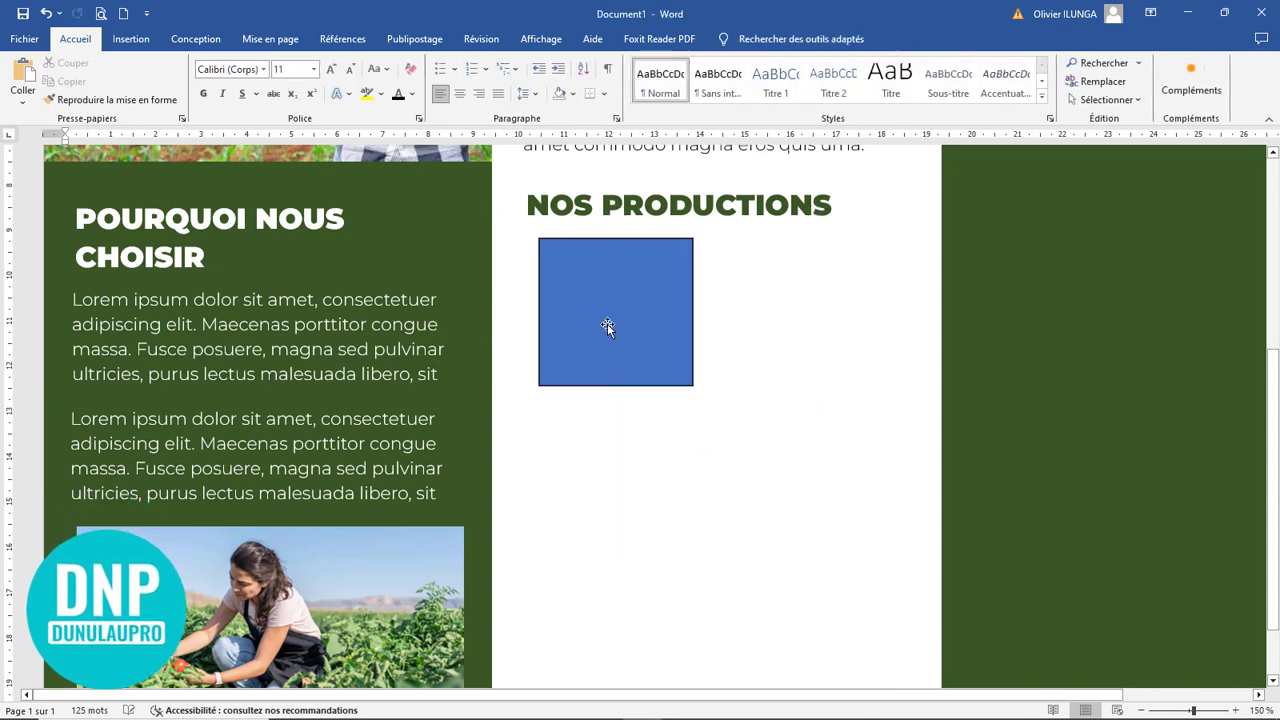
- Widen the remaining blue rectangle to about 4.23 cm and shift it slightly left beneath the NOS PRODUCTIONS title
click(640, 325)
drag(723, 313, 731, 313)
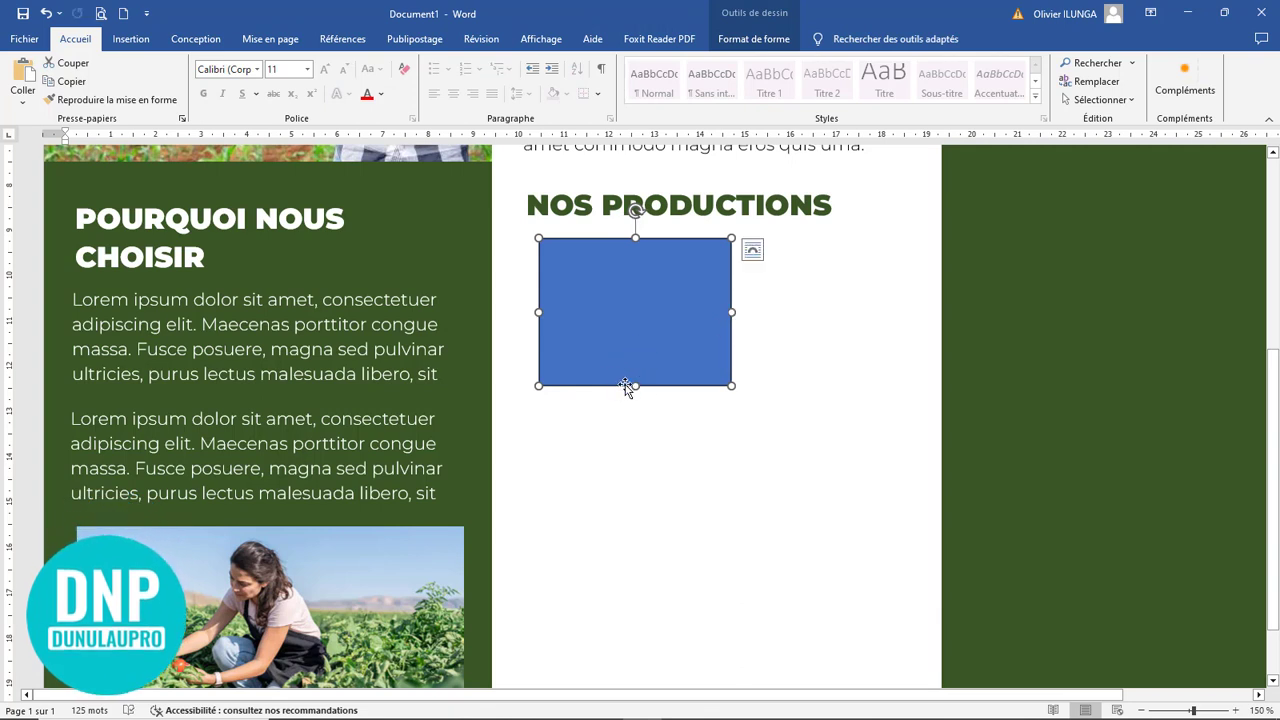
drag(635, 352, 627, 350)
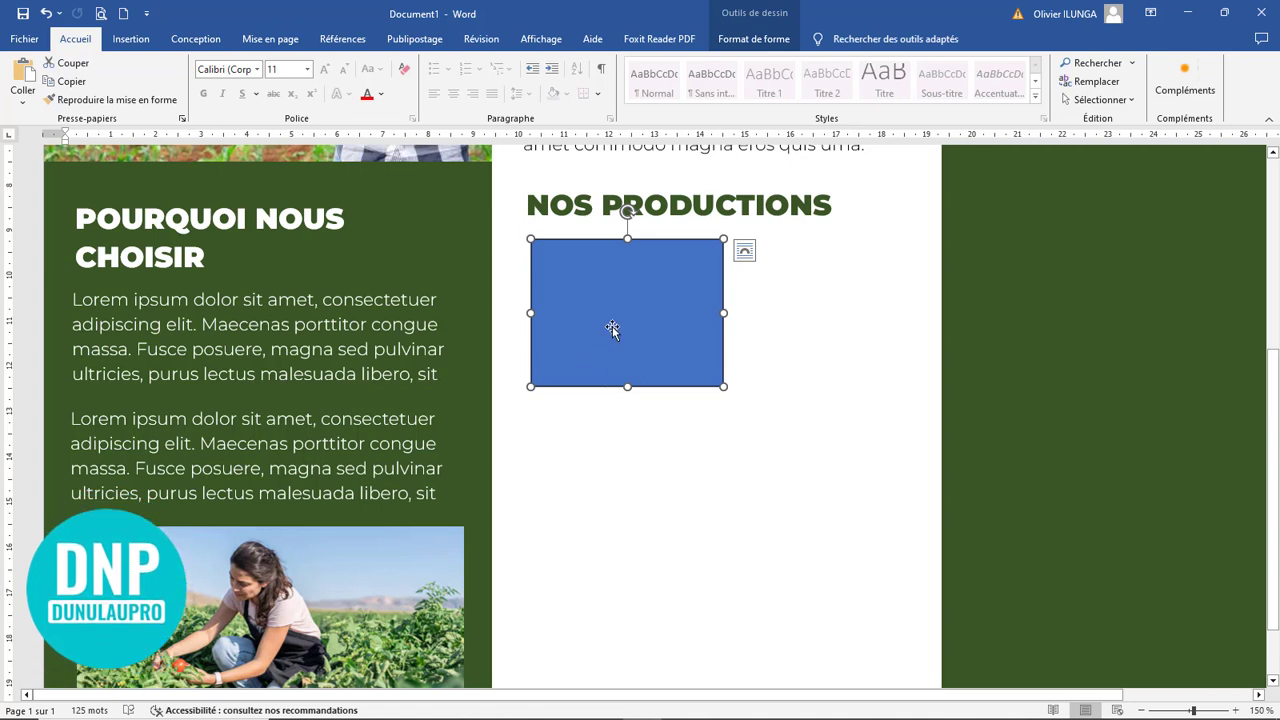
- Duplicate the blue rectangle and reduce the copy to a strip about 0.49 cm high along the original's lower edge
drag(620, 333, 638, 374)
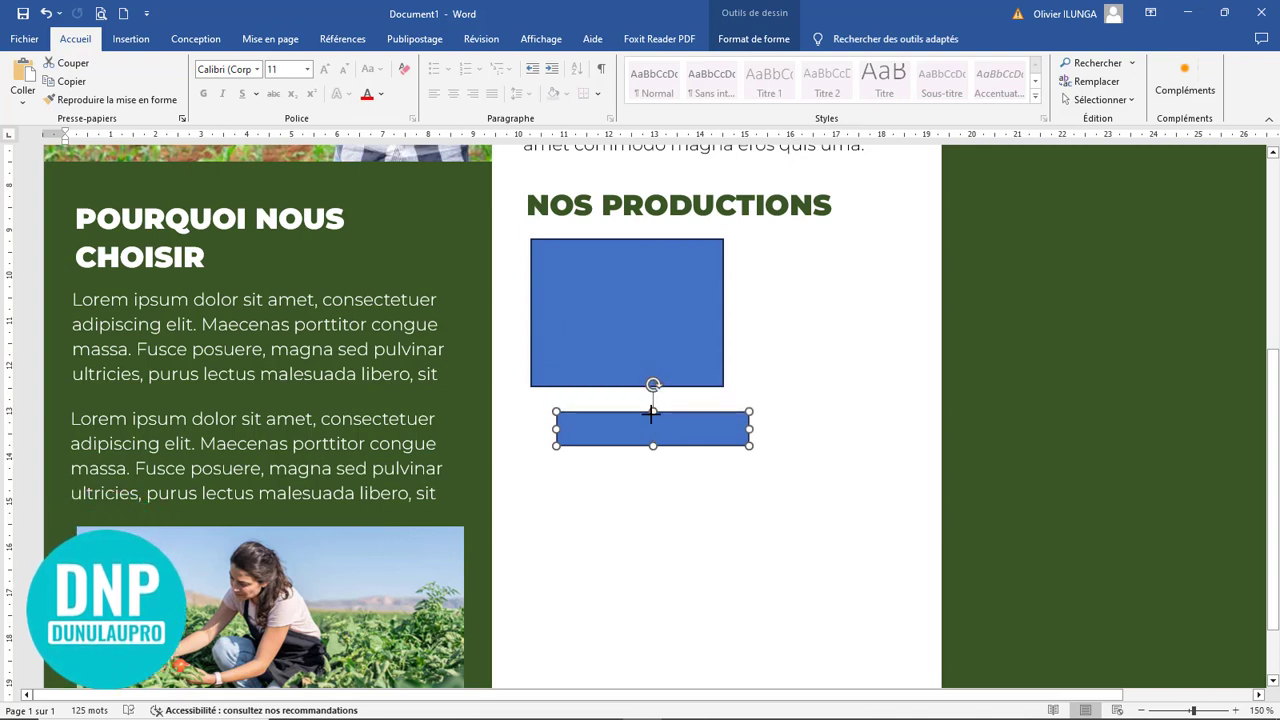
drag(654, 426, 626, 373)
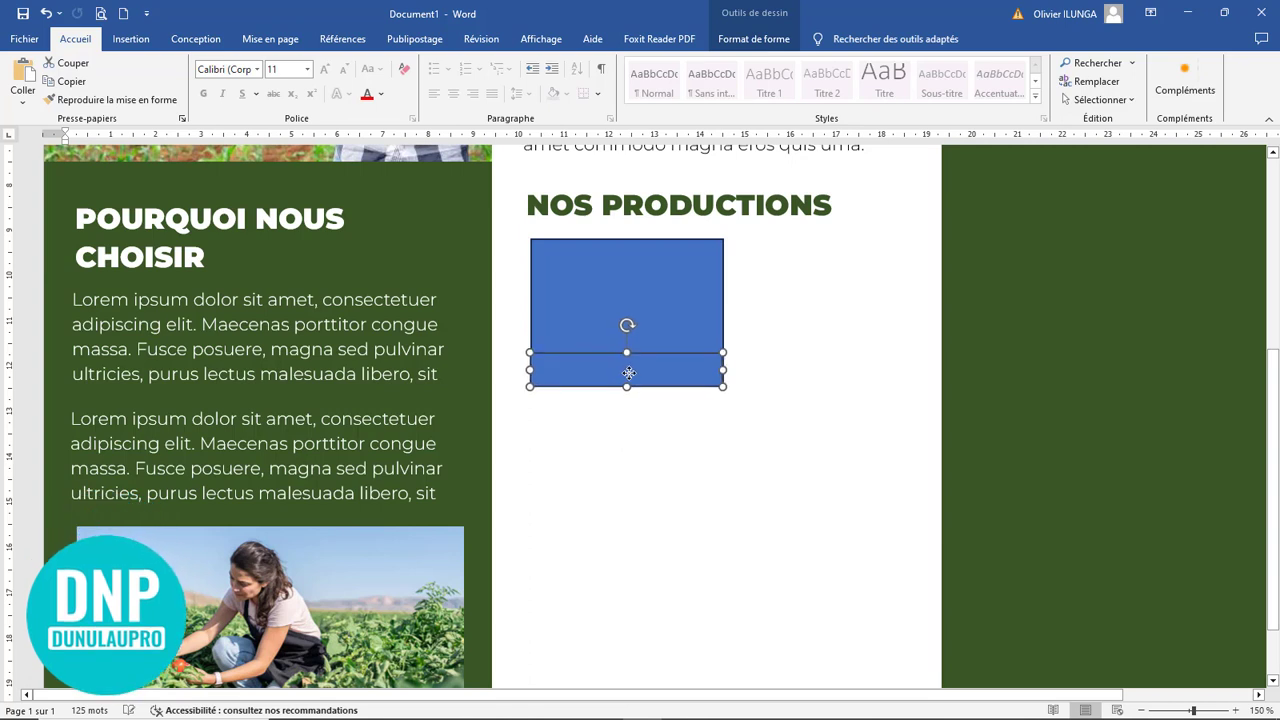
click(676, 456)
click(626, 365)
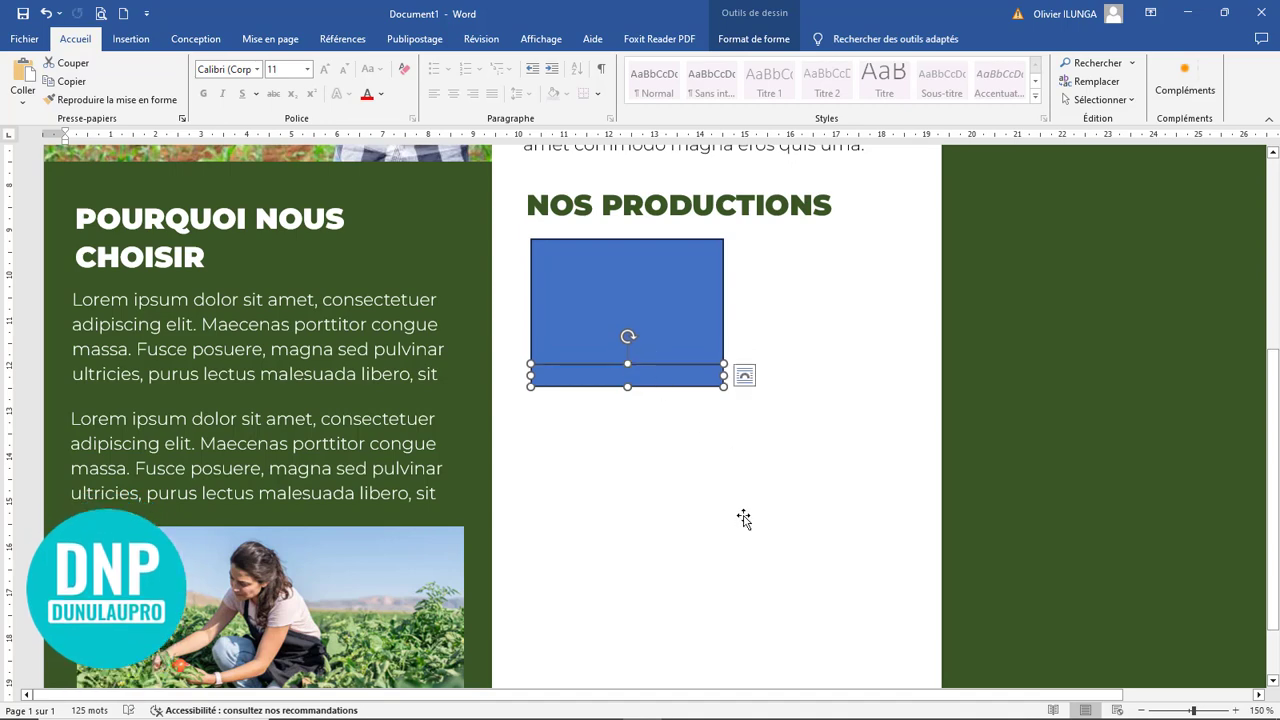
- Nudge the thin strip vertically until it sits flush with the lower edge of the large rectangle
scroll(740, 517, up, 7)
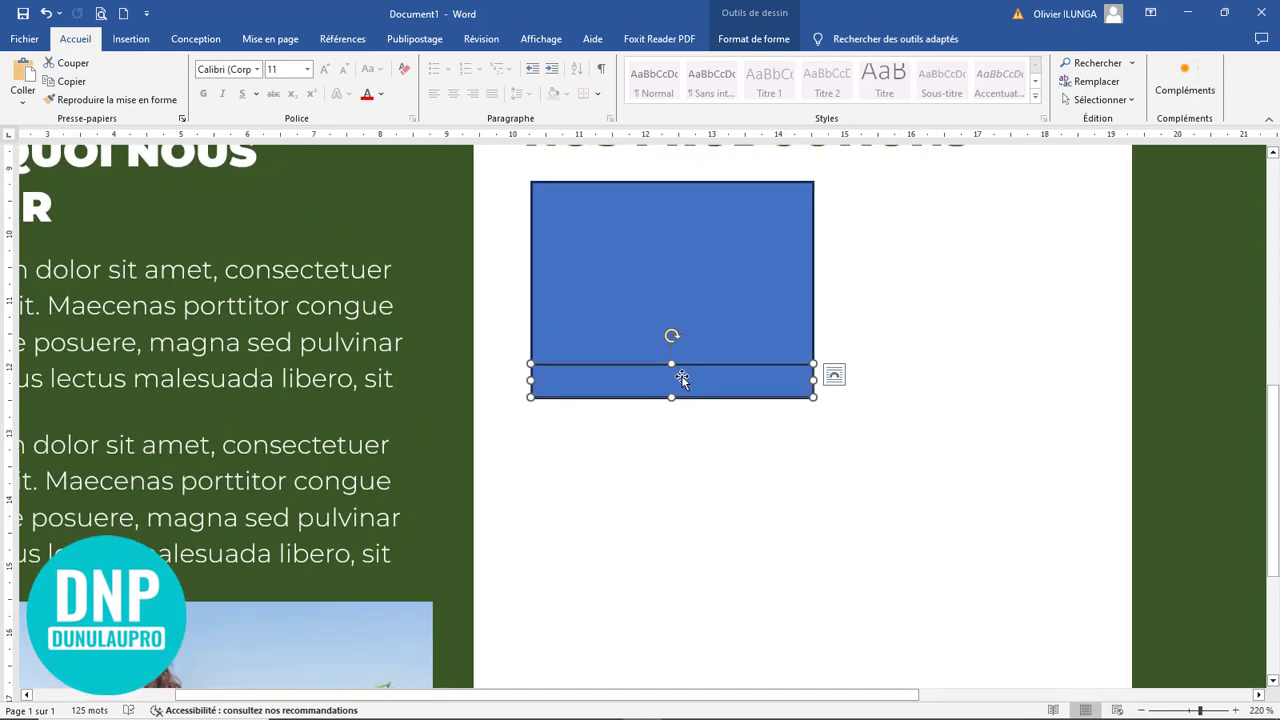
double_click(681, 376)
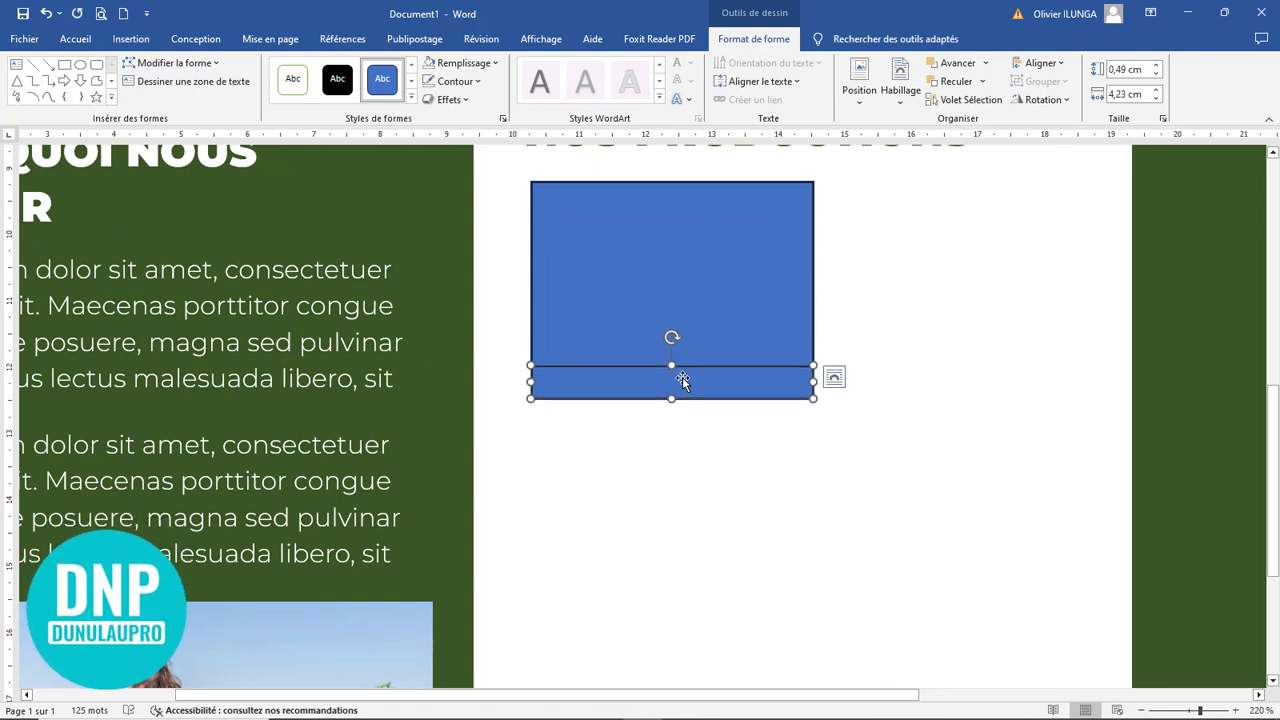
key(Down)
key(Down)
key(Up)
key(Up)
key(Up)
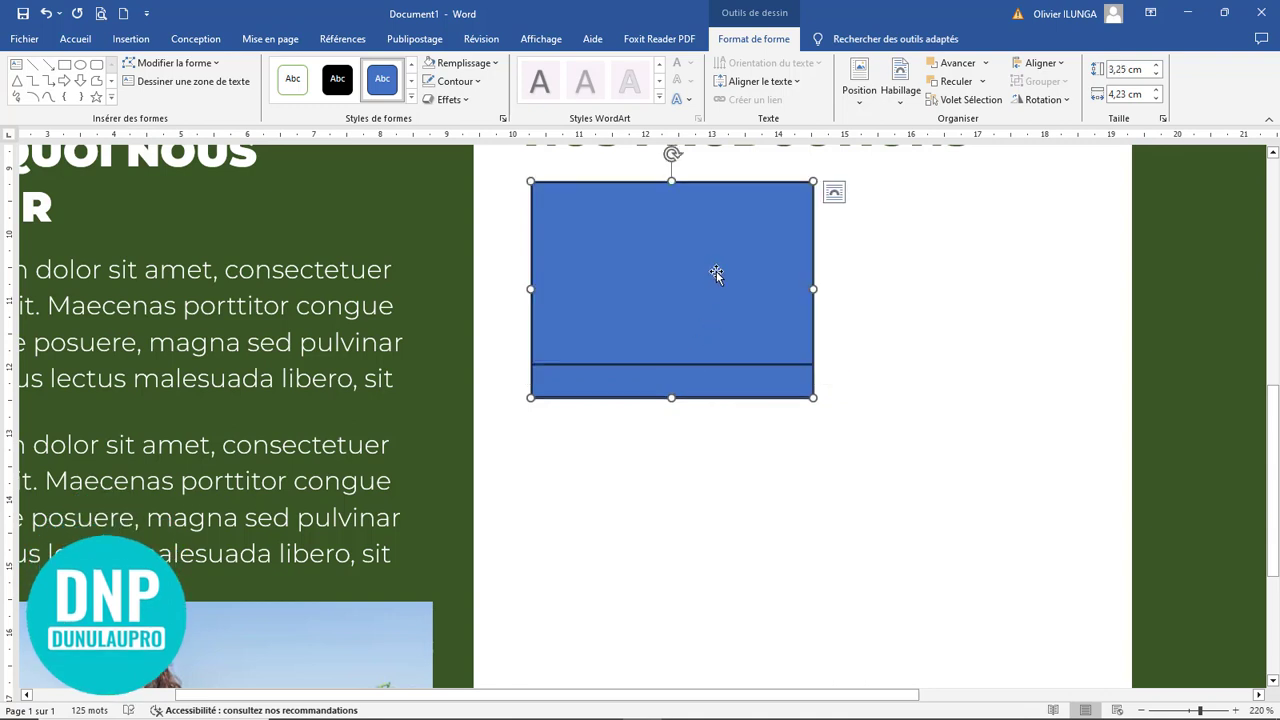
- Fill the large rectangle and the thin strip with the panels' dark green and remove their outlines
click(460, 64)
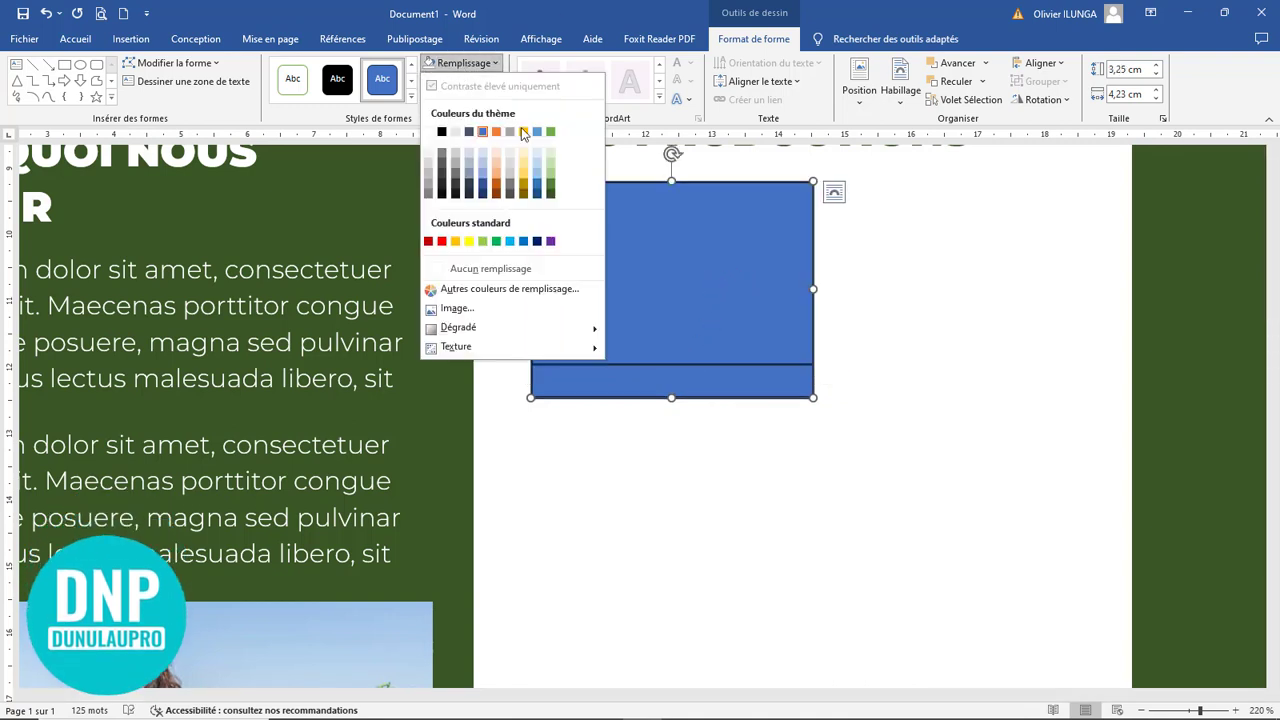
click(550, 193)
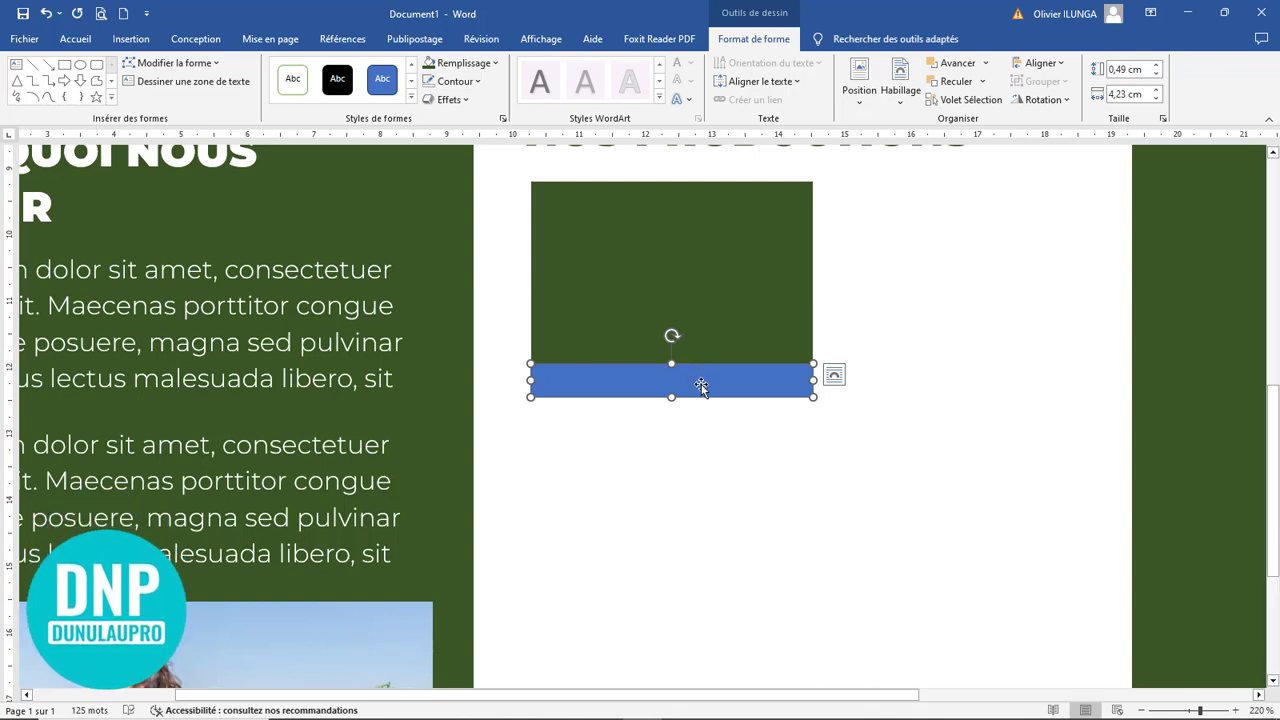
click(427, 66)
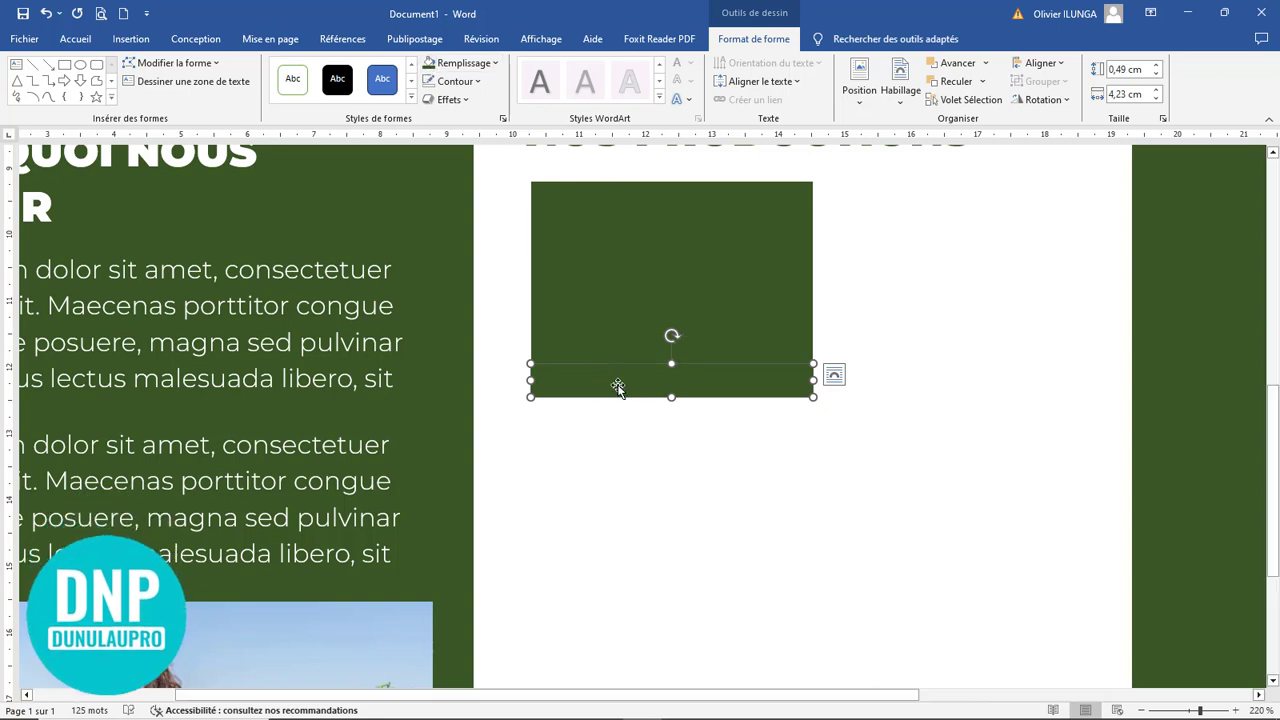
drag(640, 388, 653, 437)
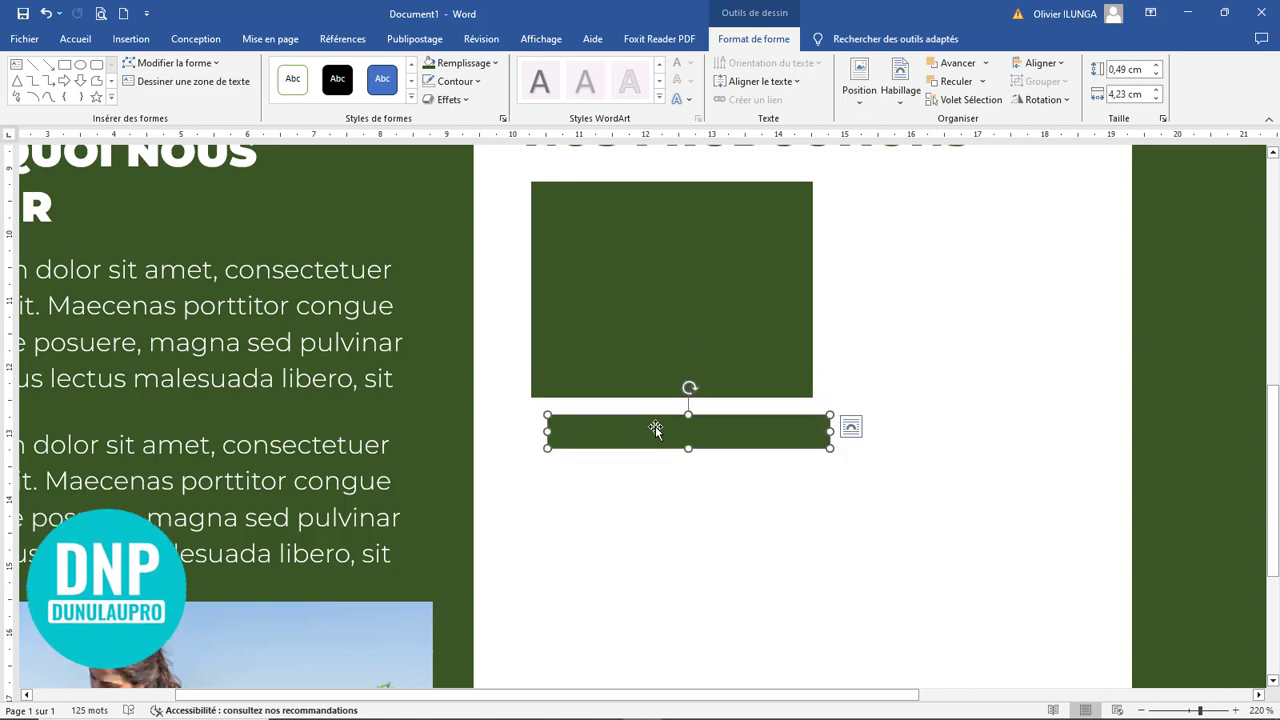
key(Delete)
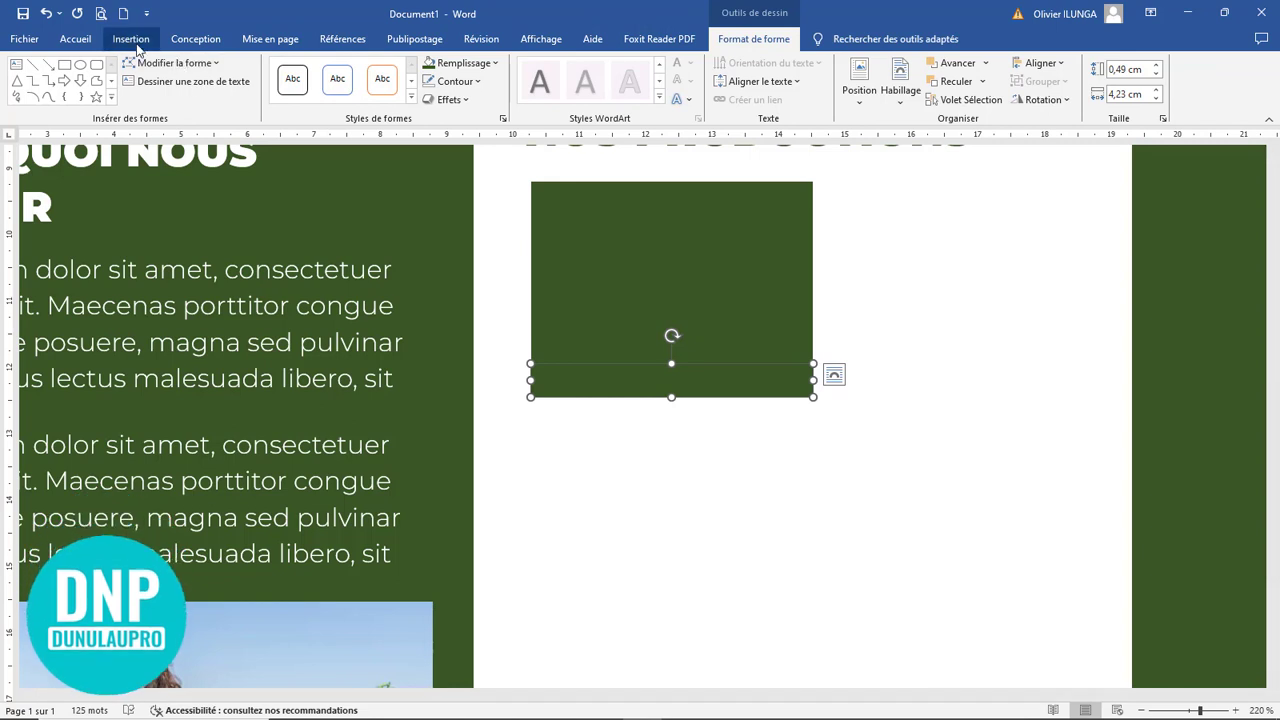
- Add a text box reading "Tomate de bas fond" in Montserrat Light and place it over the green rectangle's lower edge
click(131, 39)
click(225, 90)
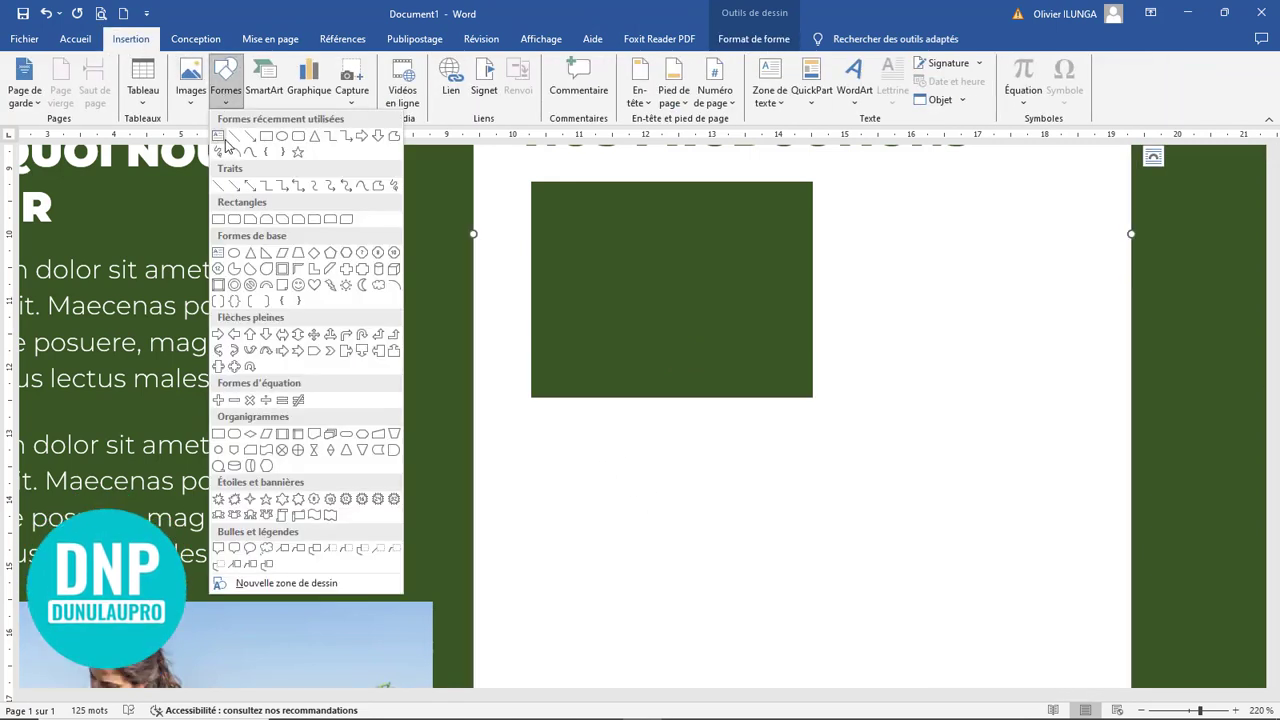
click(222, 140)
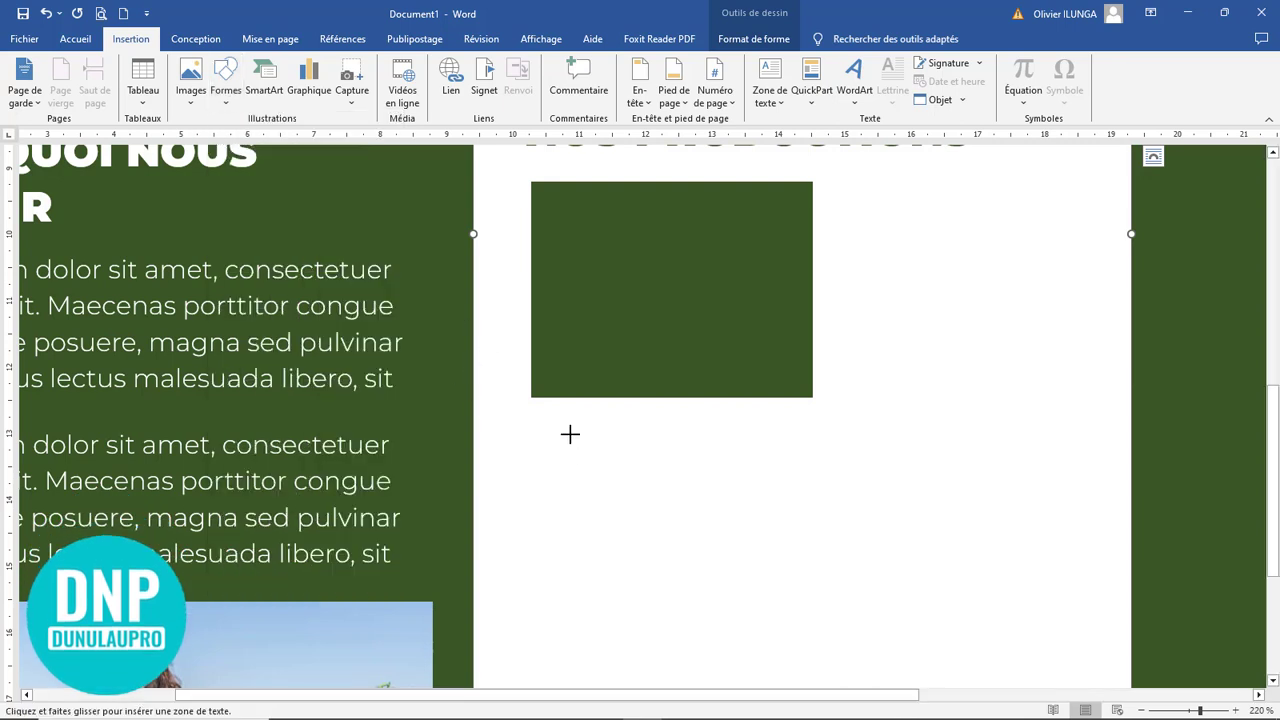
mouse_move(586, 481)
mouse_down()
mouse_move(811, 457)
mouse_move(830, 467)
mouse_up()
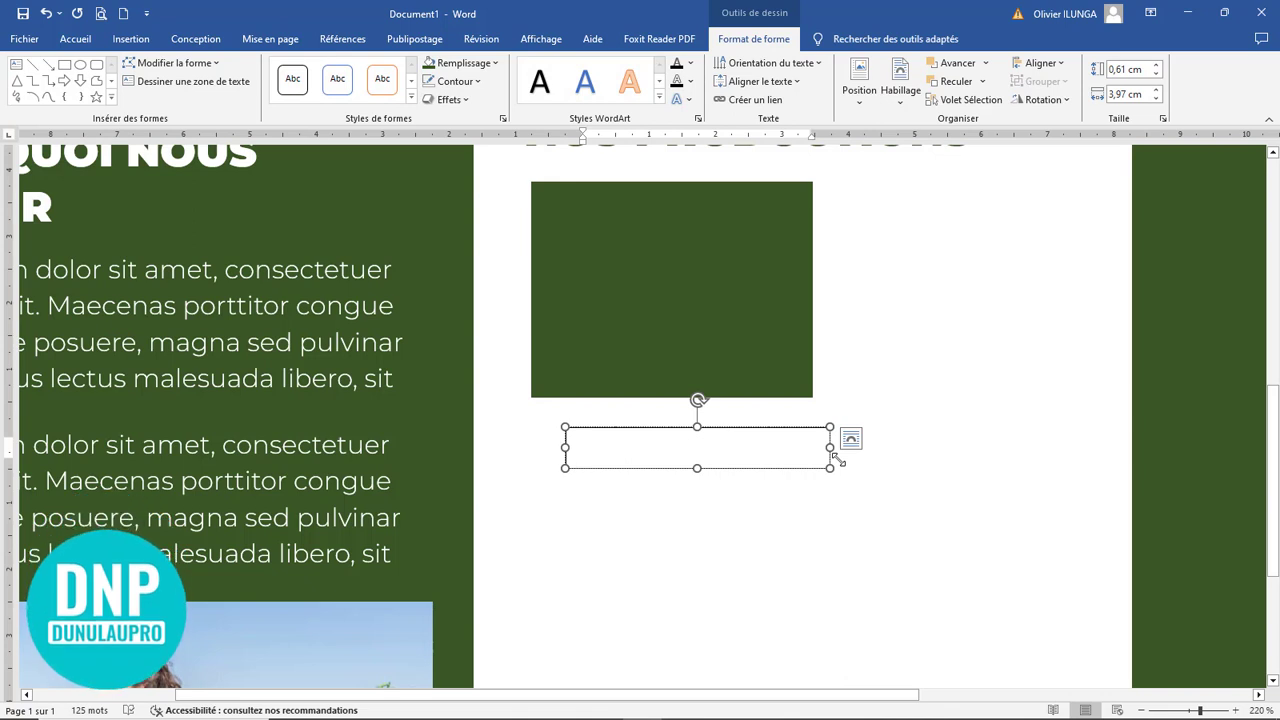
text(tomate )
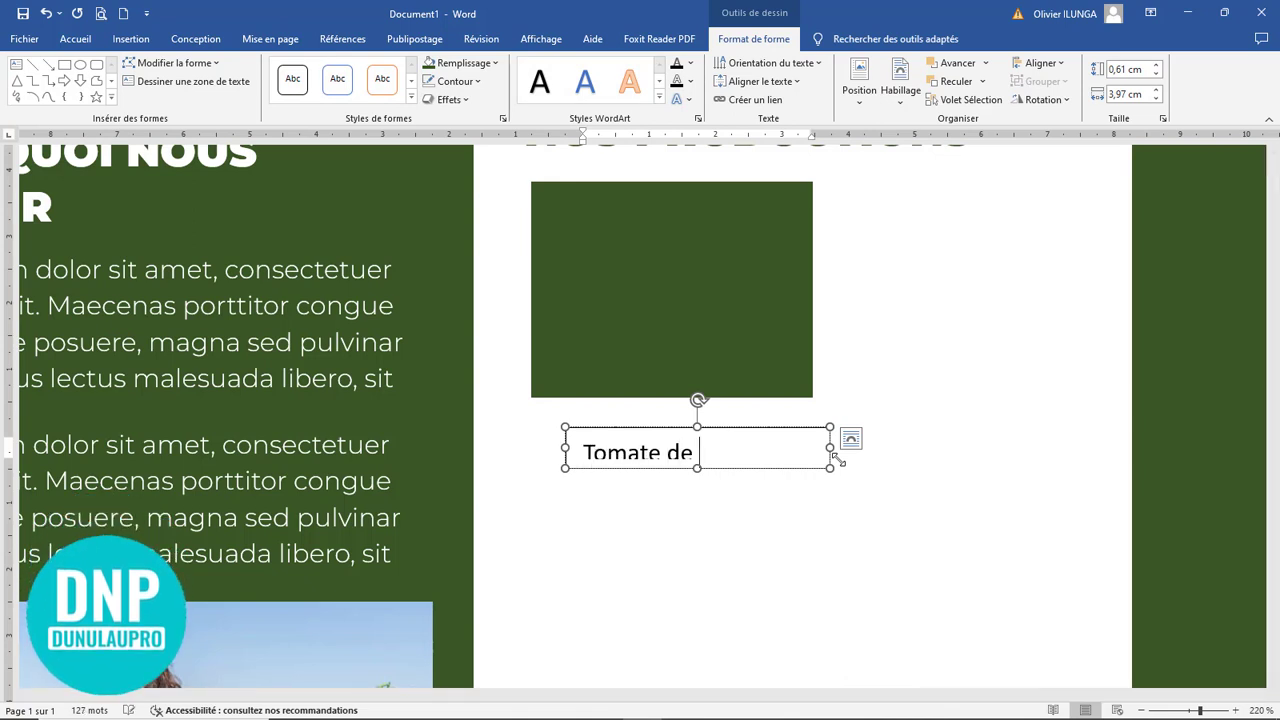
text(de bas fond)
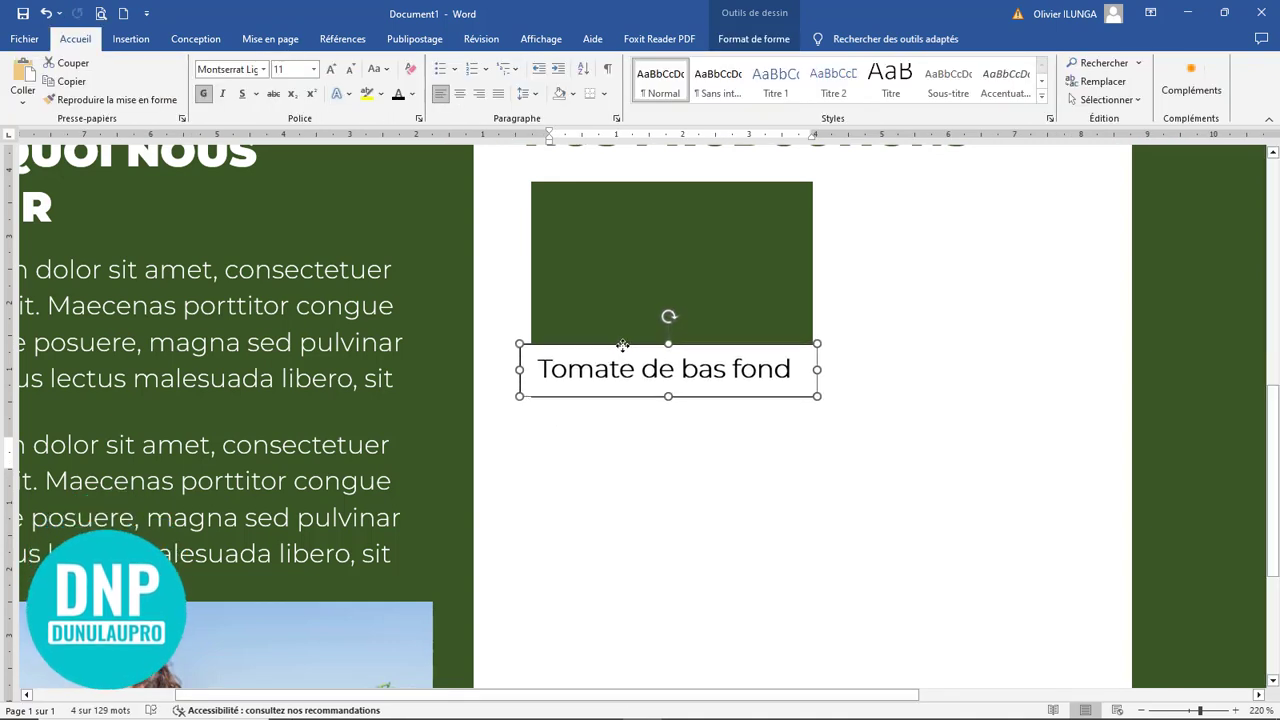
- Remove the fill and outline of the "Tomate de bas fond" text box and move it slightly down
click(754, 38)
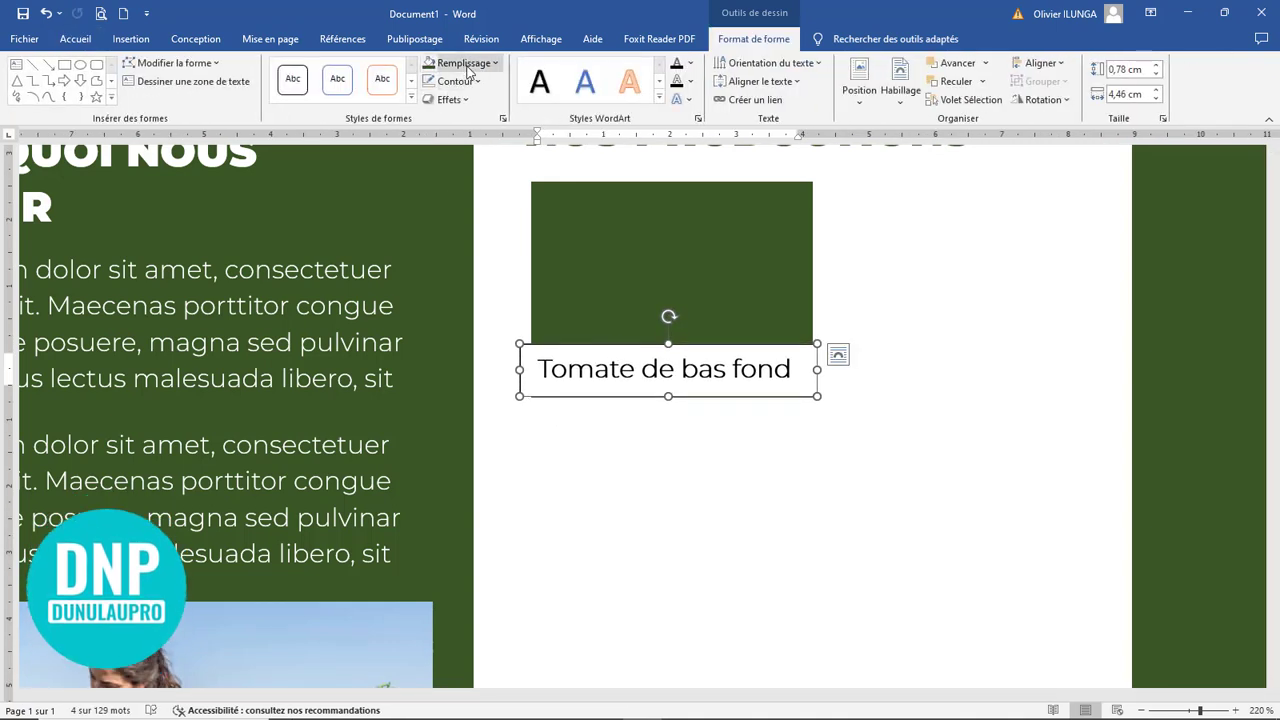
click(463, 62)
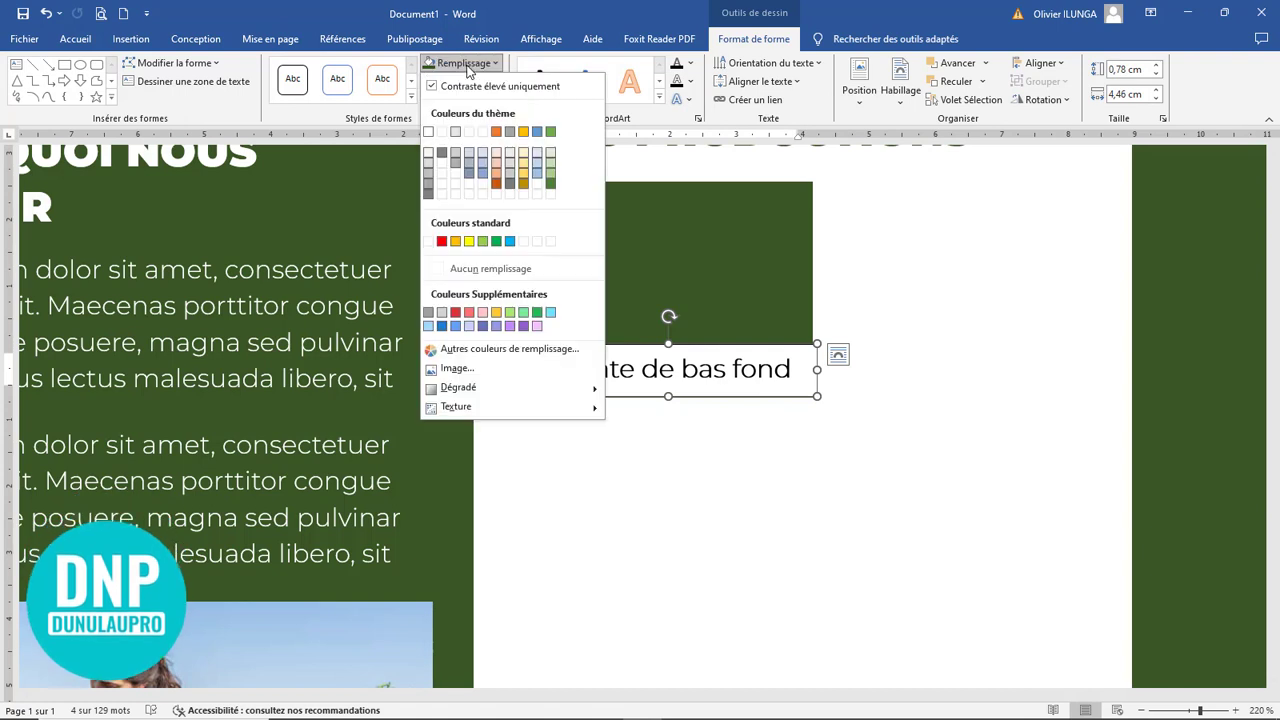
click(490, 268)
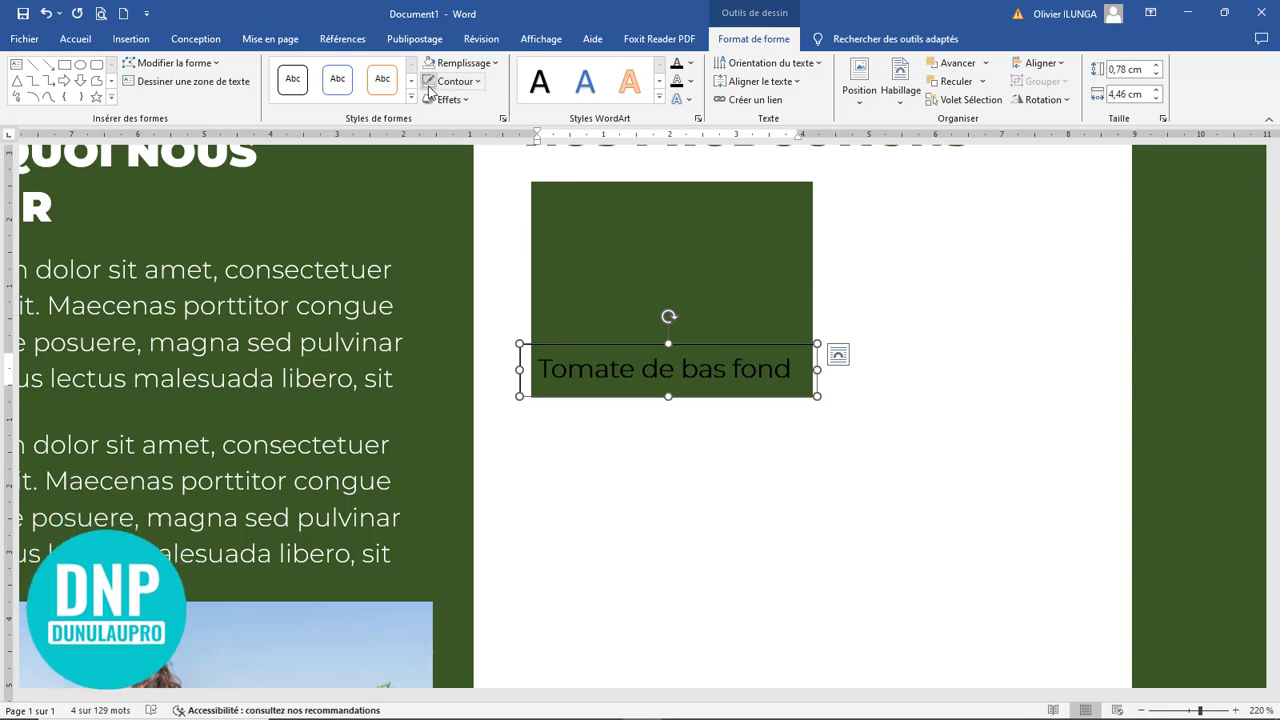
click(770, 477)
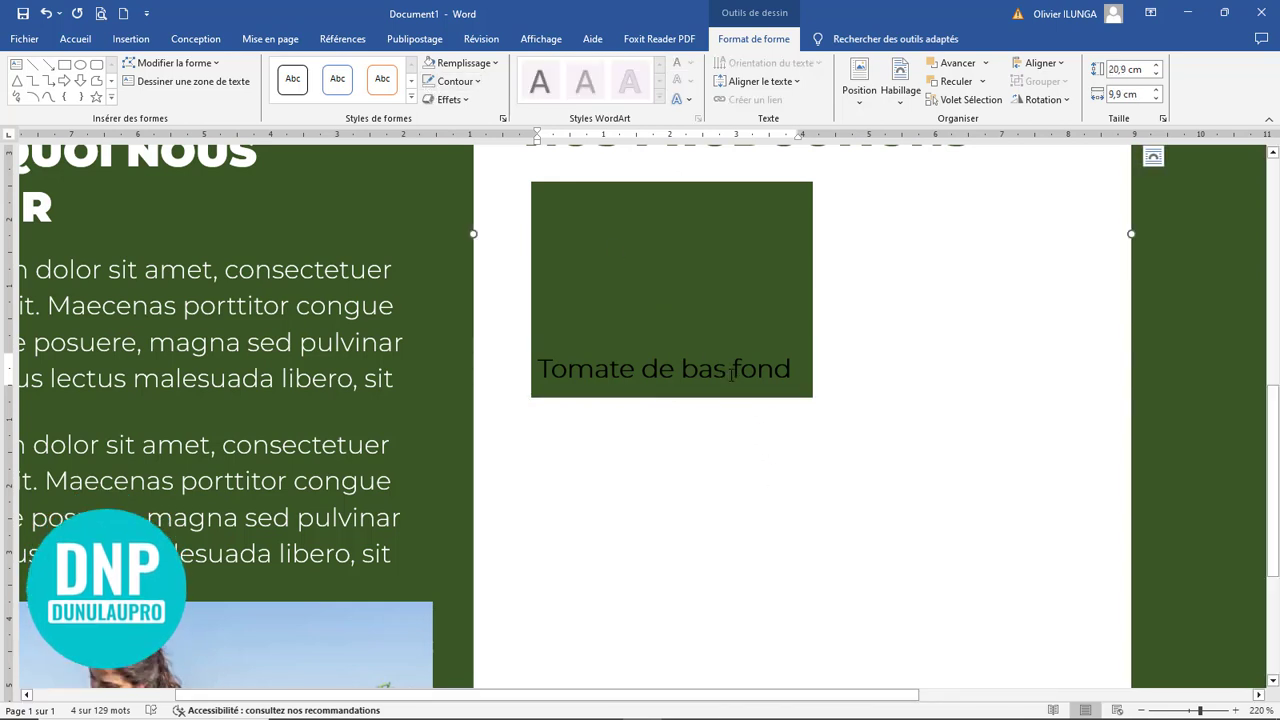
click(730, 345)
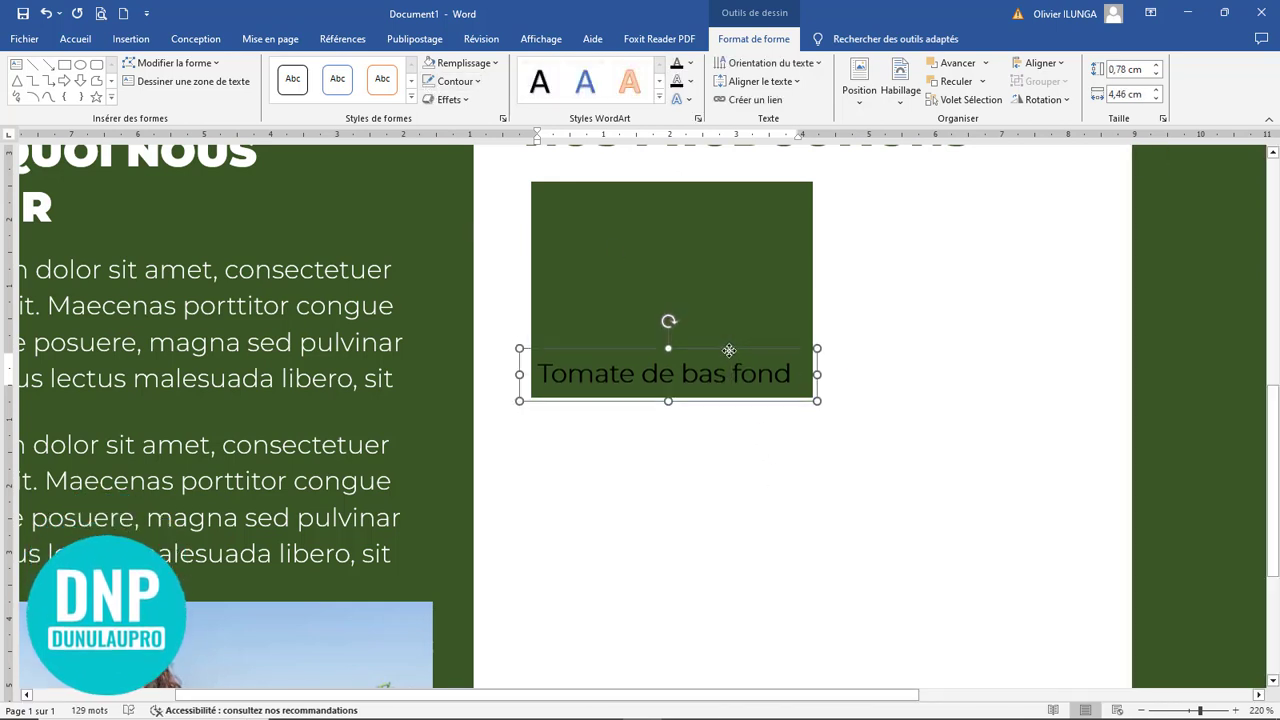
drag(729, 350, 728, 353)
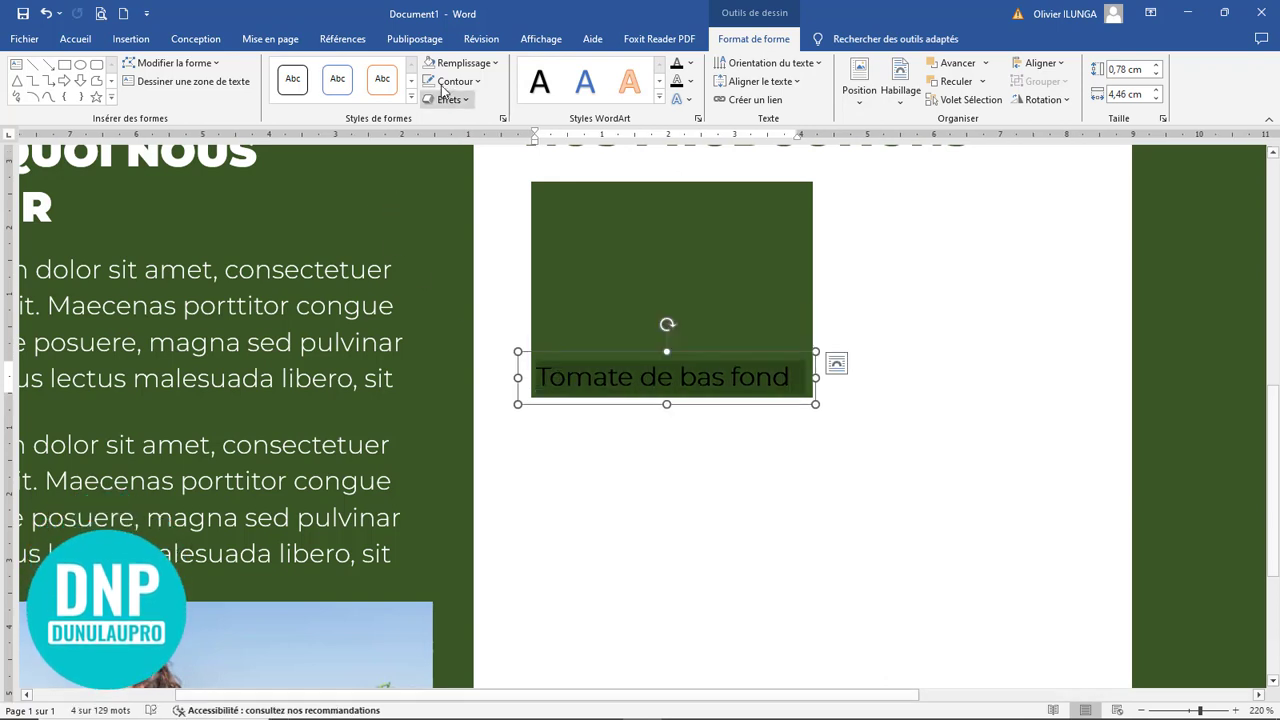
- Set the font colour of the "Tomate de bas fond" caption to white
click(76, 44)
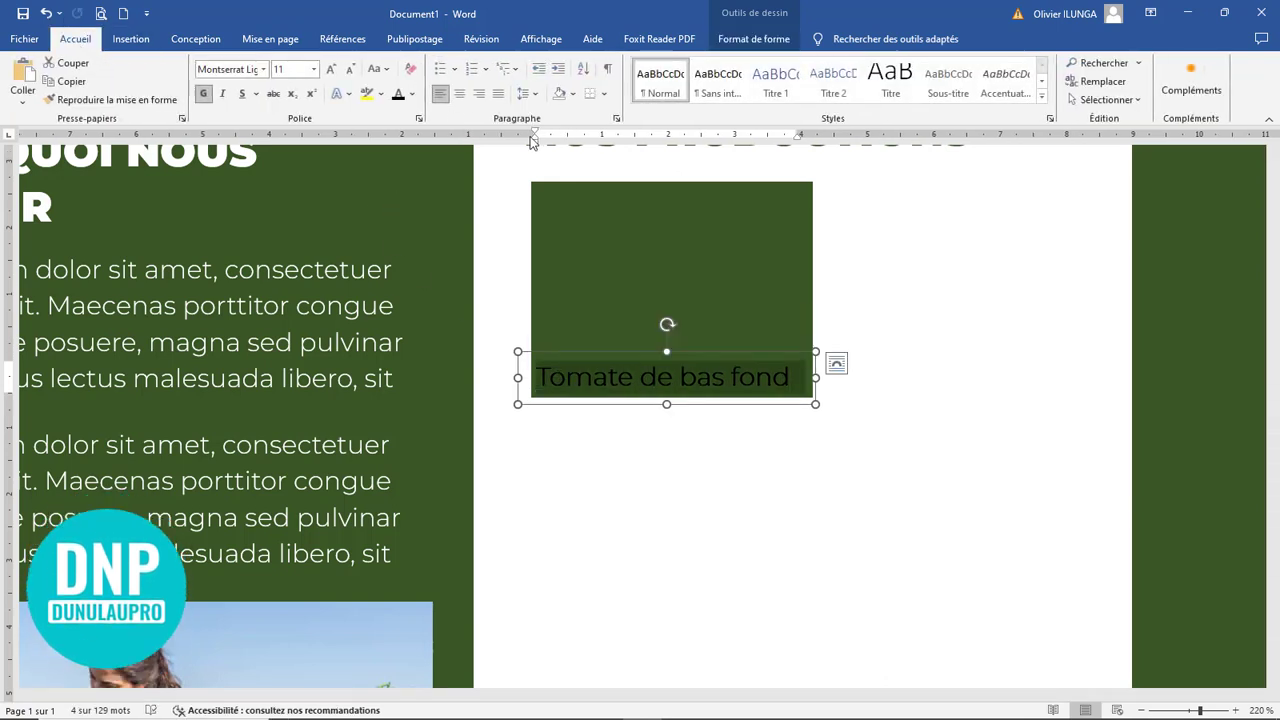
click(416, 96)
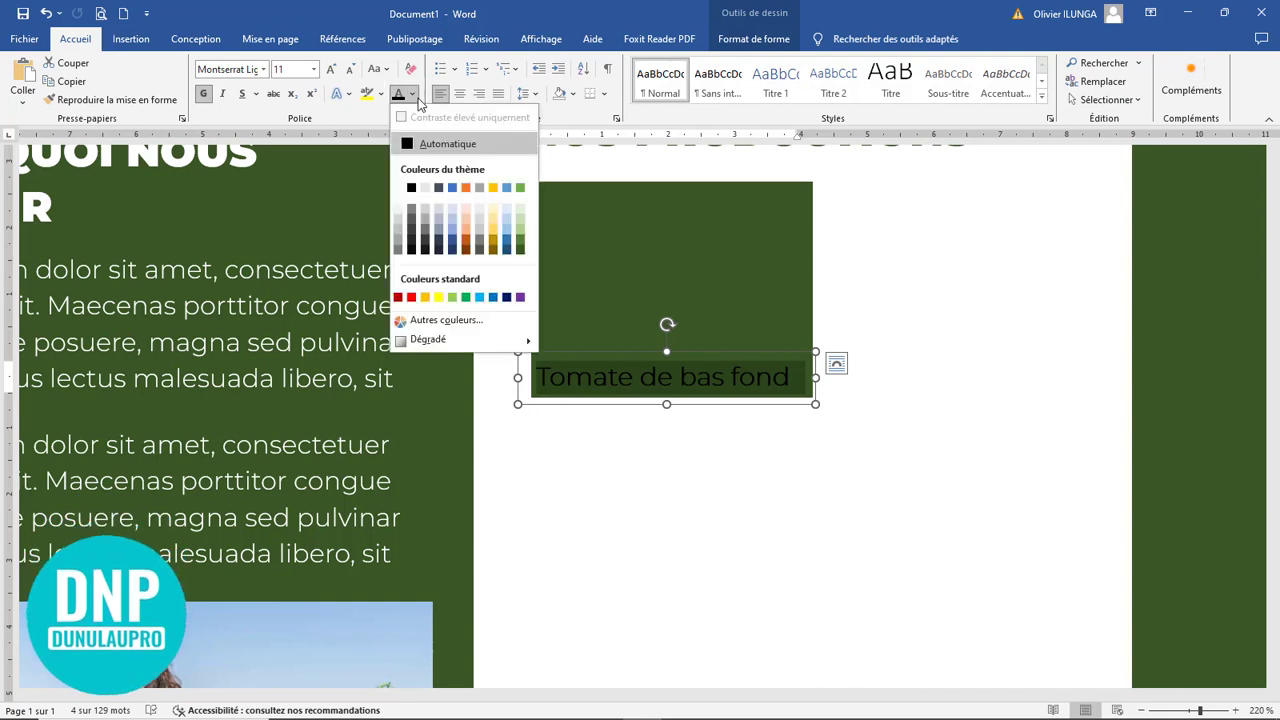
click(398, 189)
click(796, 392)
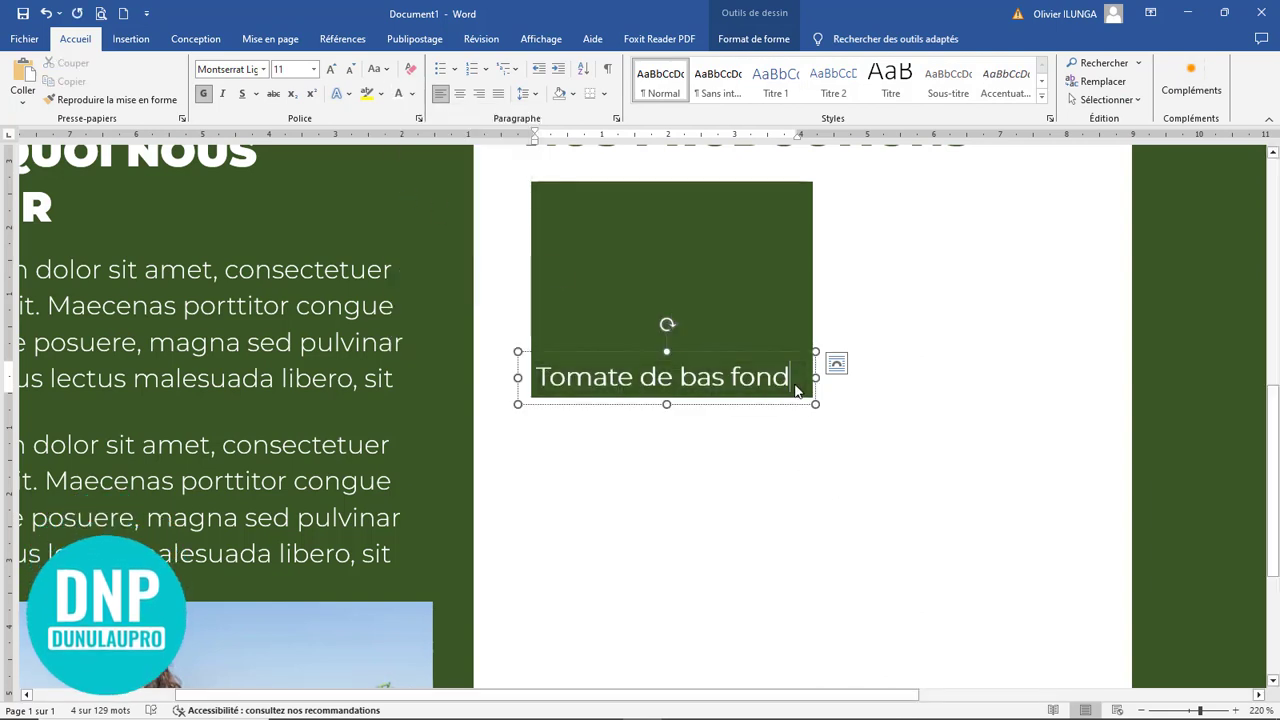
click(900, 432)
click(672, 352)
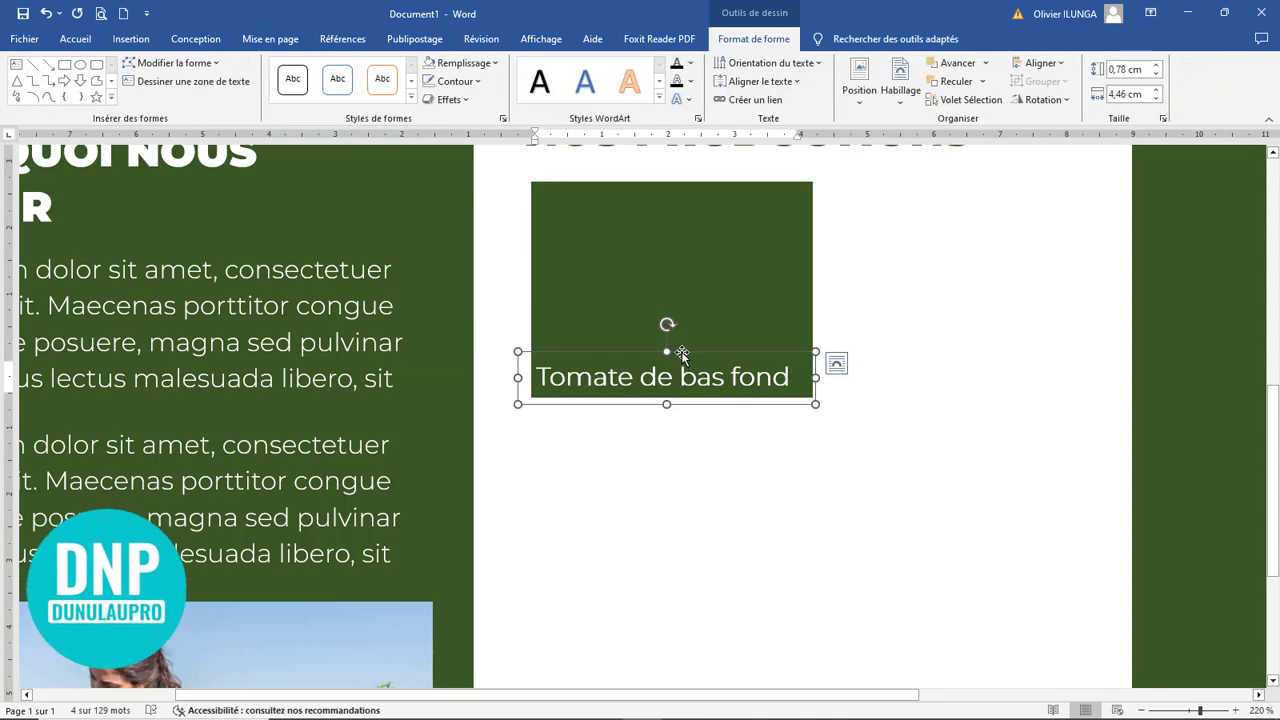
click(685, 259)
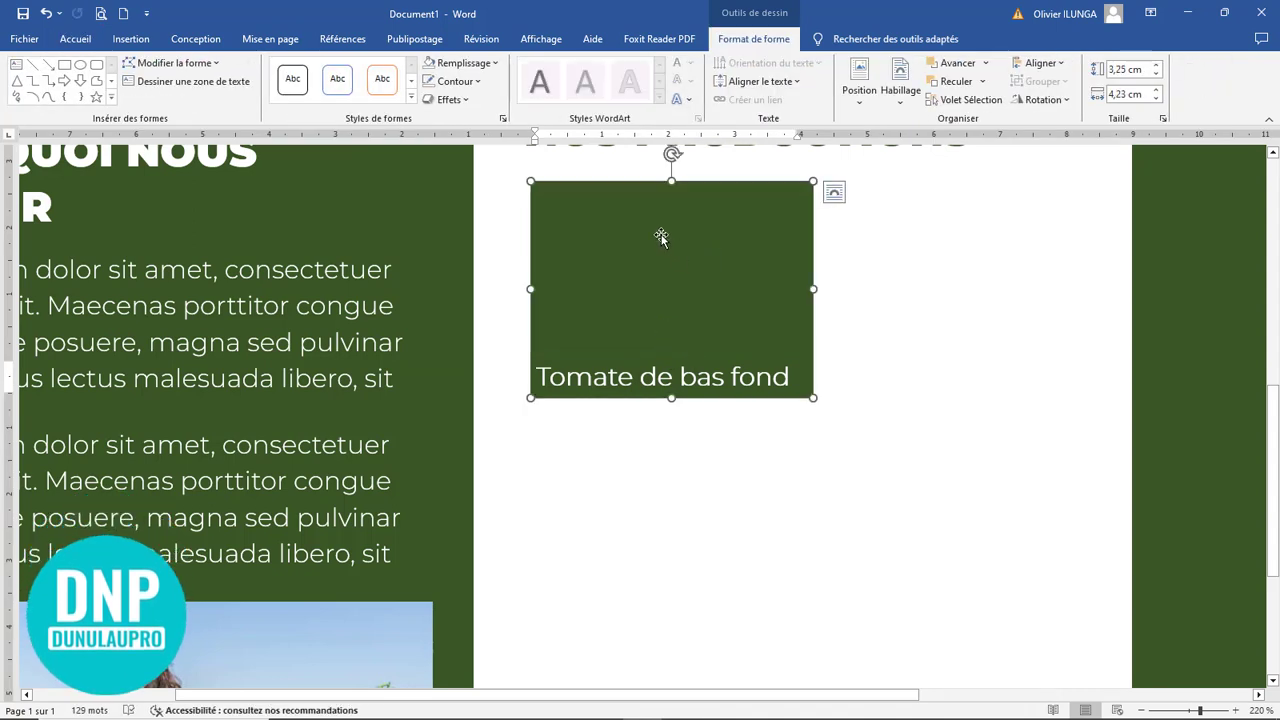
click(715, 362)
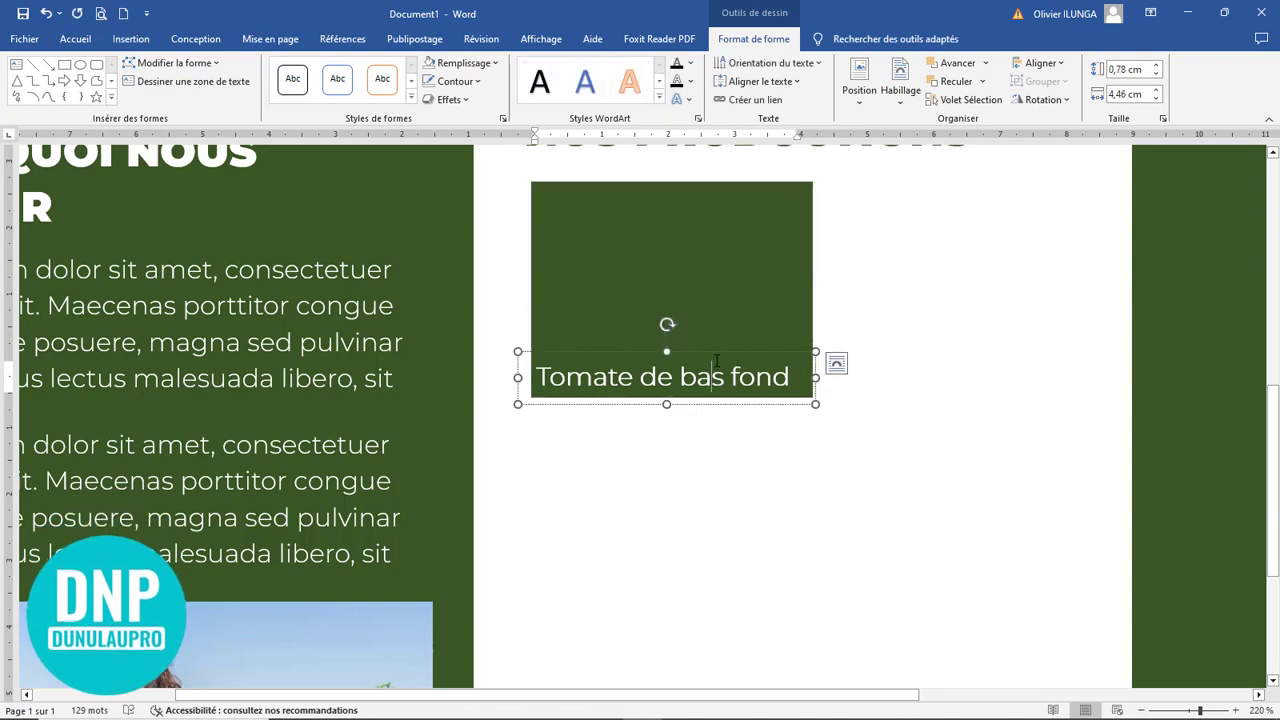
- Fill the large green rectangle behind the "Tomate de bas fond" caption with image 3 from folder 1, working offline
click(672, 248)
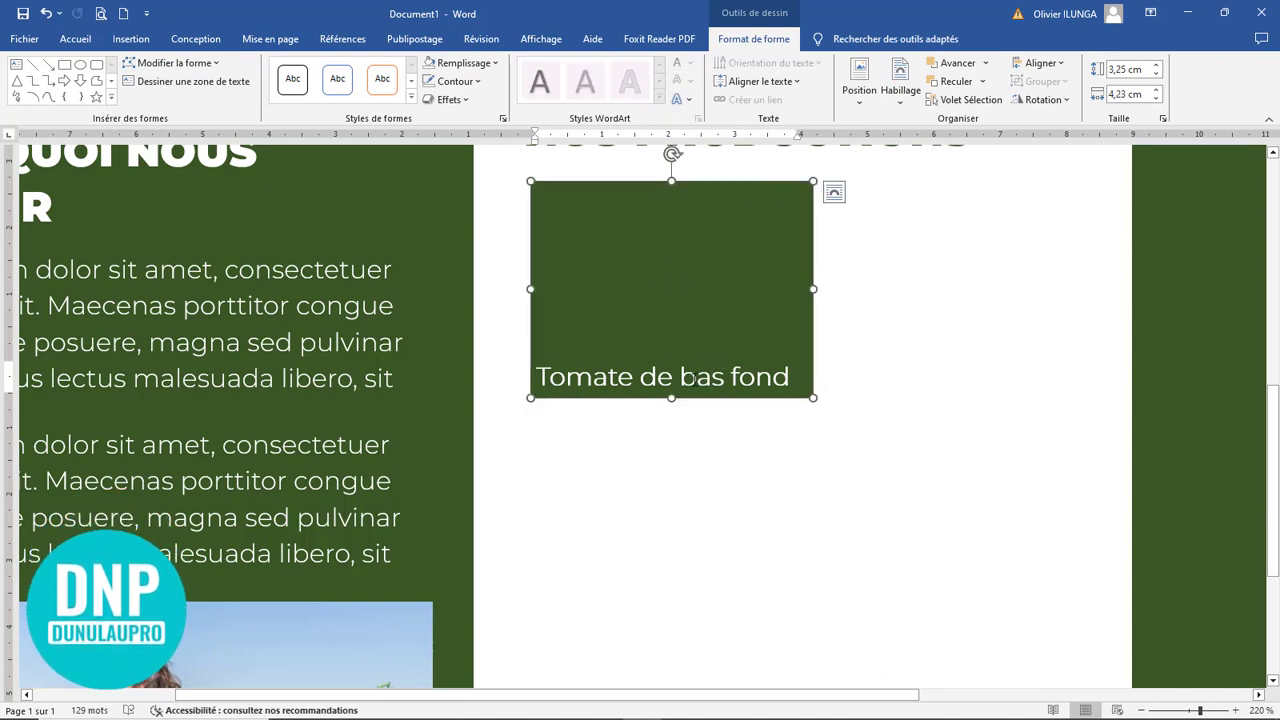
click(697, 376)
click(658, 230)
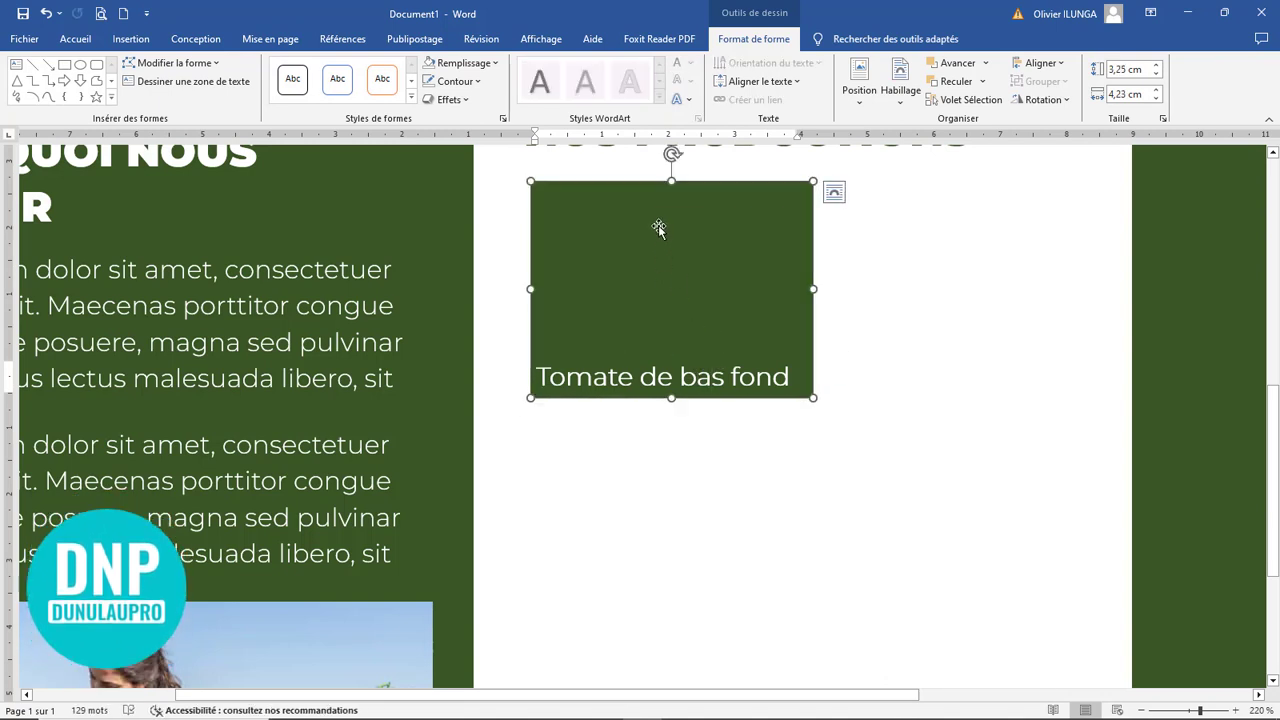
right_click(659, 229)
click(618, 224)
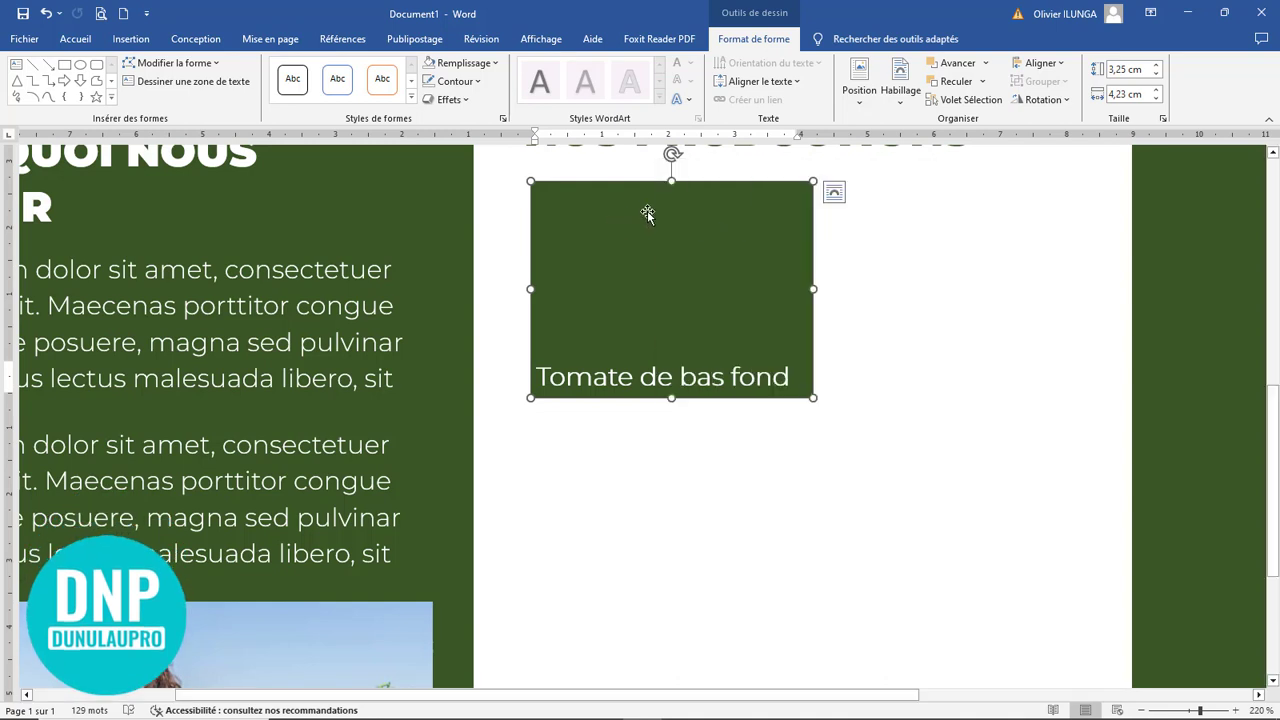
right_click(648, 211)
click(726, 172)
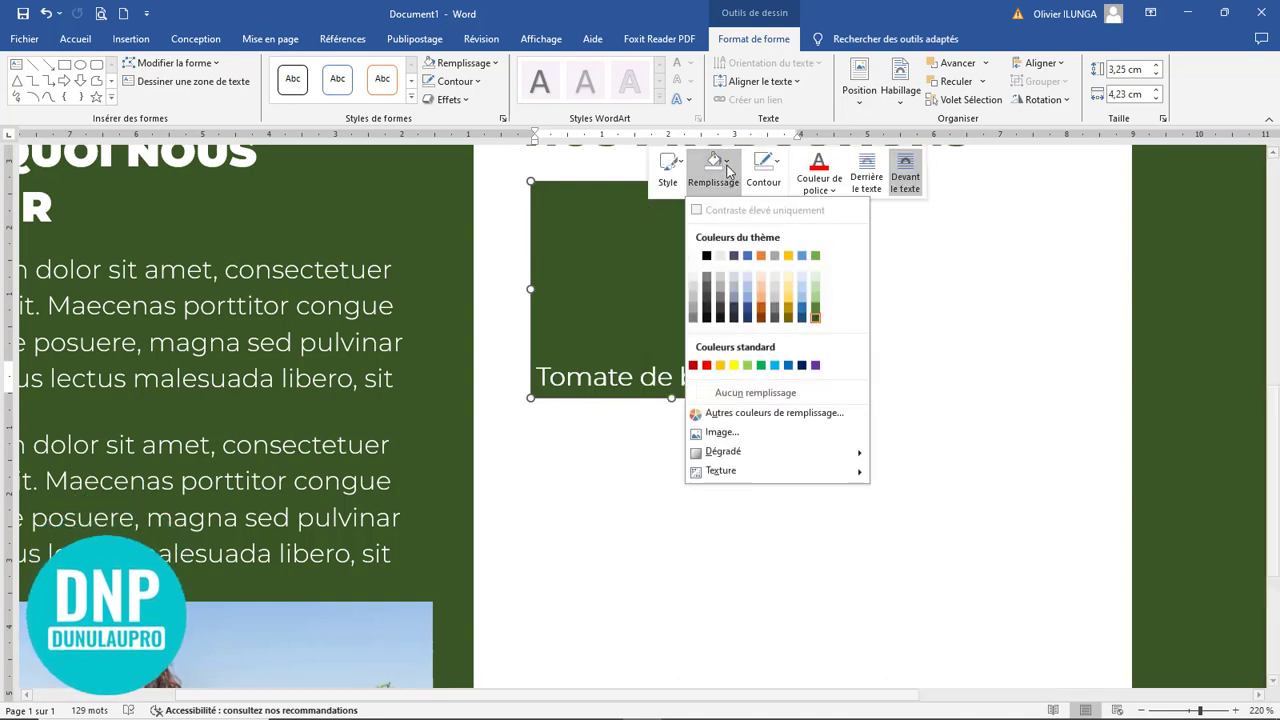
click(737, 430)
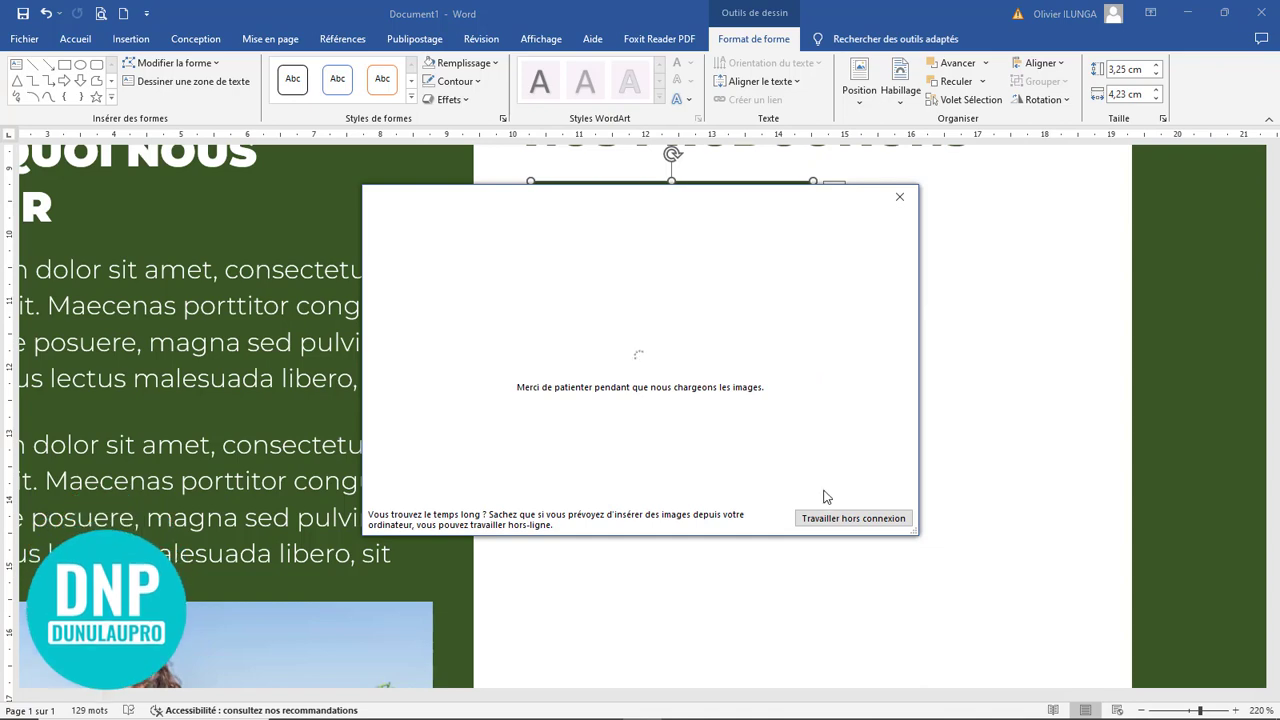
click(810, 518)
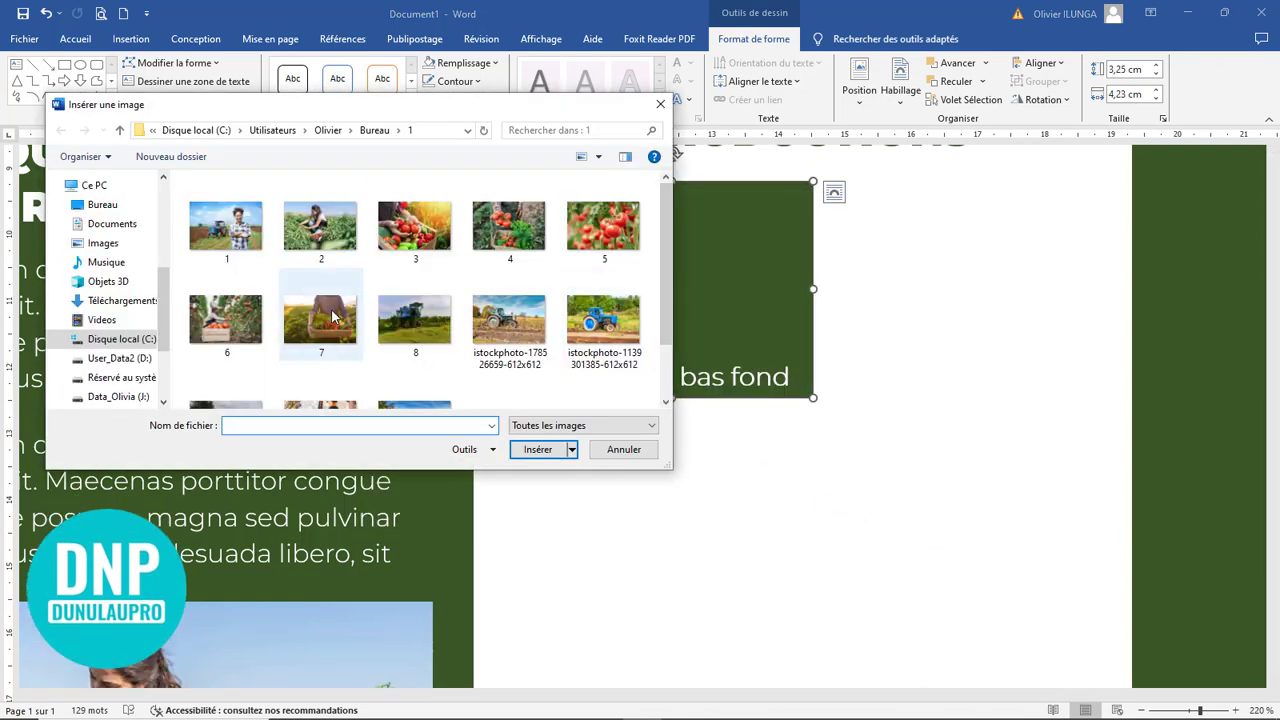
click(420, 230)
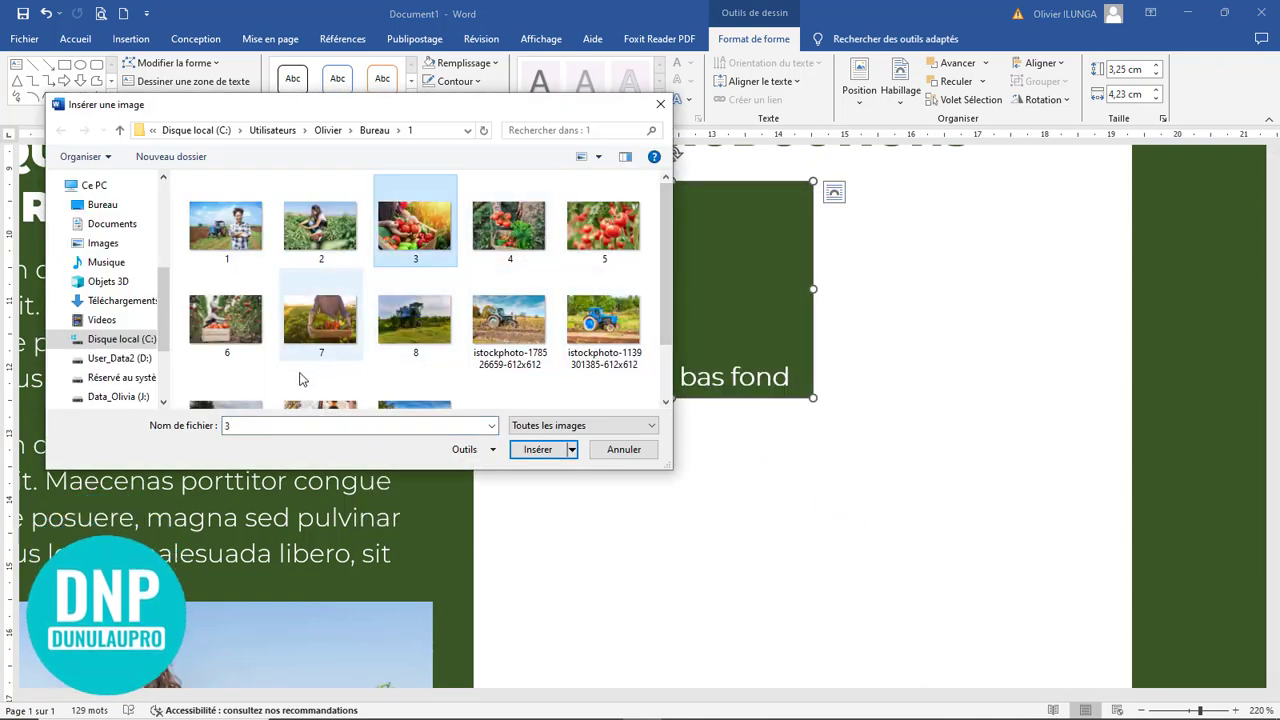
click(561, 450)
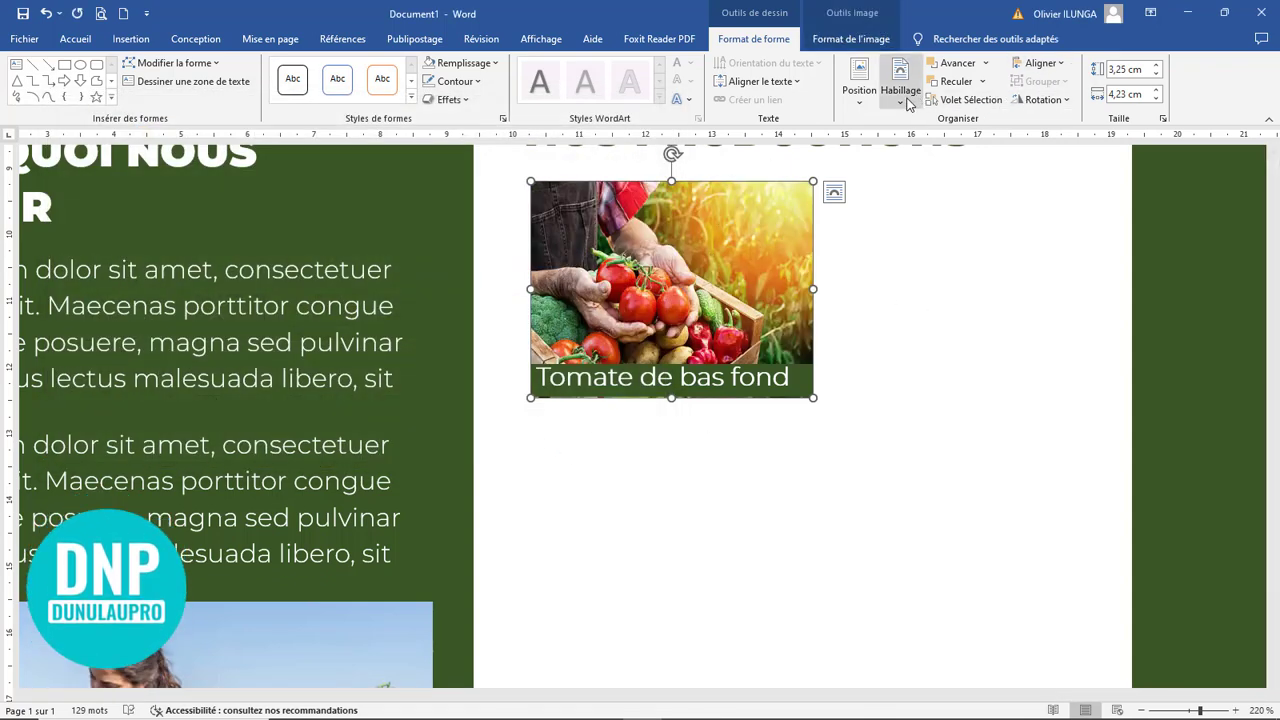
- Crop the tomato picture with the Fill option so it covers its rectangle, and adjust its position within the frame
click(865, 45)
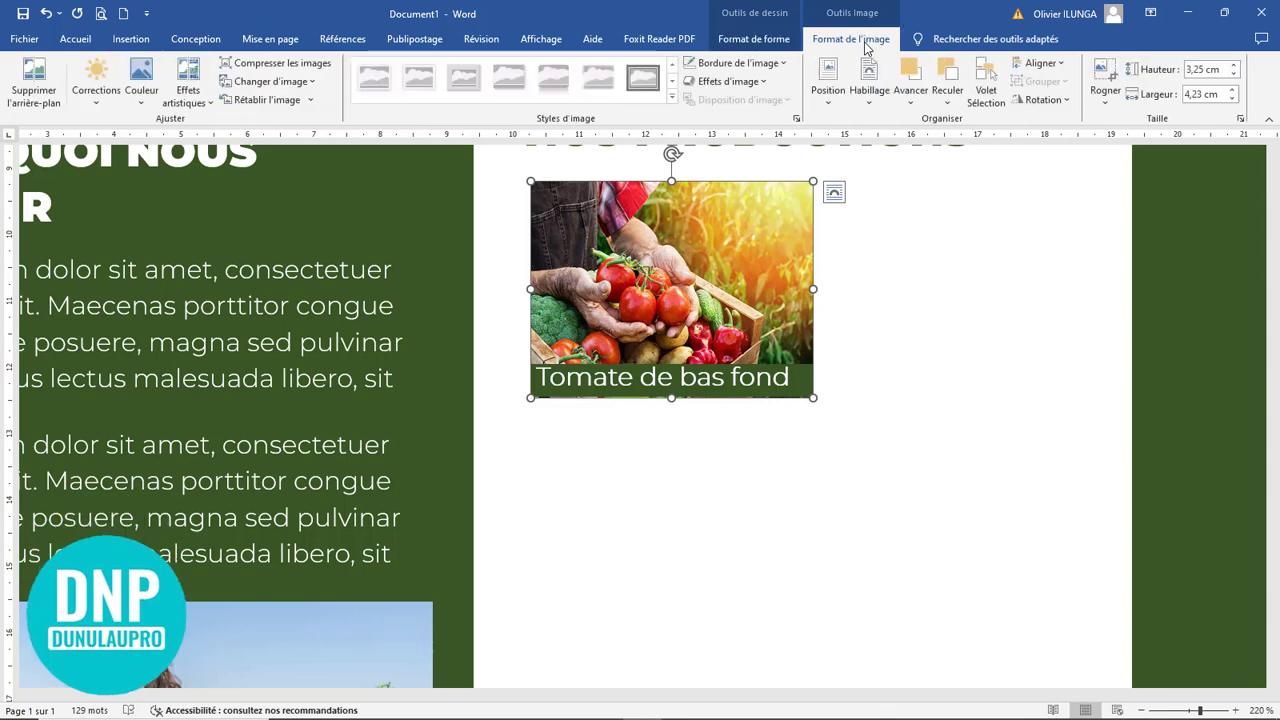
click(1107, 103)
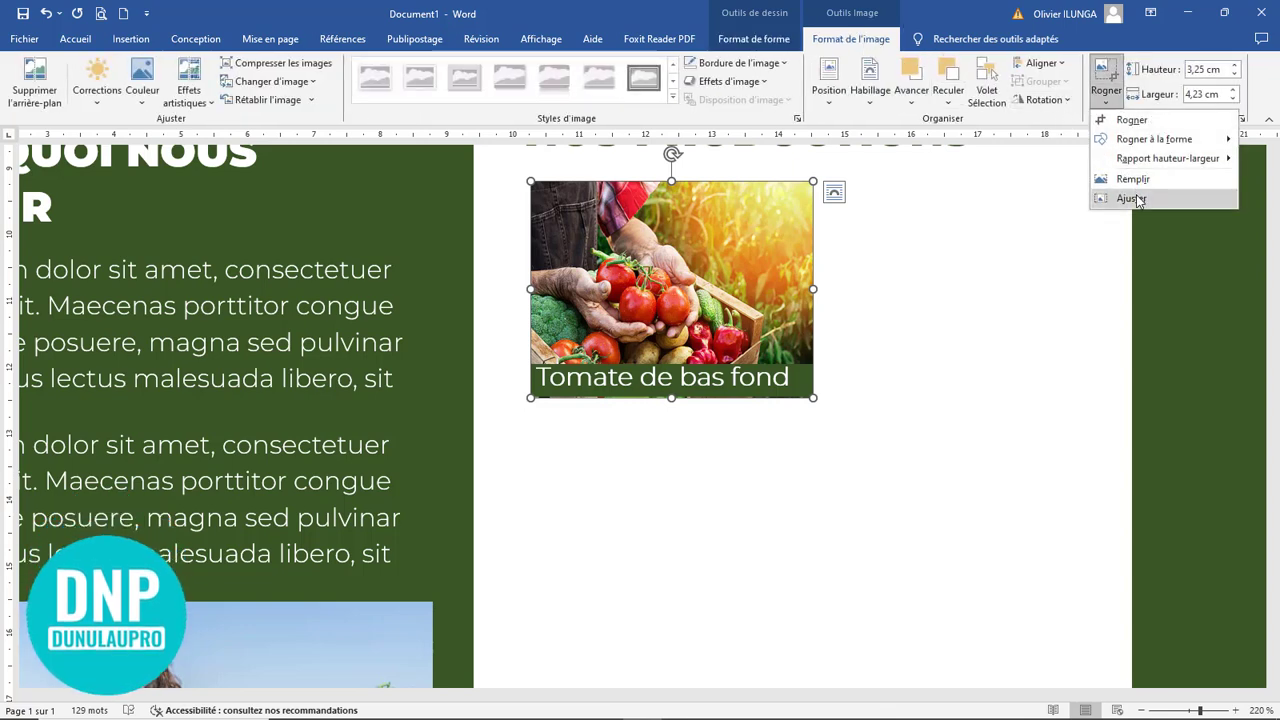
click(1136, 182)
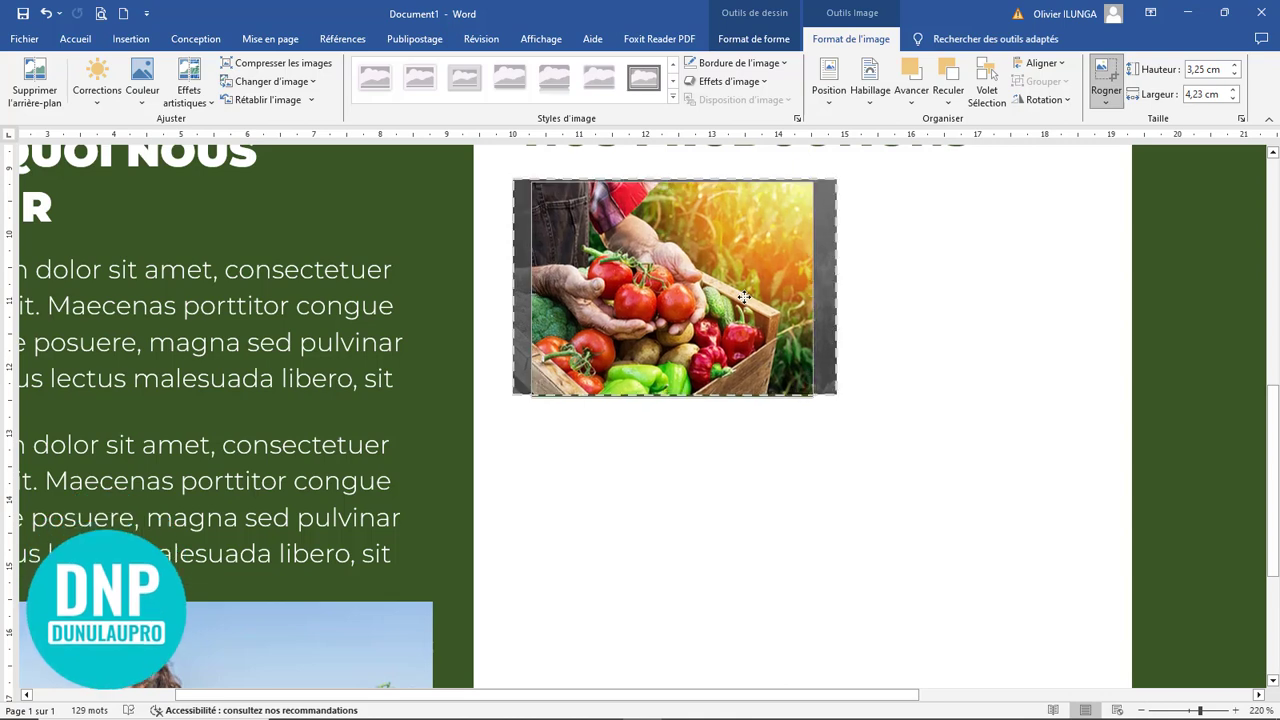
drag(744, 297, 804, 276)
click(1105, 80)
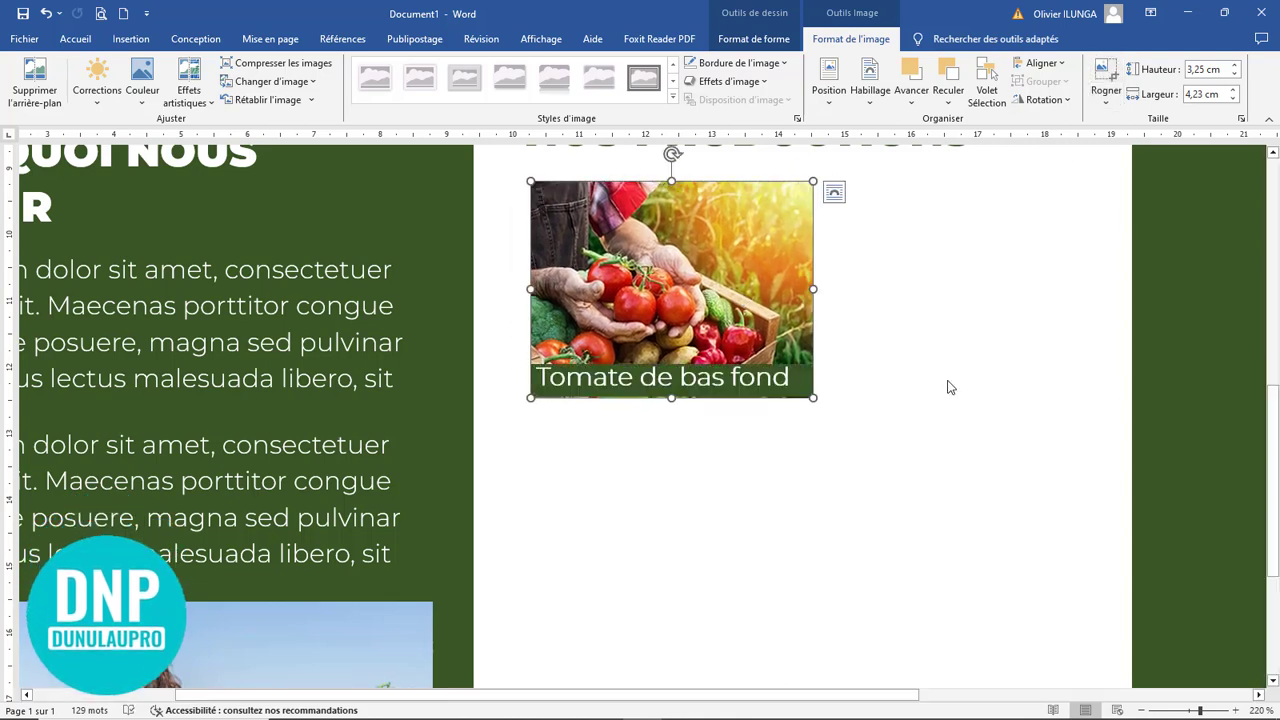
click(854, 363)
scroll(864, 328, up, 1)
scroll(864, 328, down, 13)
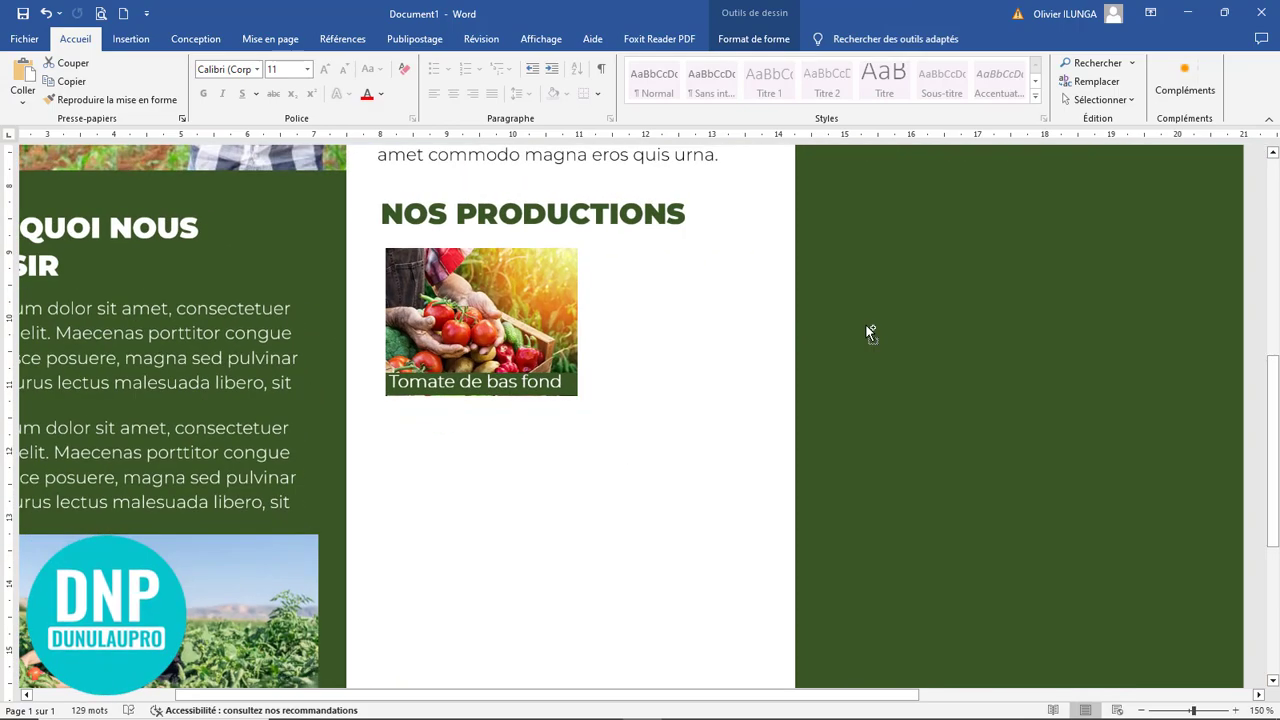
scroll(863, 343, up, 3)
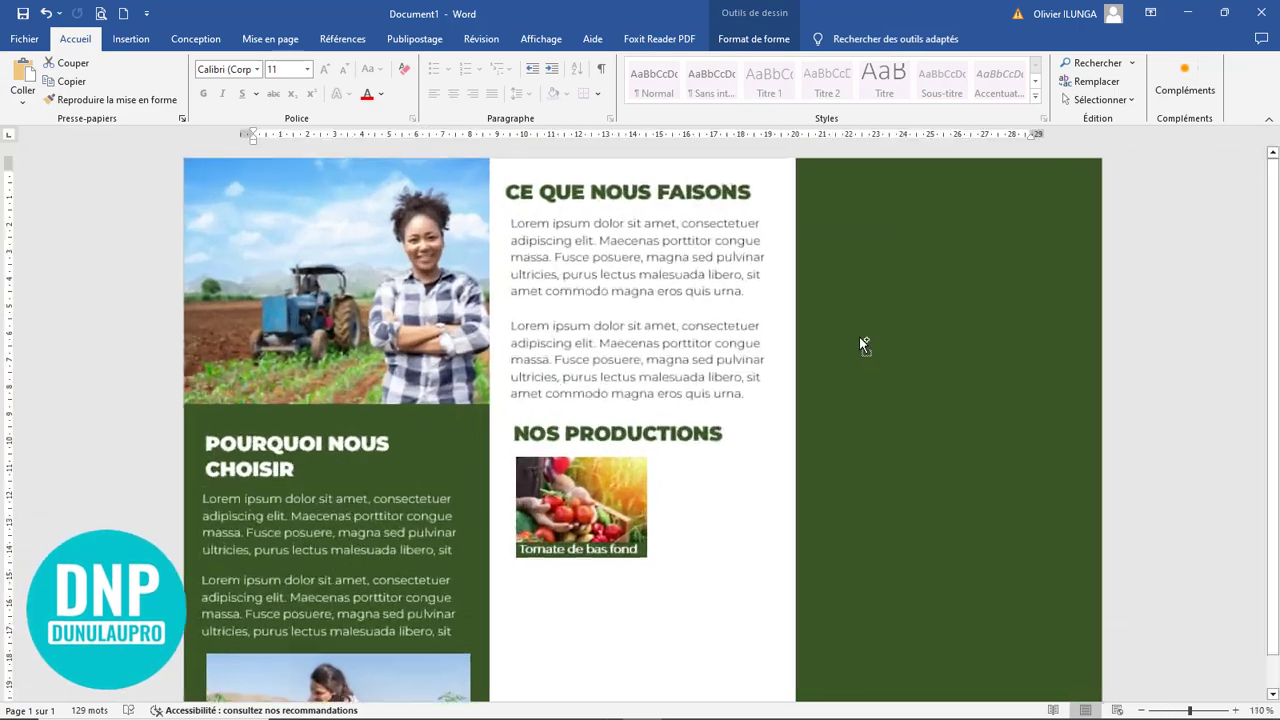
scroll(857, 337, down, 3)
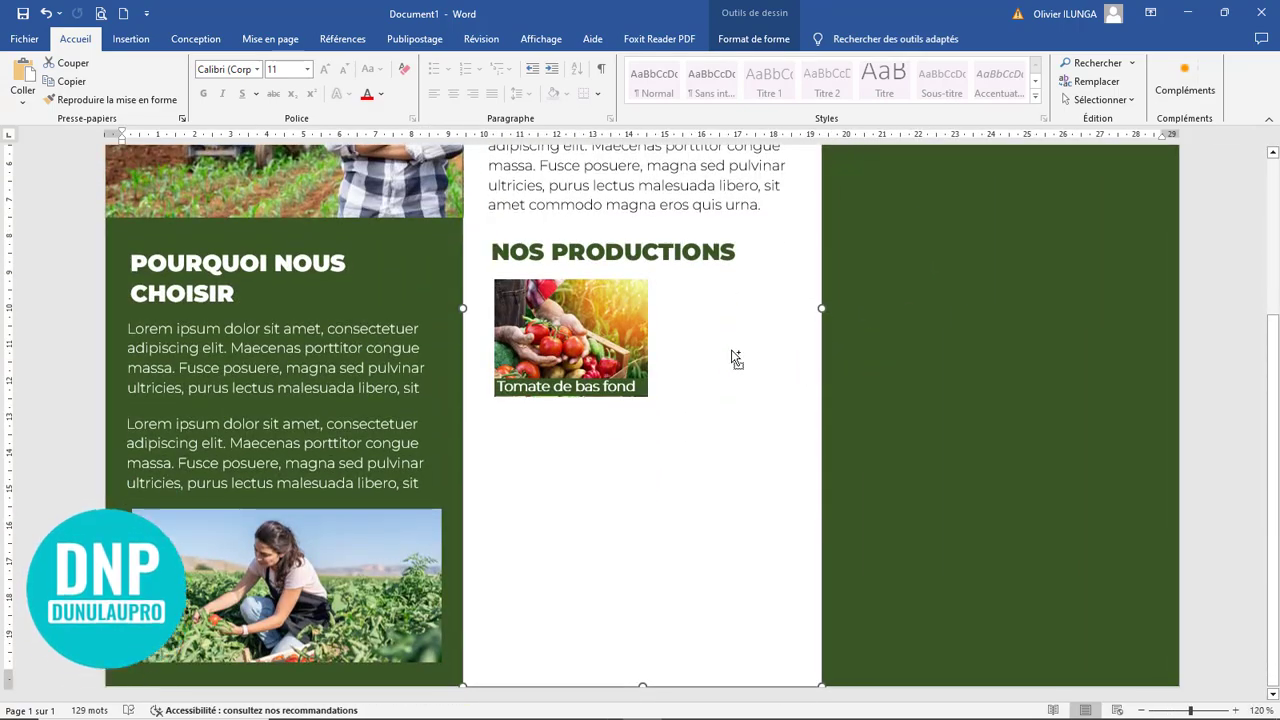
scroll(736, 358, up, 4)
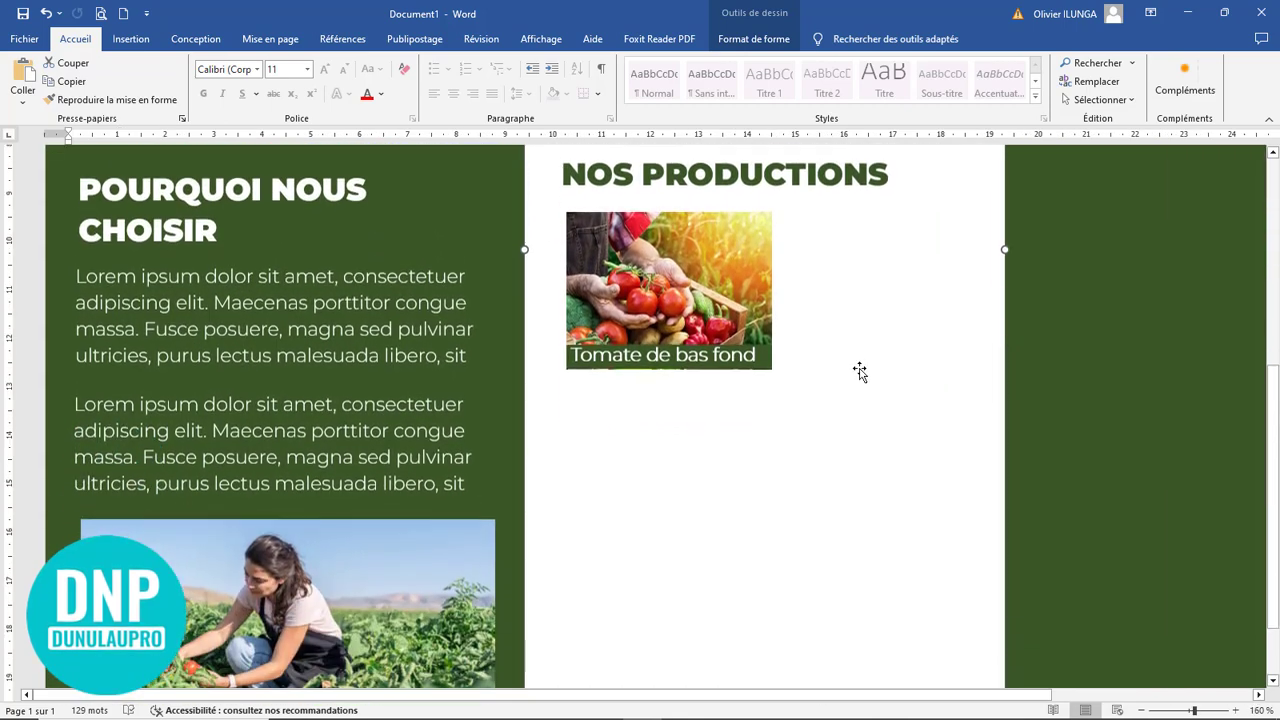
scroll(840, 360, down, 1)
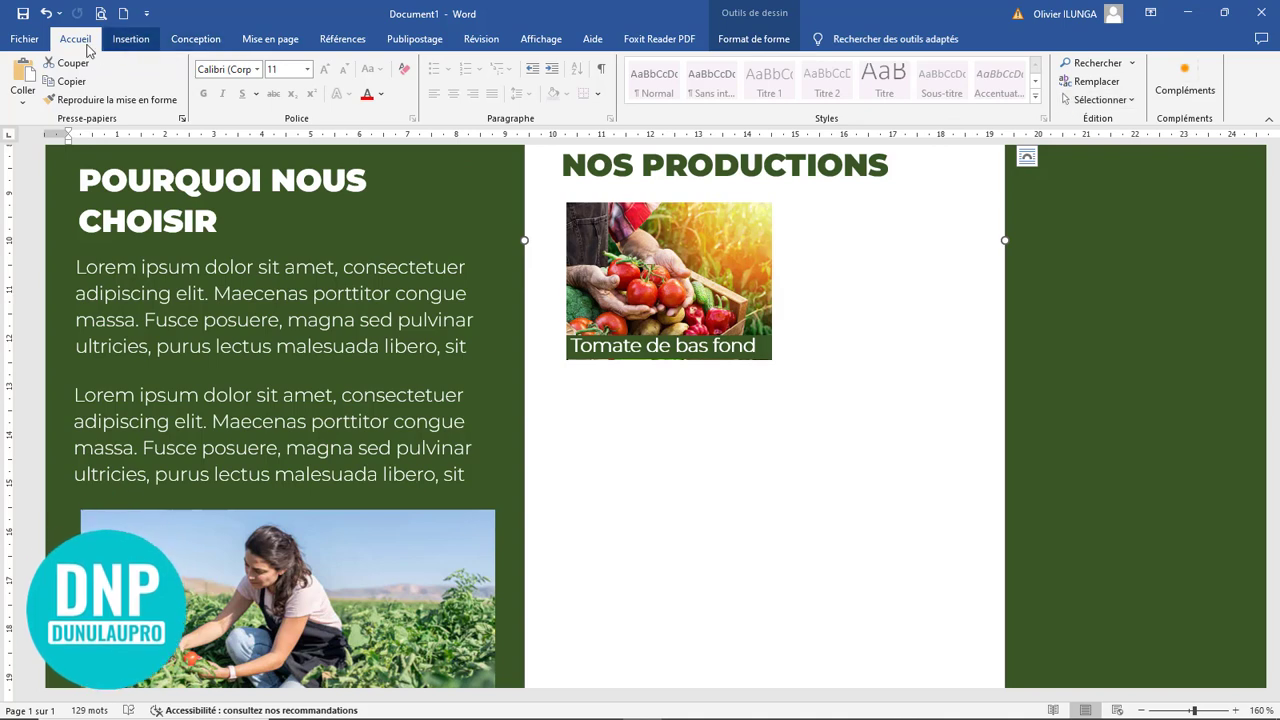
- Try to group the tomato photo, its green strip and the caption into one object, and undo the grouping
click(1100, 99)
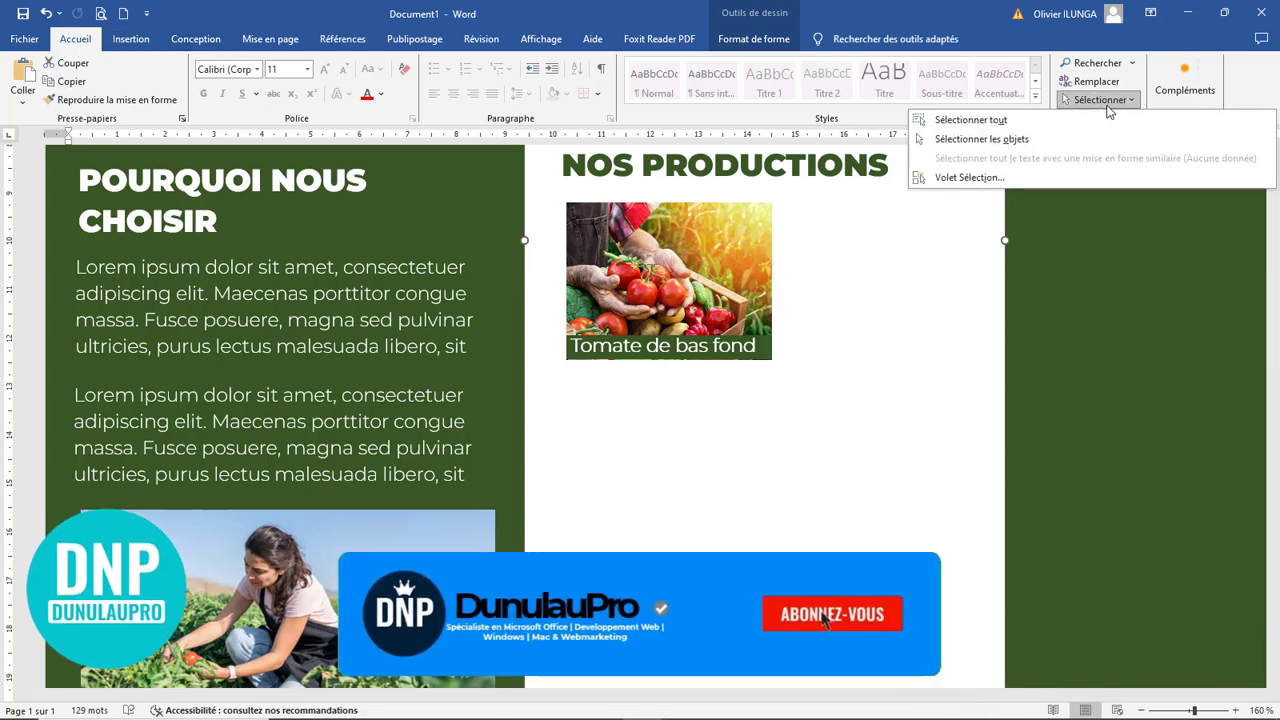
click(988, 147)
drag(930, 195, 548, 372)
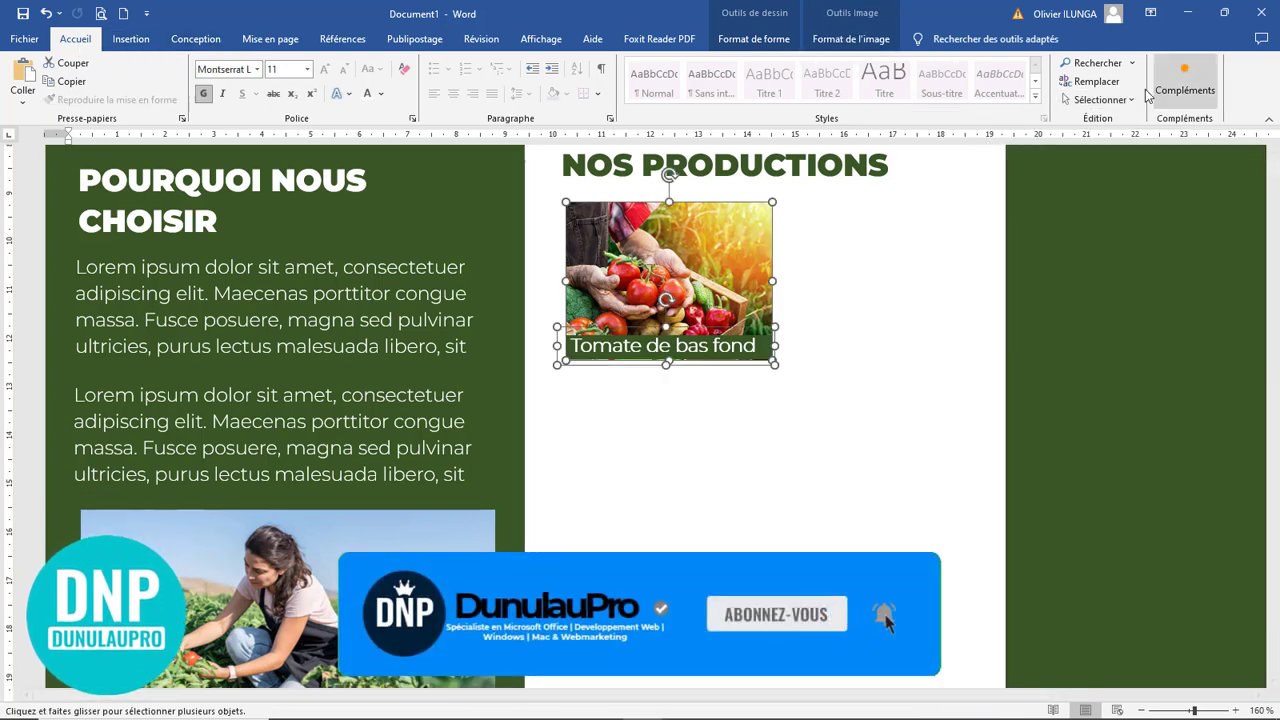
click(1100, 99)
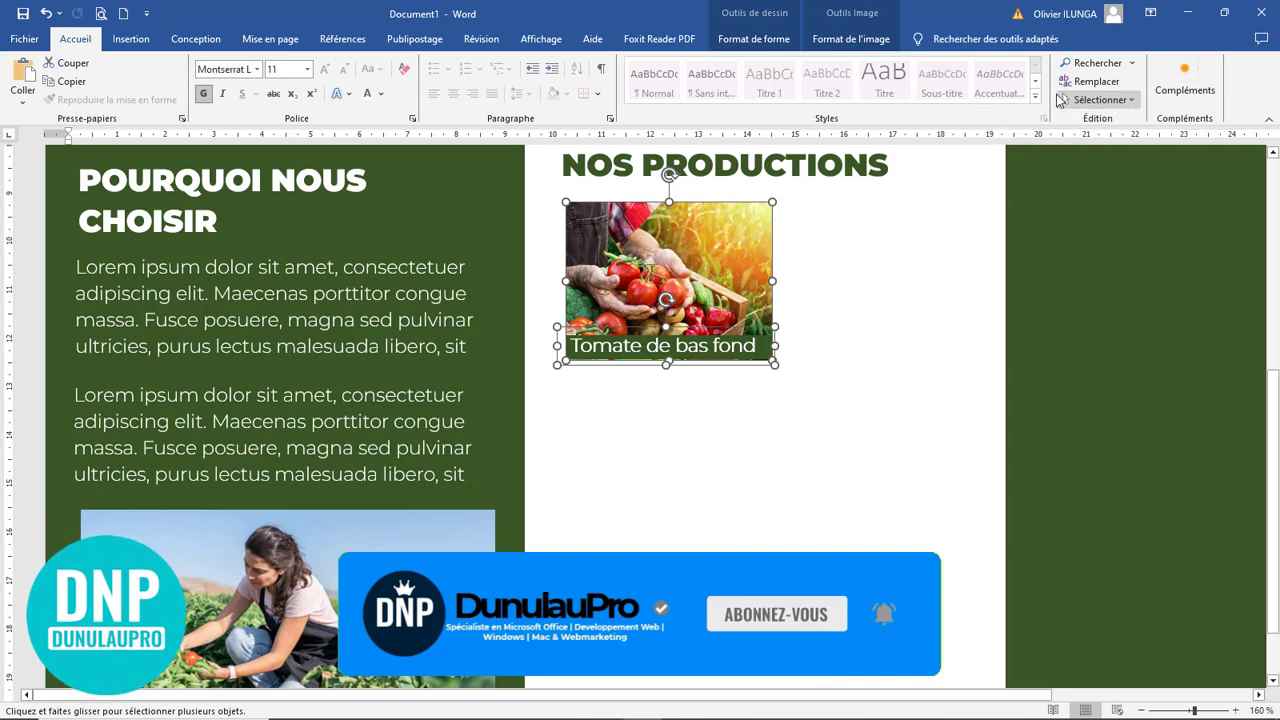
click(1020, 140)
click(805, 39)
click(753, 39)
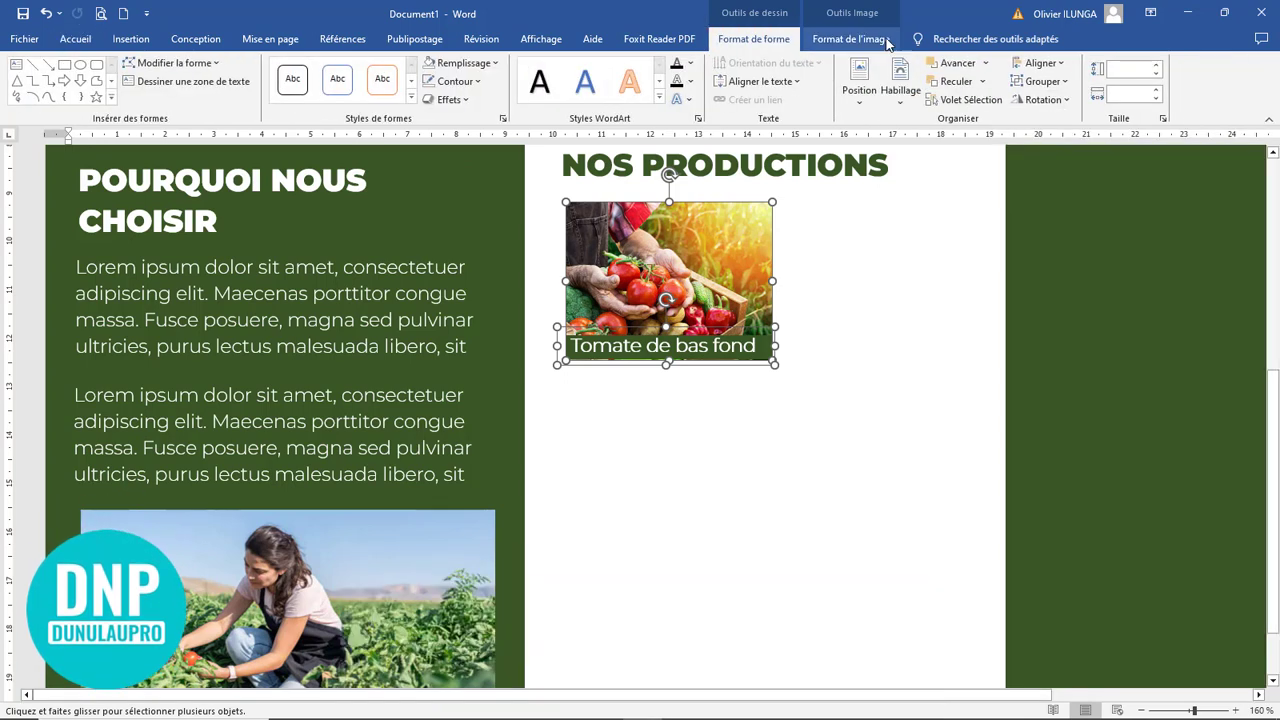
click(851, 39)
click(1066, 84)
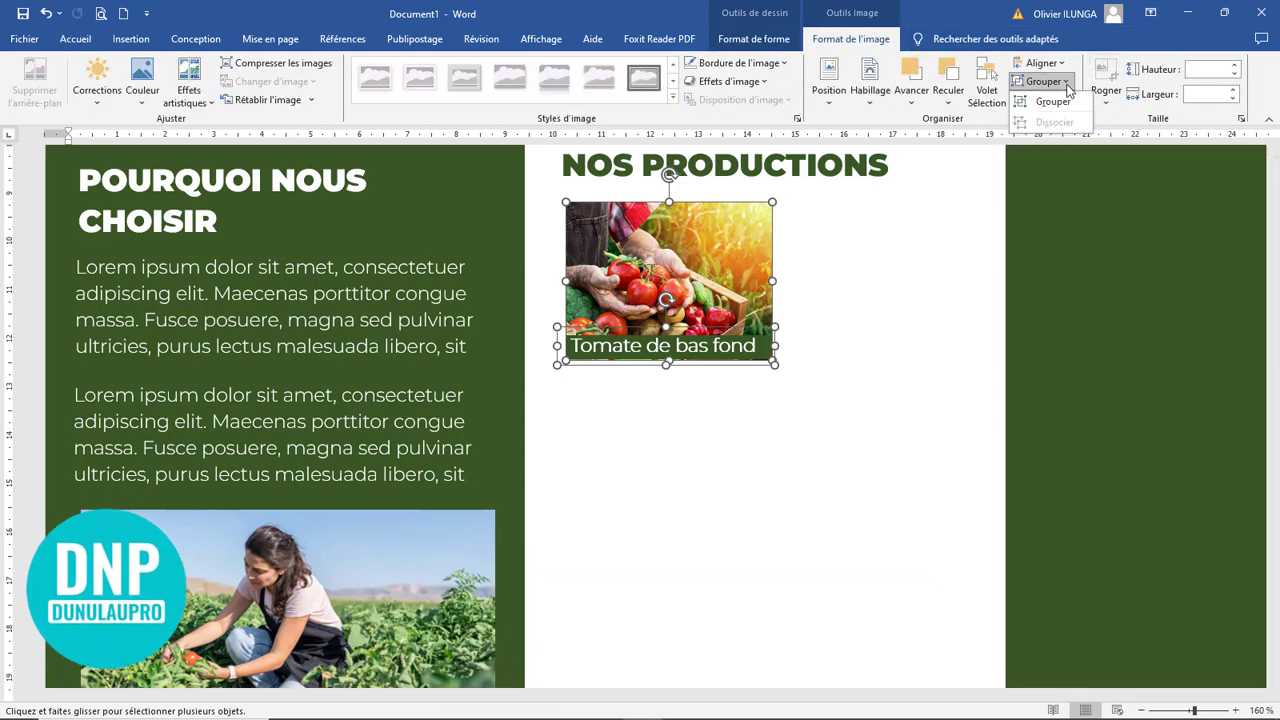
click(1045, 102)
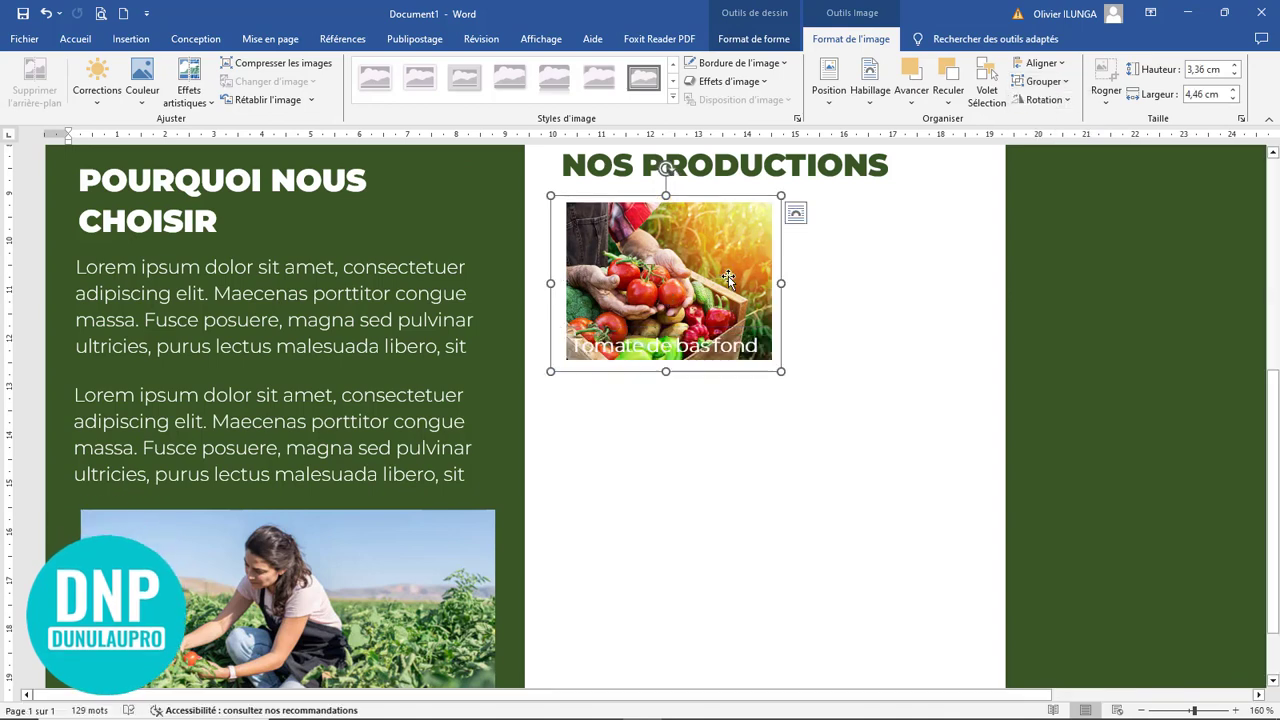
click(47, 17)
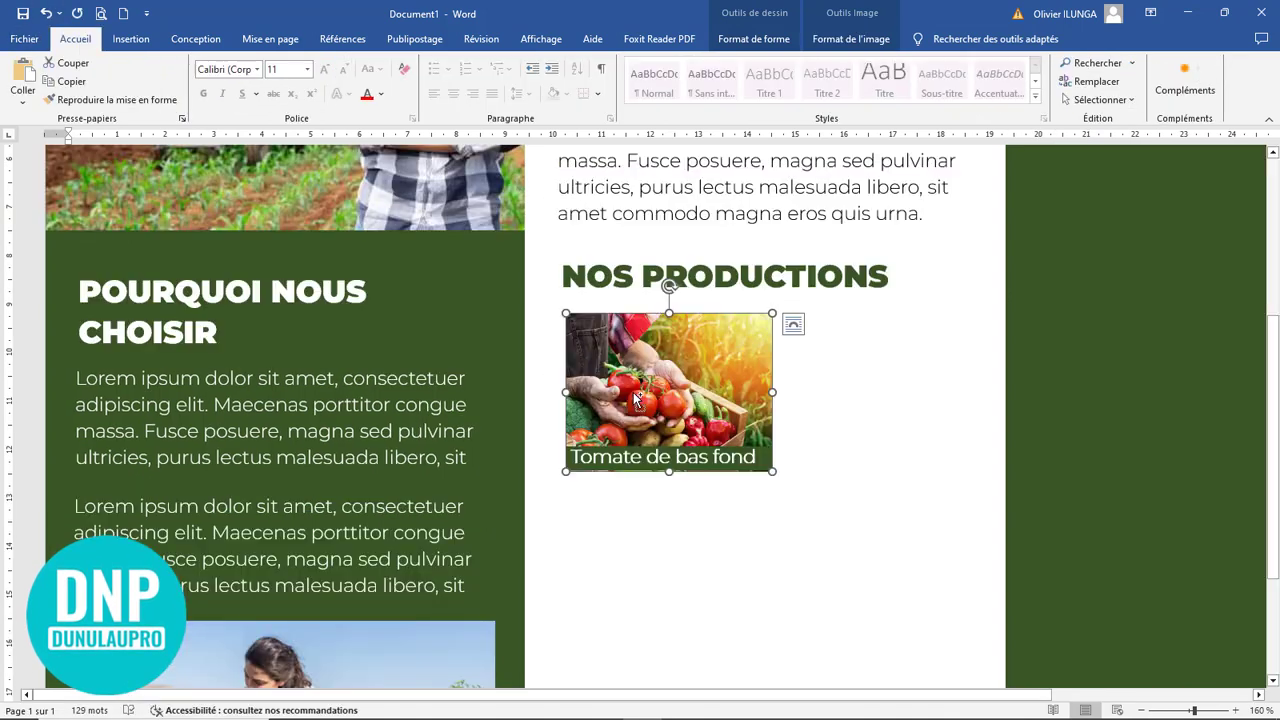
click(47, 17)
- Duplicate the tomato photo under NOS PRODUCTIONS to build a grid of two columns and three rows
drag(841, 383, 811, 397)
drag(799, 398, 791, 392)
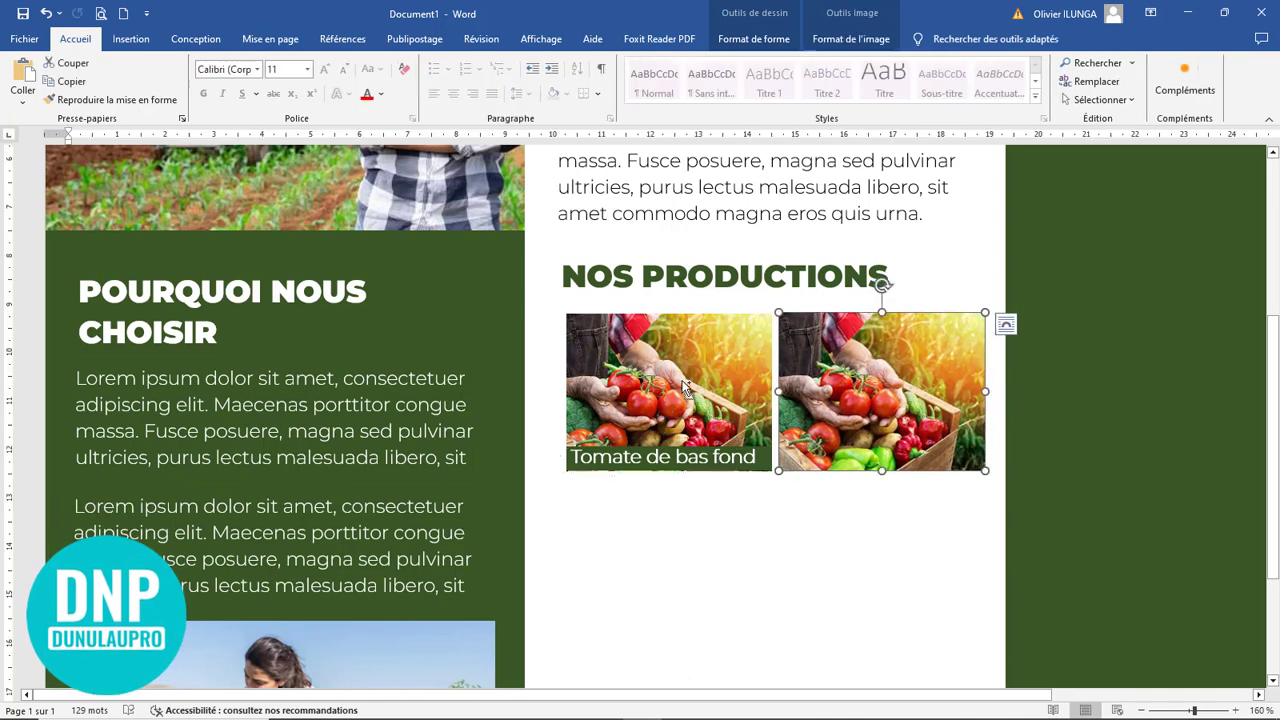
drag(697, 389, 690, 529)
scroll(793, 523, down, 3)
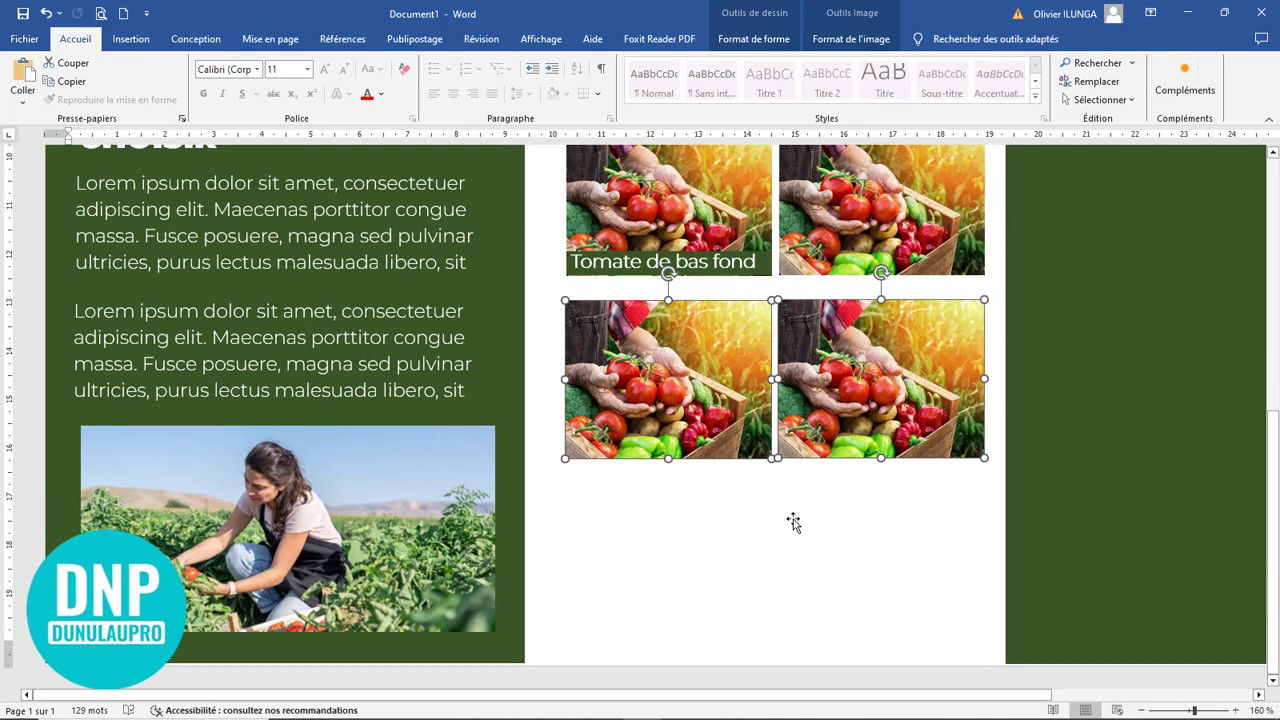
drag(702, 379, 707, 551)
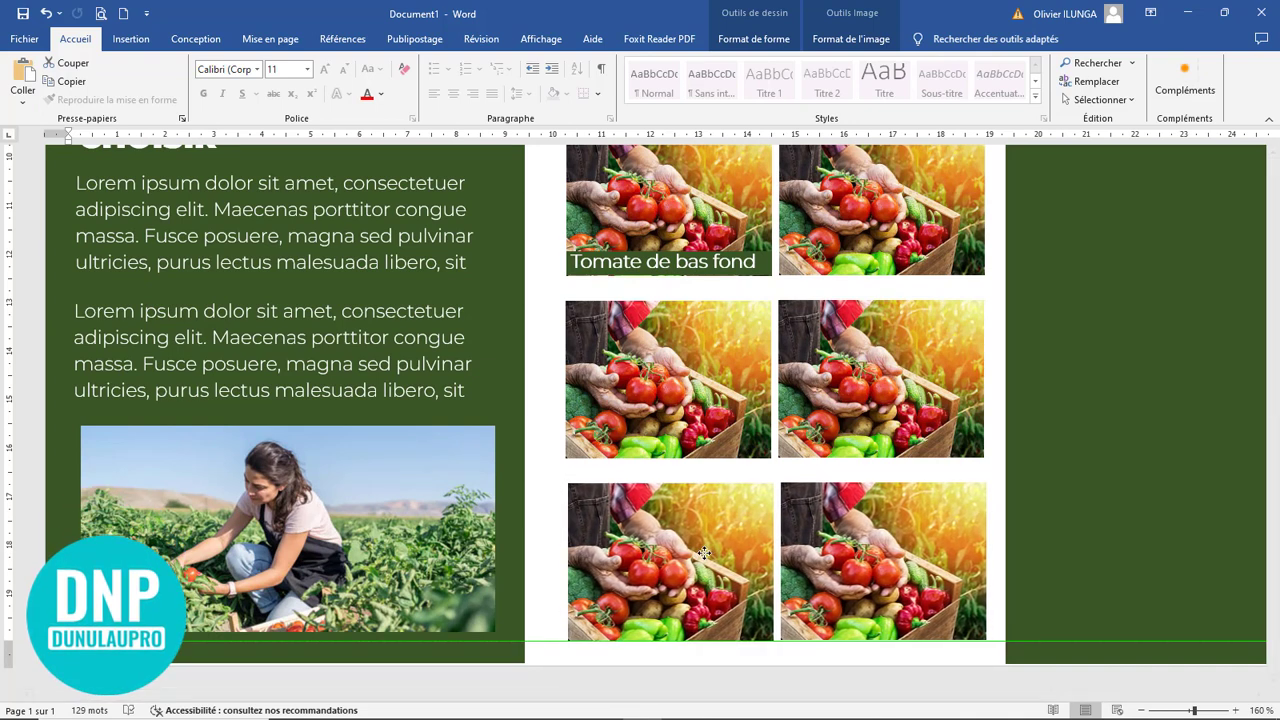
click(868, 380)
scroll(800, 450, up, 3)
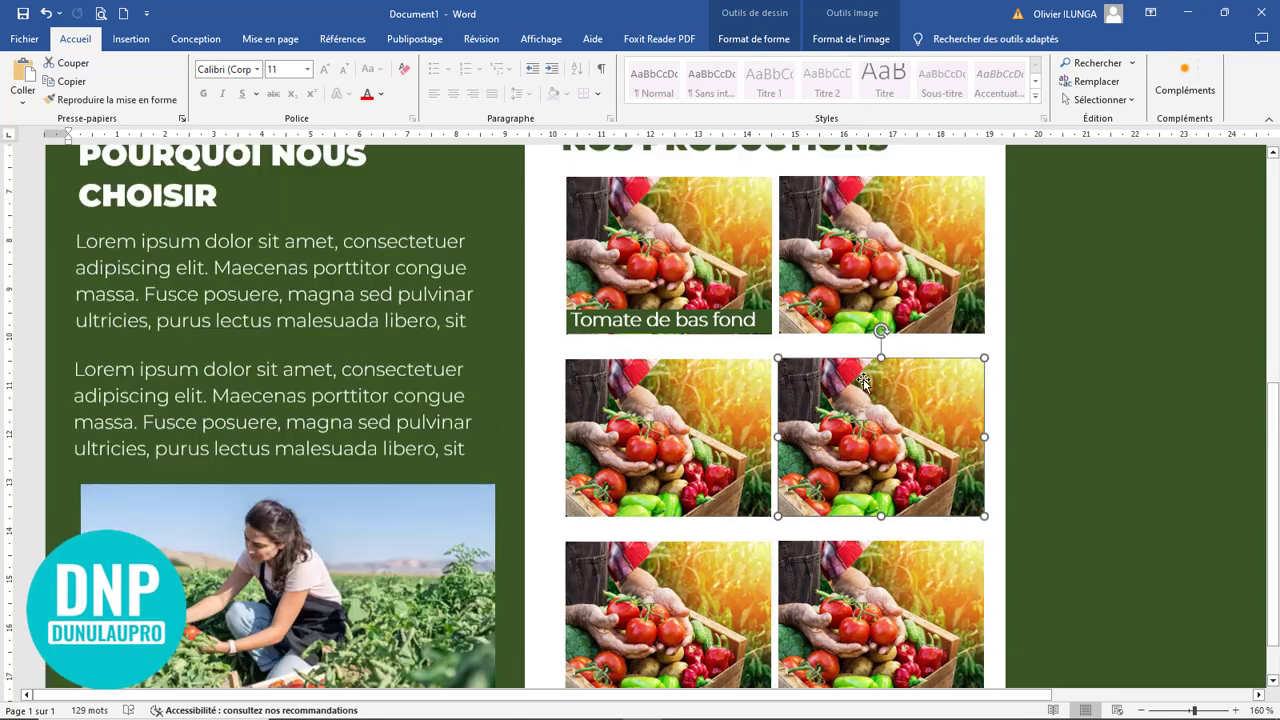
- Copy the "Tomate de bas fond" caption onto the second photo's lower edge, fill it dark green and fit it to about 4.27 cm wide
click(706, 553)
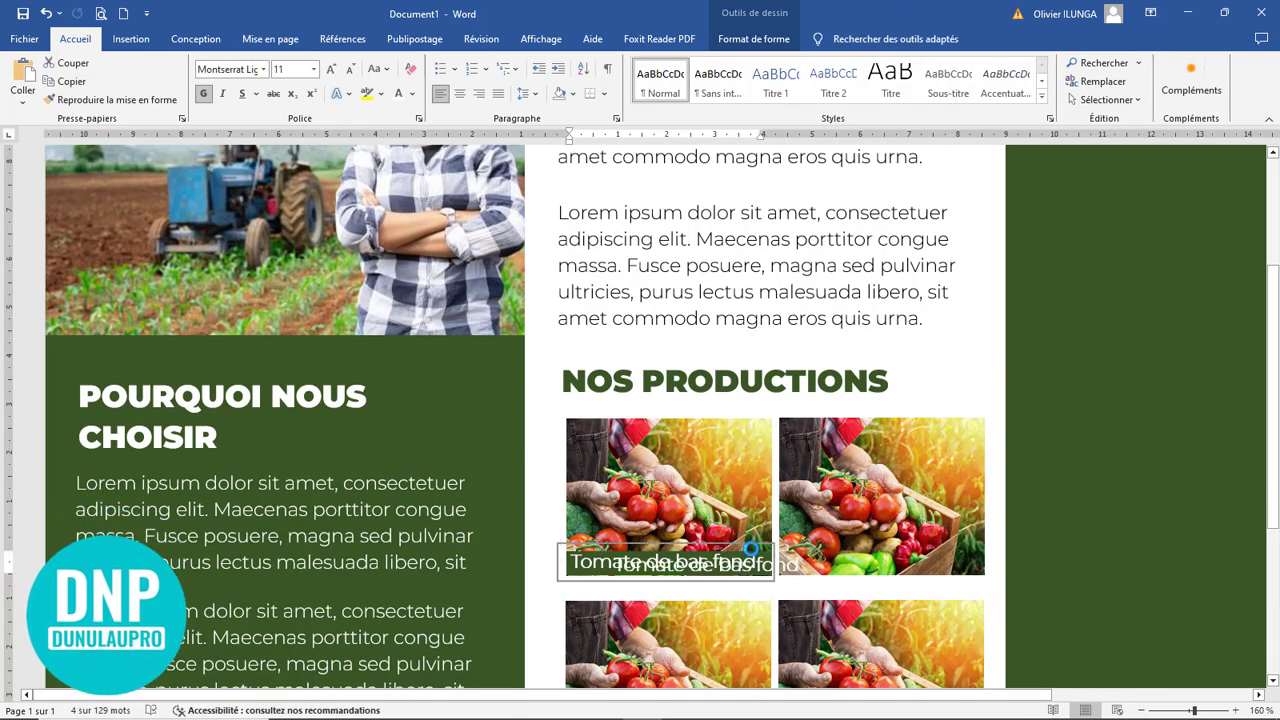
drag(900, 548, 912, 545)
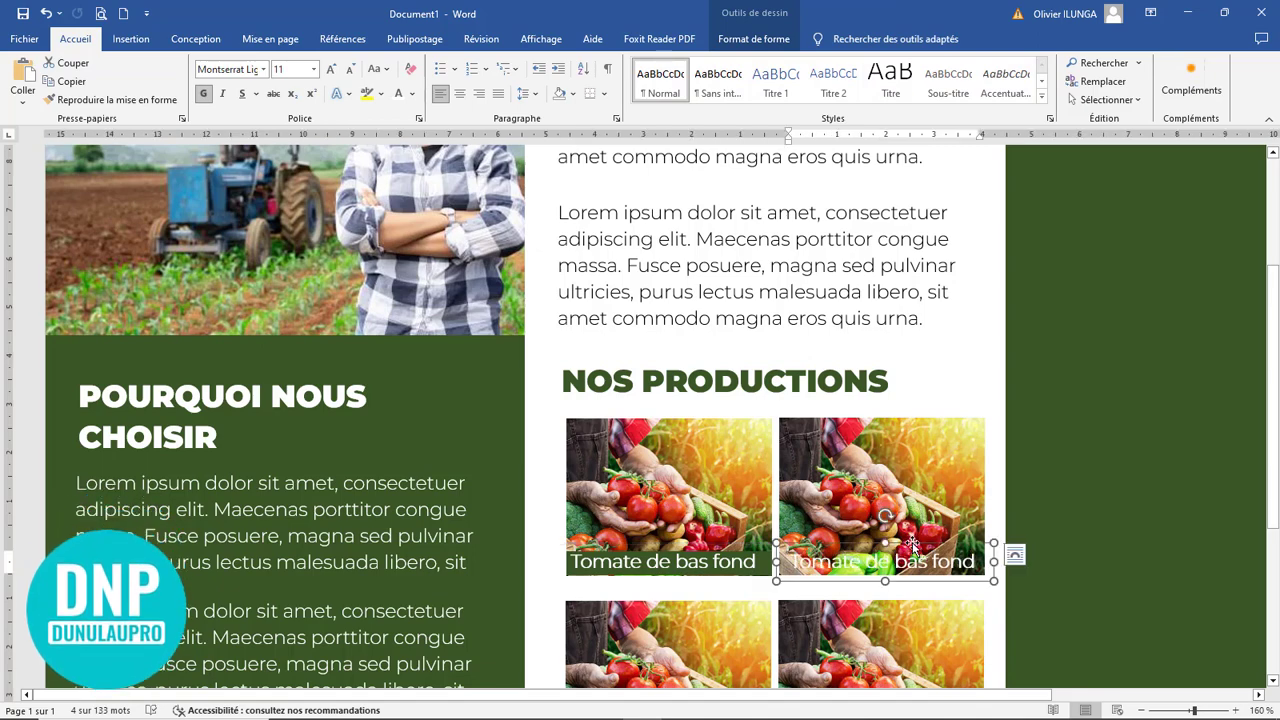
double_click(912, 544)
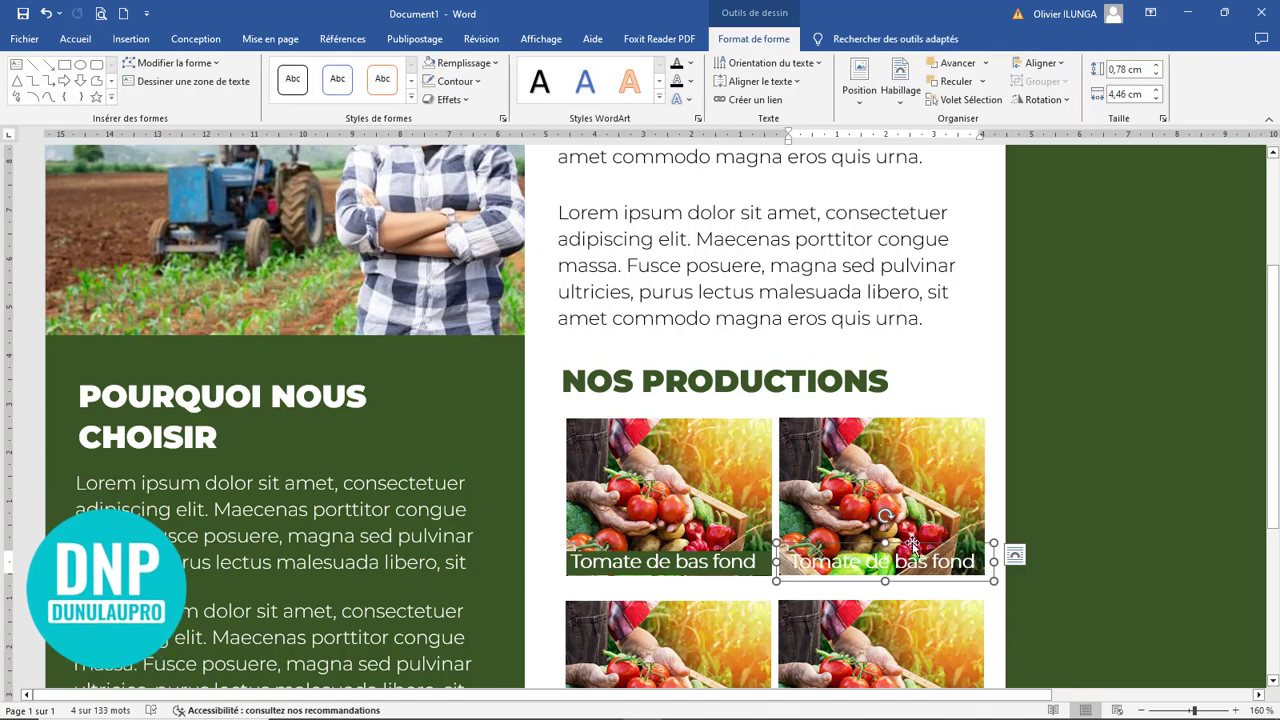
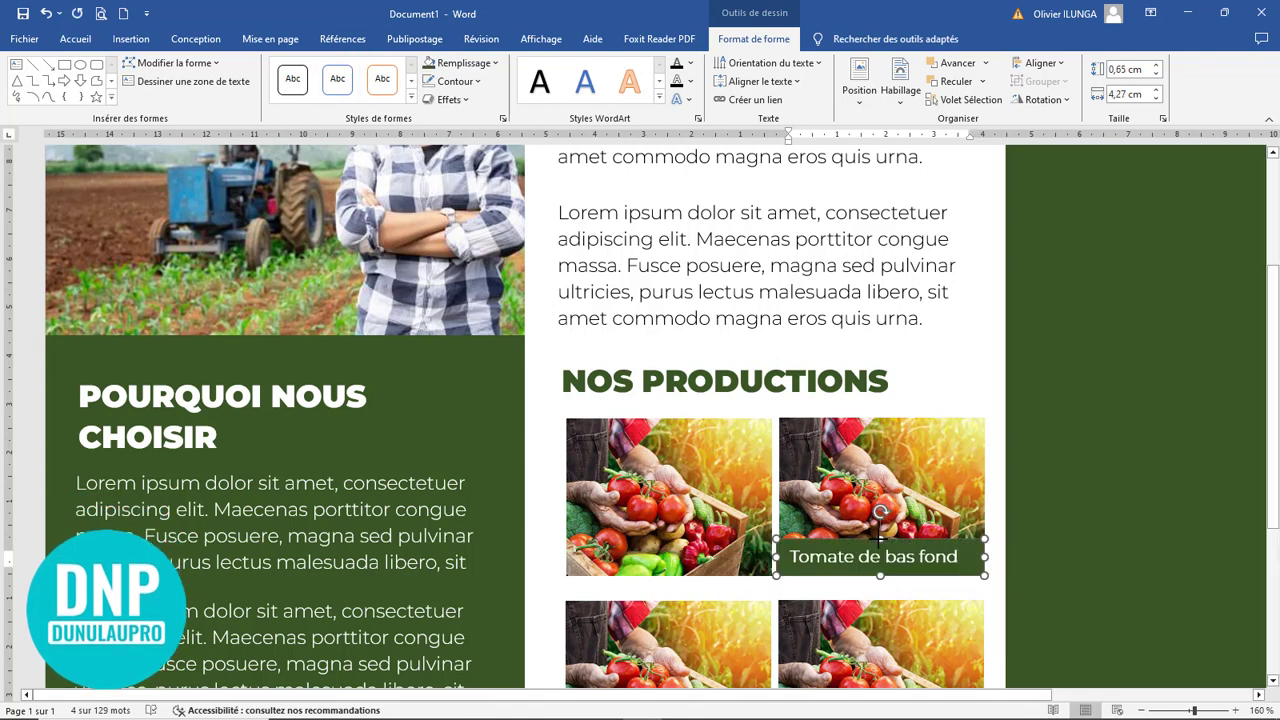
- Place a copy of the green-filled caption on the first photo and change the second photo's caption to "Tomate rouge"
drag(892, 541, 685, 542)
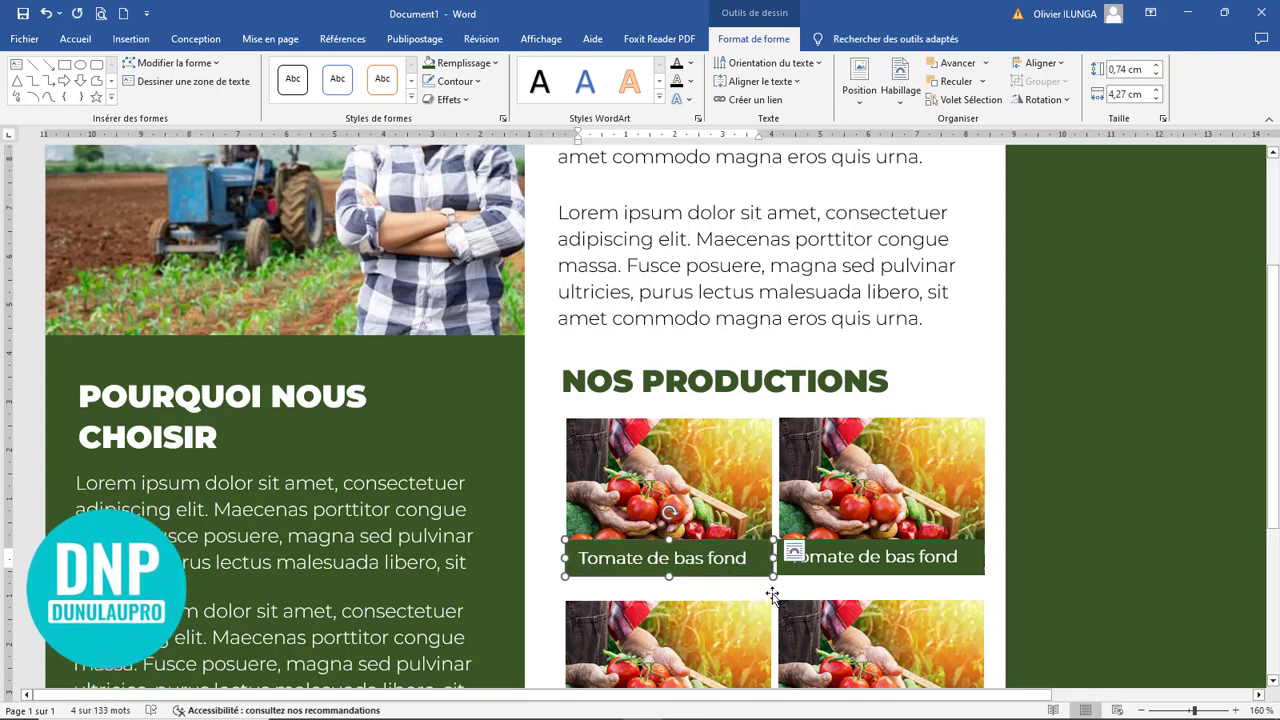
click(880, 553)
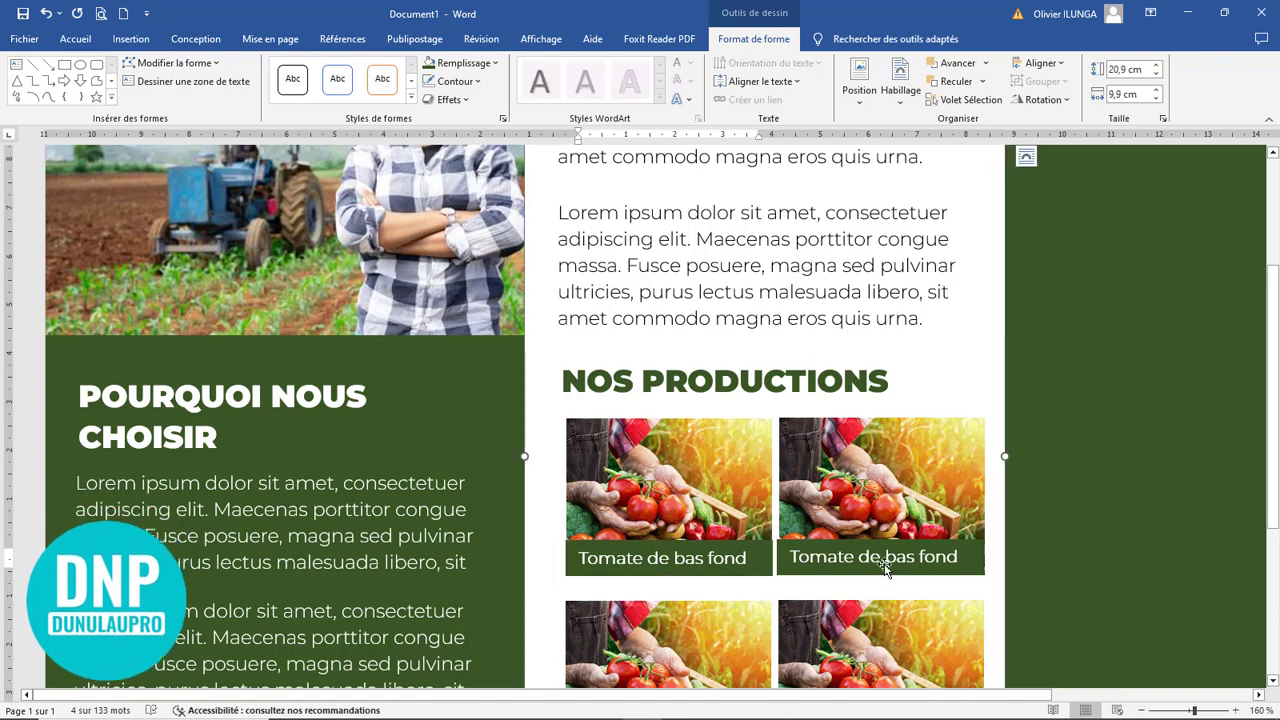
click(745, 545)
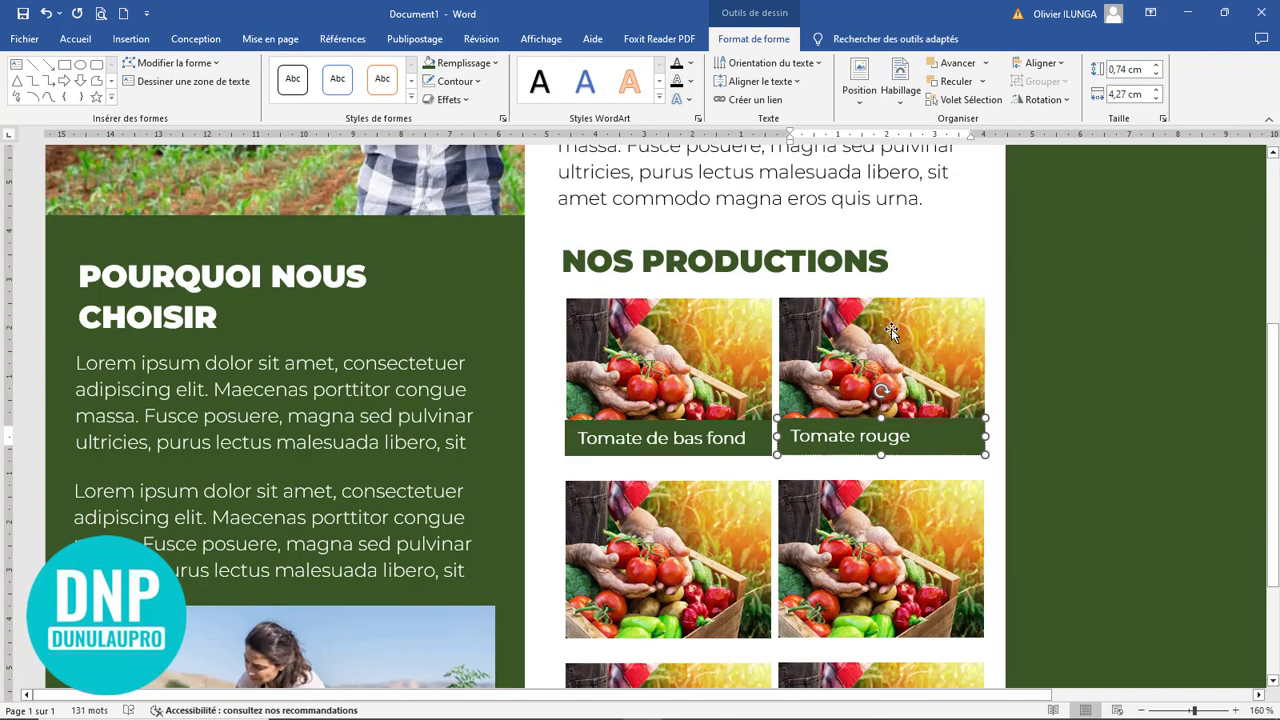
- Replace the picture in the photo above the "Tomate rouge" caption with image 5 from the local folder
click(888, 335)
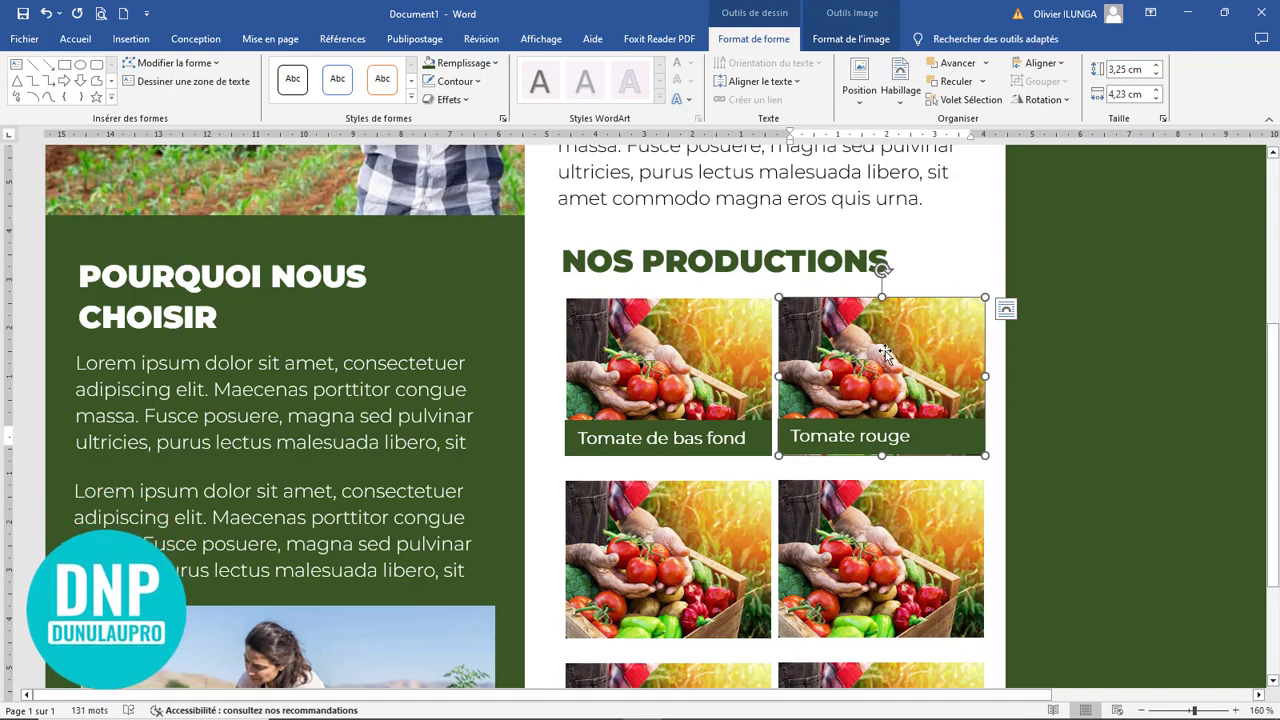
right_click(885, 349)
click(966, 311)
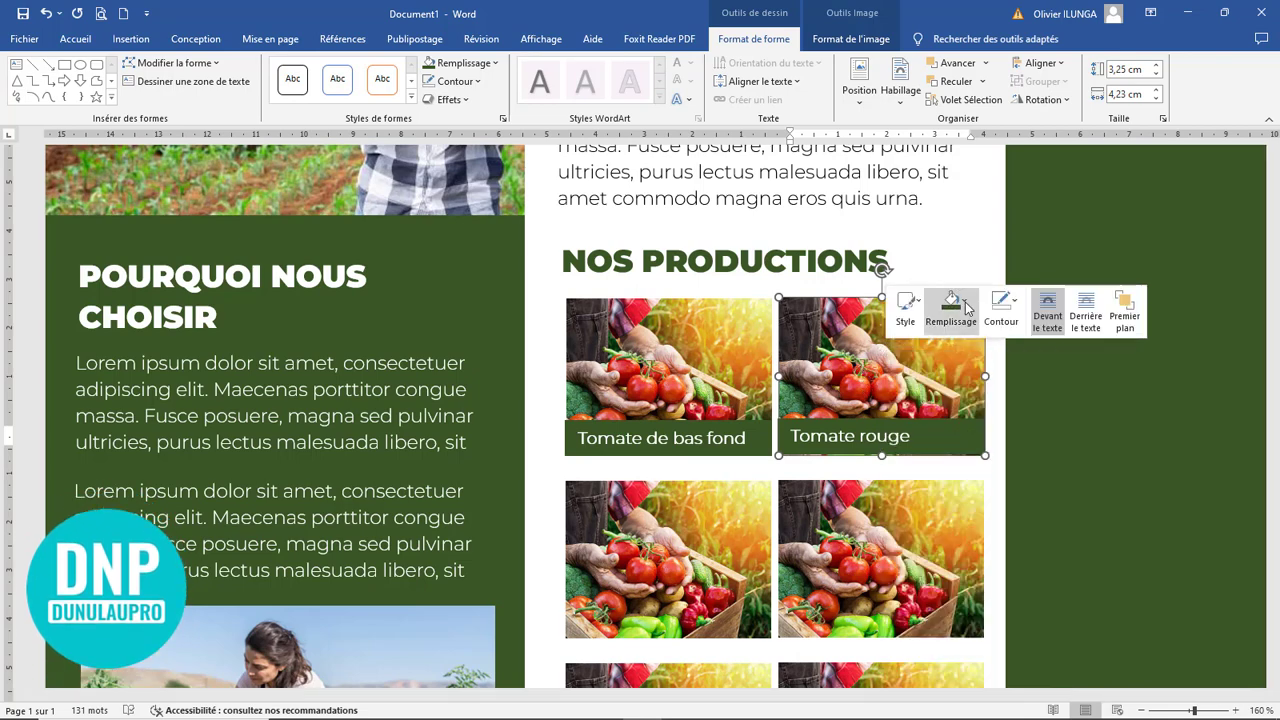
click(959, 571)
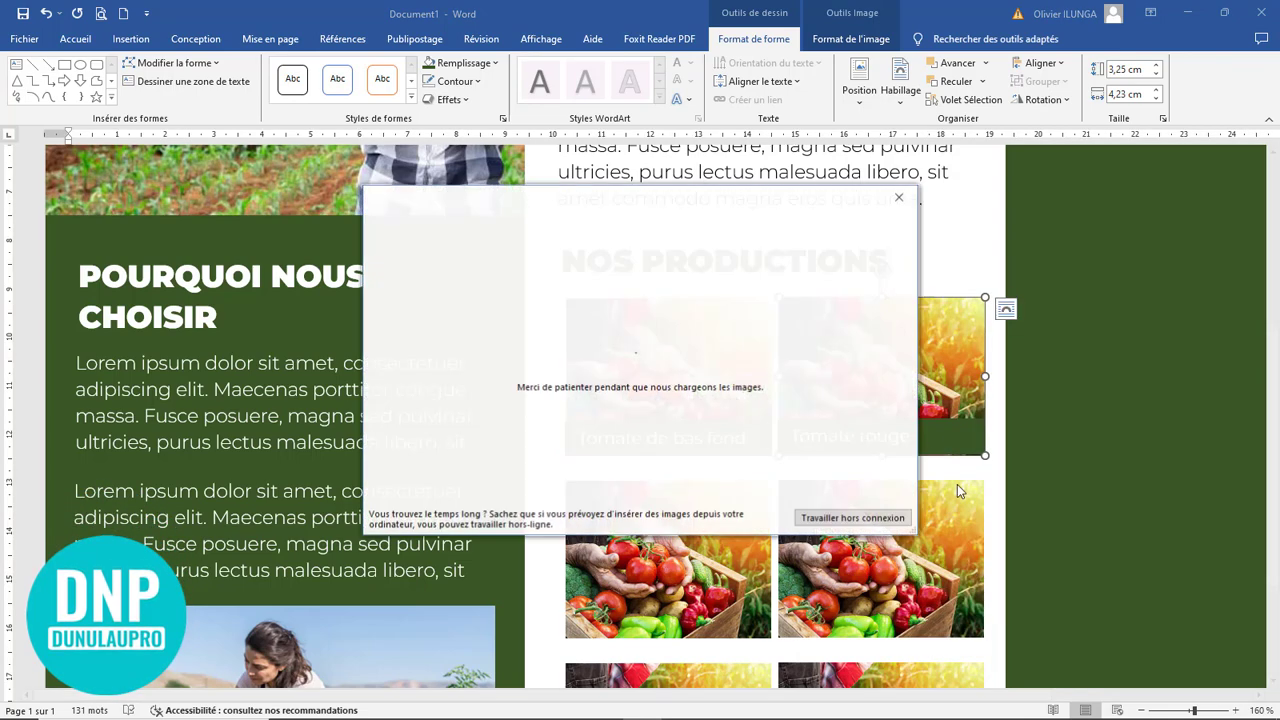
click(812, 518)
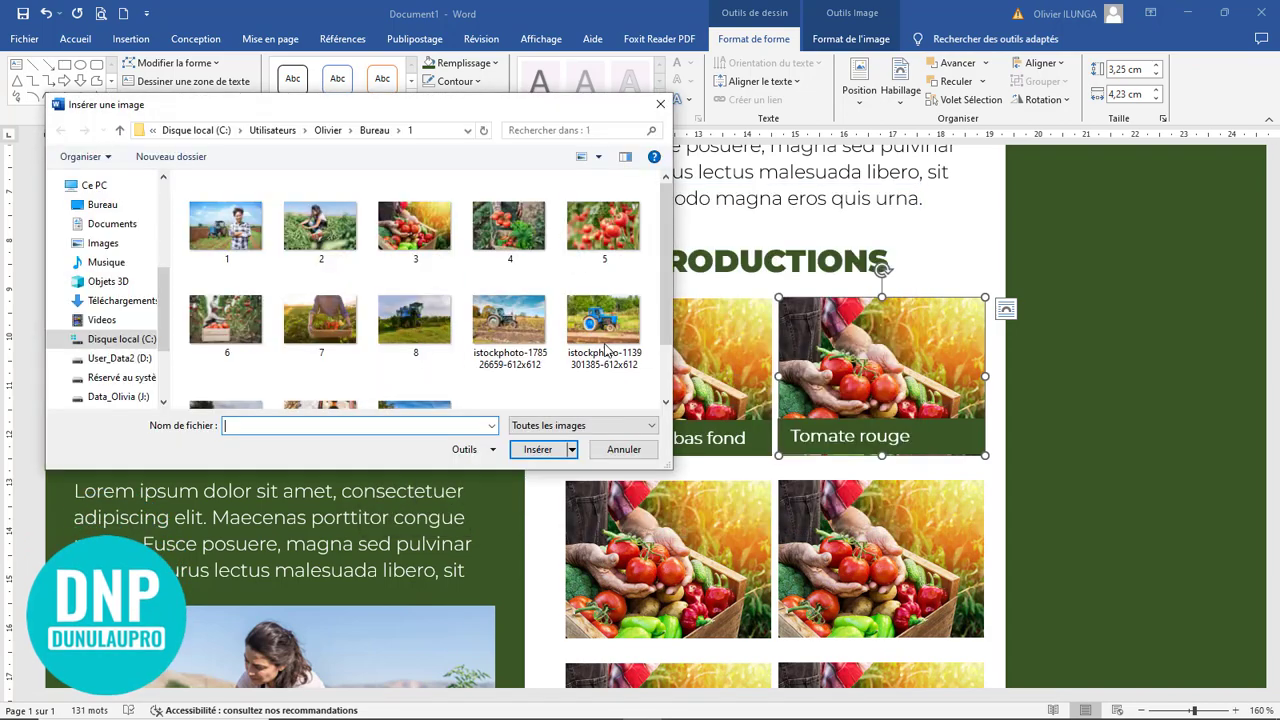
click(603, 225)
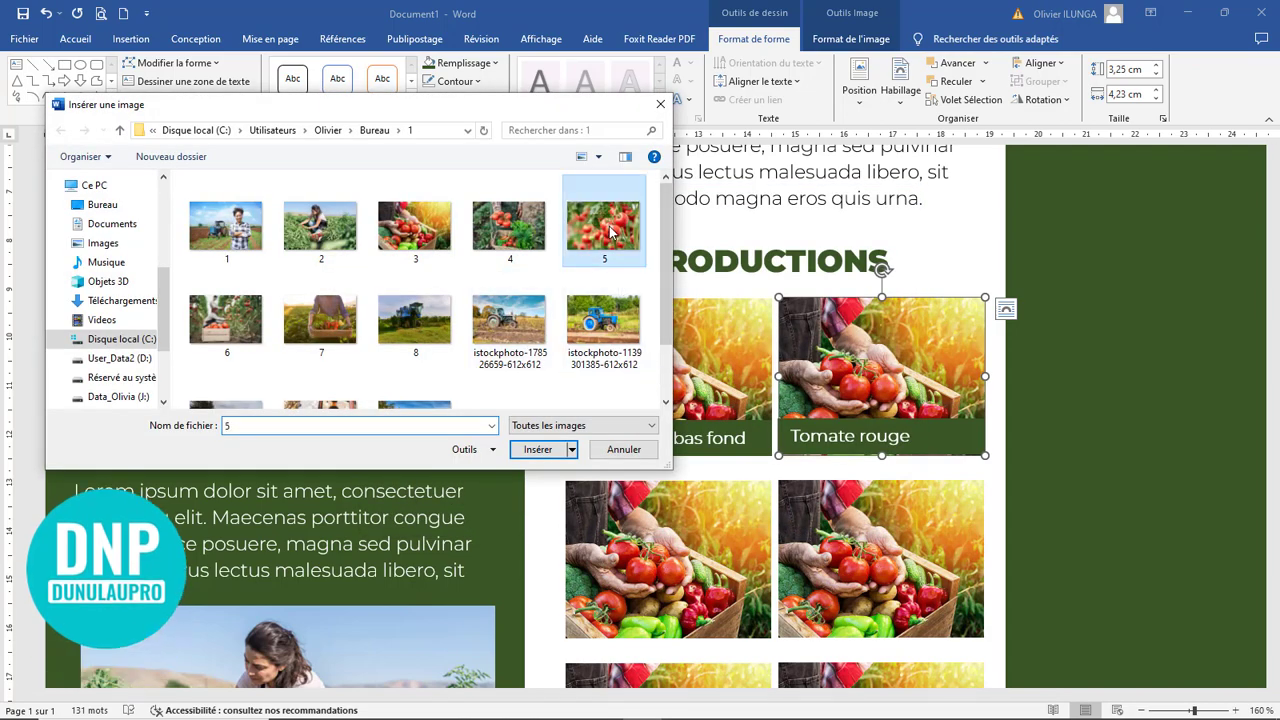
click(537, 449)
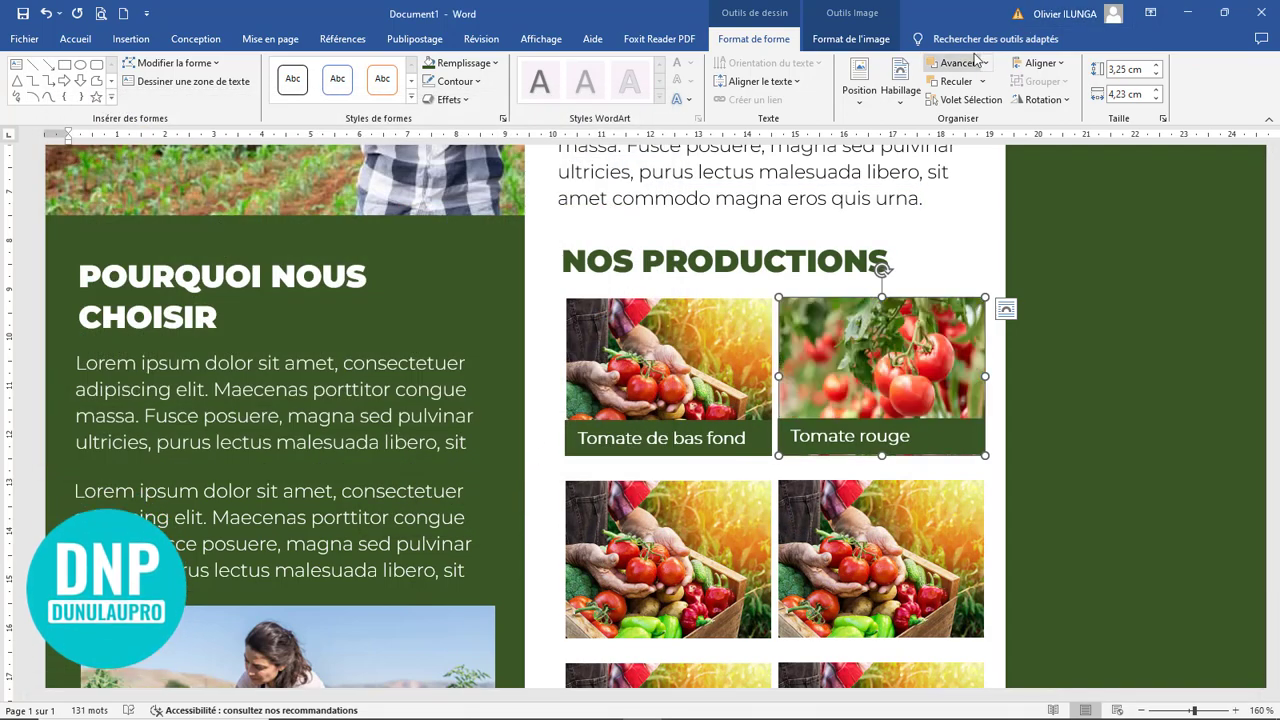
- Crop the "Tomate rouge" photo with the Fill option so that the picture fills its frame in proportion
click(851, 39)
click(1106, 98)
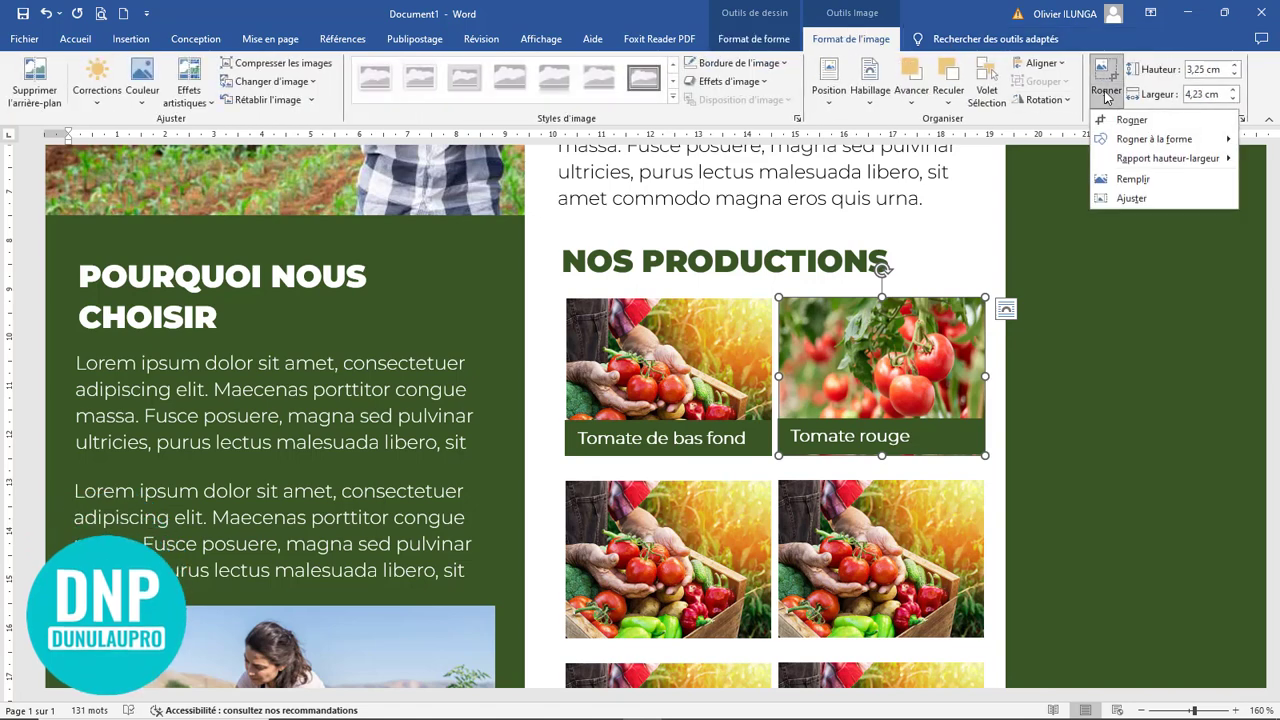
click(1125, 177)
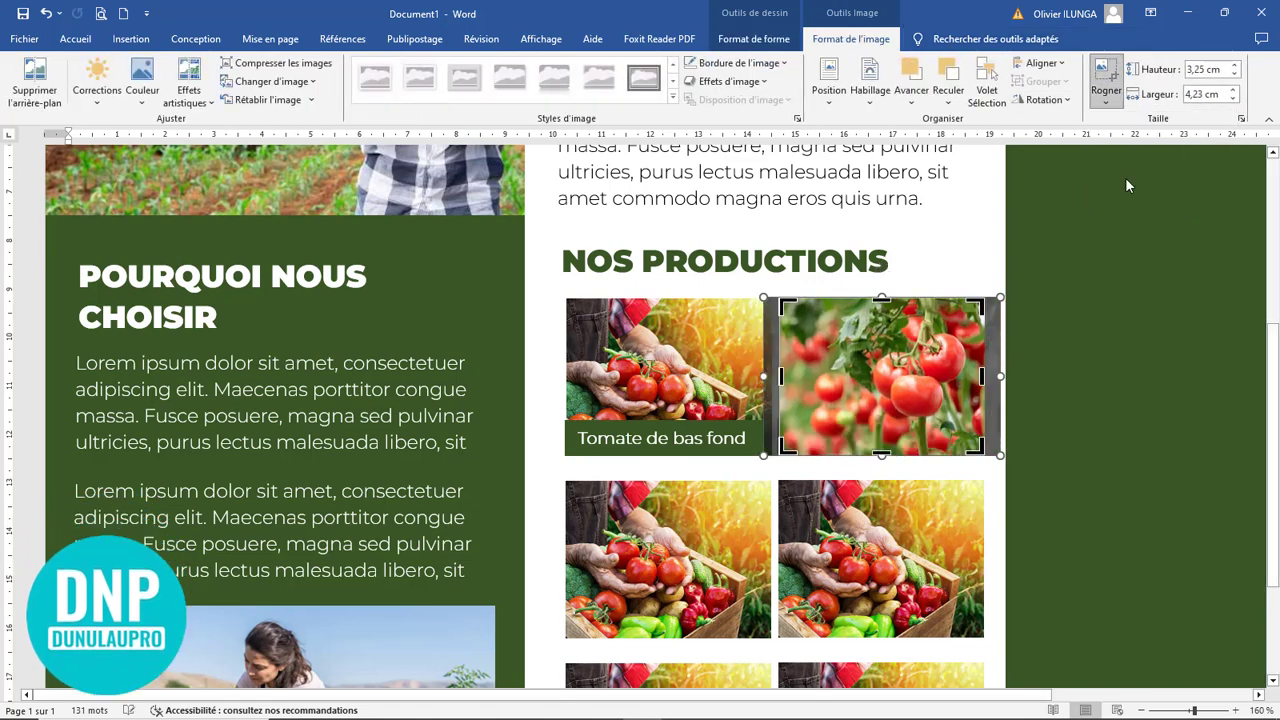
click(1050, 485)
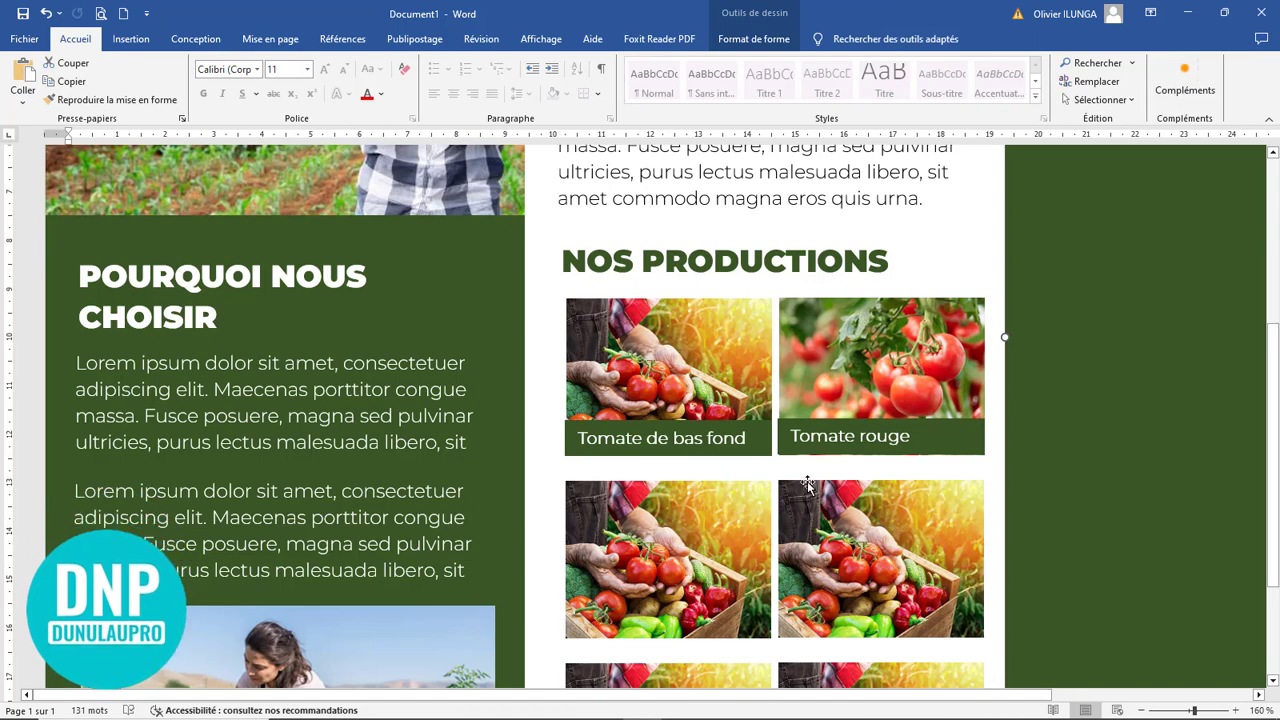
- Replace the picture in the first photo of the grid's second row with image 6 from the local folder
scroll(808, 485, down, 3)
click(688, 447)
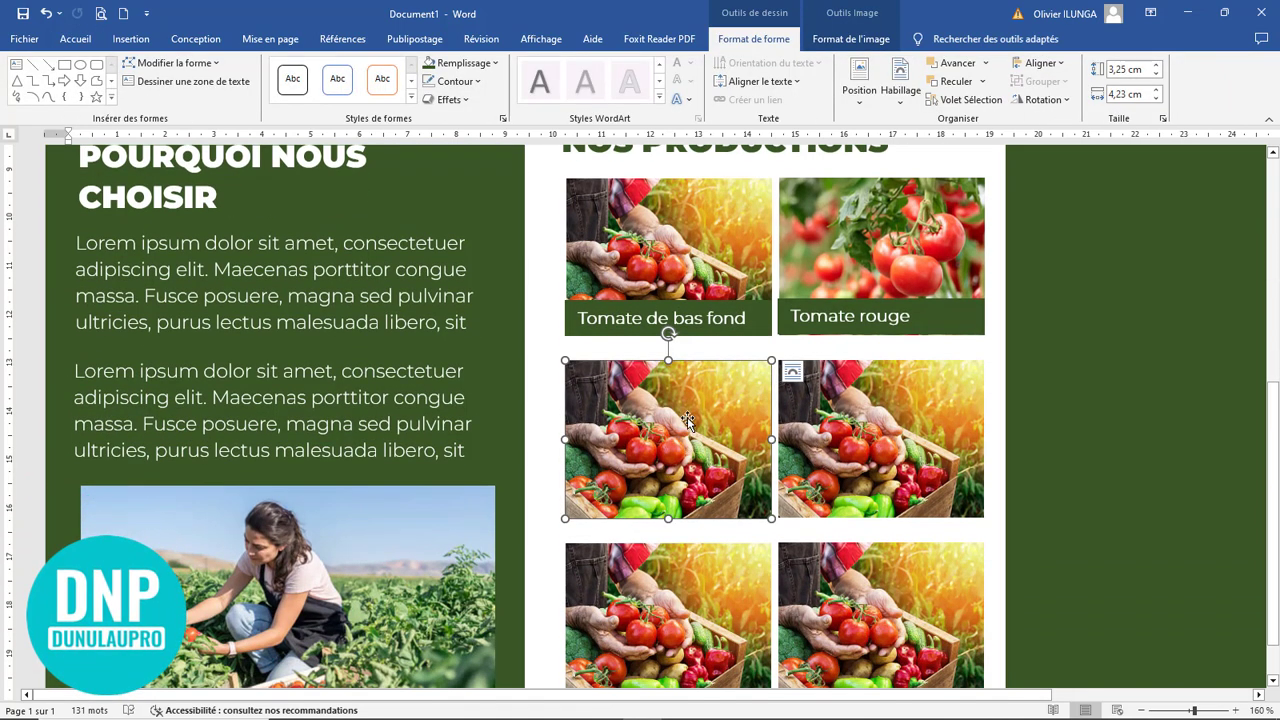
right_click(688, 420)
click(773, 458)
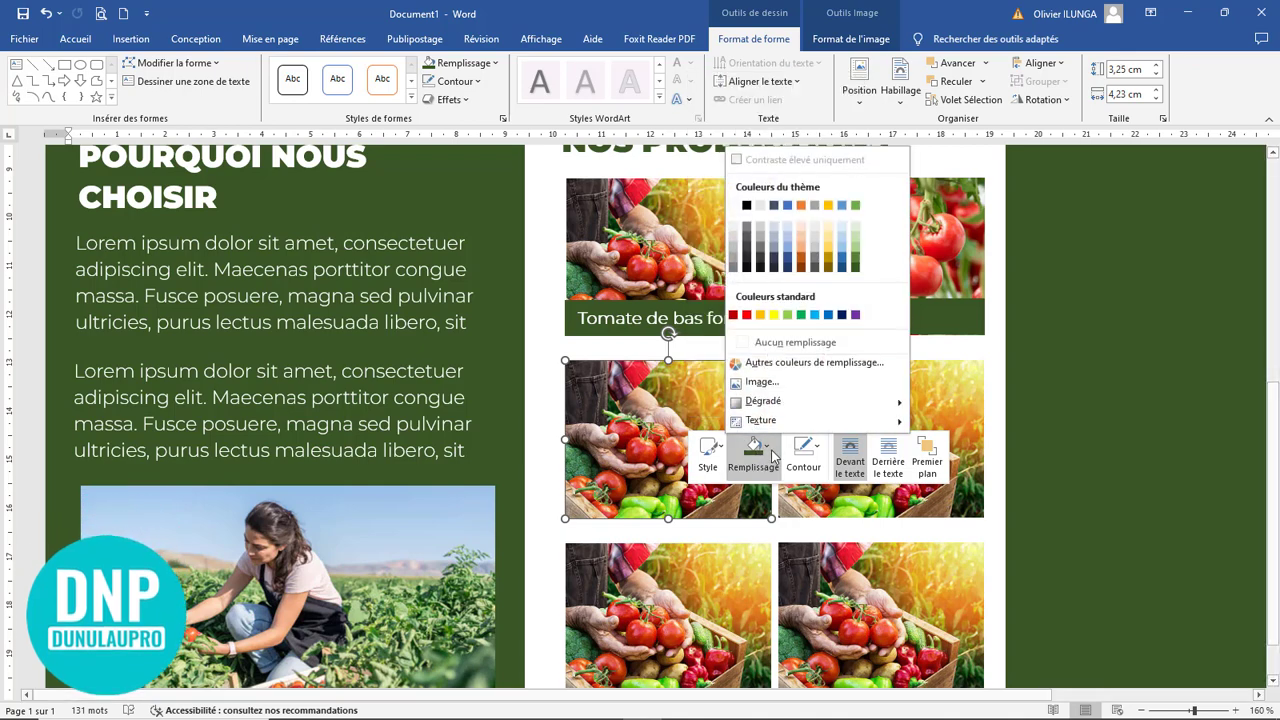
click(790, 380)
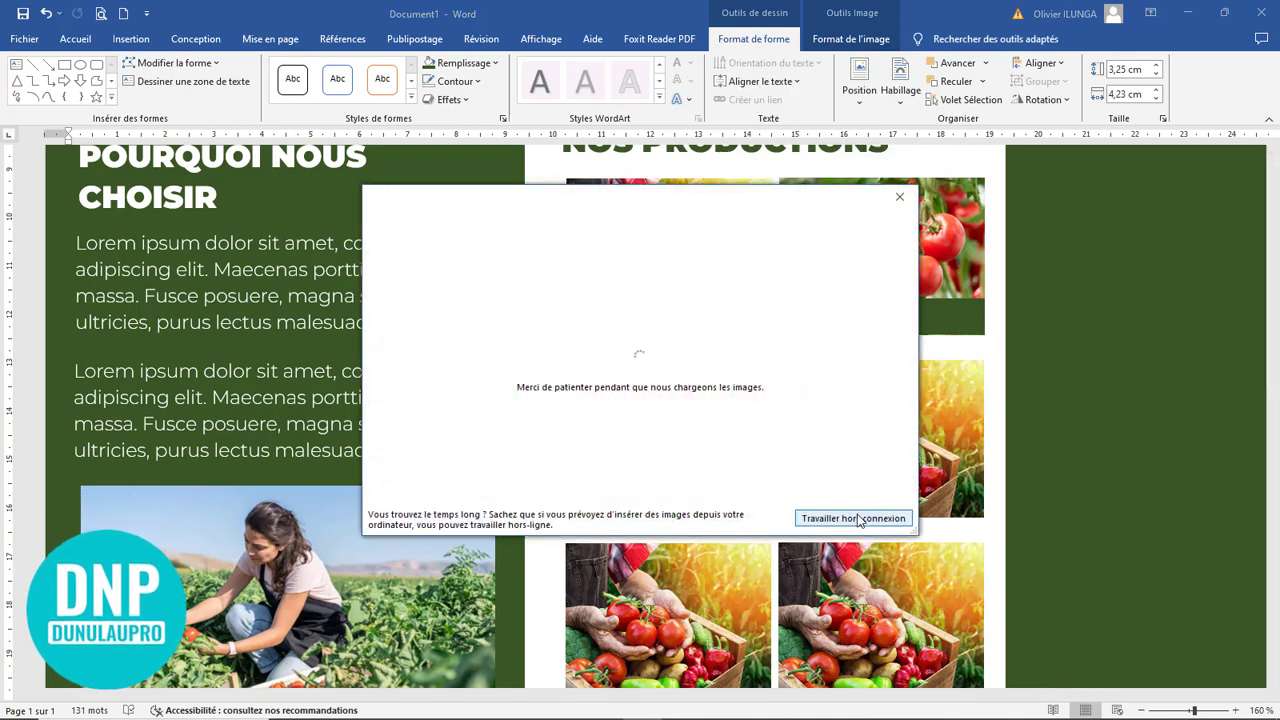
click(828, 519)
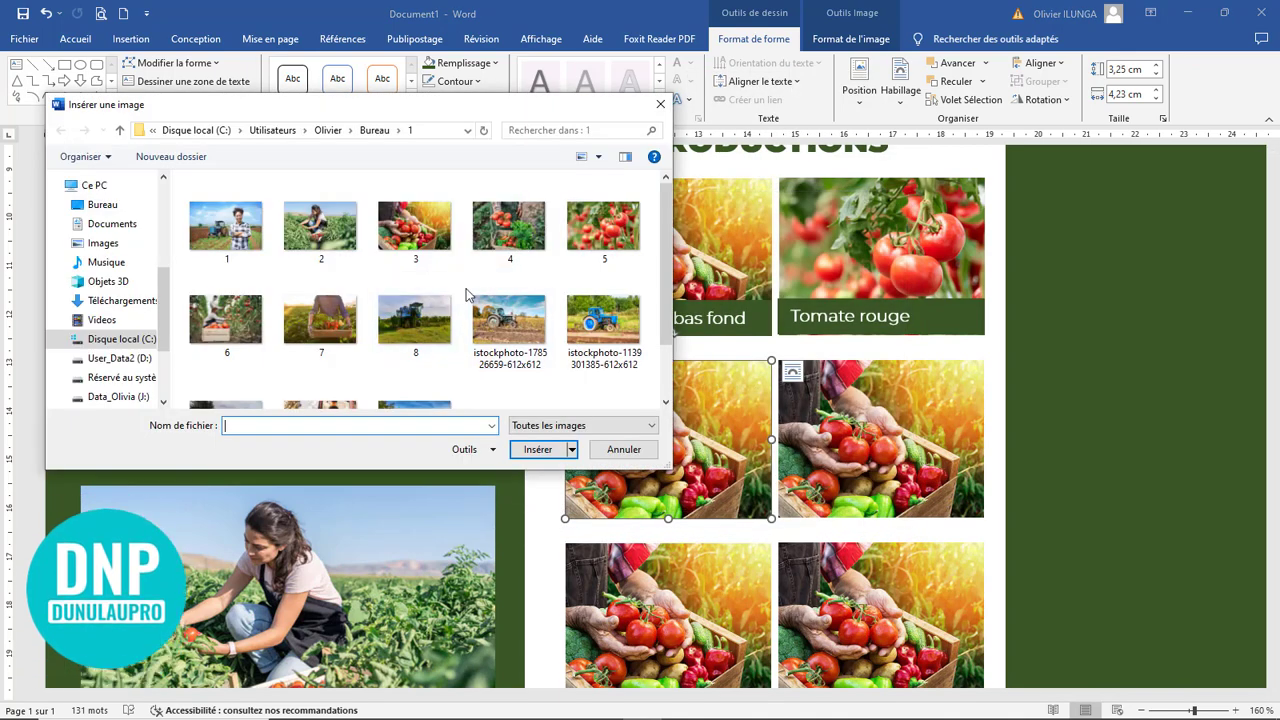
scroll(395, 300, down, 1)
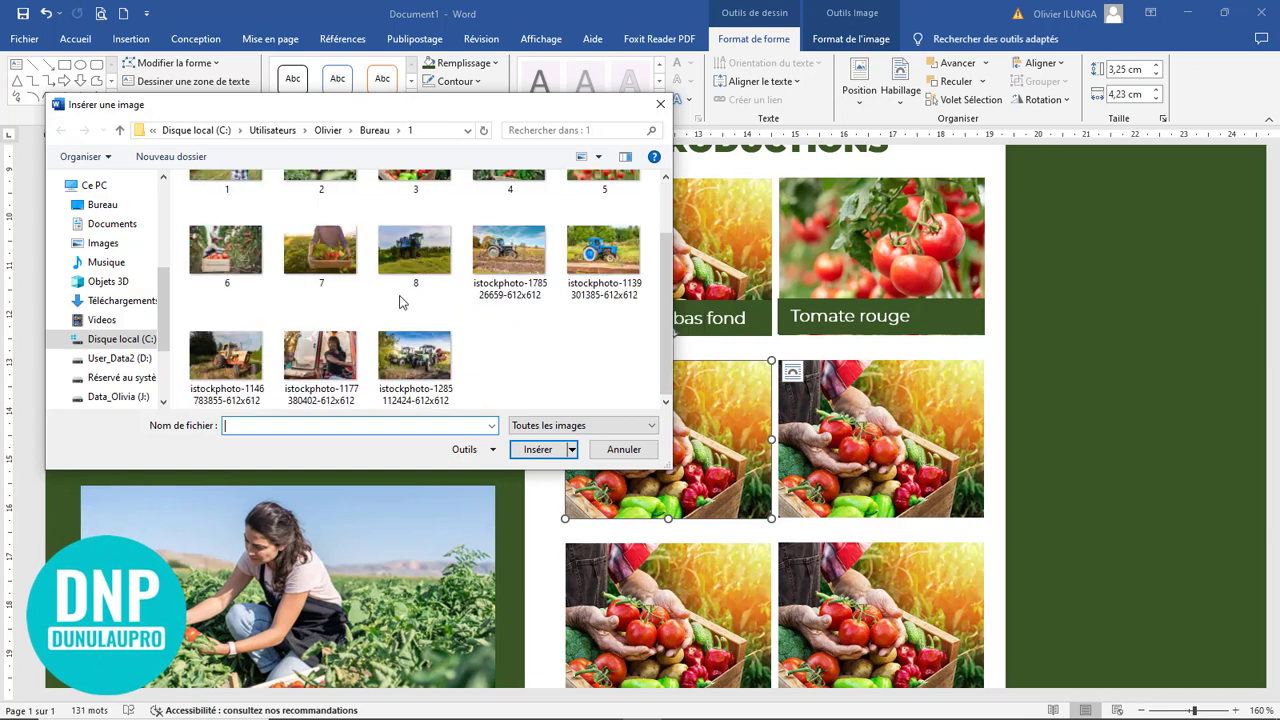
click(226, 250)
click(537, 450)
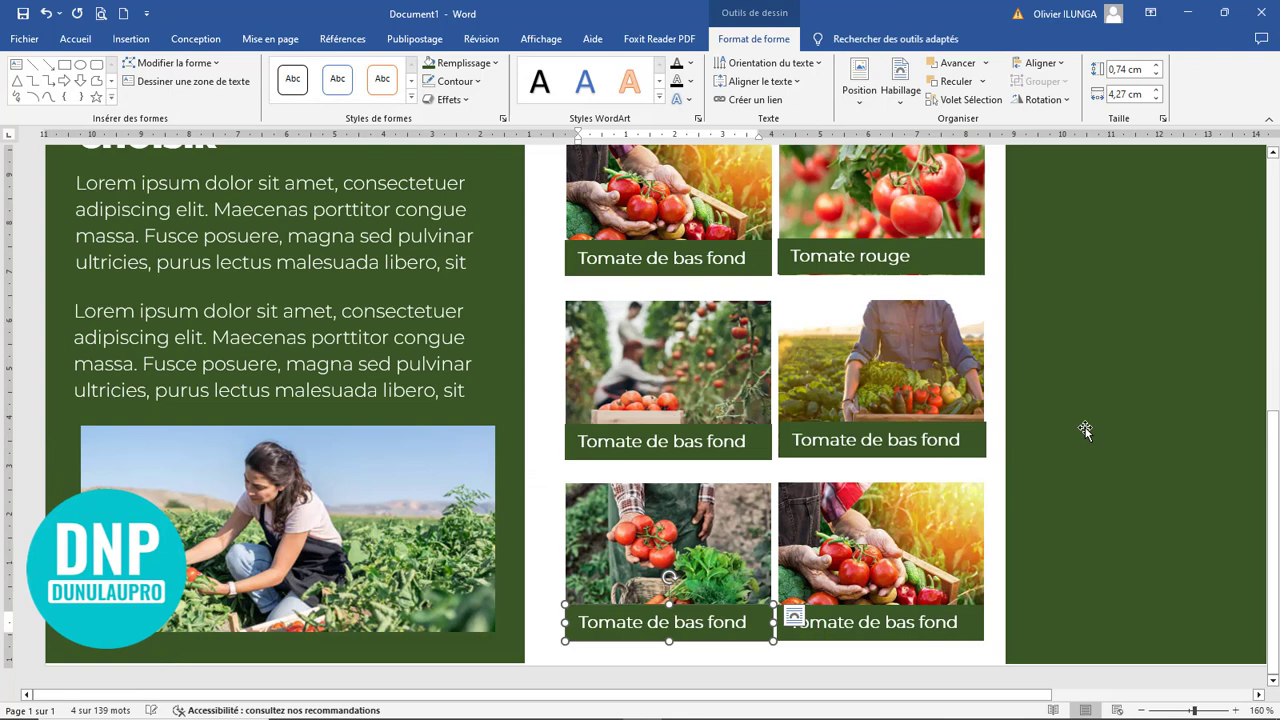
click(1085, 430)
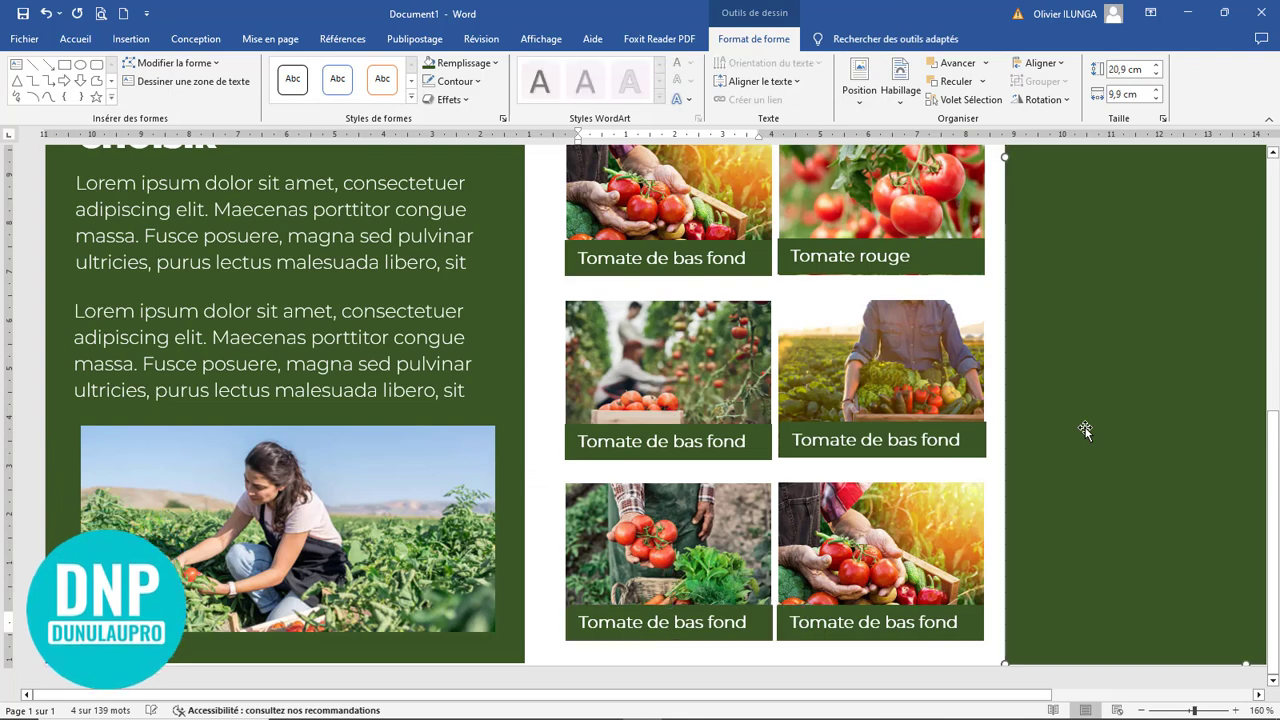
scroll(1085, 430, down, 10)
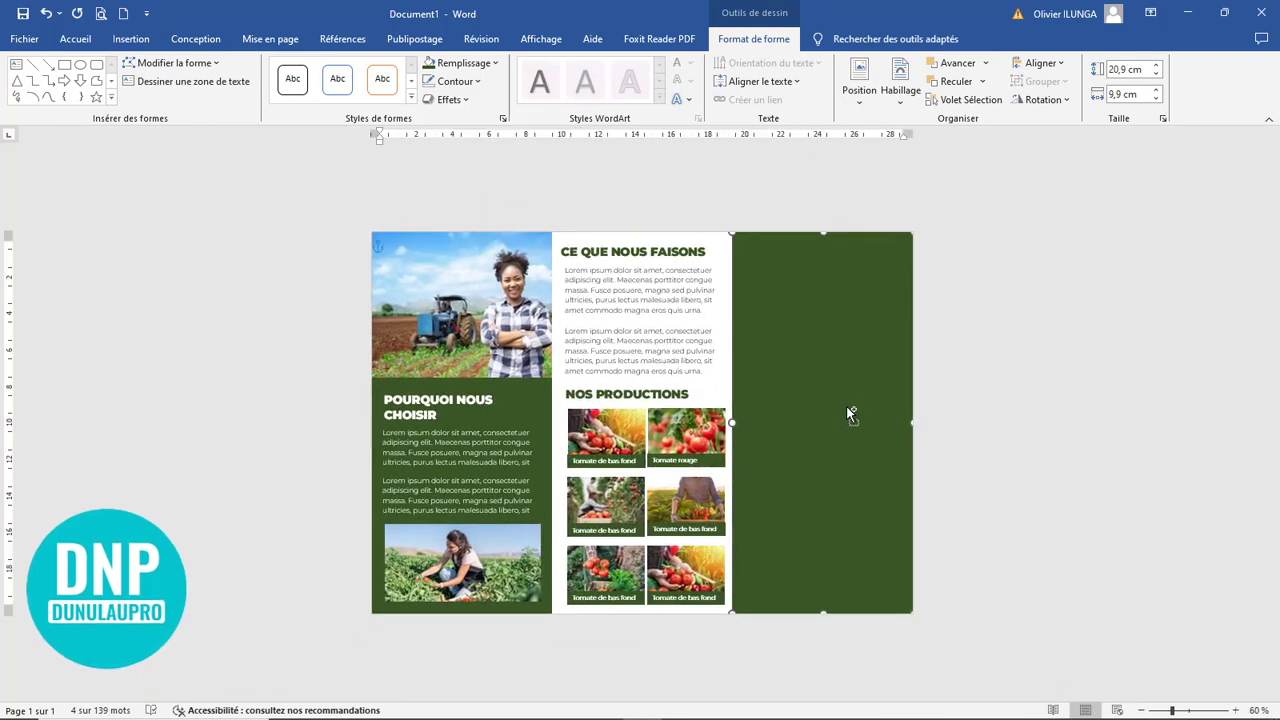
scroll(846, 405, up, 1)
click(847, 395)
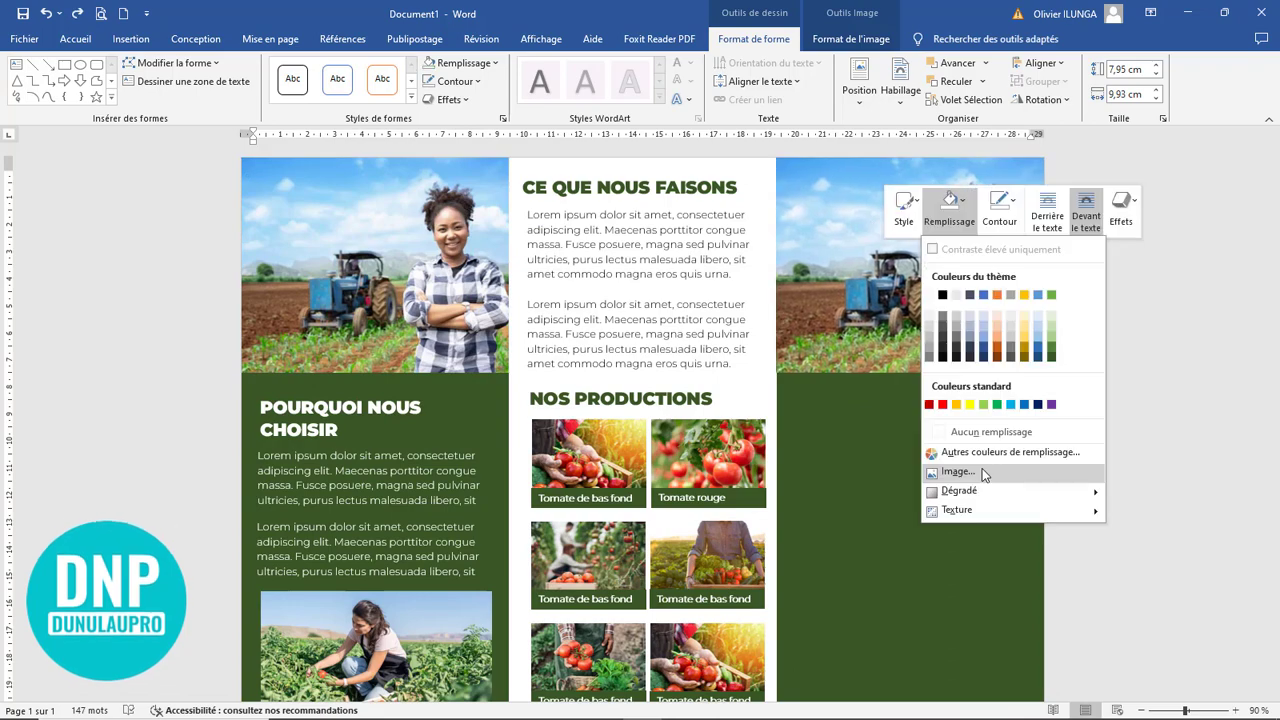
click(981, 467)
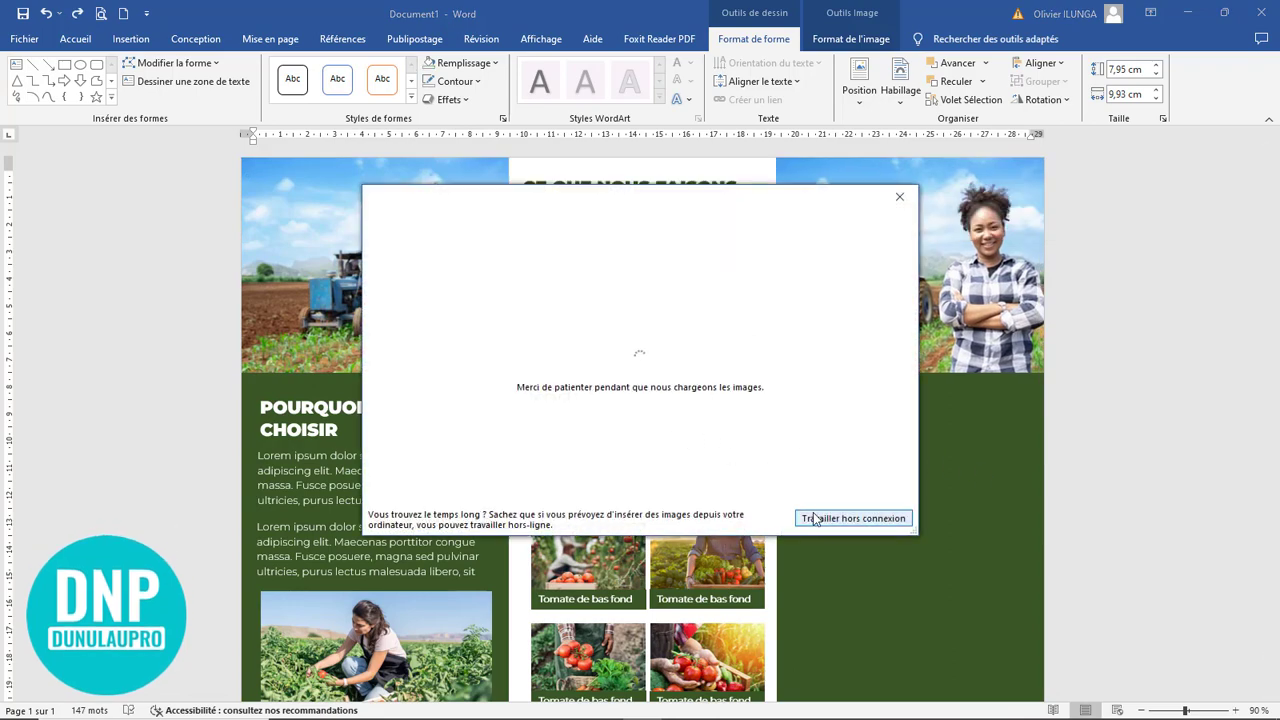
click(814, 517)
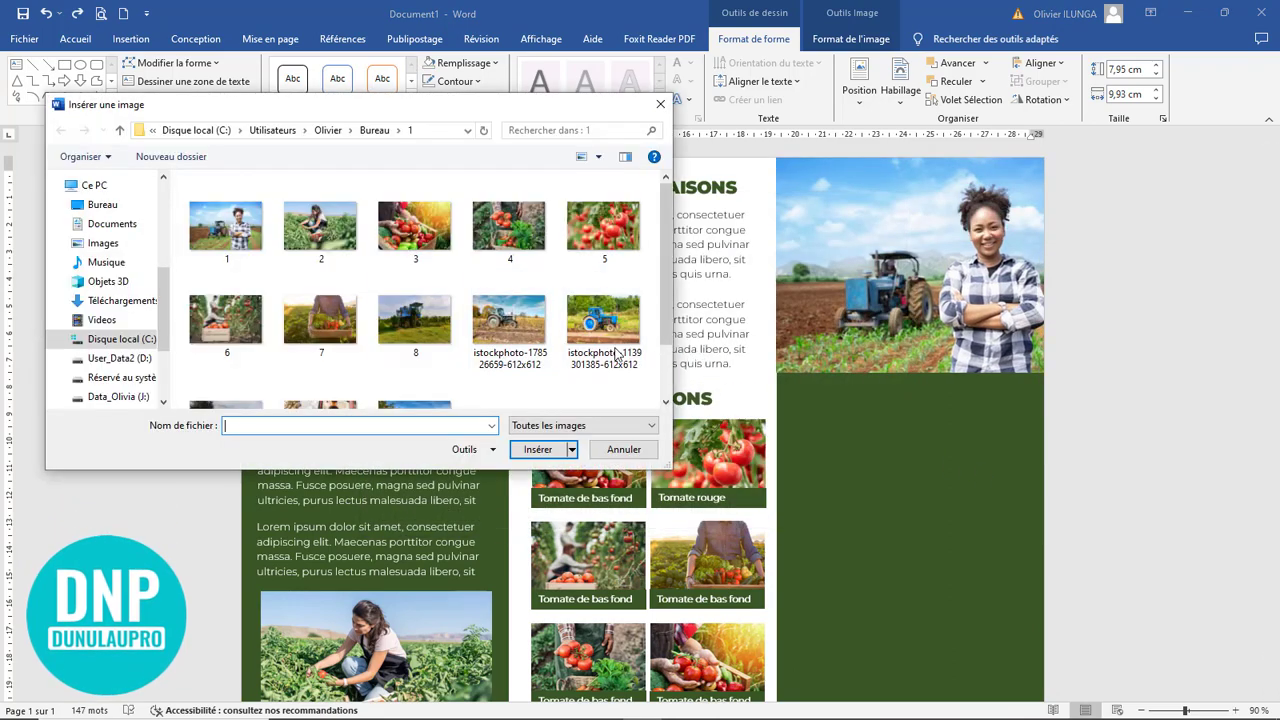
scroll(508, 330, down, 1)
click(320, 358)
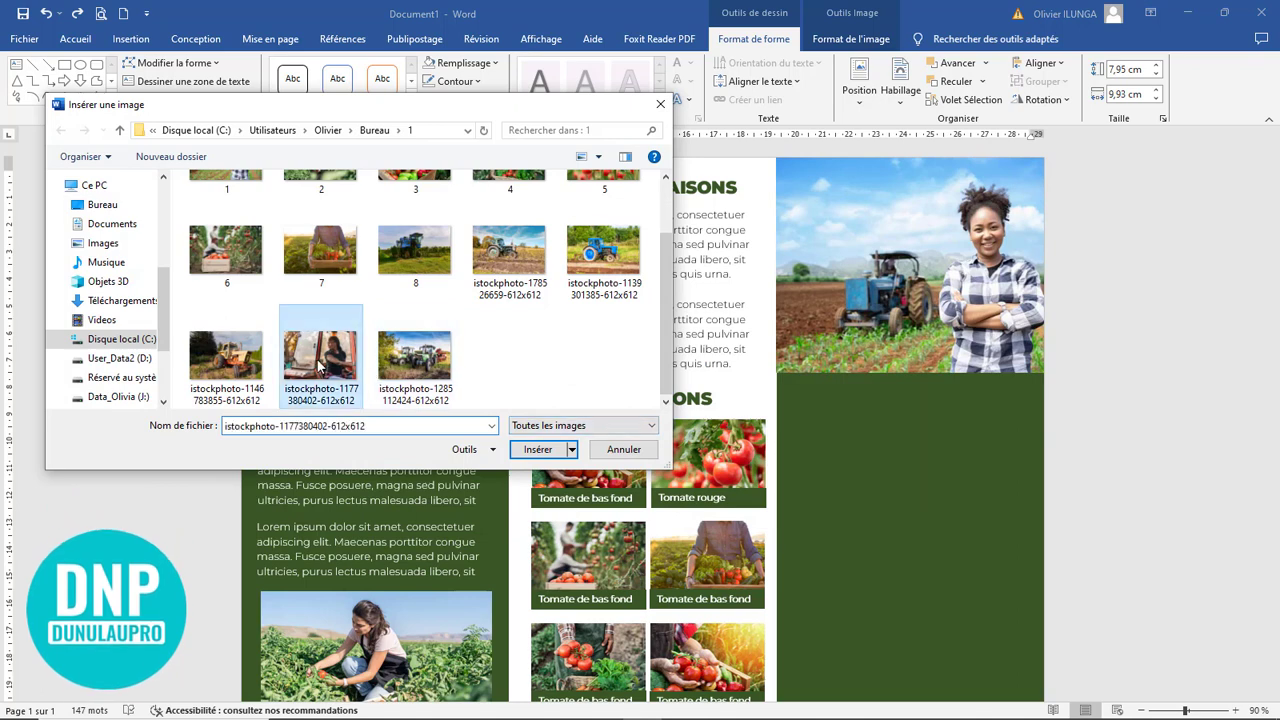
click(537, 450)
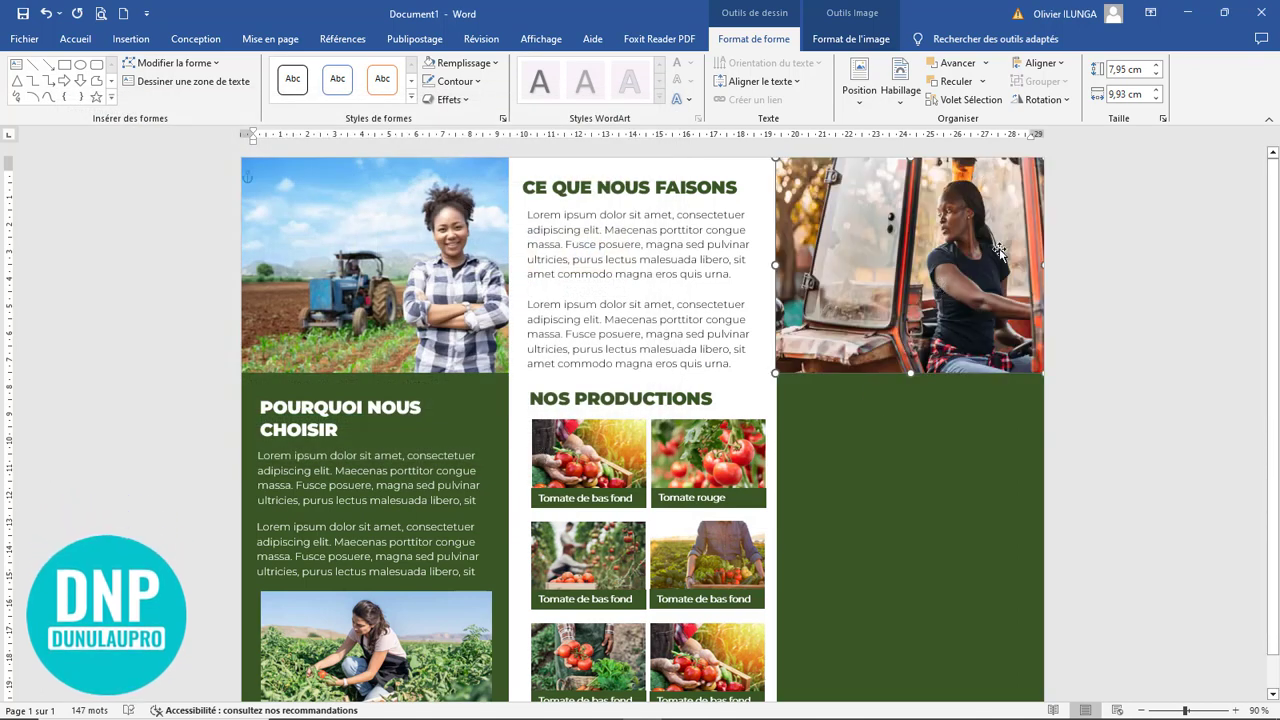
- Crop the tractor driver photo with the Fill option and shift the picture so the woman sits closer to the frame's centre
click(876, 42)
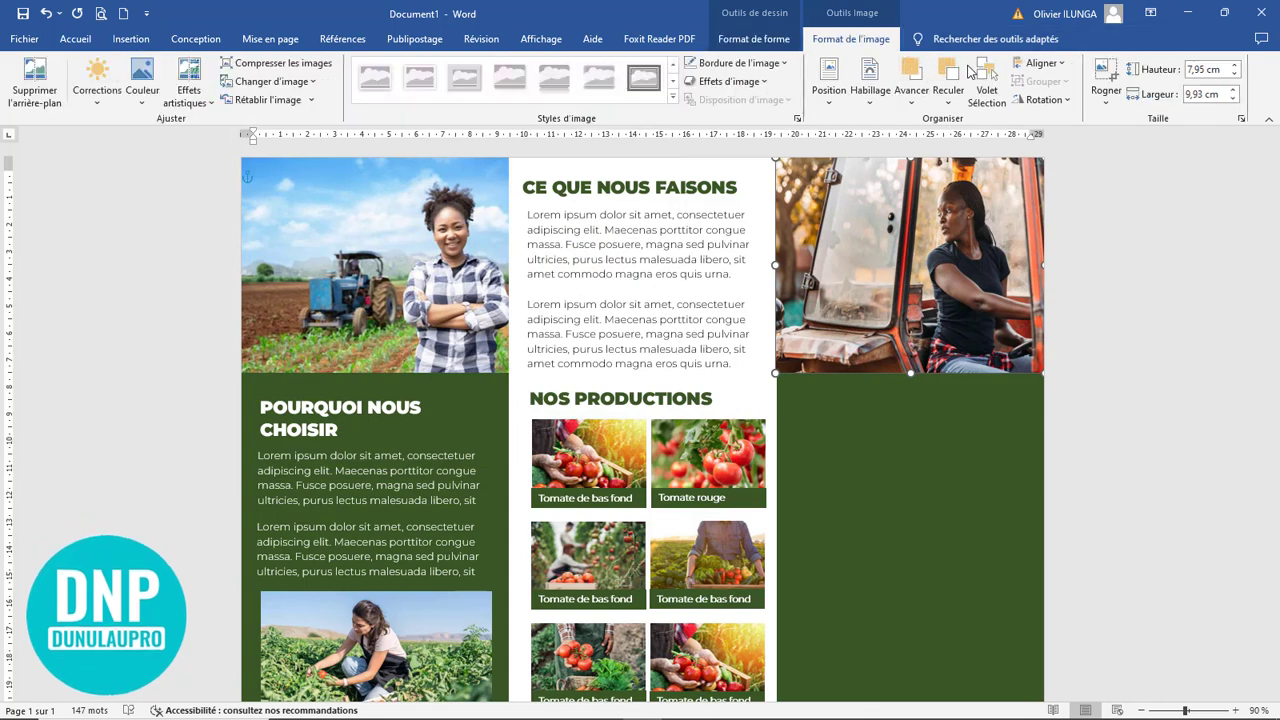
click(1105, 98)
click(1133, 180)
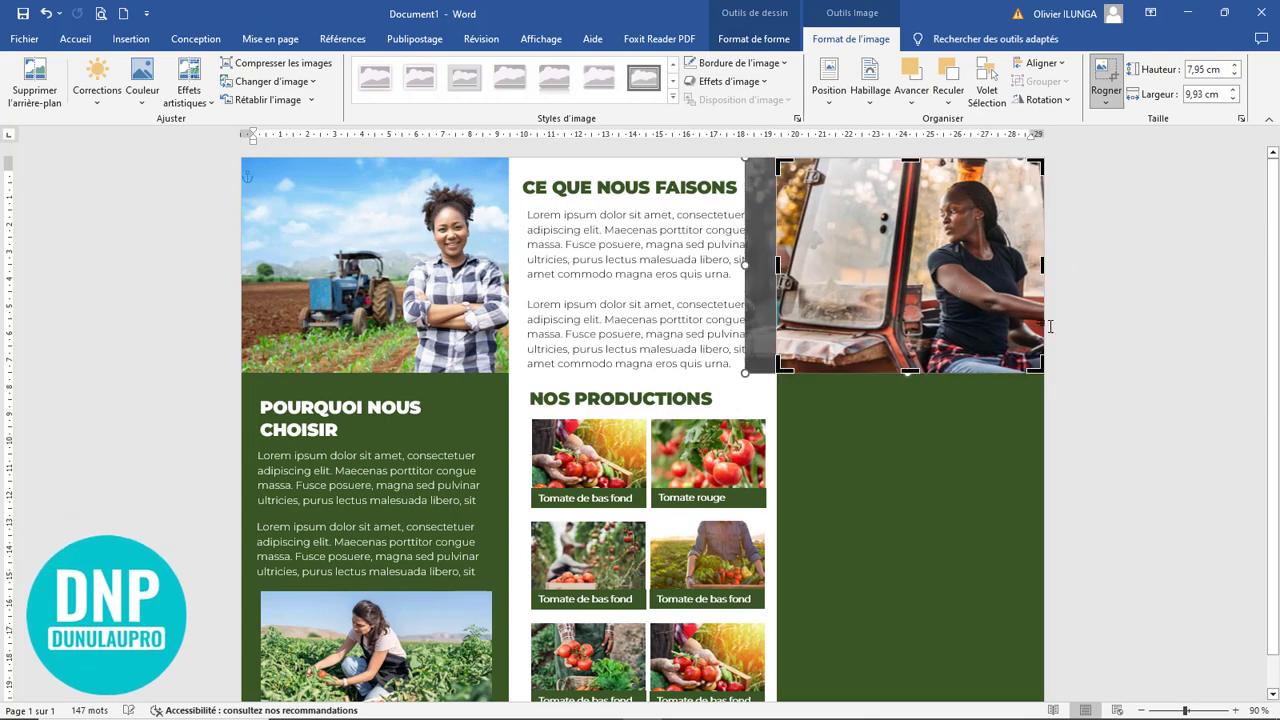
click(857, 414)
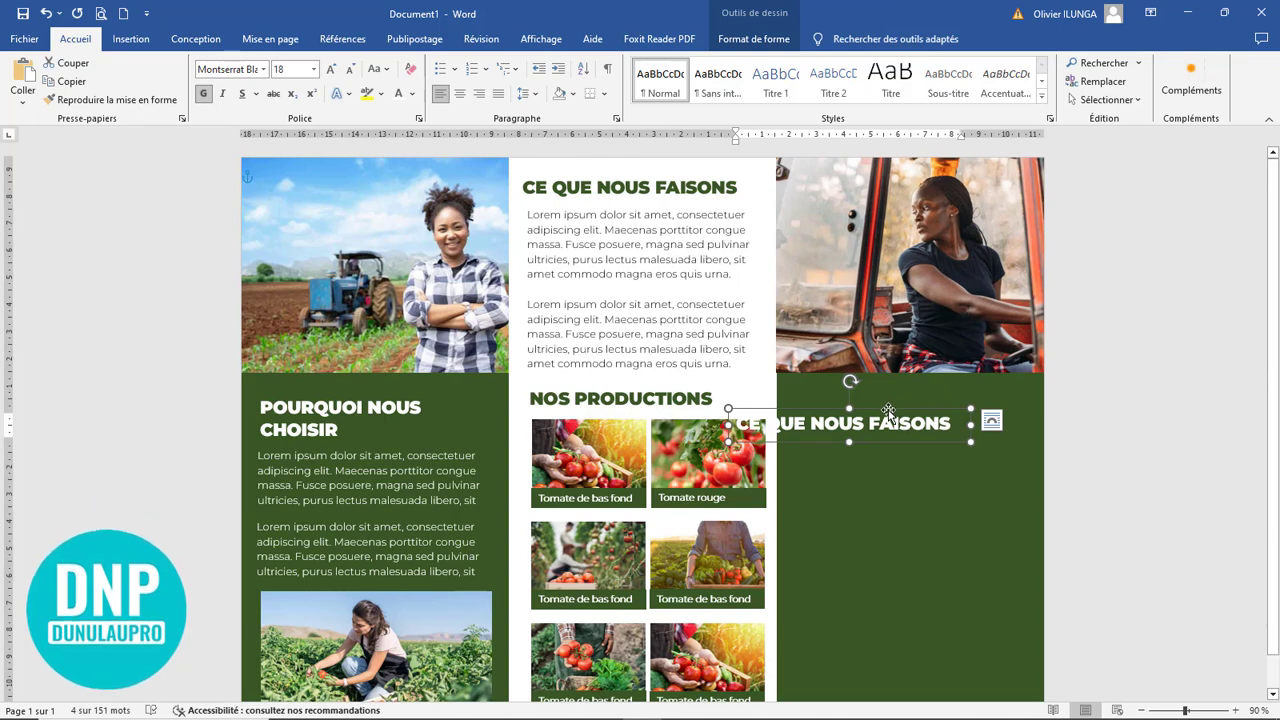
- Place the white heading copy just below the tractor driver photo and change its text to "NOS PROJETS FUTURS"
drag(893, 407, 932, 384)
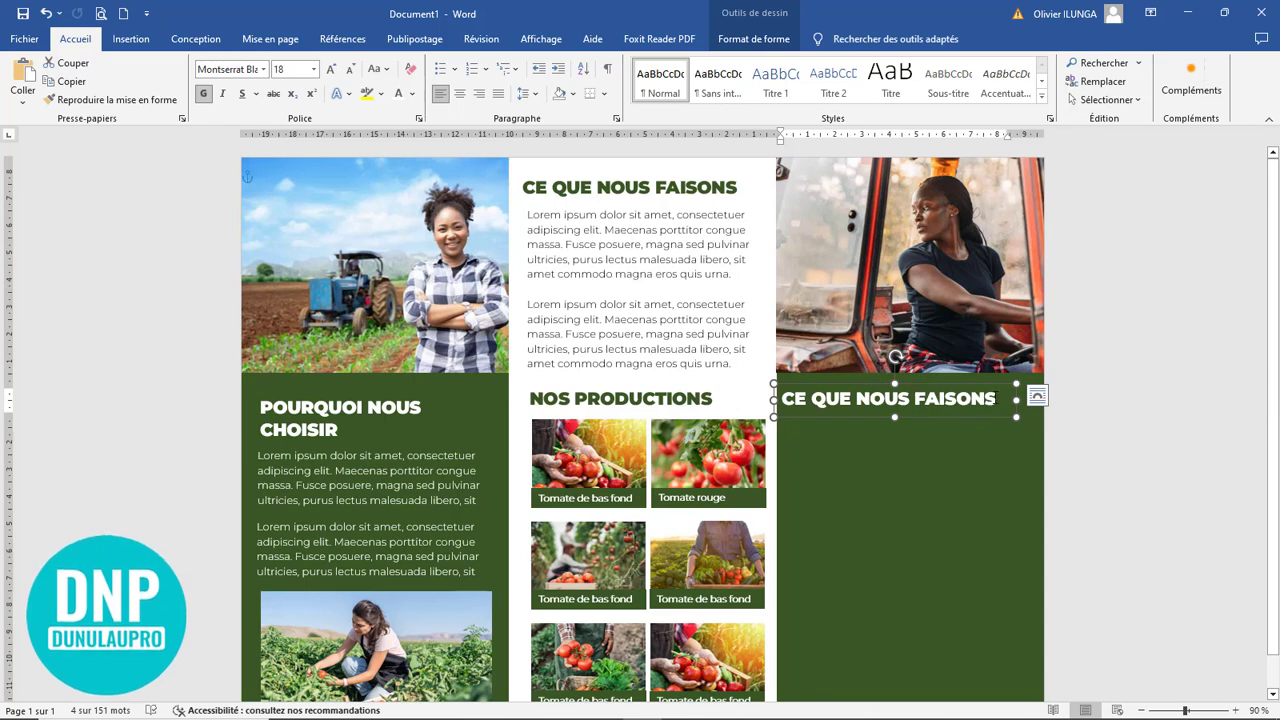
drag(1001, 400, 781, 400)
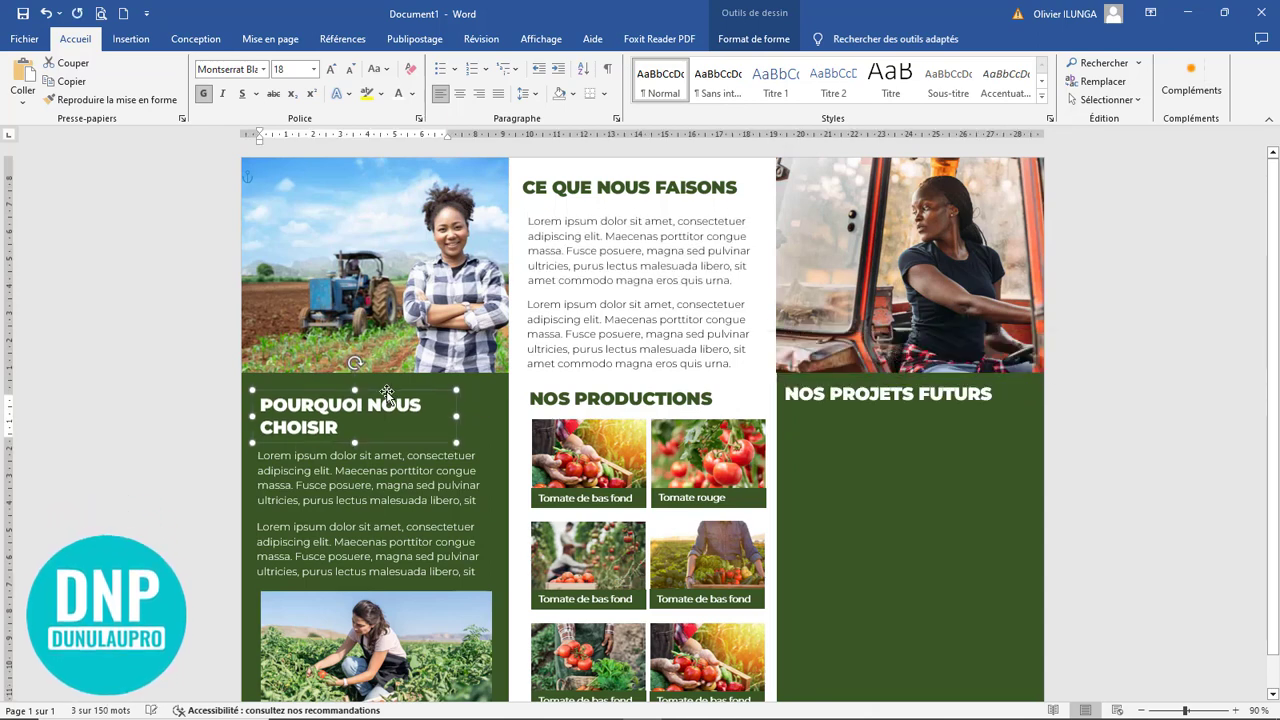
- Nudge the "POURQUOI NOUS CHOISIR" heading up in the first panel, level with the "NOS PROJETS FUTURS" heading
key(Up)
key(Up)
key(Up)
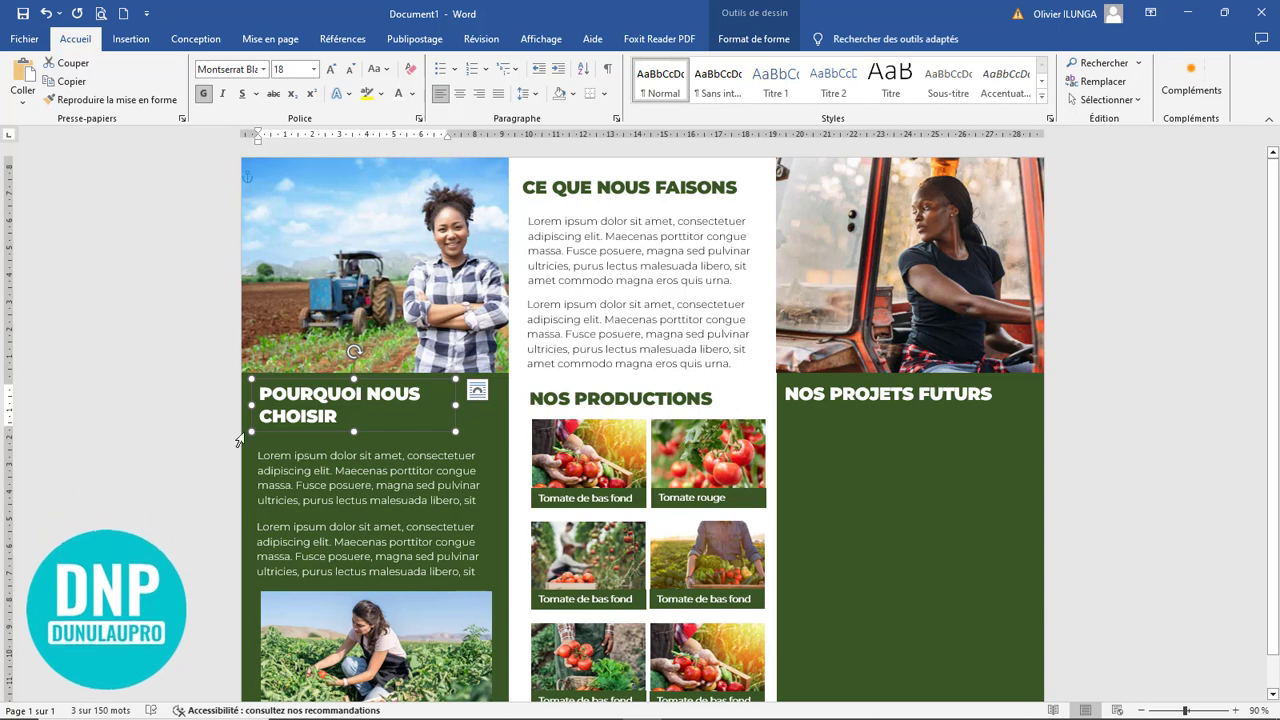
- Draw a horizontal line about 2.39 cm long just below the "POURQUOI NOUS CHOISIR" heading
click(131, 39)
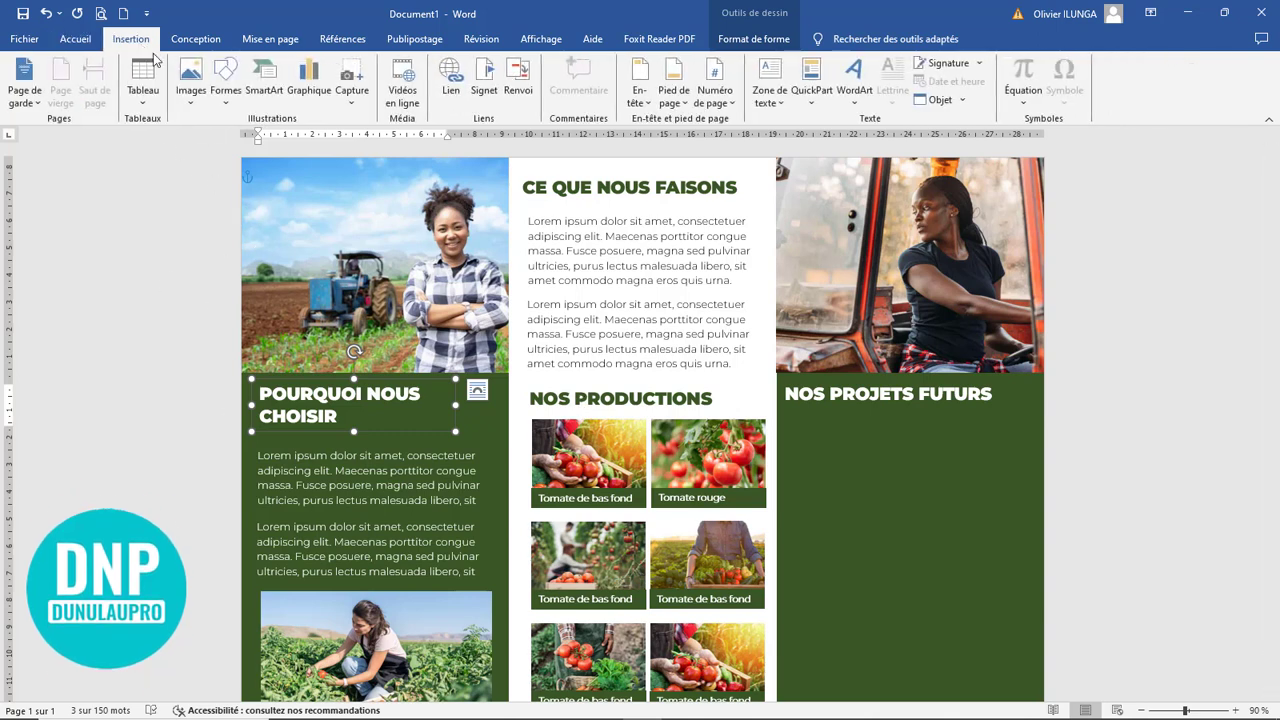
click(226, 88)
click(234, 136)
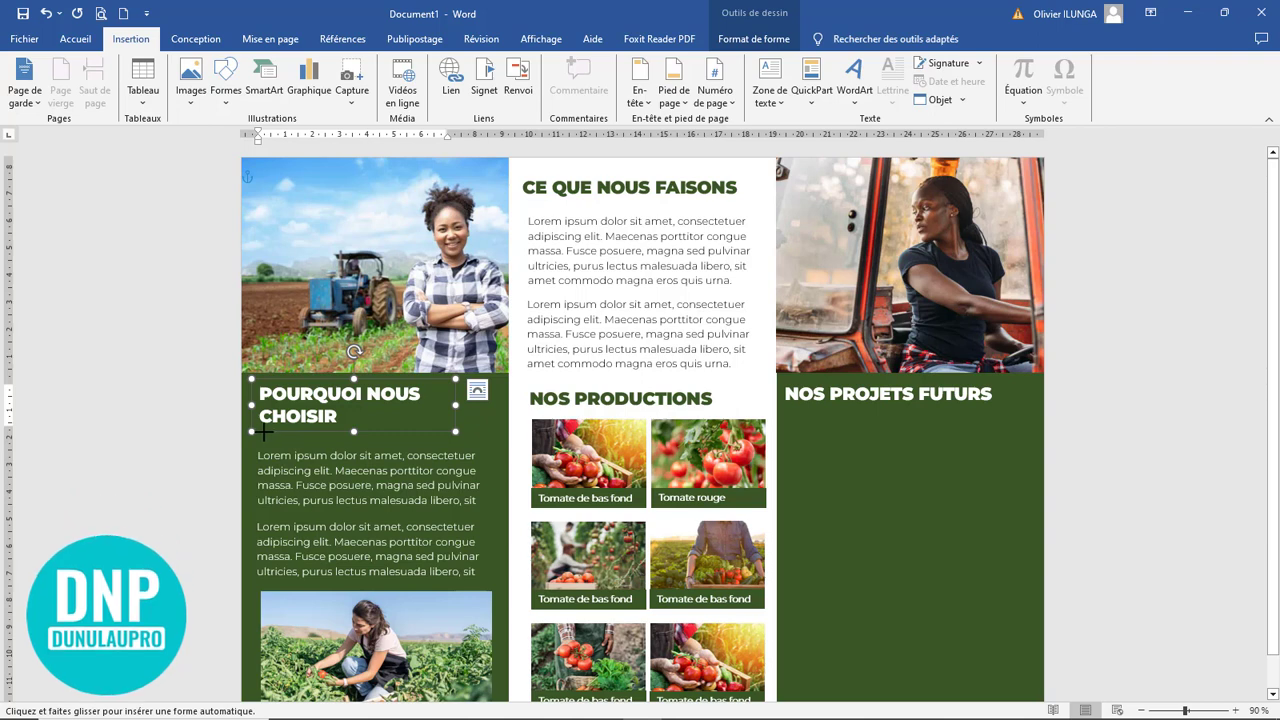
drag(329, 432, 264, 432)
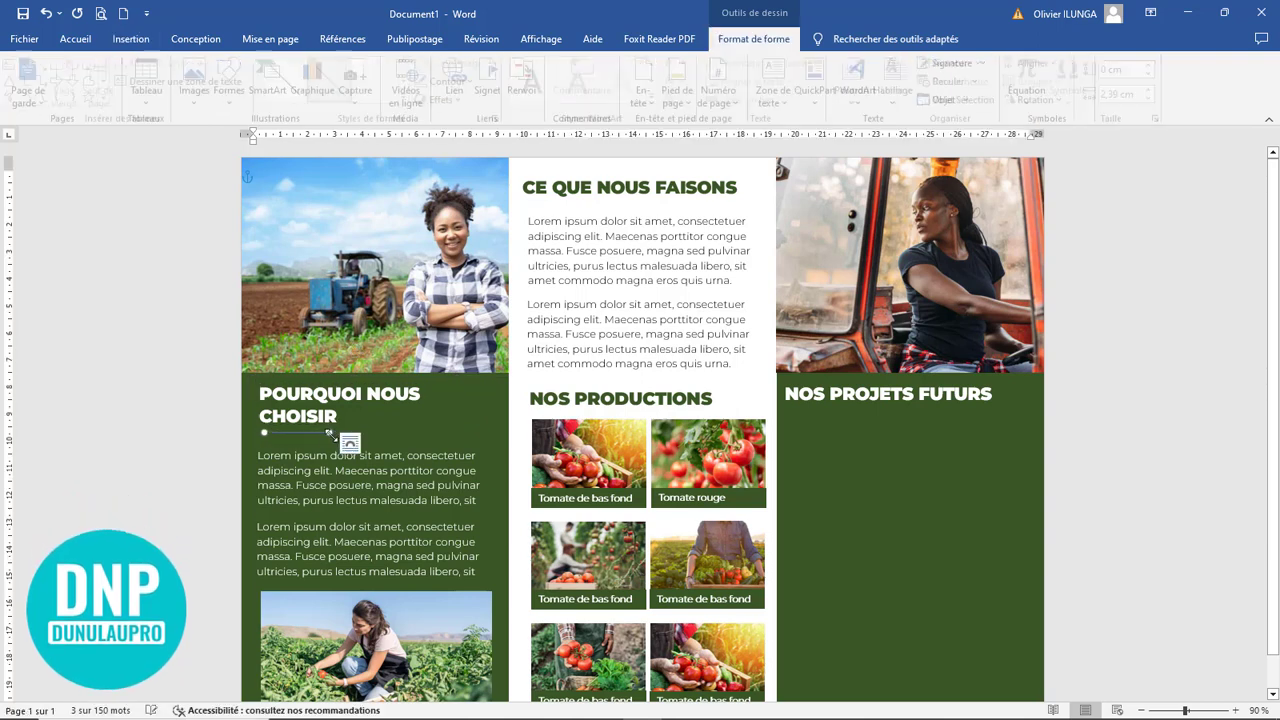
- Format the line below the "POURQUOI NOUS CHOISIR" heading with a 3 pt thickness and a white outline
click(474, 84)
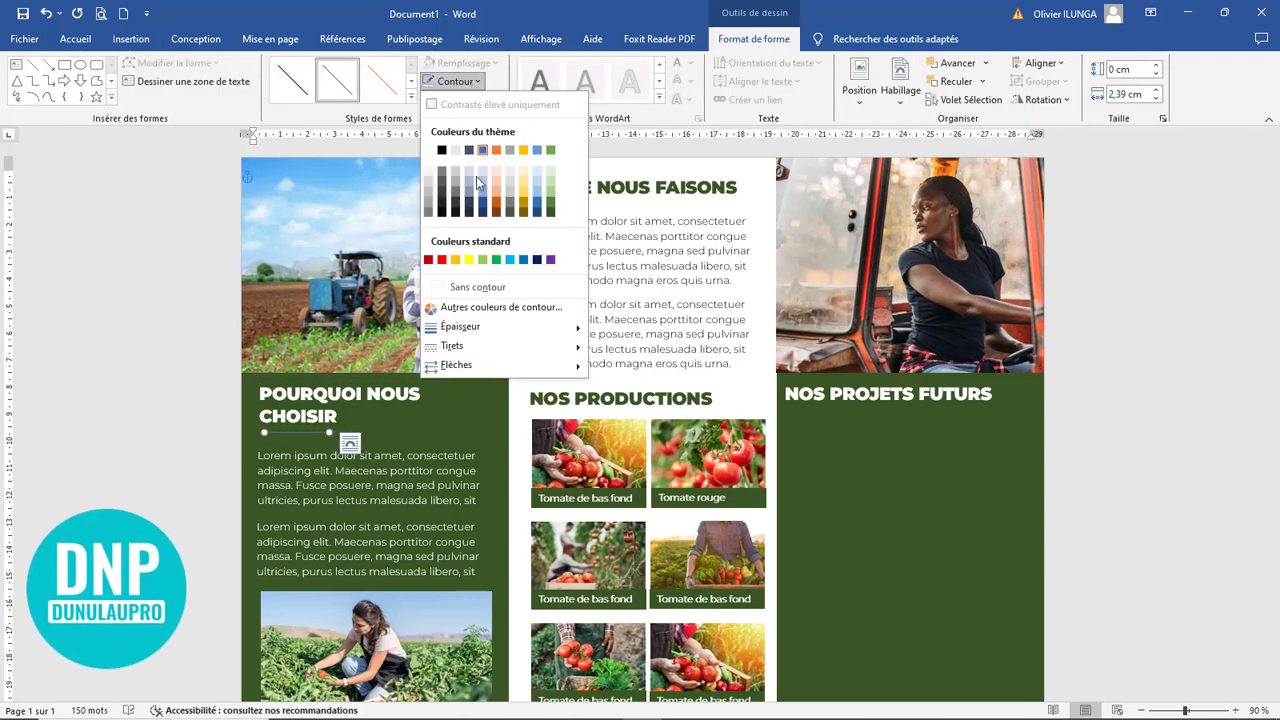
mouse_move(486, 327)
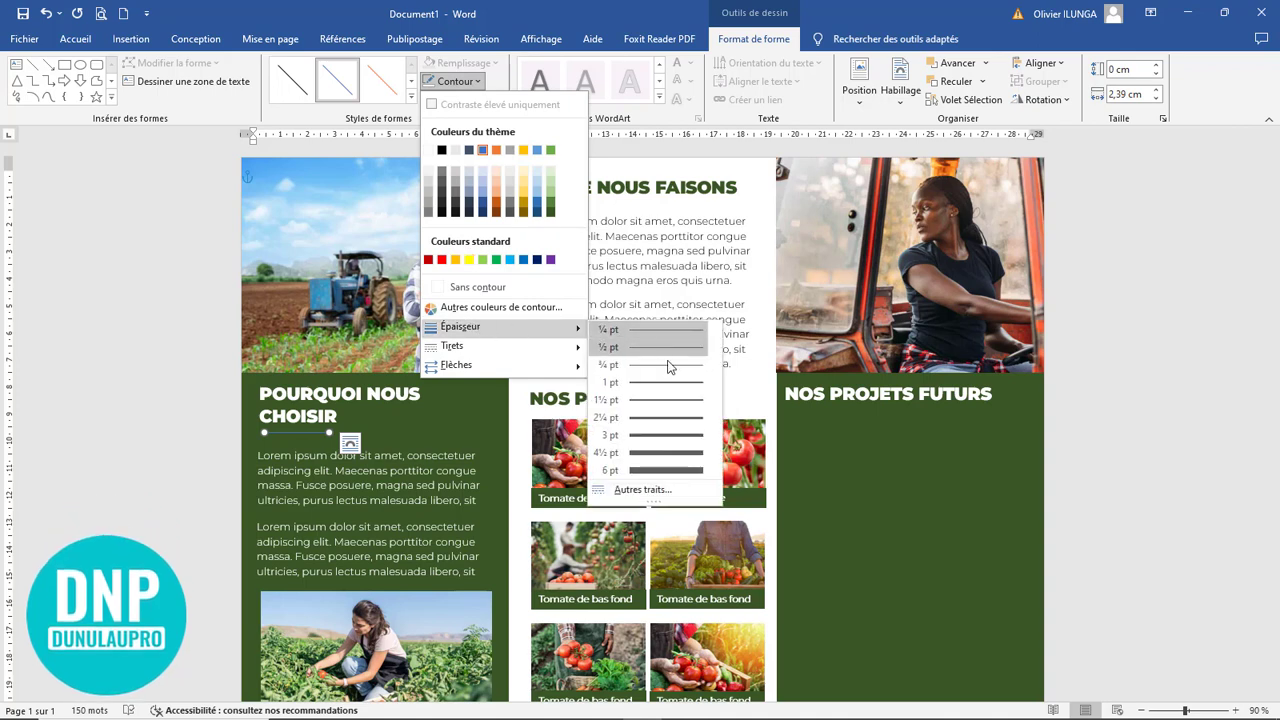
click(663, 436)
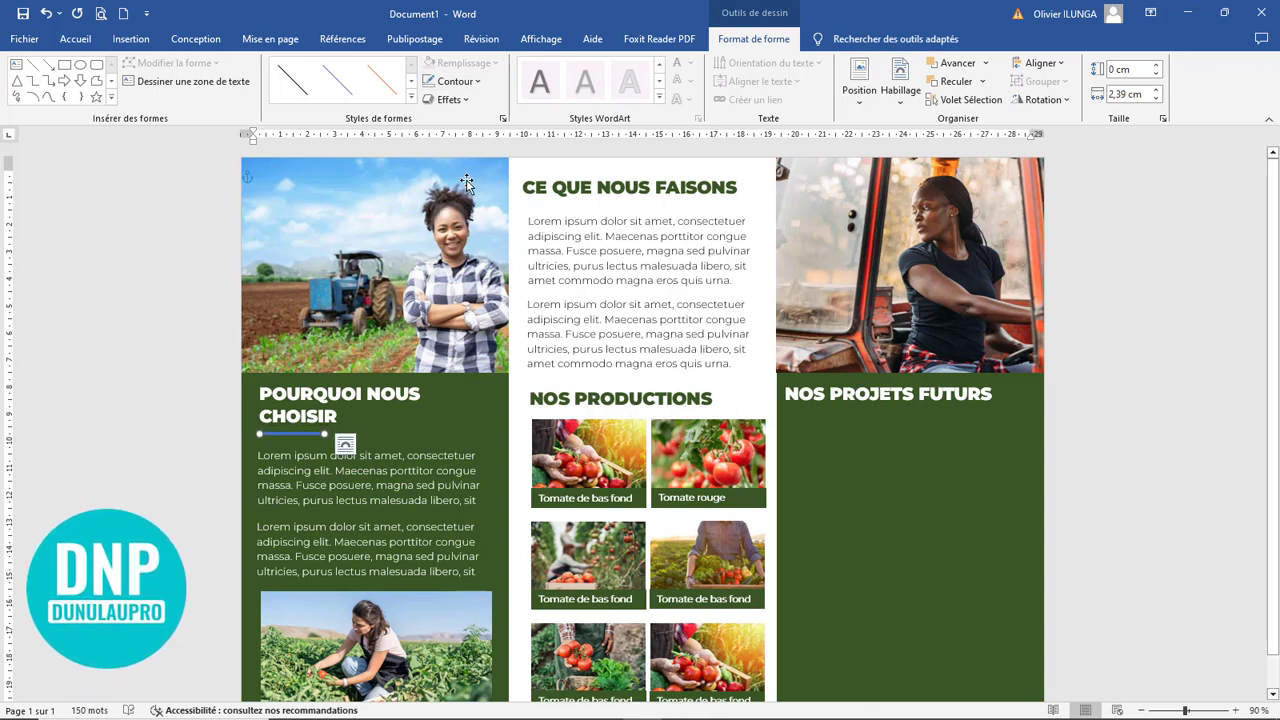
click(479, 83)
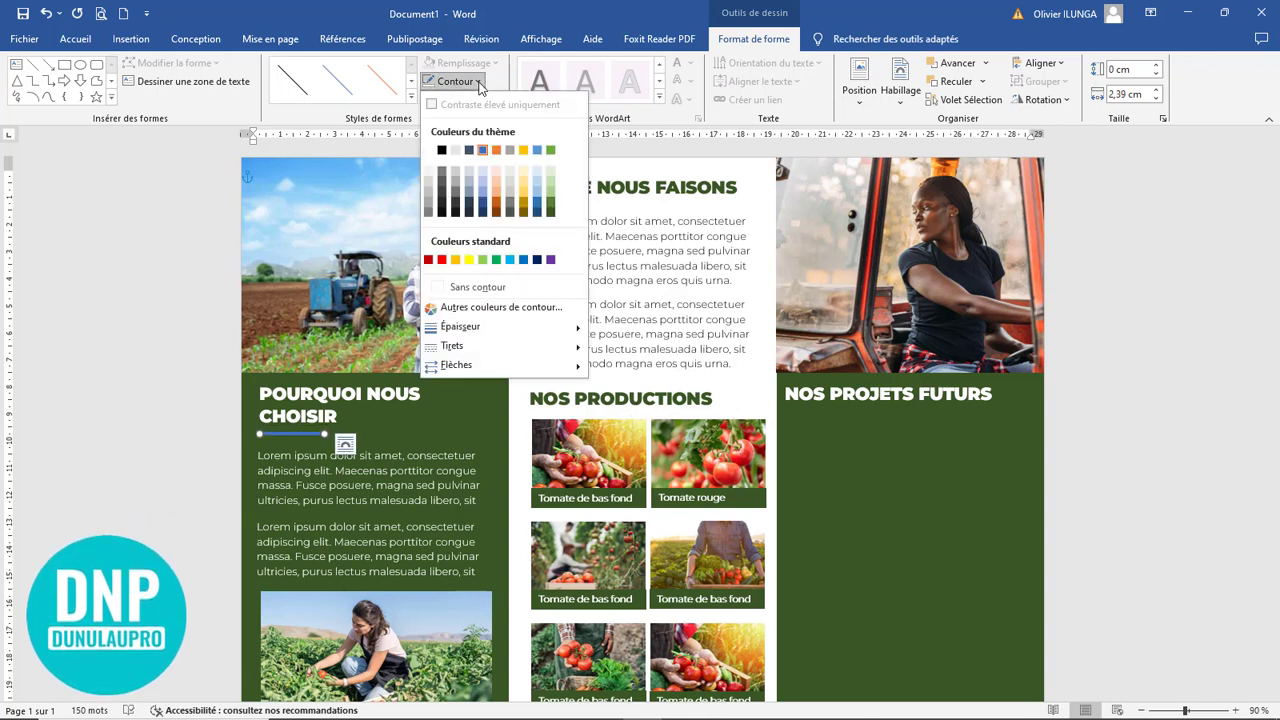
click(429, 151)
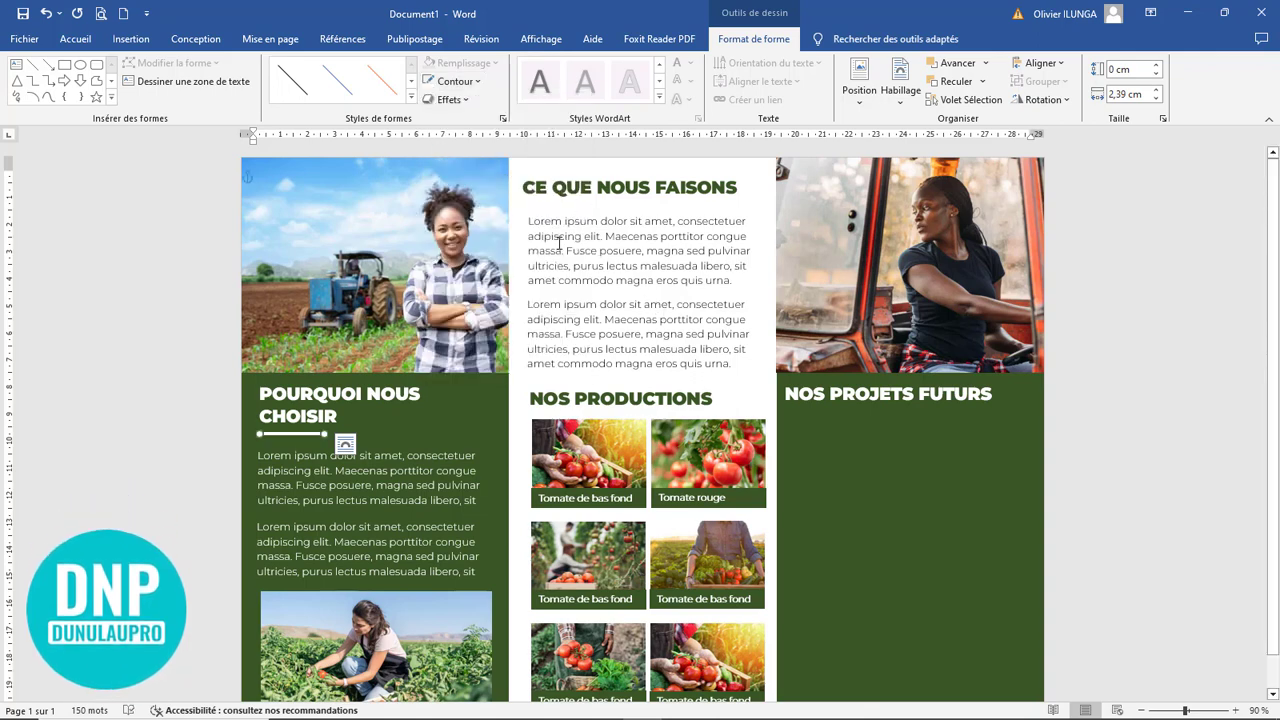
- Duplicate the white line, recolour the copy with the darkest theme green, and place it below the "CE QUE NOUS FAISONS" heading
drag(304, 440, 463, 374)
click(516, 382)
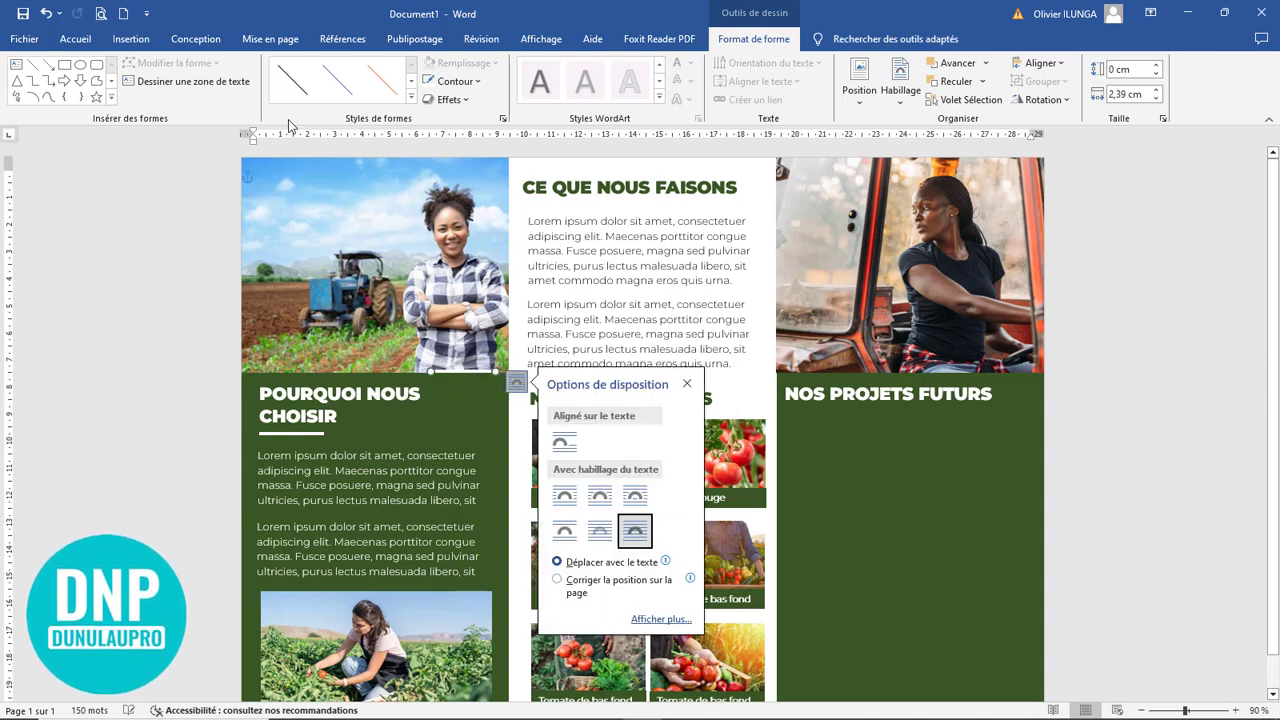
click(476, 86)
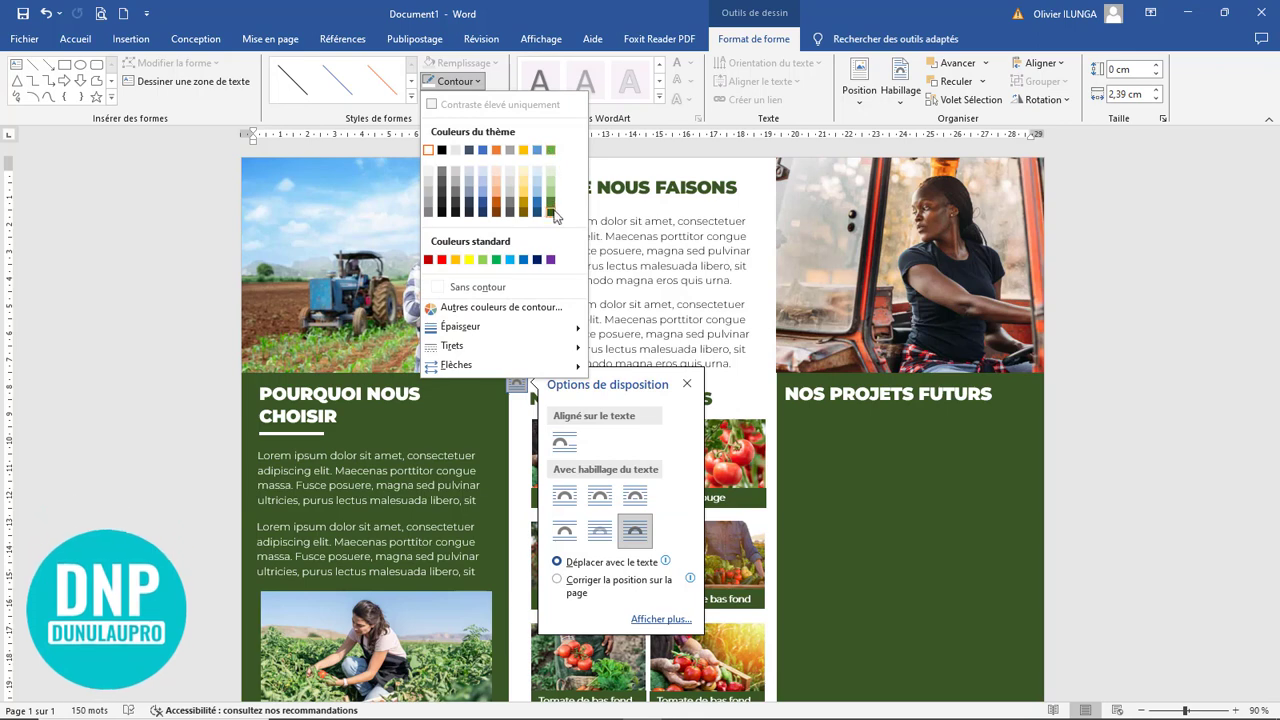
click(549, 218)
drag(483, 372, 574, 202)
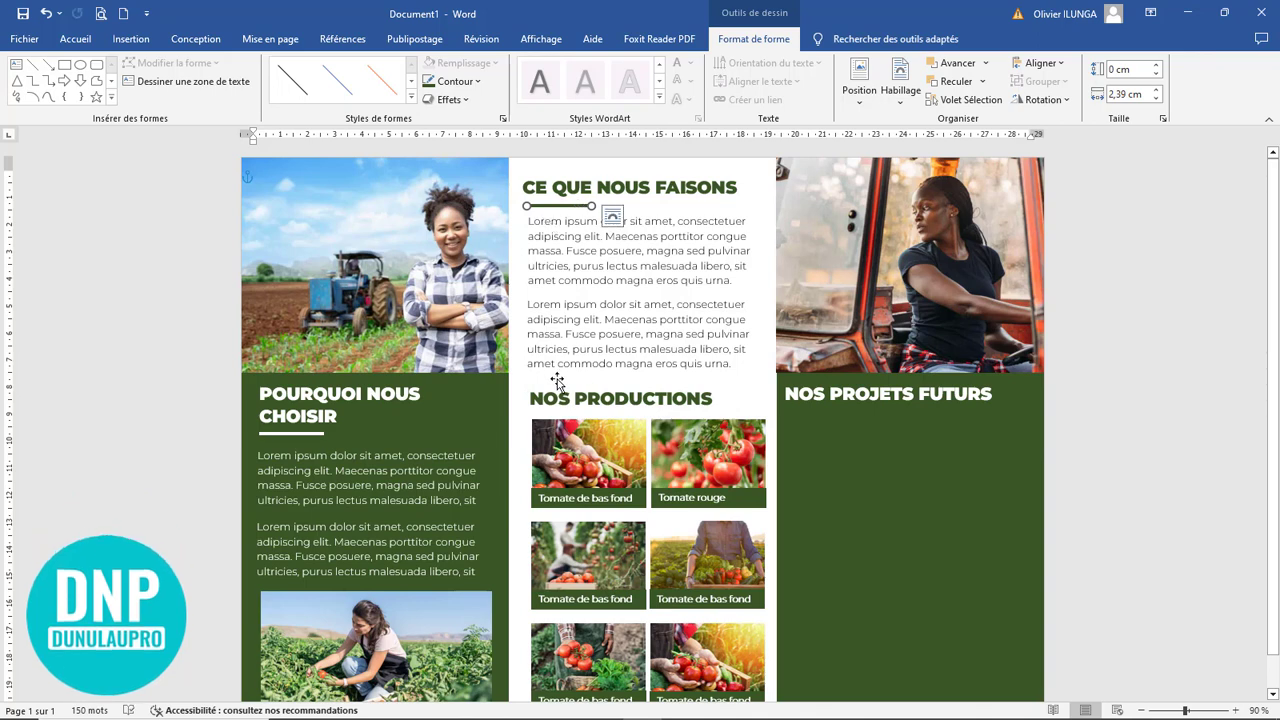
- Move the "NOS PRODUCTIONS" heading up slightly and place a copy of the green underline beneath it
click(600, 399)
drag(600, 399, 602, 374)
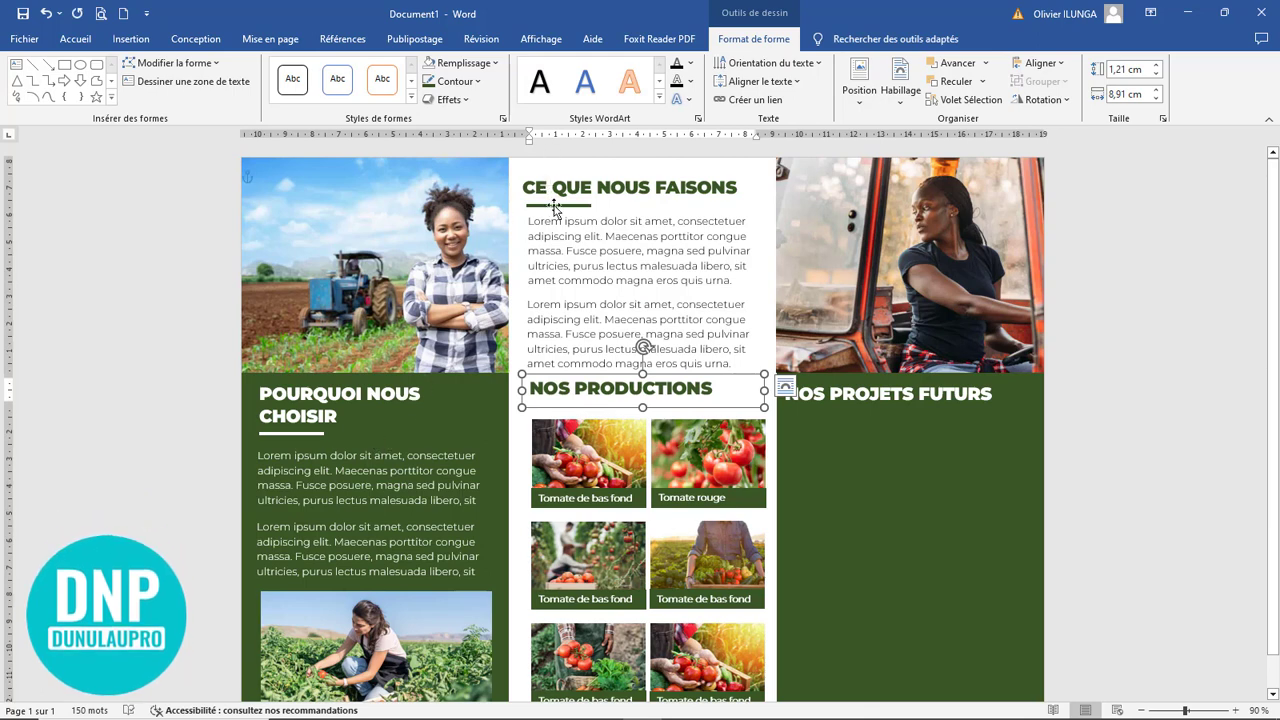
click(554, 206)
drag(554, 208, 554, 303)
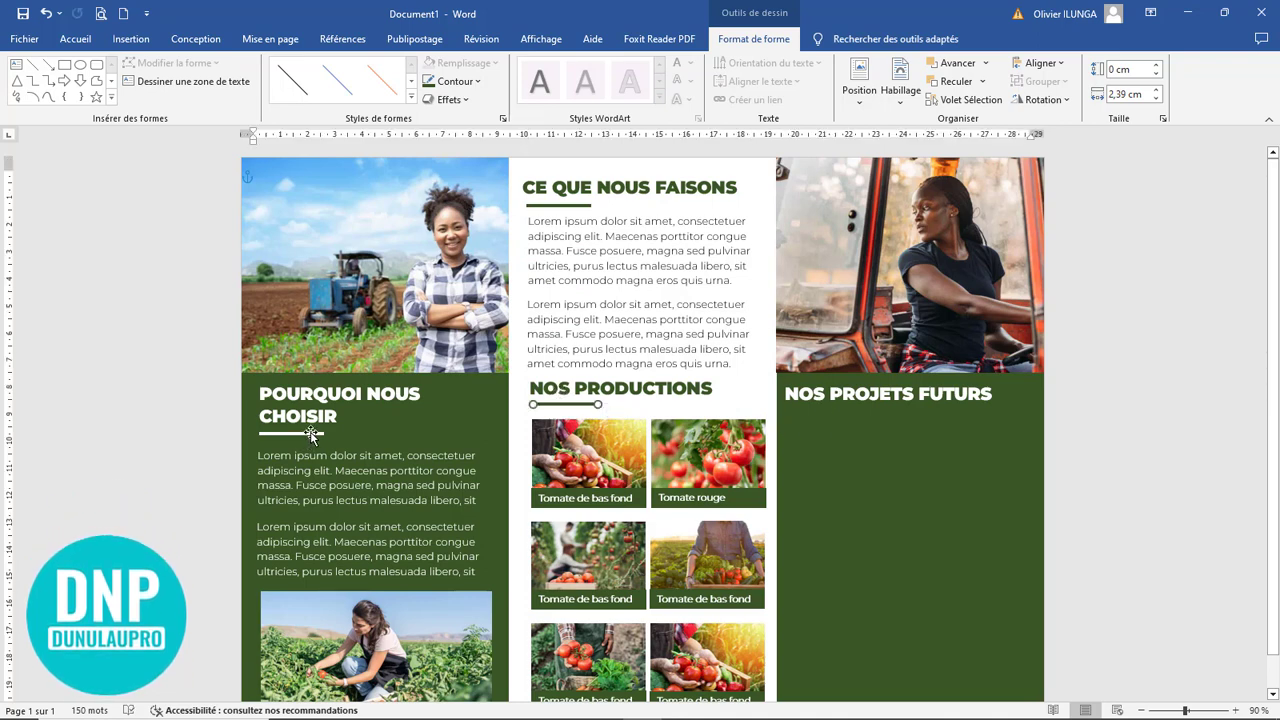
- Copy the white underline and the first panel's upper placeholder paragraph below the "NOS PROJETS FUTURS" heading
drag(315, 435, 830, 411)
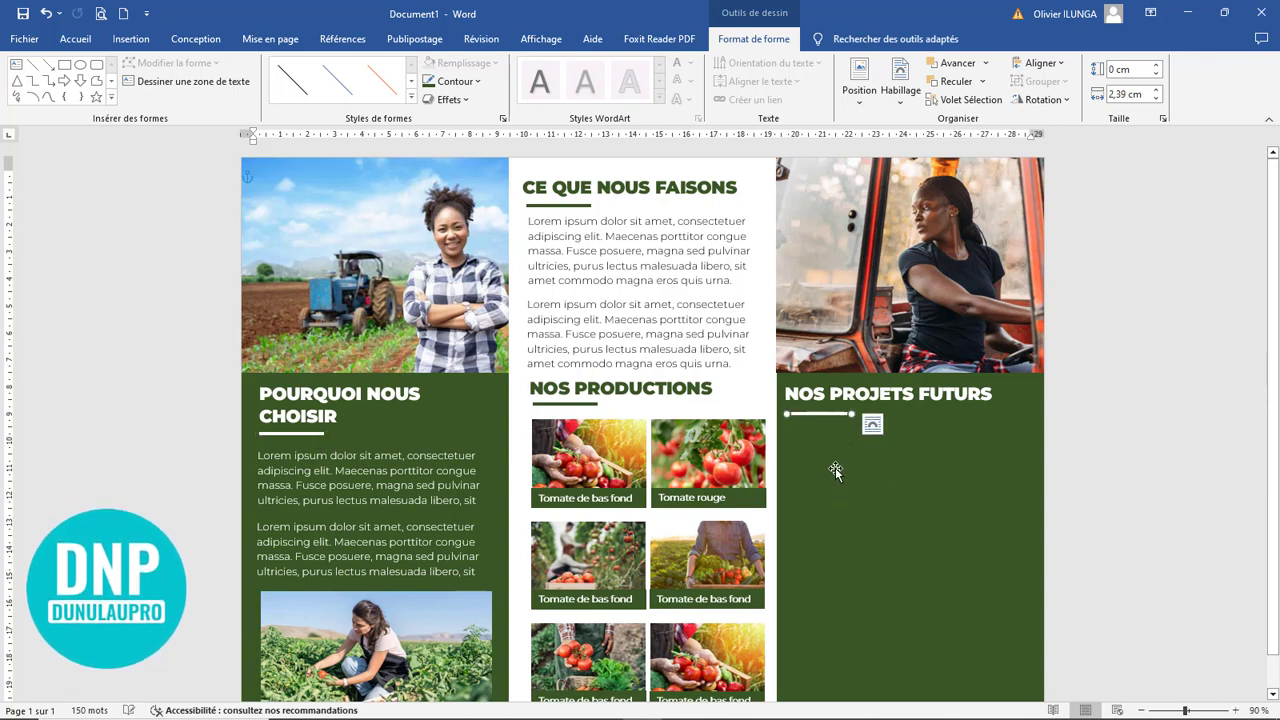
click(672, 318)
click(426, 445)
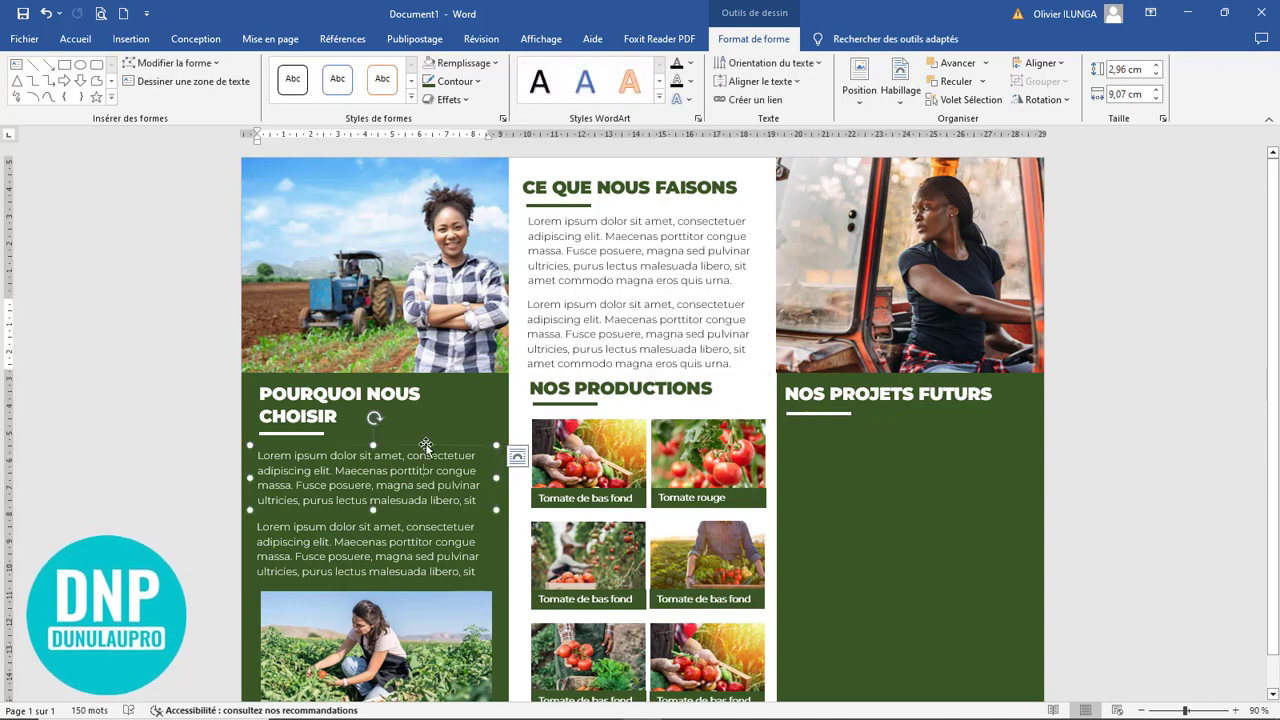
drag(428, 451, 942, 414)
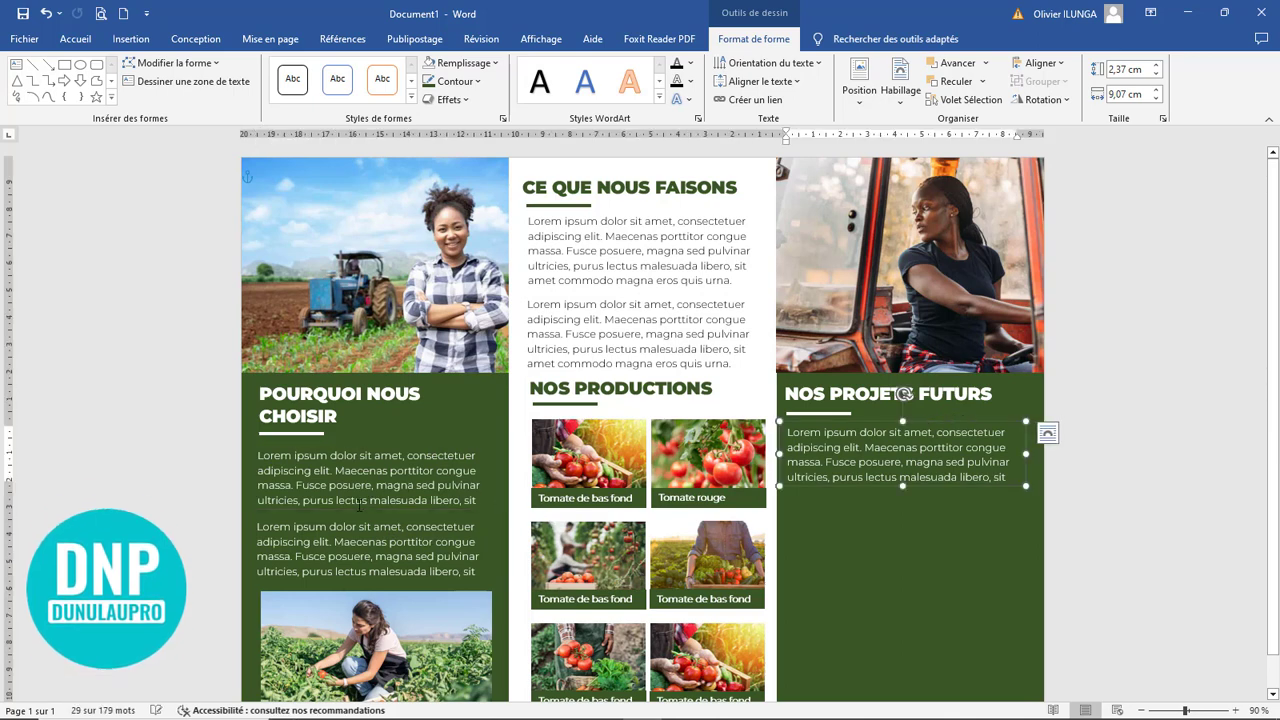
- Copy the first panel's second placeholder paragraph beneath the first one in the third panel and nudge it down slightly
click(388, 516)
drag(372, 488, 849, 487)
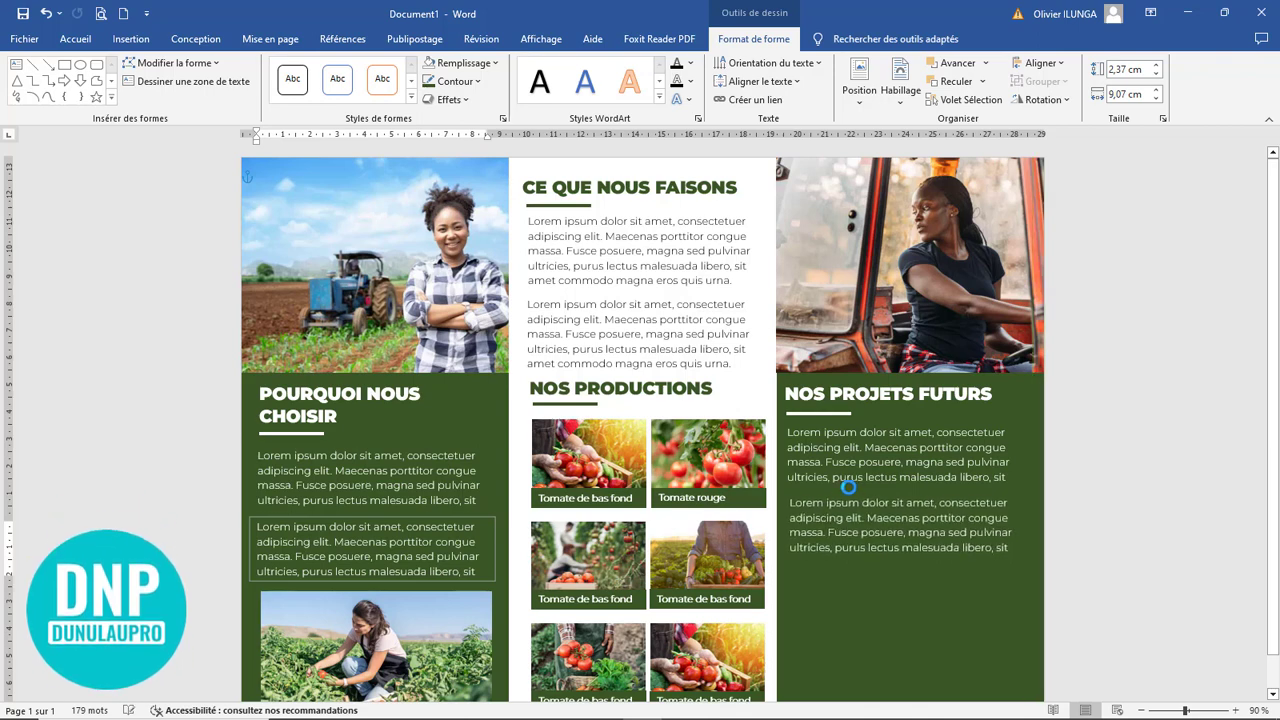
click(850, 495)
key(Down)
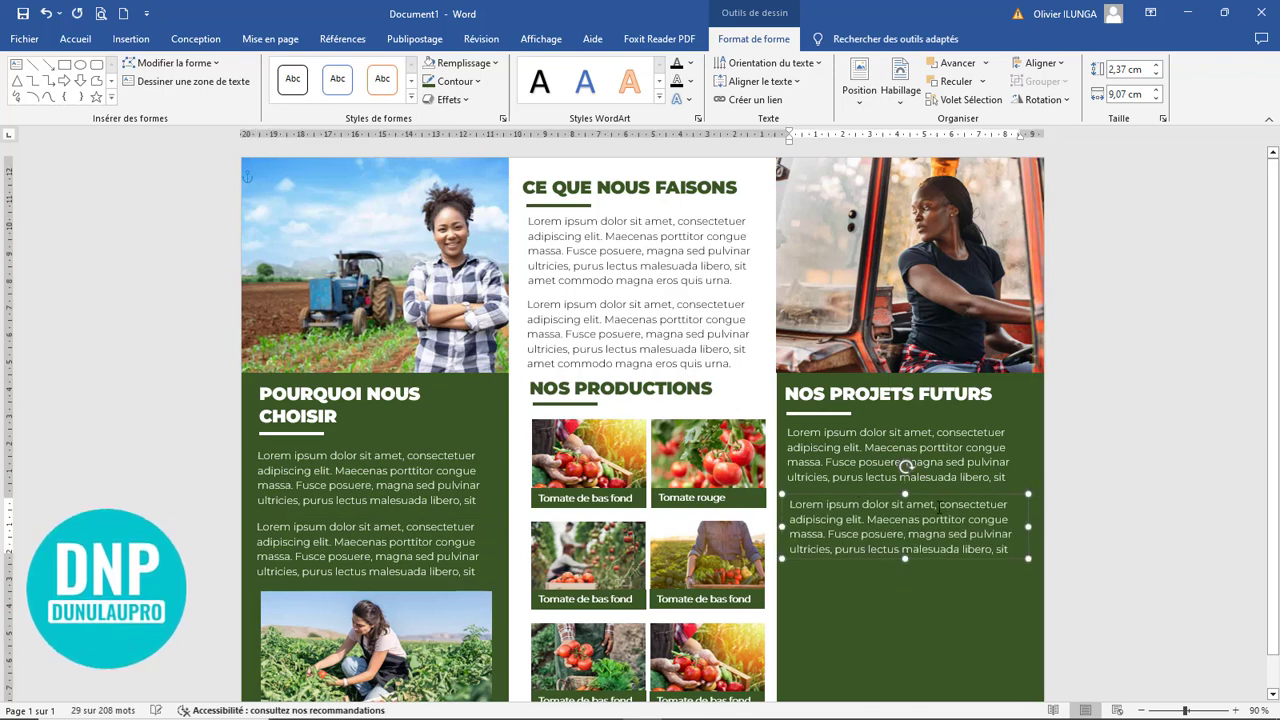
click(915, 596)
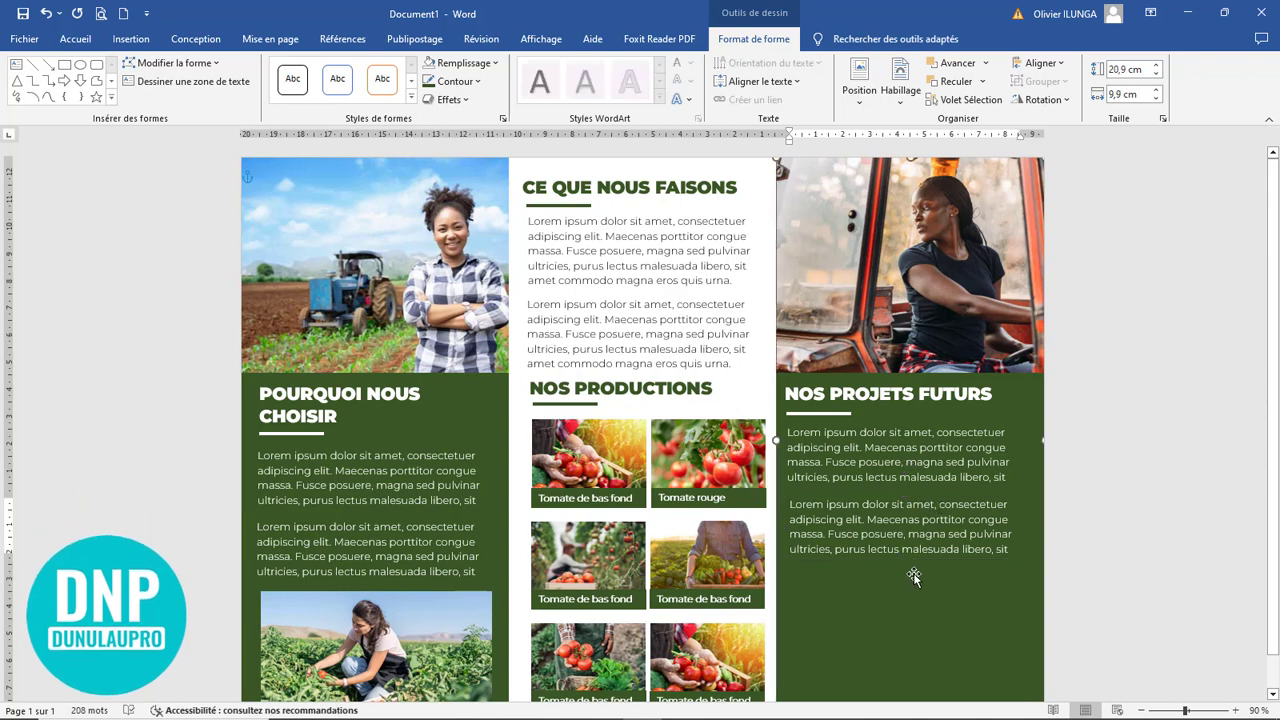
- Duplicate the large photo of the farmer with the blue tractor onto the lower part of the third panel
scroll(947, 563, down, 2)
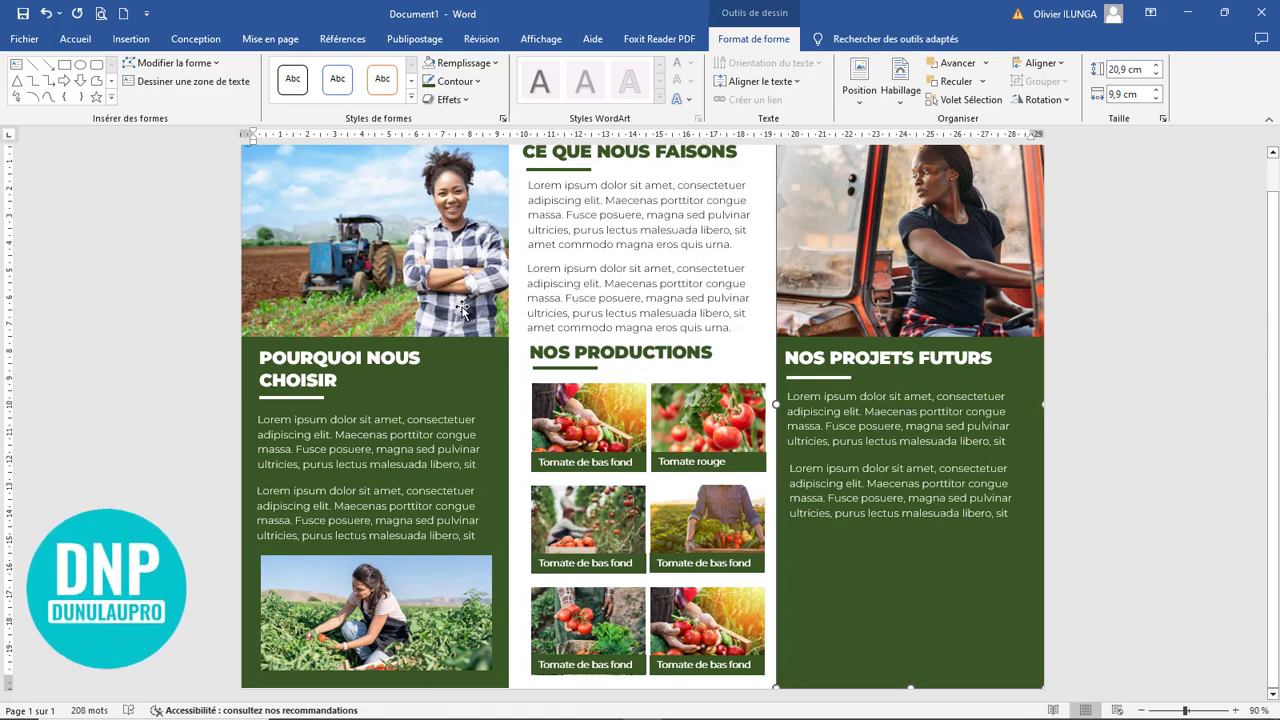
click(420, 257)
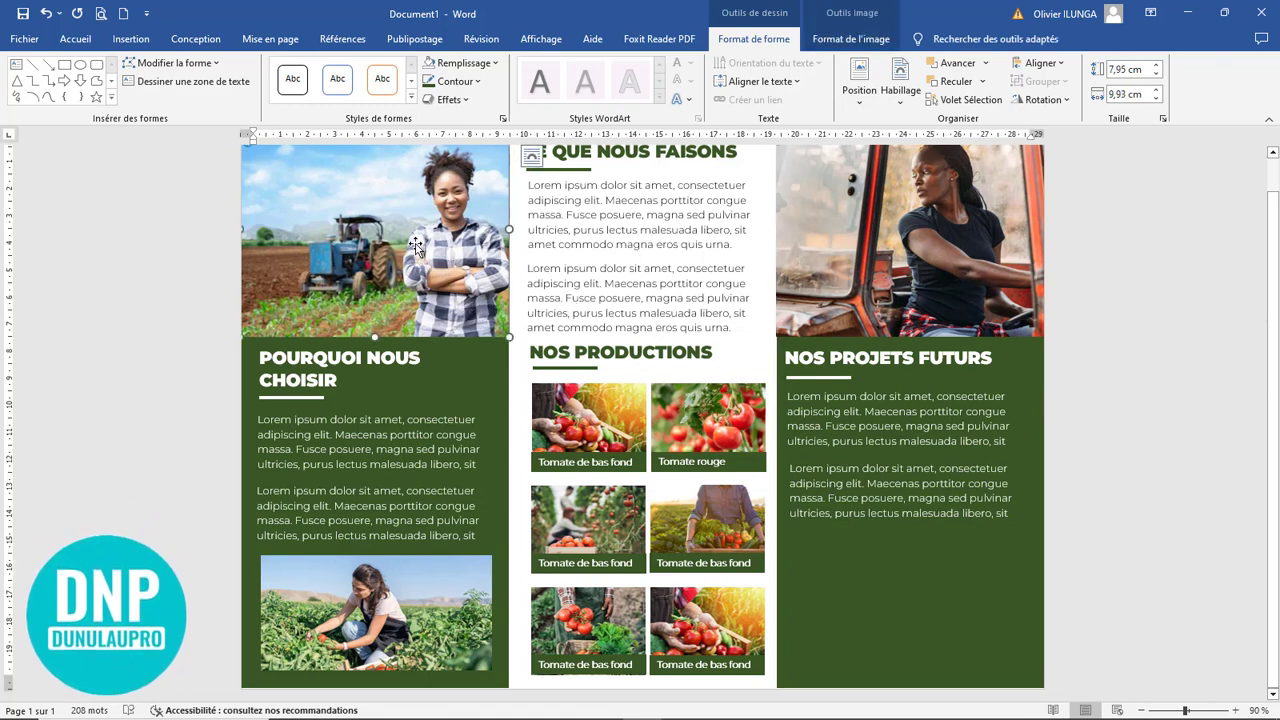
drag(415, 246, 886, 467)
click(1040, 428)
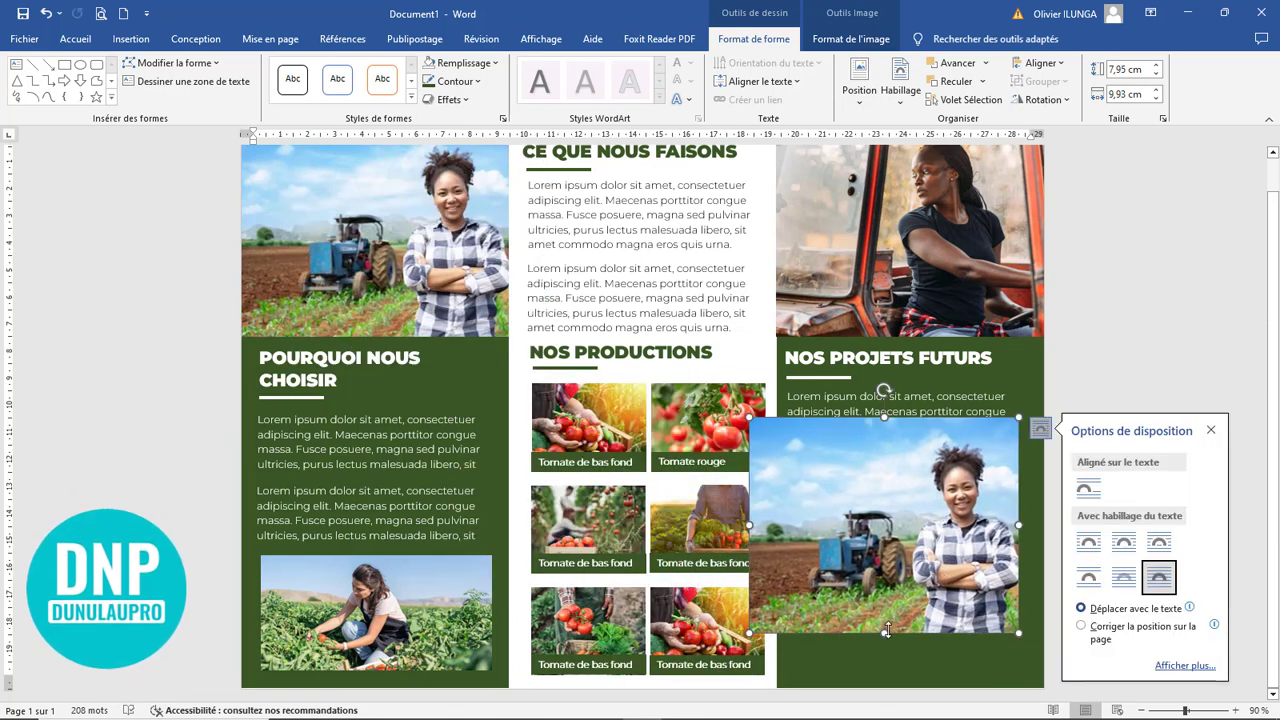
- Resize the duplicated photo to about 5.48 cm high and fit it across the bottom of the third panel
drag(884, 632, 893, 584)
drag(886, 518, 923, 611)
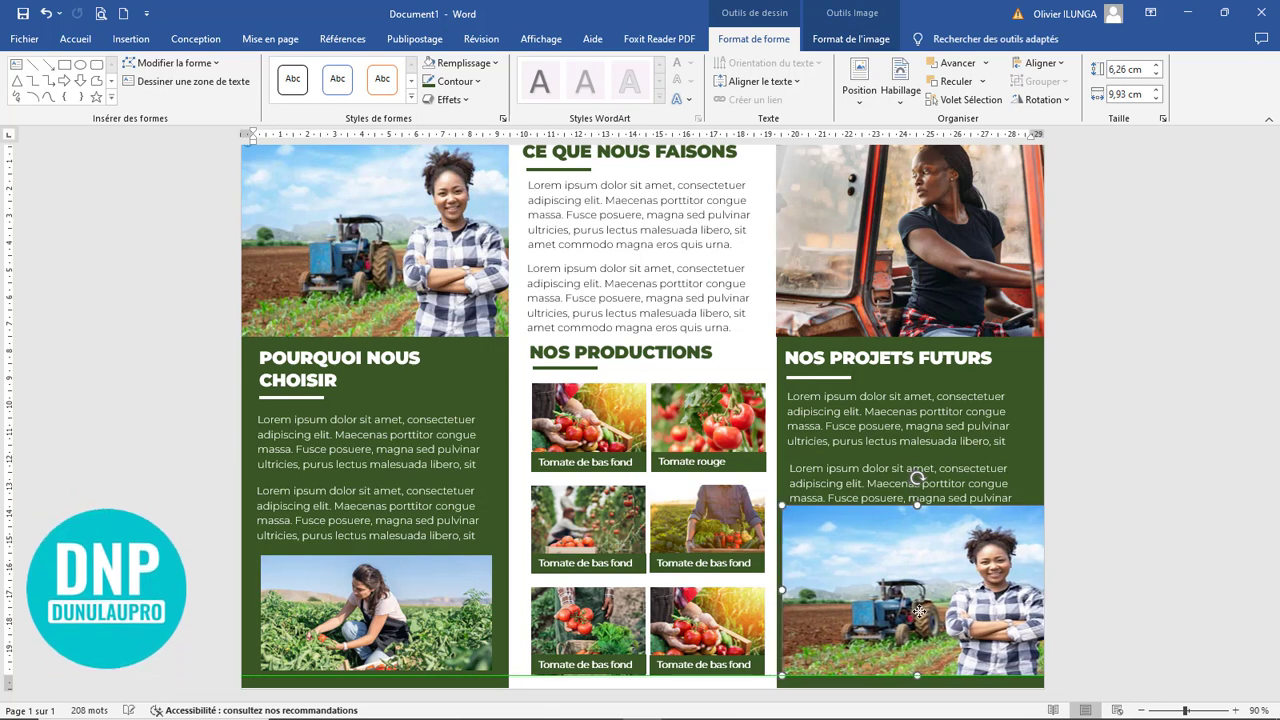
drag(918, 506, 914, 538)
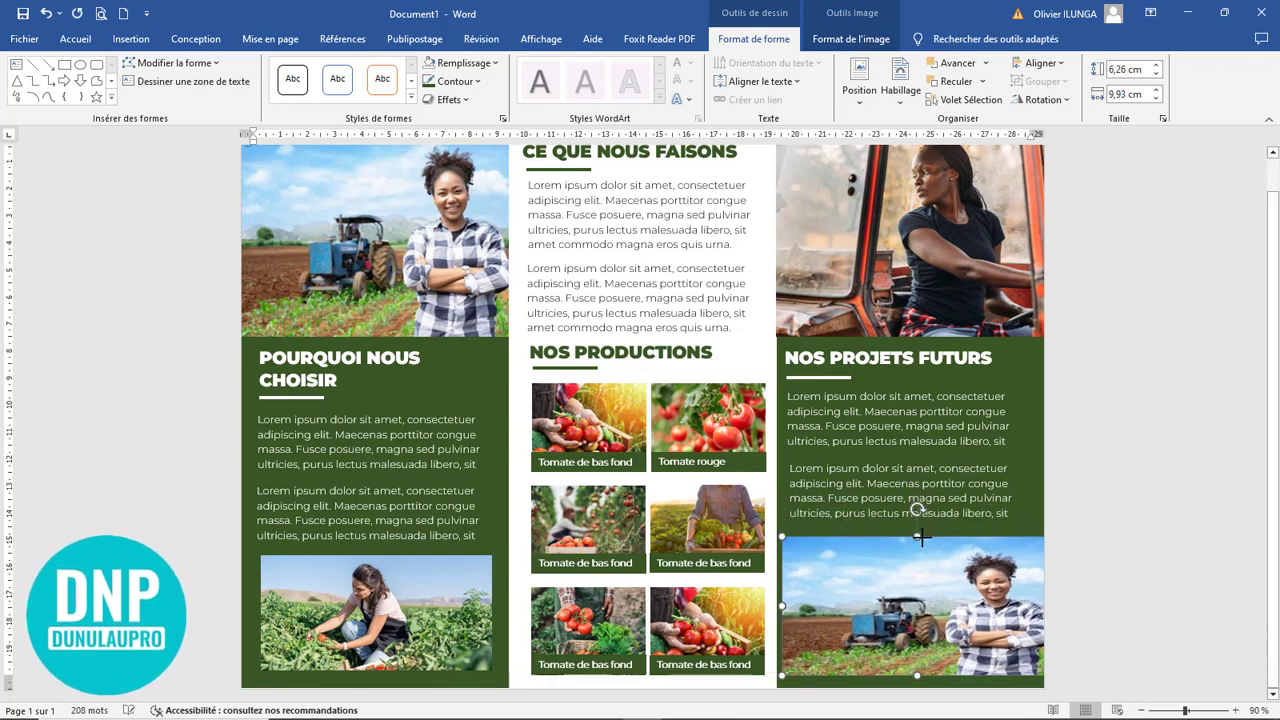
drag(914, 590, 914, 597)
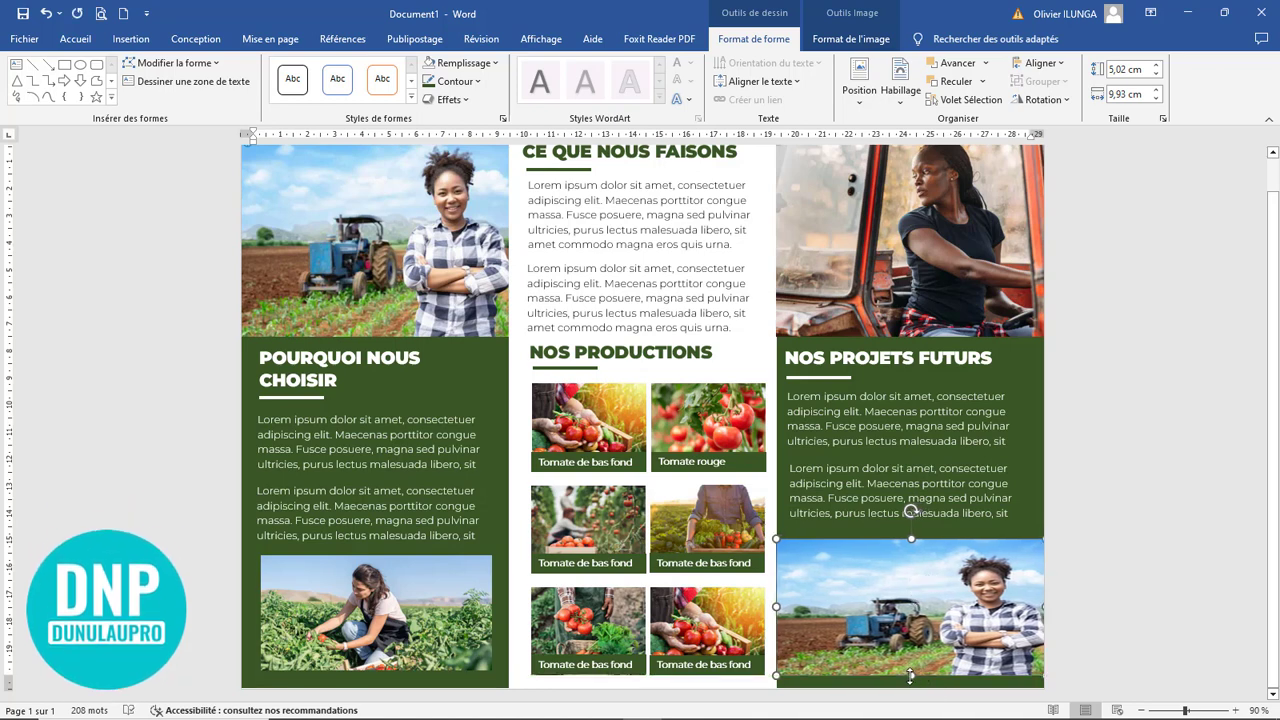
drag(906, 680, 916, 687)
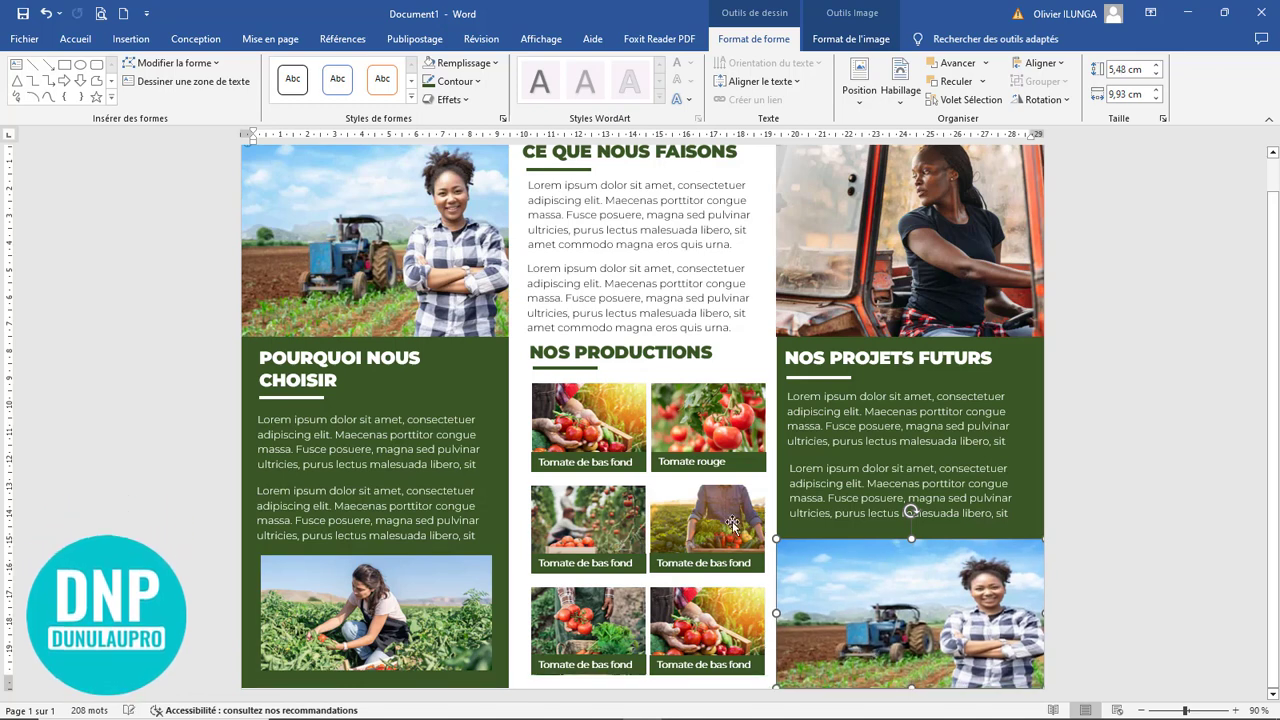
- Replace the picture fill of the duplicated shape at the bottom of the third panel with solid white
click(471, 68)
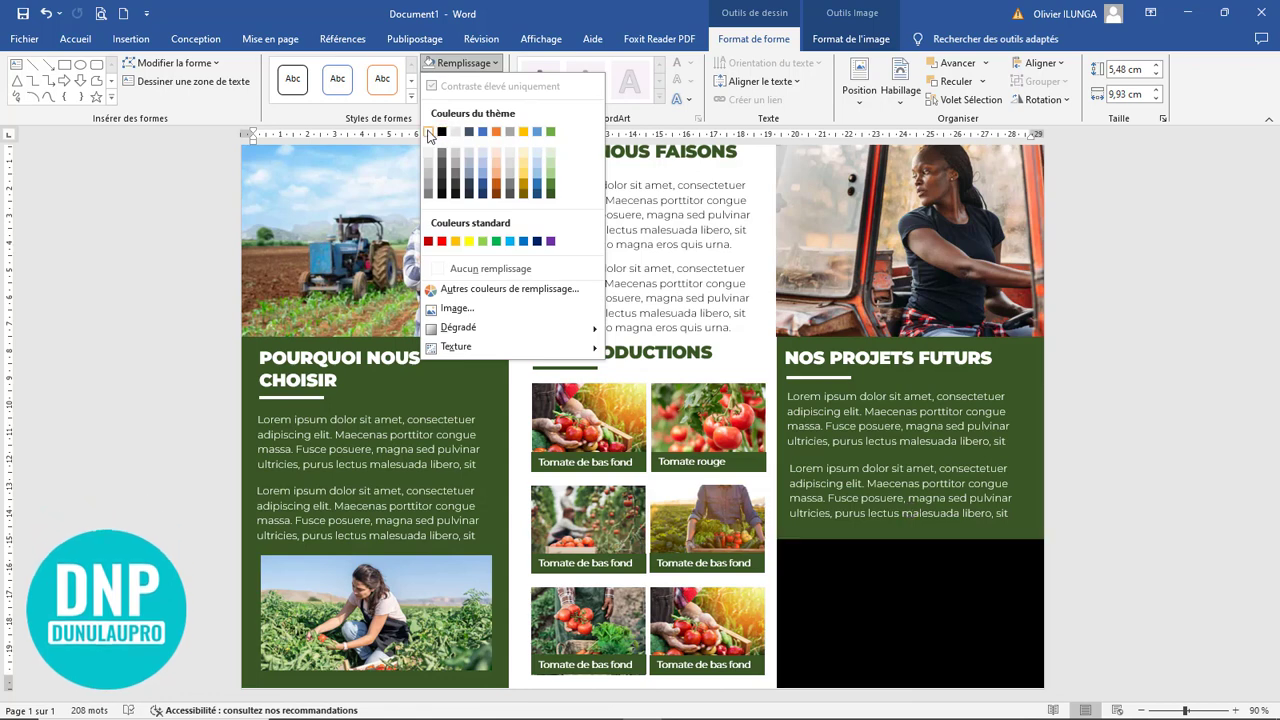
click(430, 137)
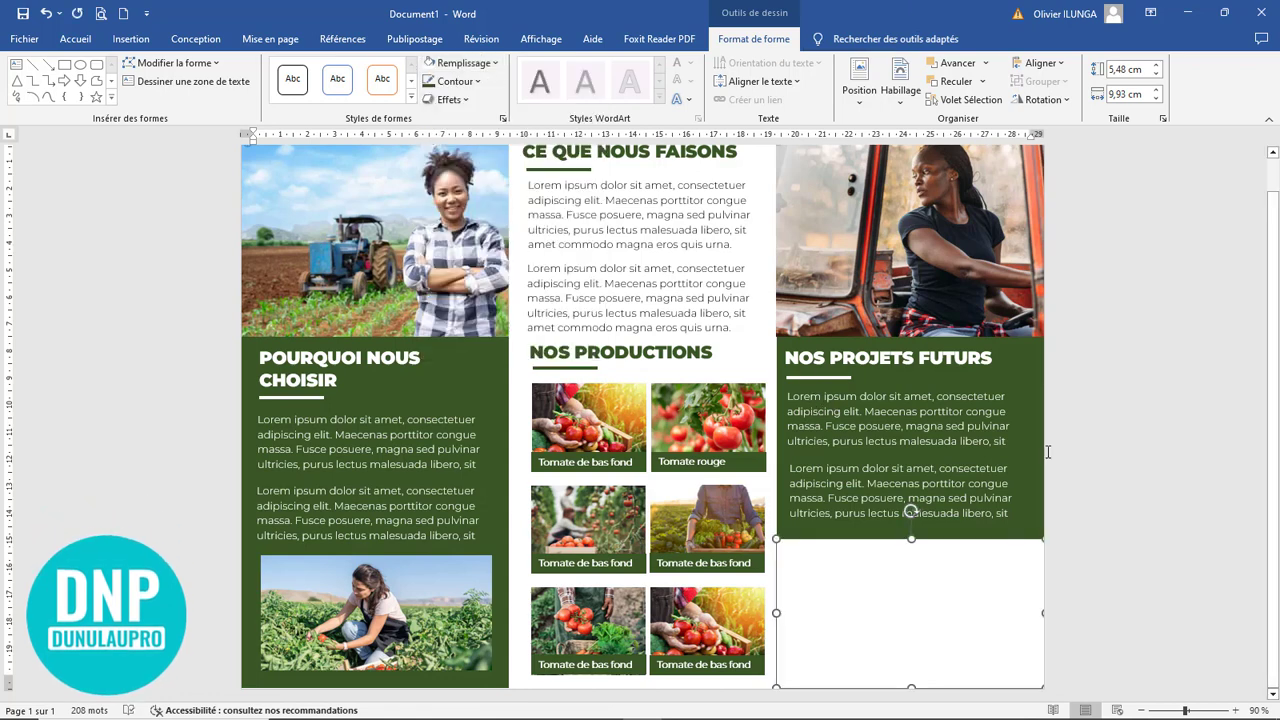
click(1123, 534)
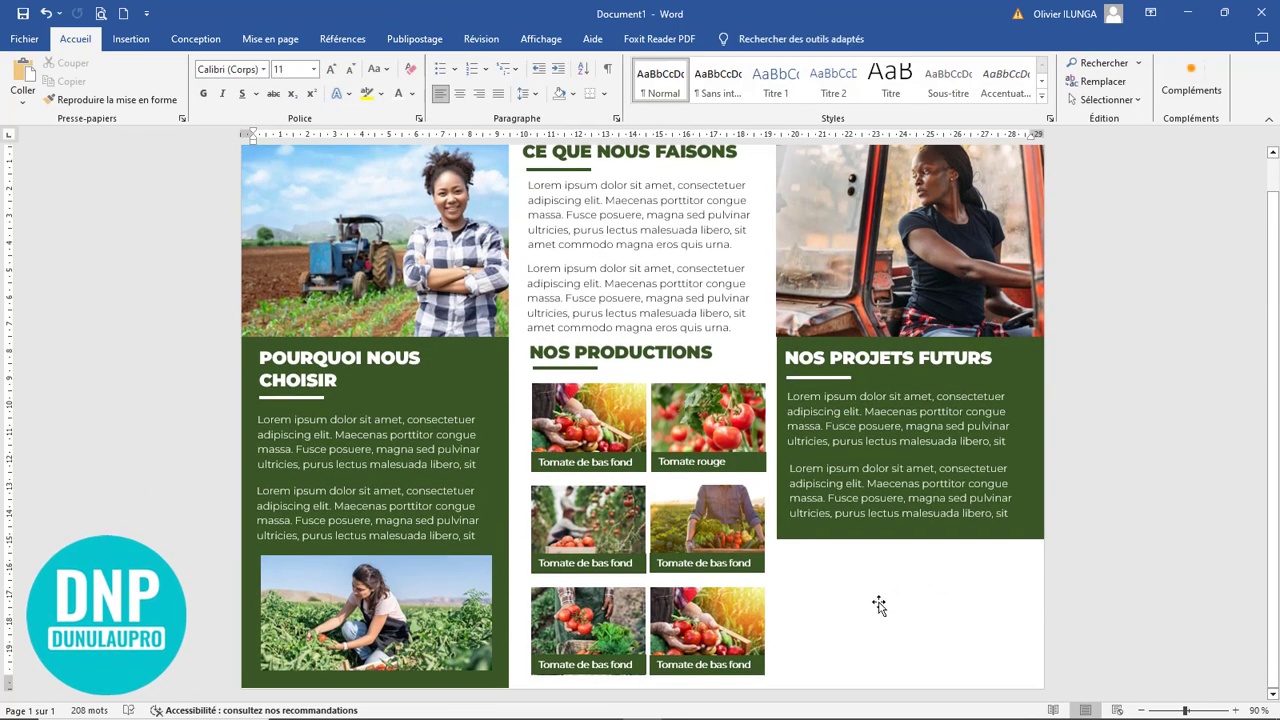
click(864, 611)
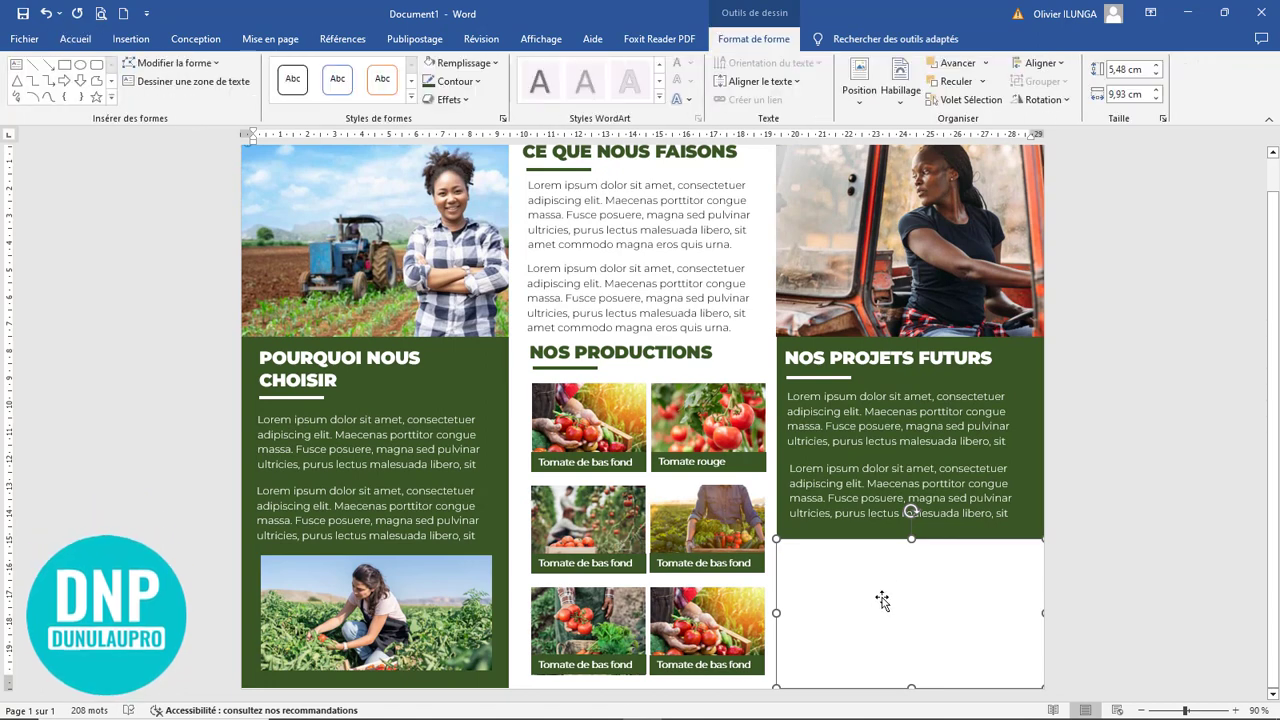
- Copy the green "NOS PRODUCTIONS" heading to the top of the white block in the third panel and change its text to "NOS PRIX"
click(866, 358)
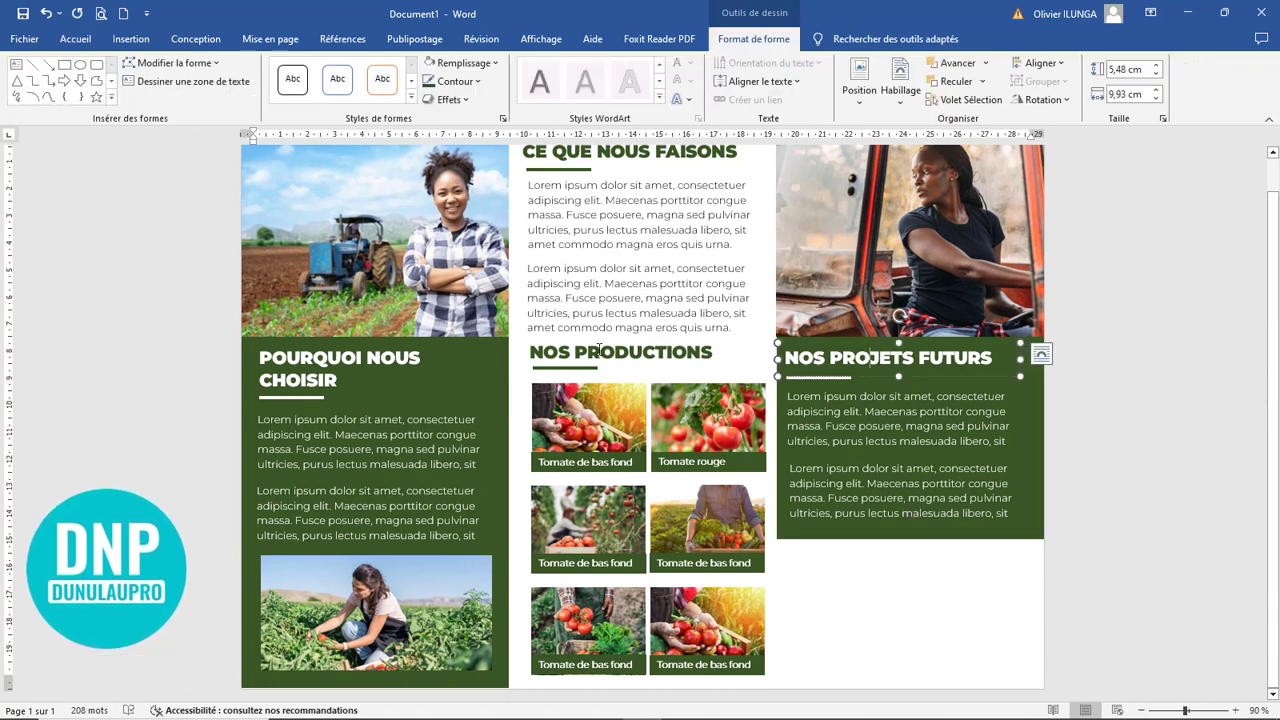
click(662, 342)
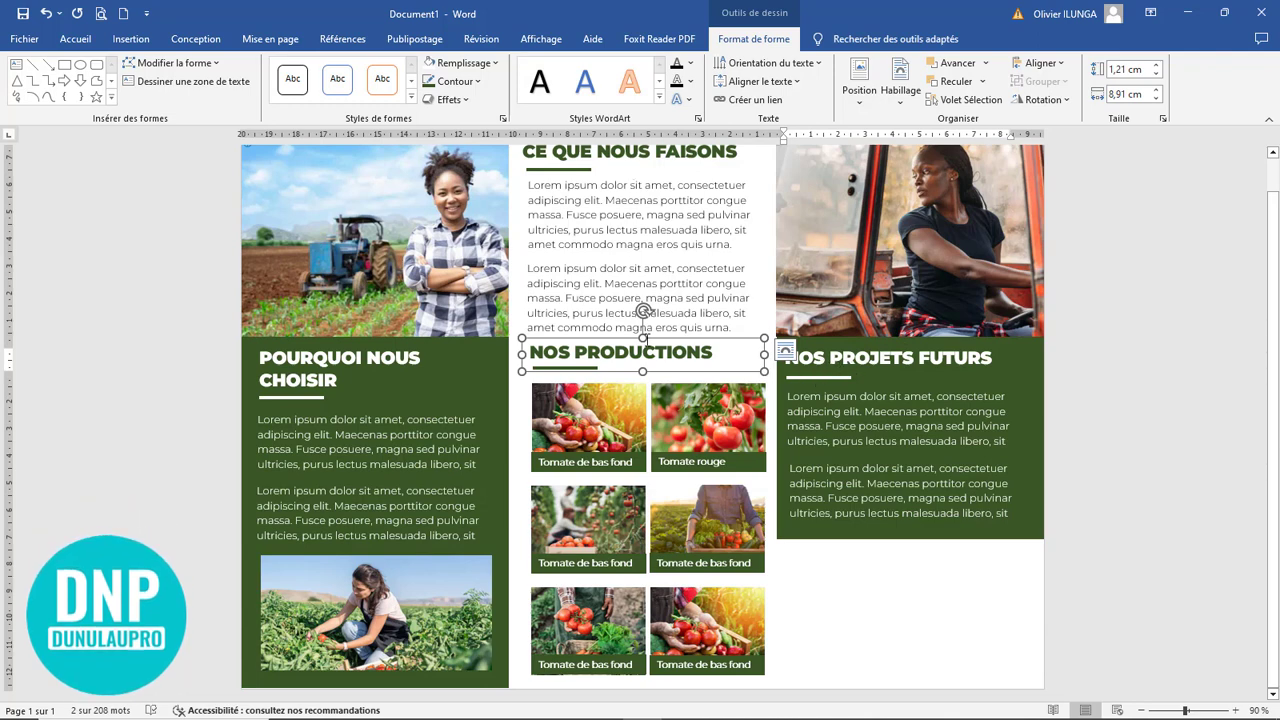
drag(652, 338, 864, 495)
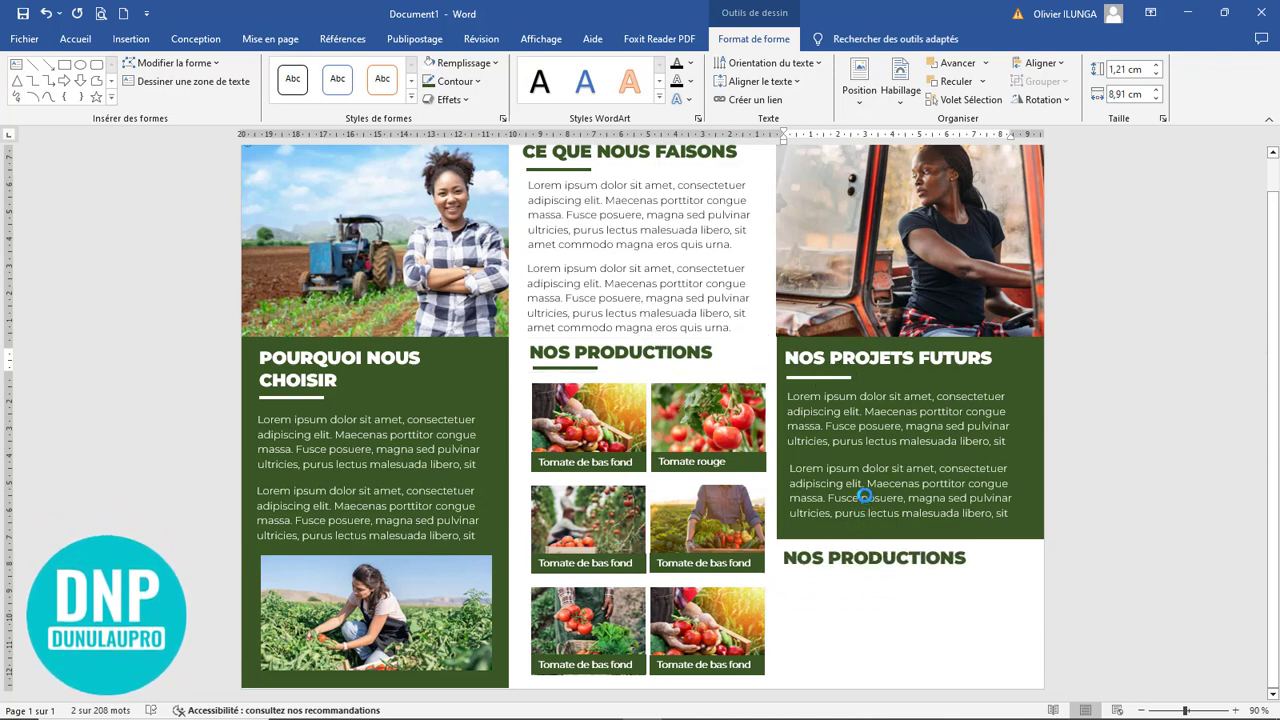
drag(974, 557, 779, 557)
text(NOS PRIX)
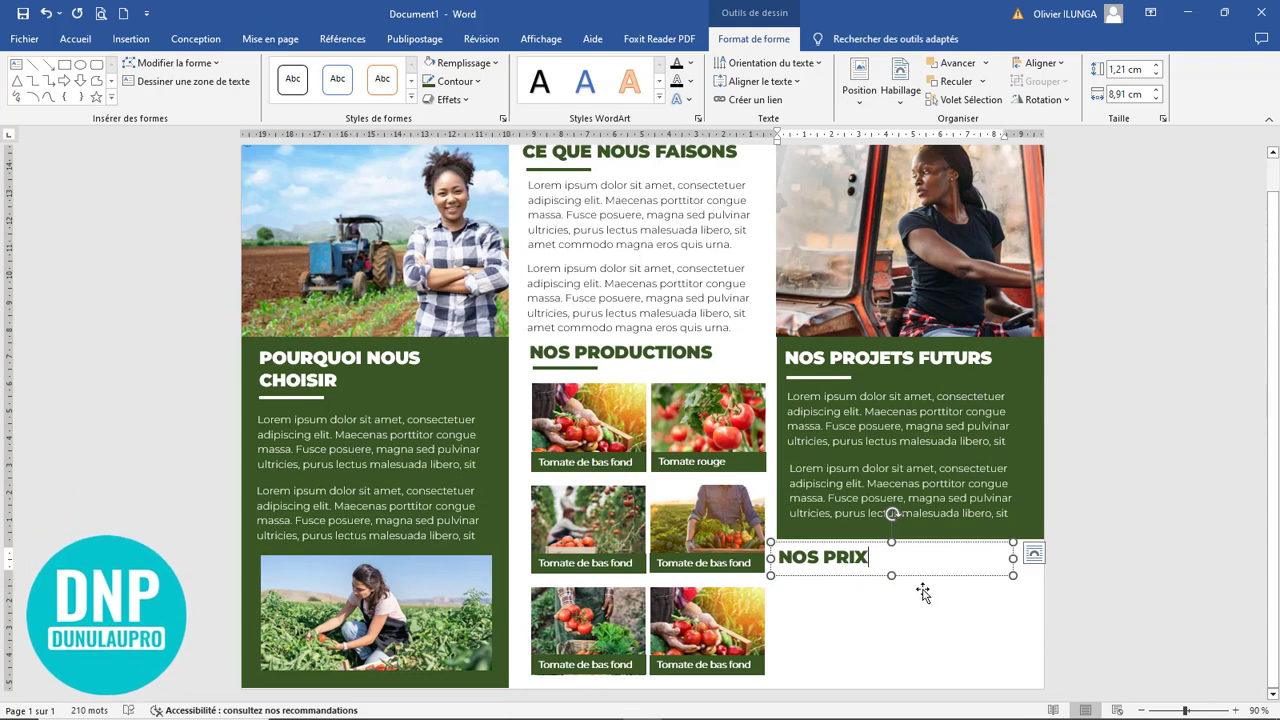
- Draw a rectangle about 3.62 cm wide and 0.85 cm high directly below the "NOS PRIX" heading
scroll(925, 596, down, 4)
scroll(901, 582, up, 5)
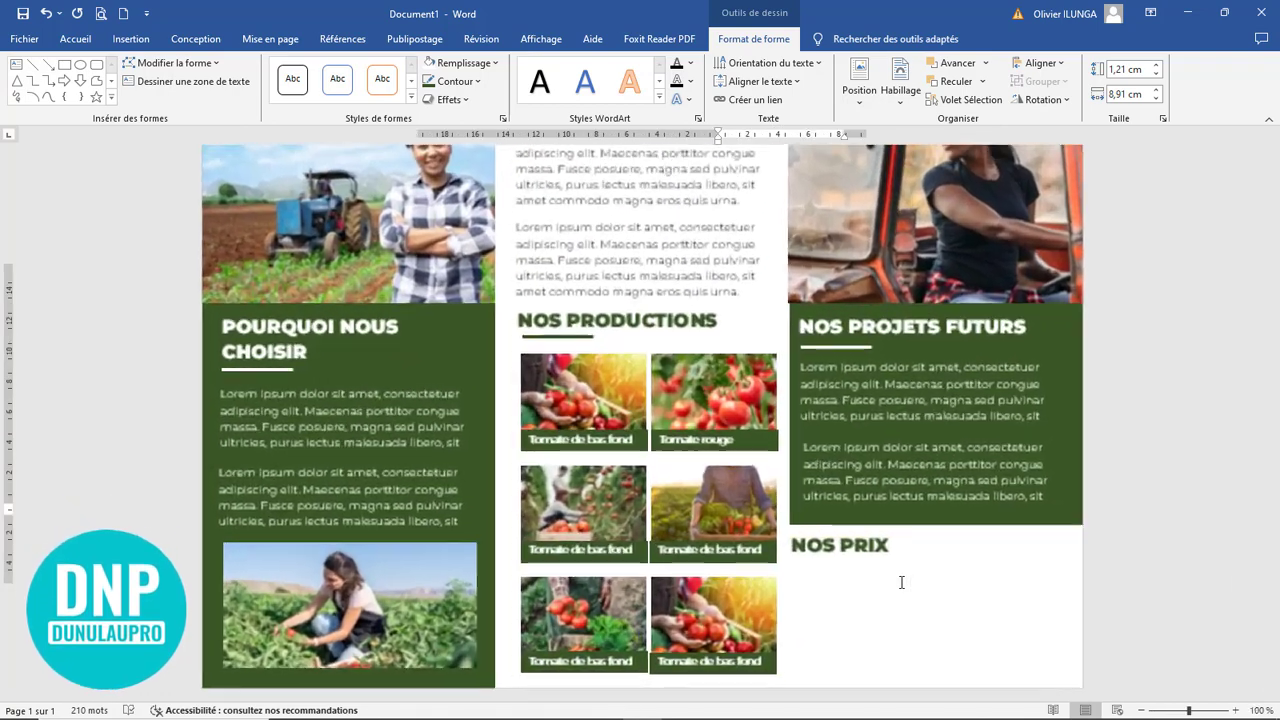
scroll(901, 582, up, 1)
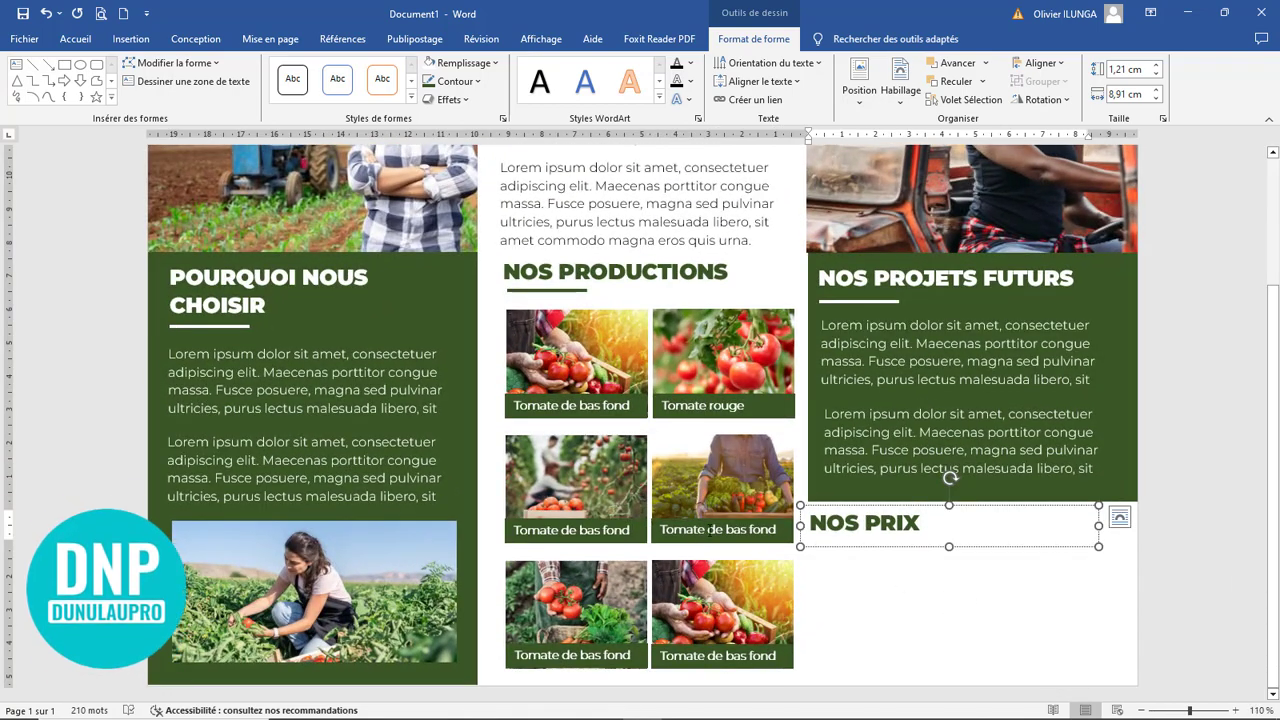
click(720, 530)
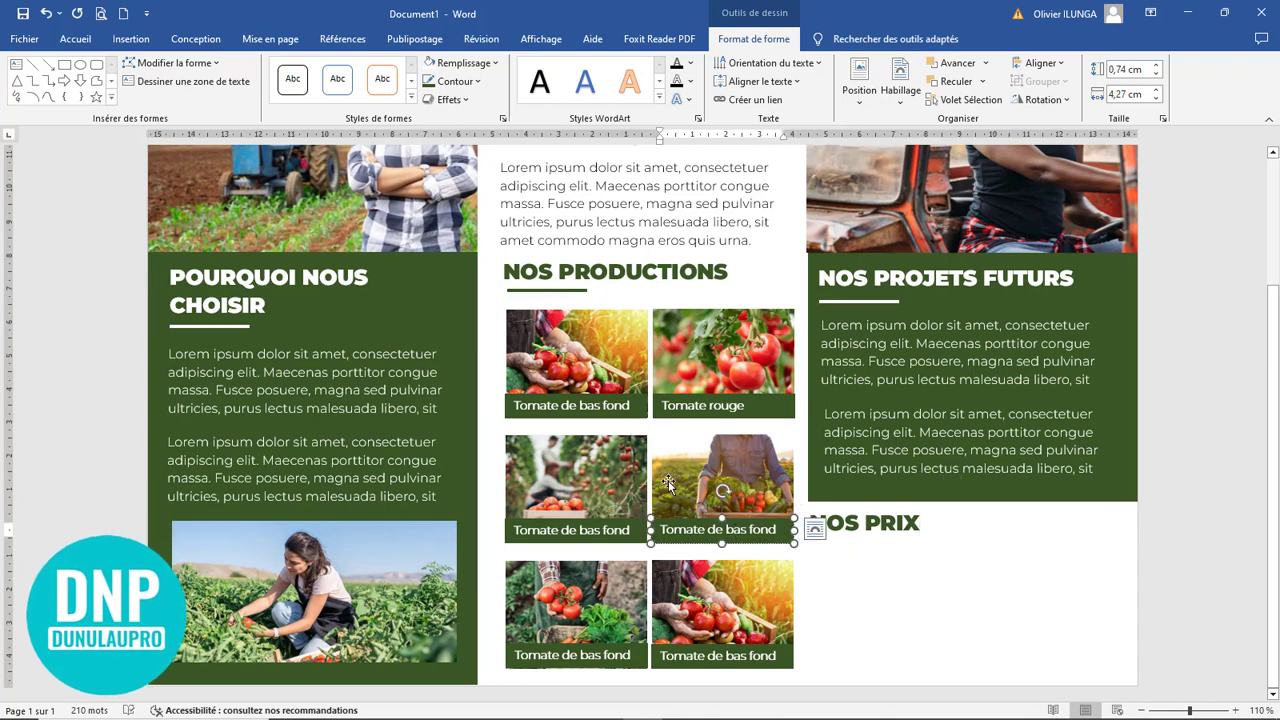
click(131, 39)
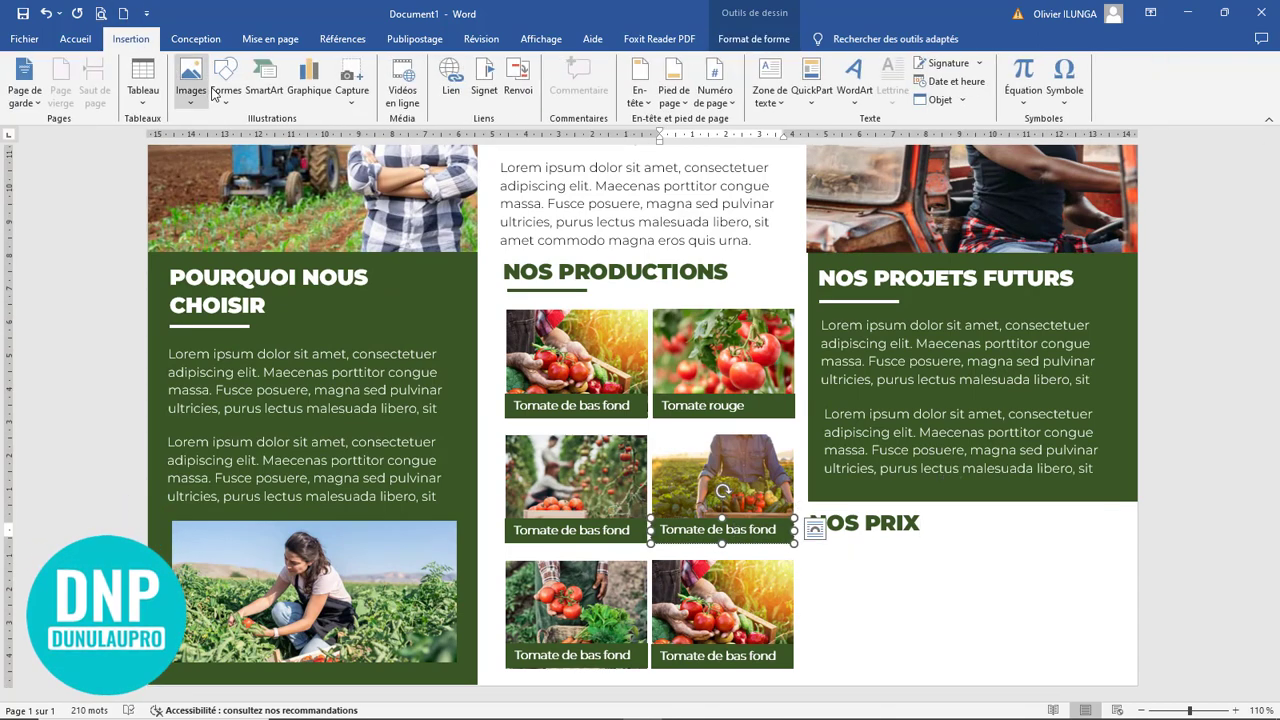
click(228, 105)
click(258, 138)
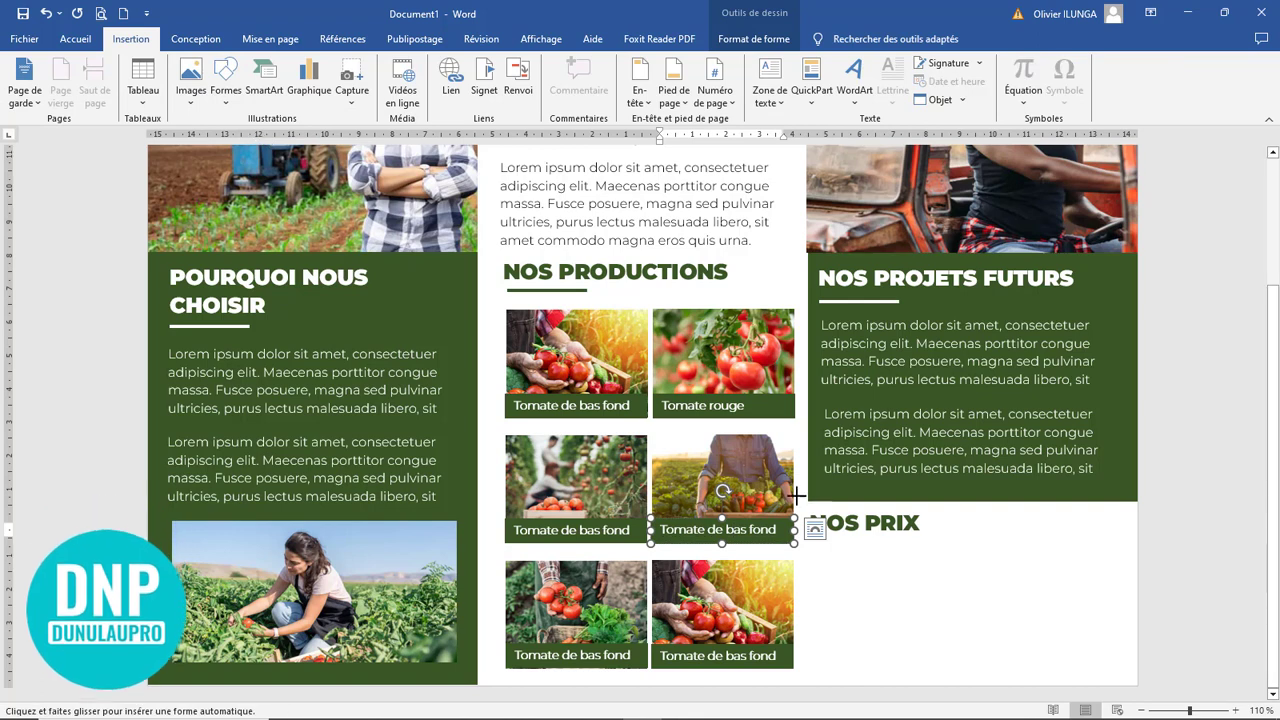
drag(824, 545, 887, 556)
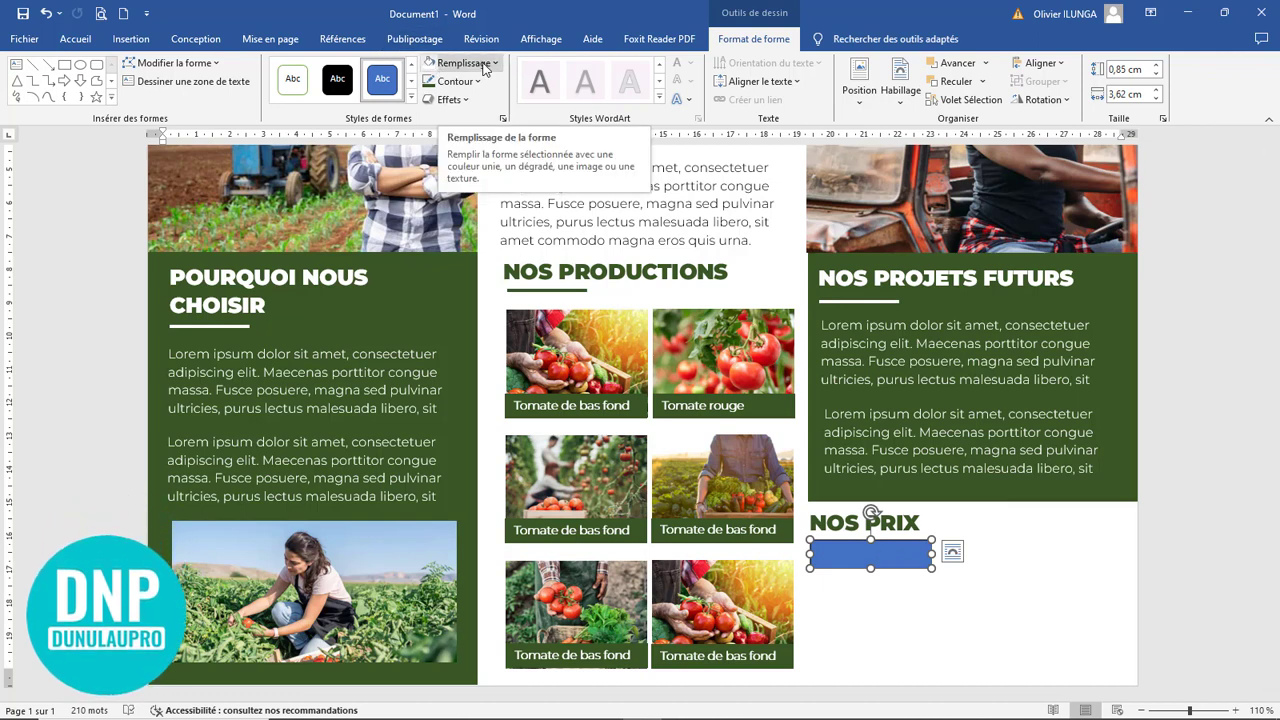
- Give the new price rectangle a dark green 1½ pt outline and a white fill
click(455, 81)
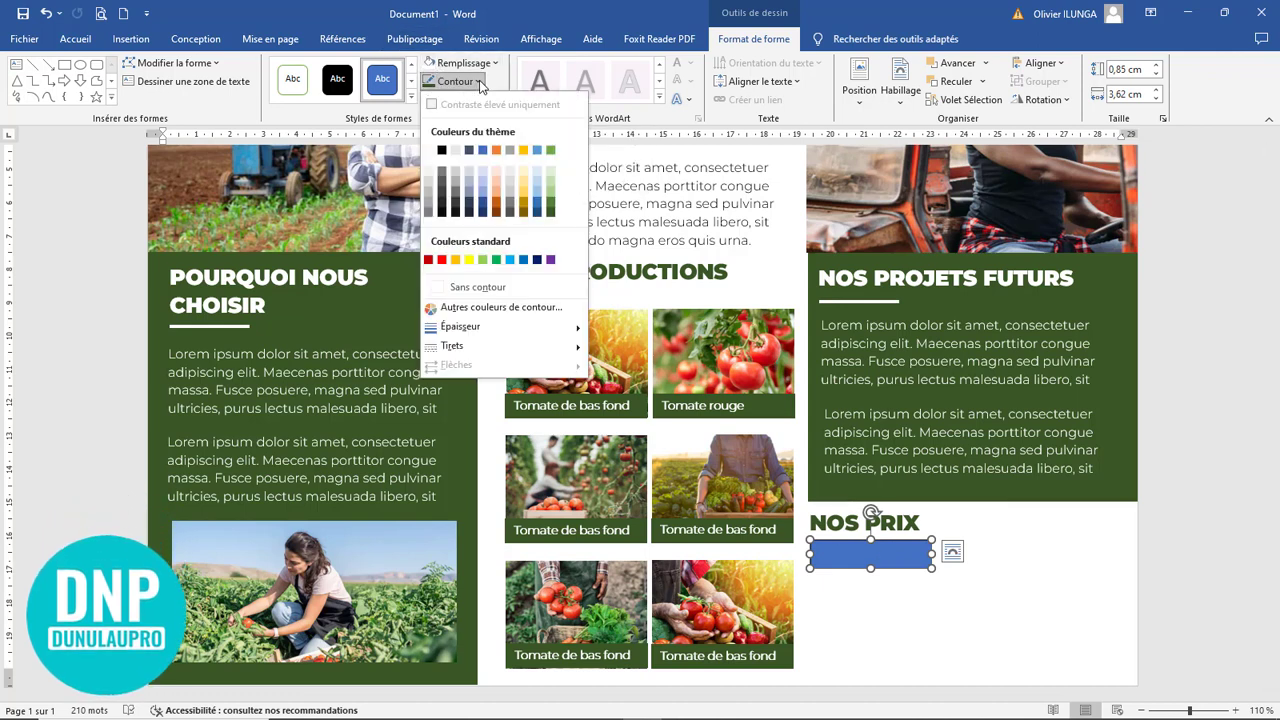
click(551, 213)
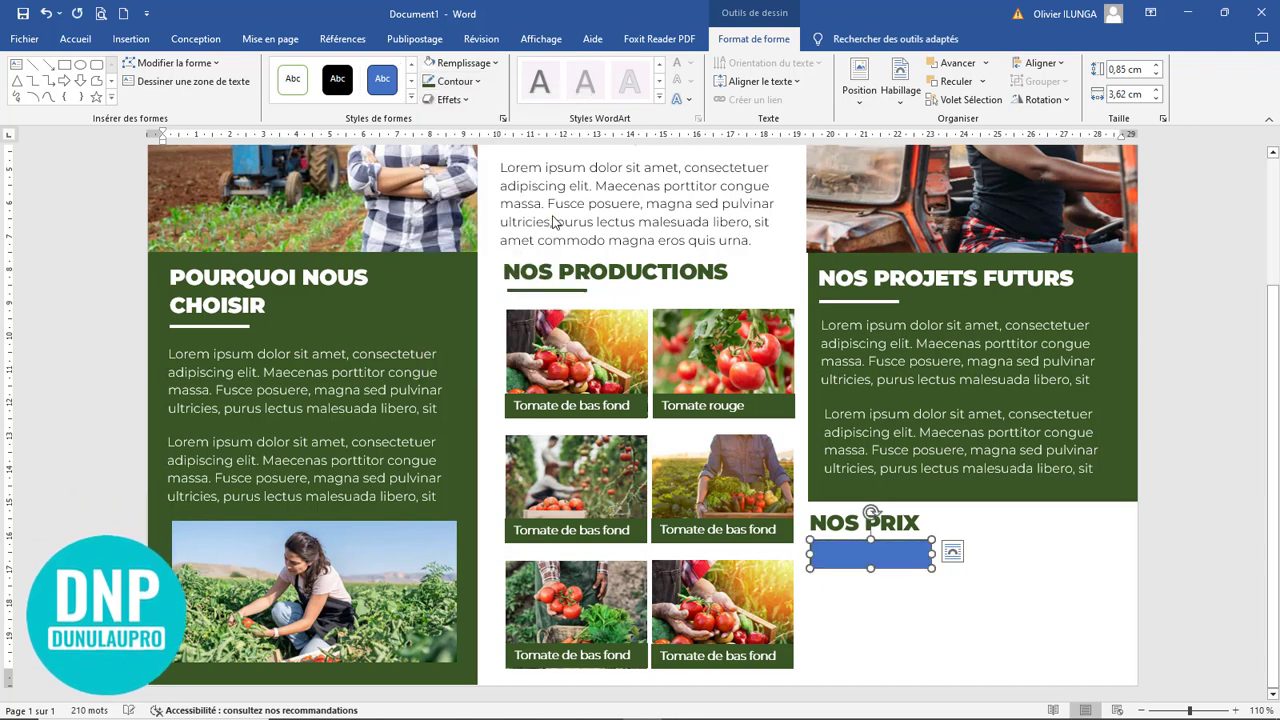
click(466, 63)
click(466, 264)
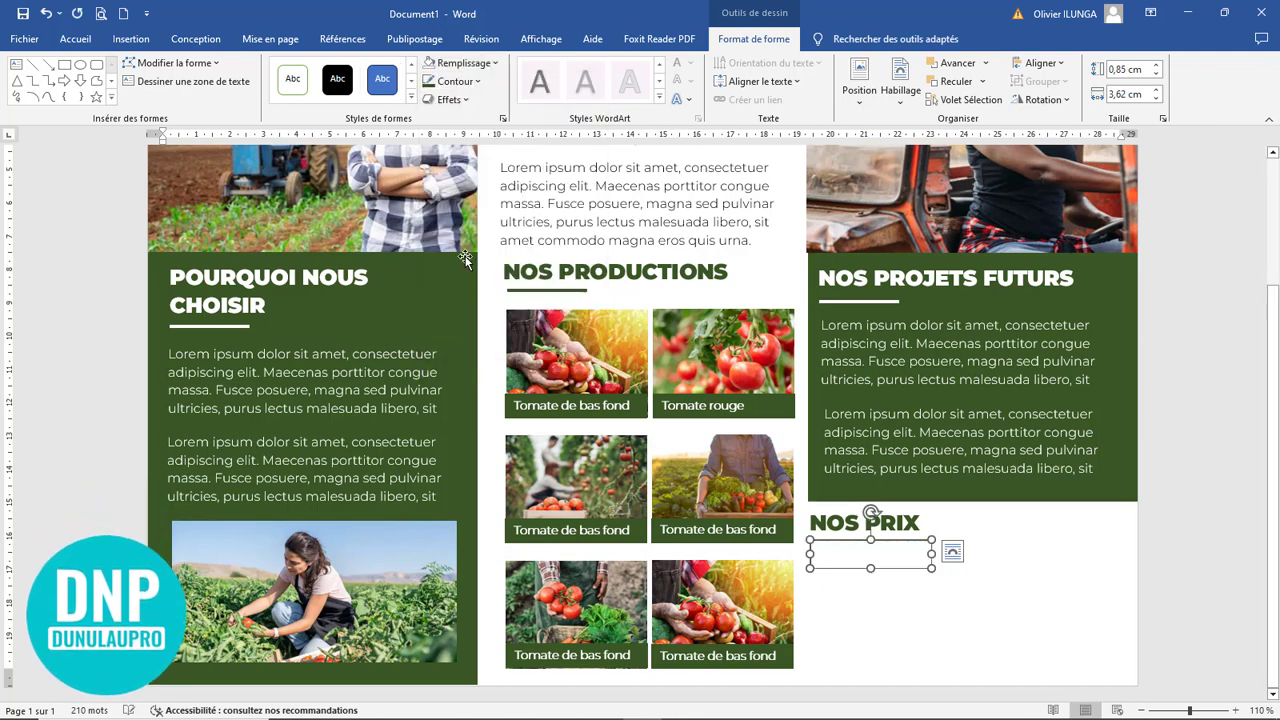
click(476, 82)
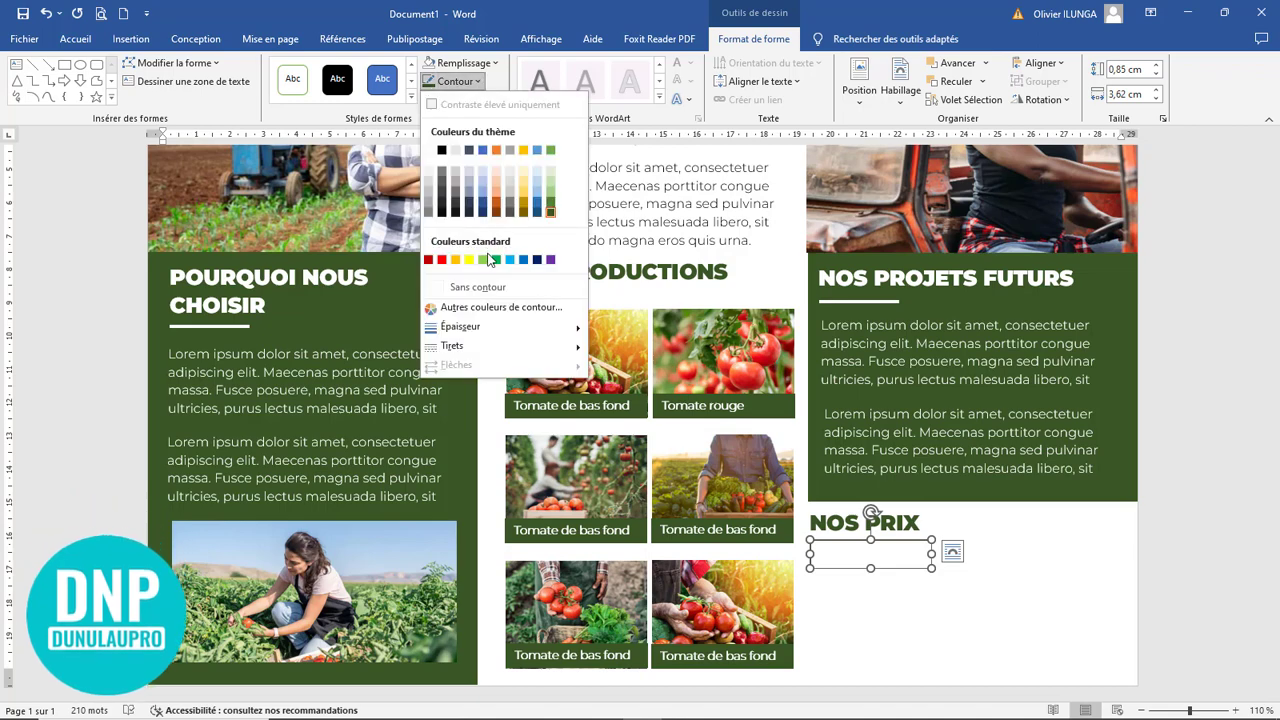
mouse_move(548, 328)
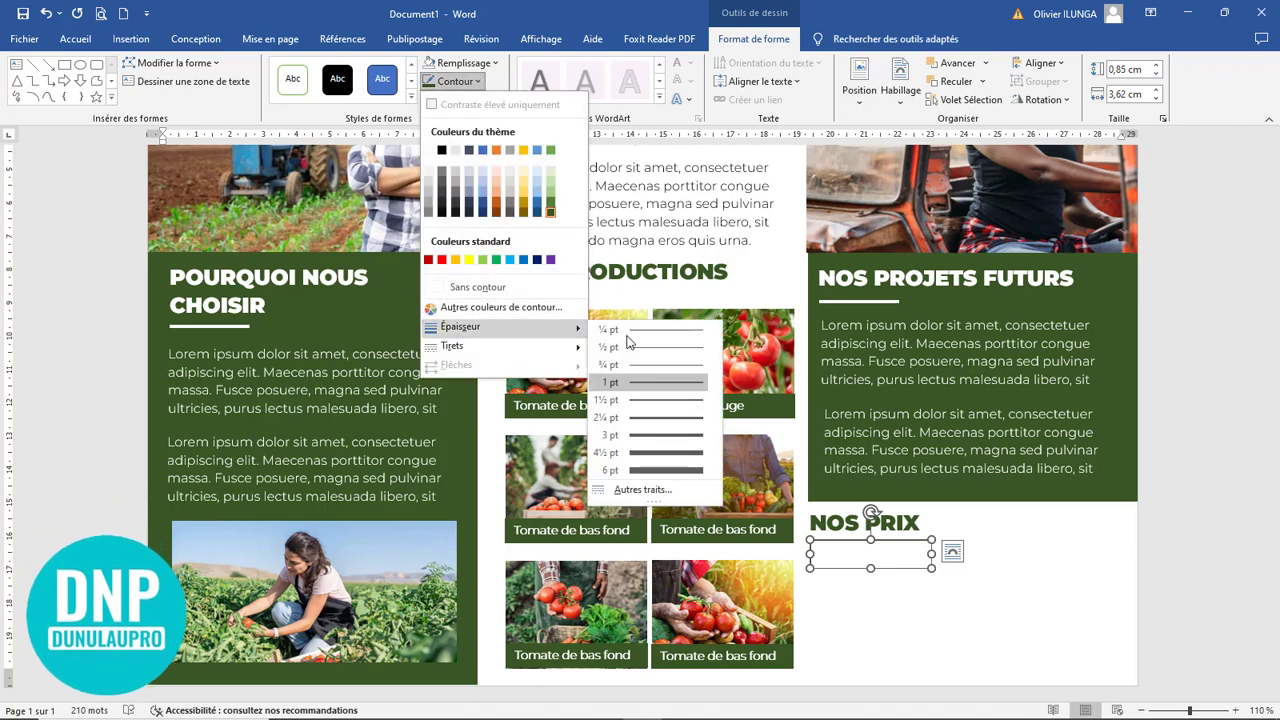
click(652, 402)
- Duplicate the outlined rectangle twice and stack the copies evenly below it under "NOS PRIX"
scroll(1040, 657, up, 4)
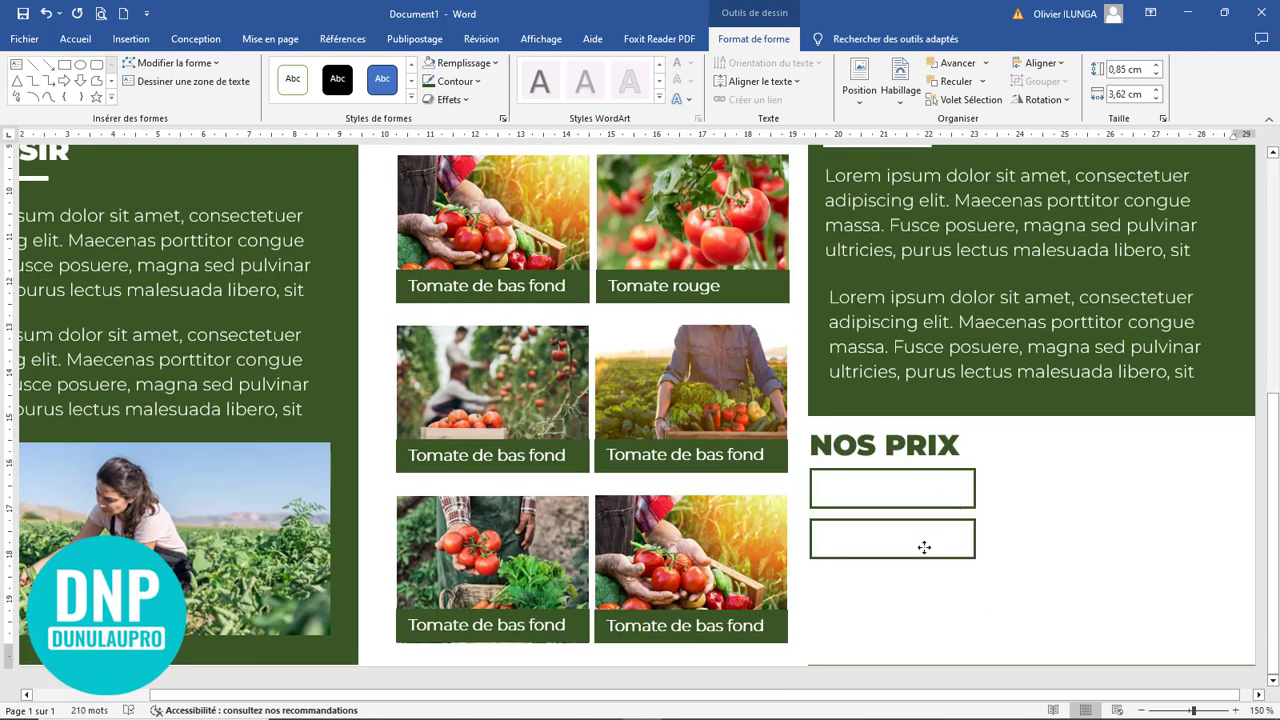
click(924, 550)
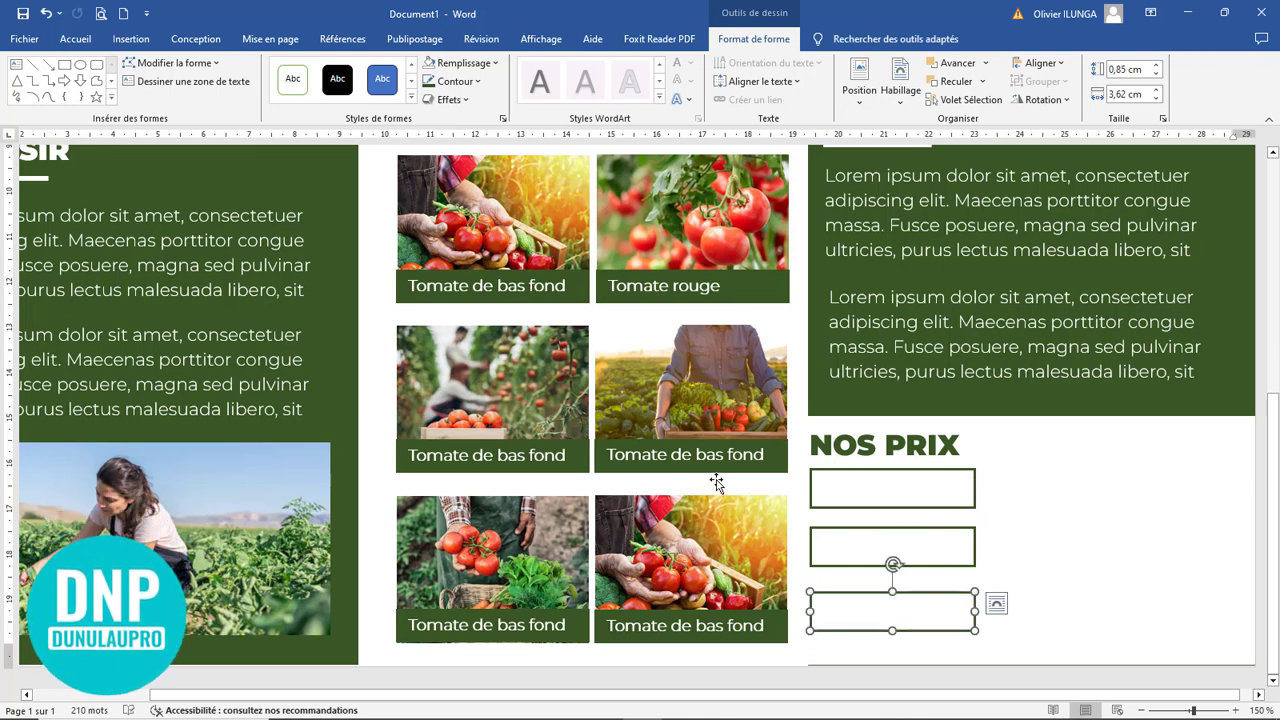
- Copy the last white placeholder paragraph, make it black, shorten it to "Lorem ipsum dolor sit amet, consectetuer" and fit it beside the first price rectangle
click(921, 283)
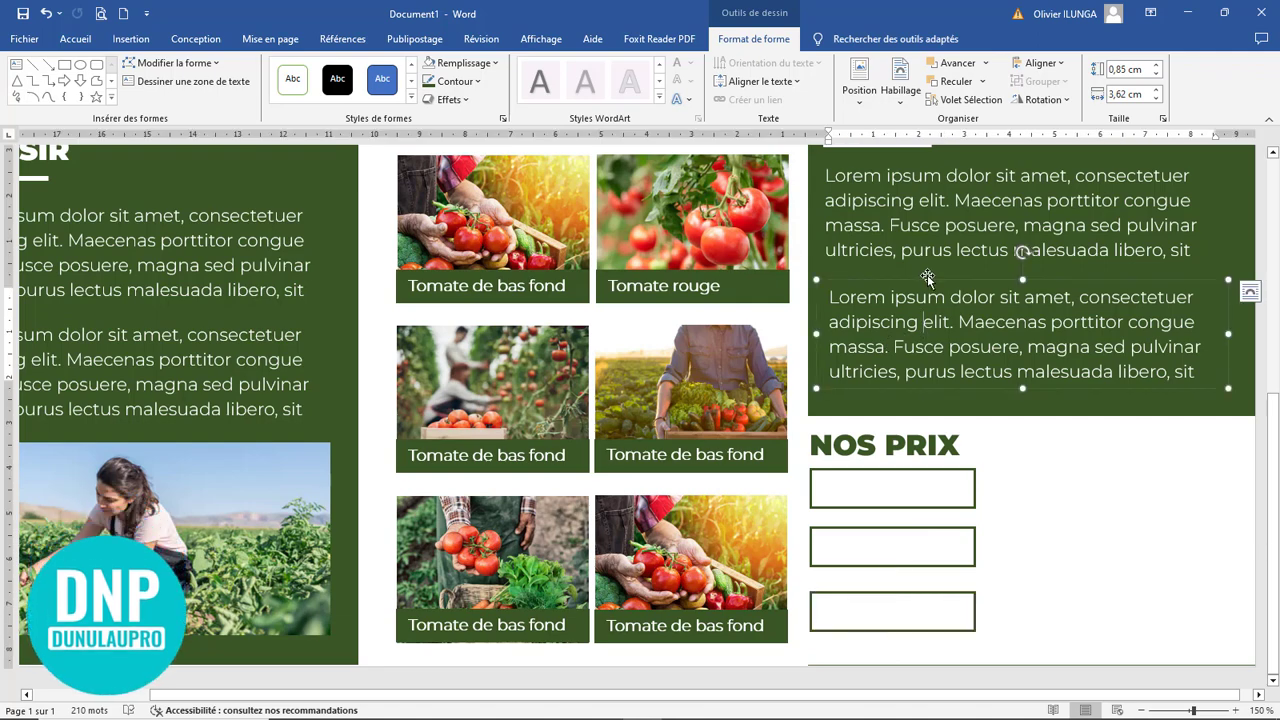
drag(921, 283, 688, 233)
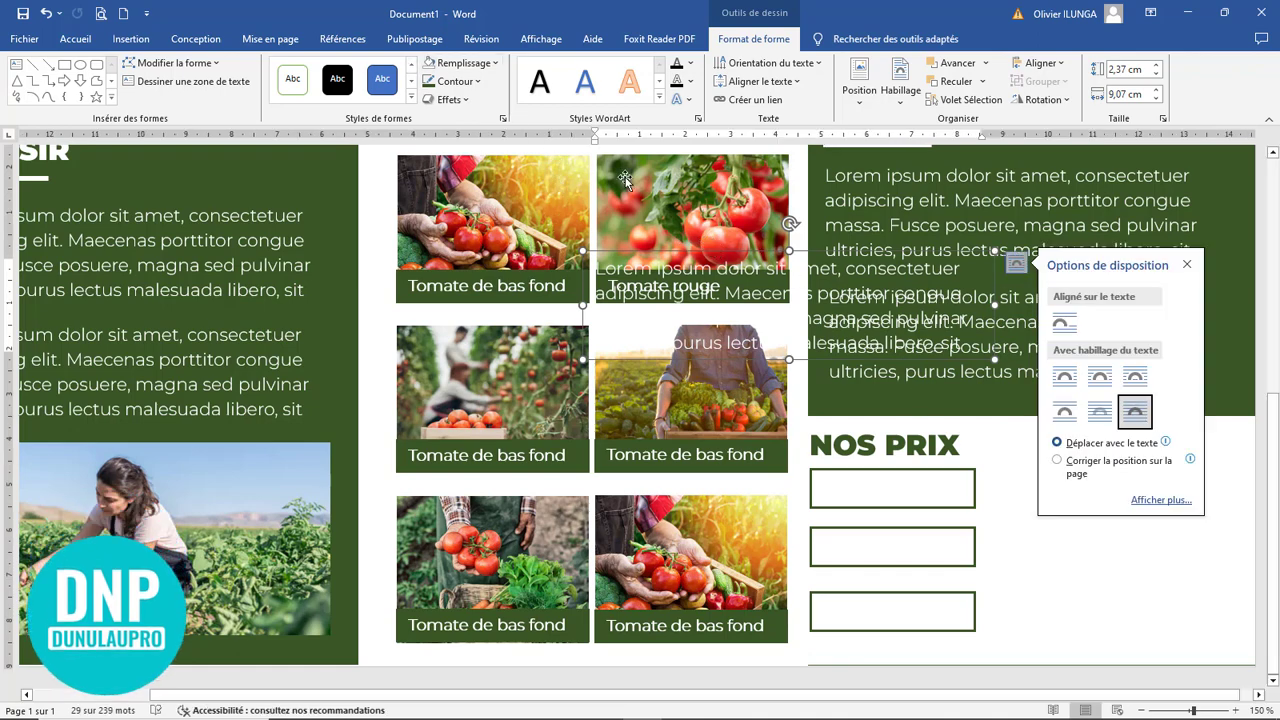
click(75, 39)
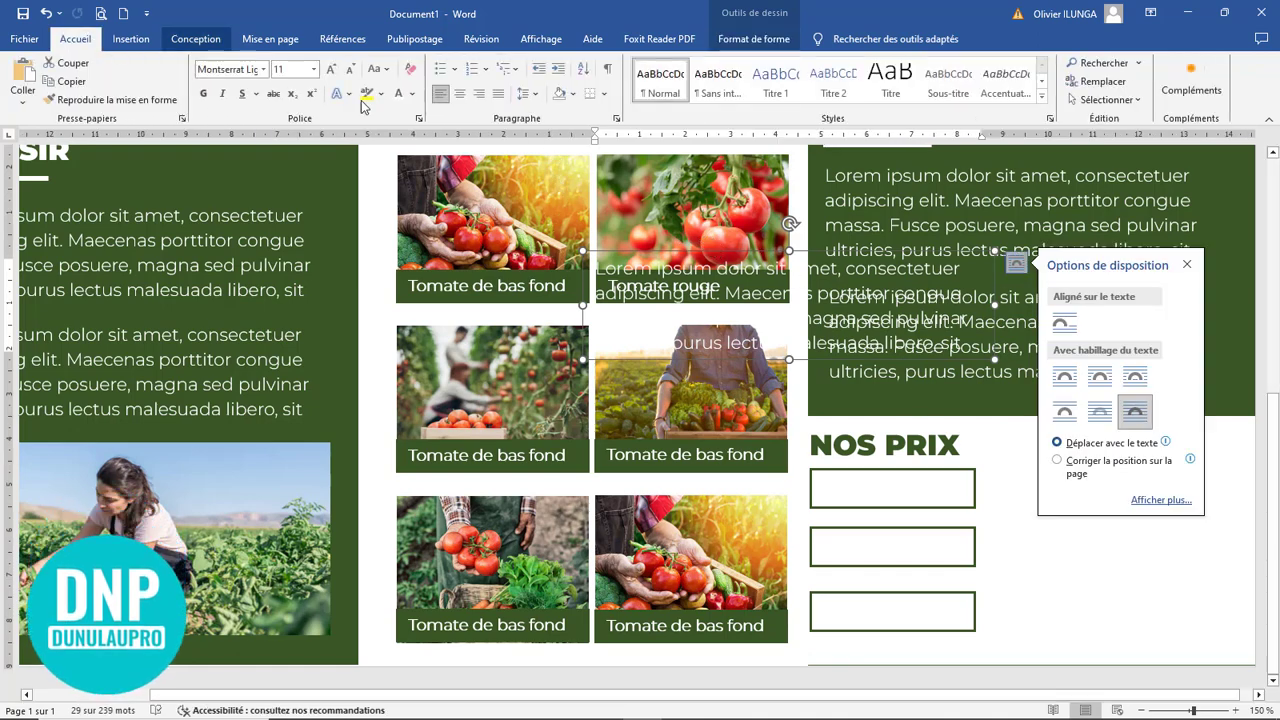
click(413, 95)
click(440, 143)
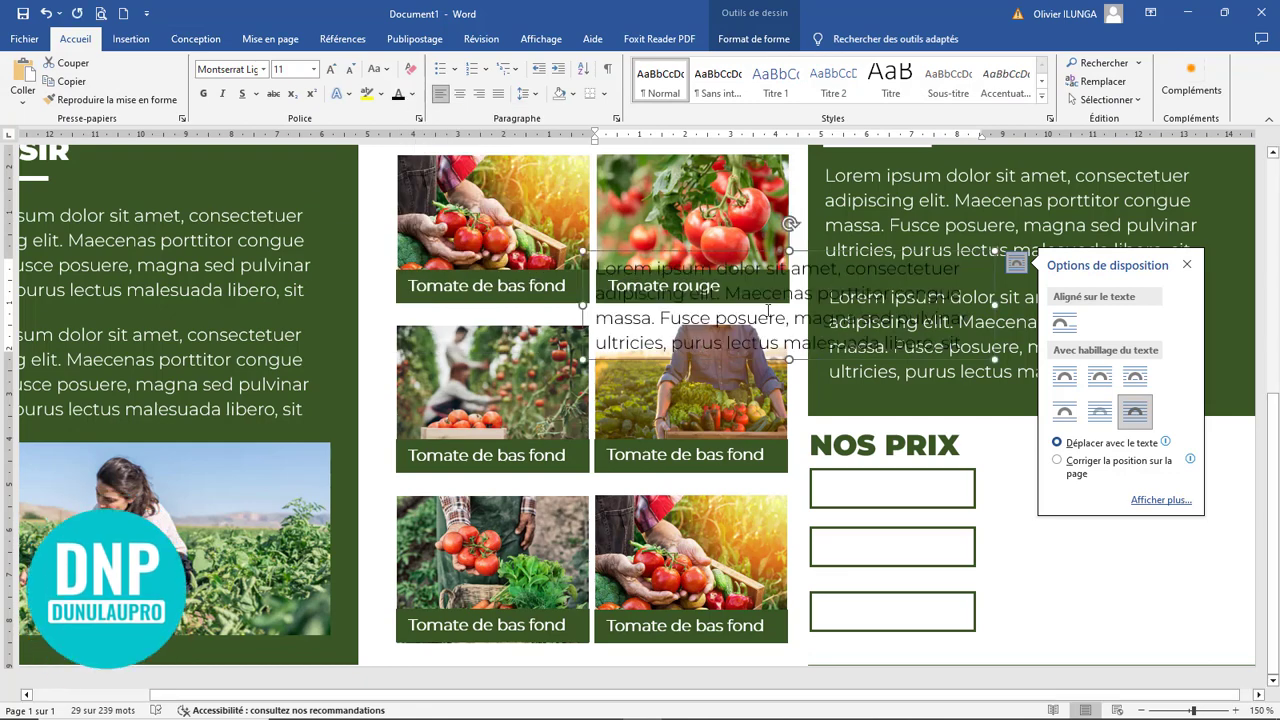
drag(591, 252, 985, 486)
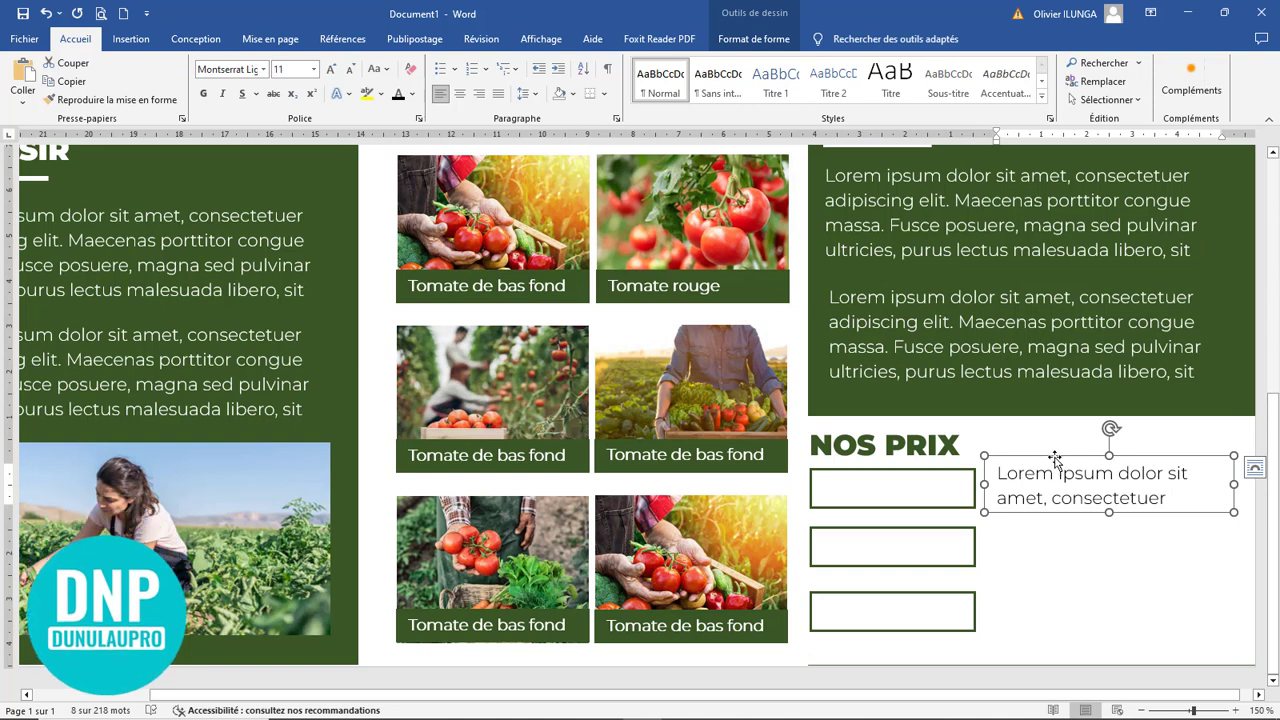
- Duplicate the short placeholder text beside the second and third price rectangles
drag(1055, 458, 1058, 510)
key(Down)
key(Down)
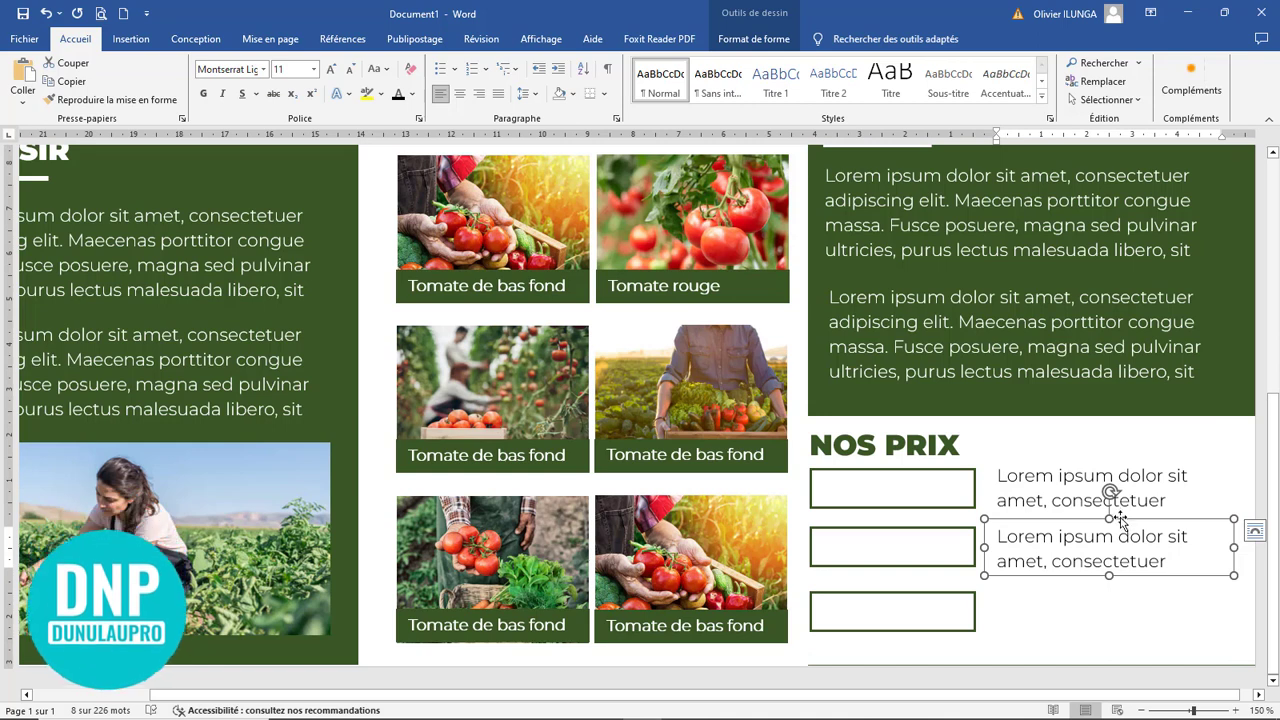
drag(1128, 528, 1124, 578)
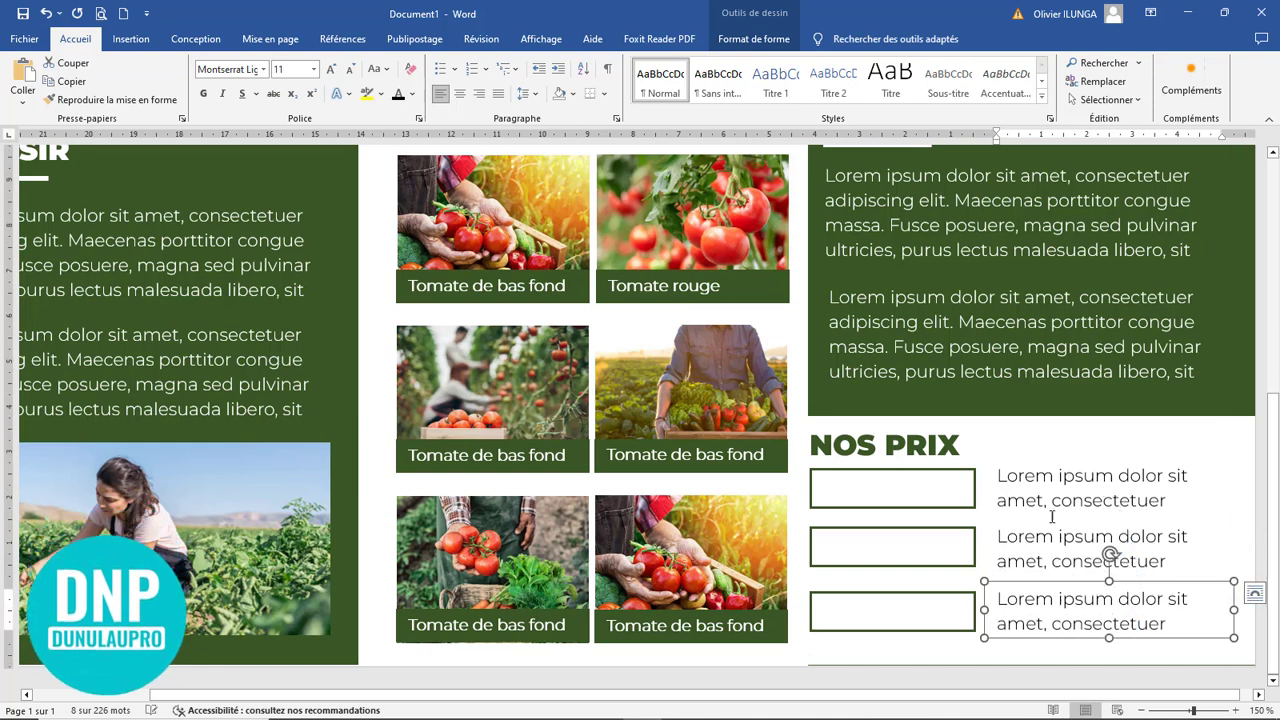
- Copy the short placeholder text box onto the first price rectangle and replace its text with "200 USD"
click(1072, 539)
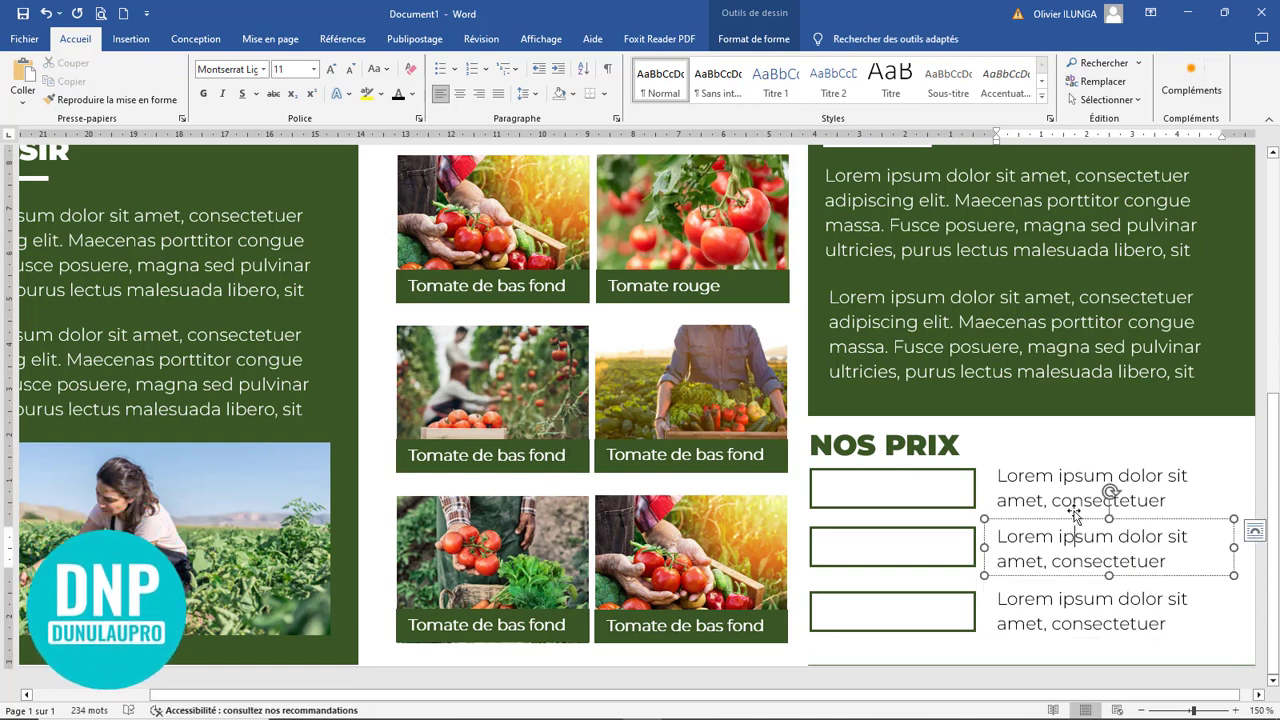
click(1085, 472)
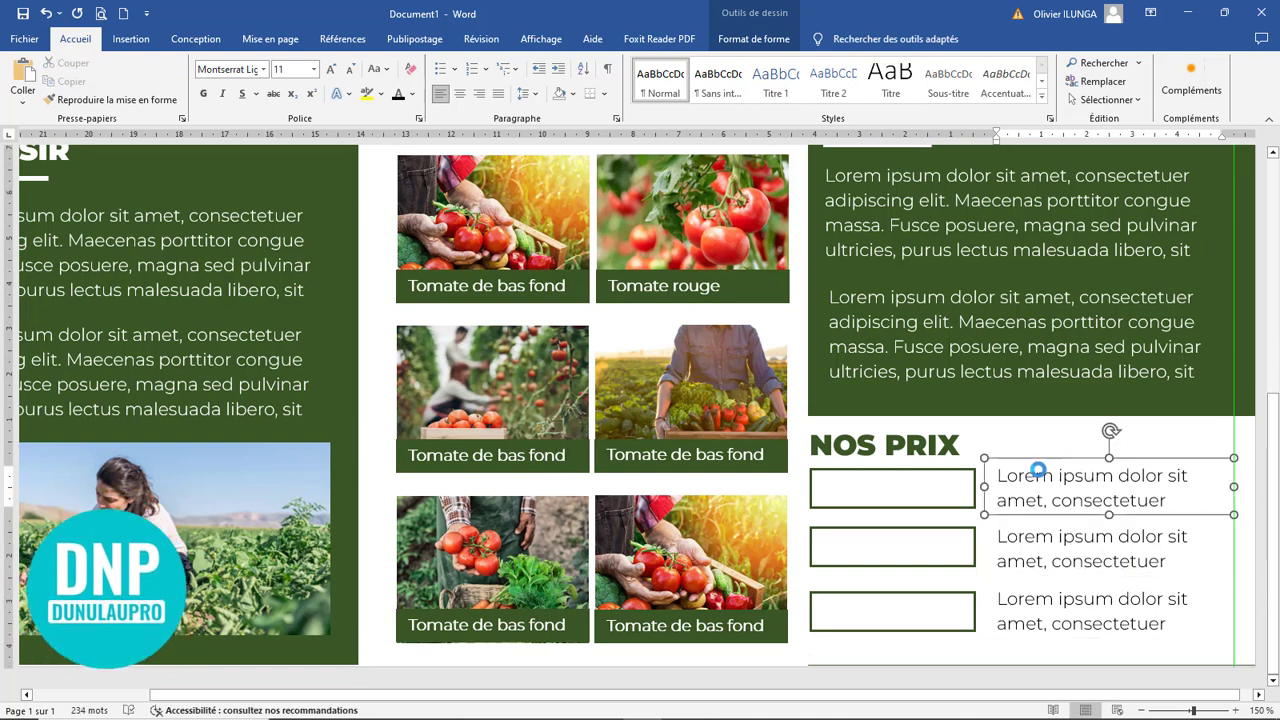
drag(1092, 463, 938, 470)
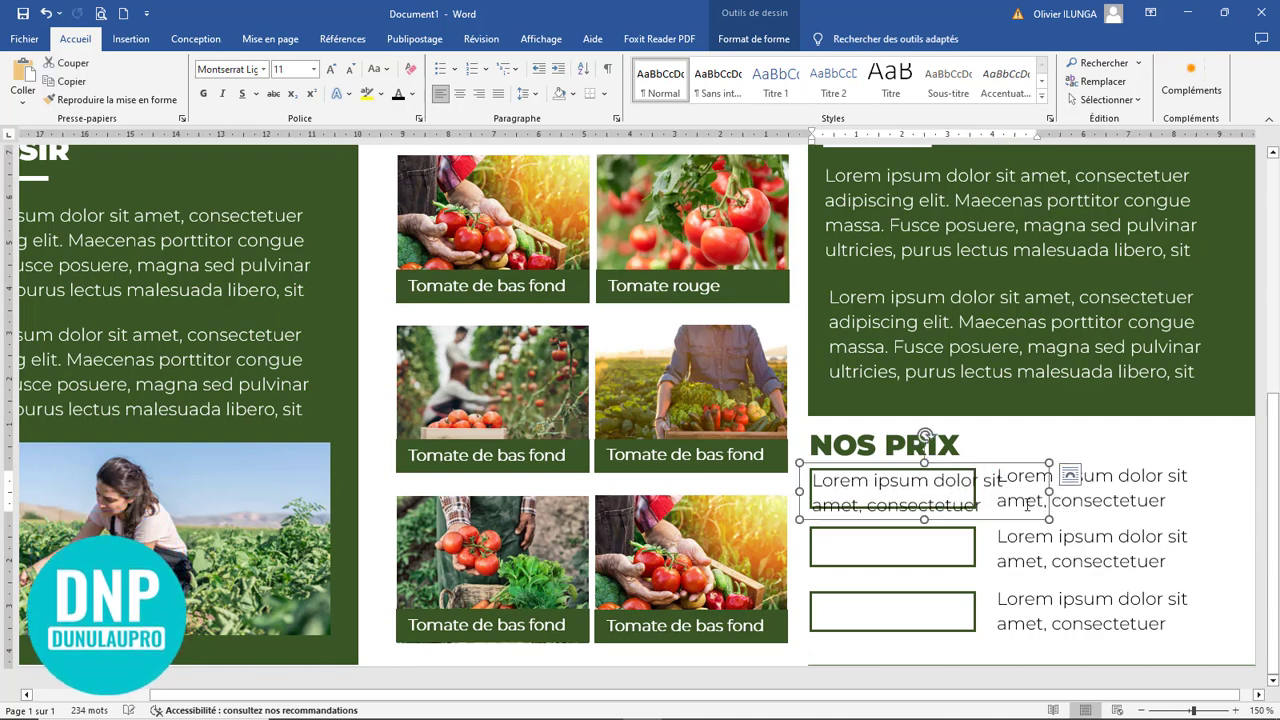
triple_click(824, 470)
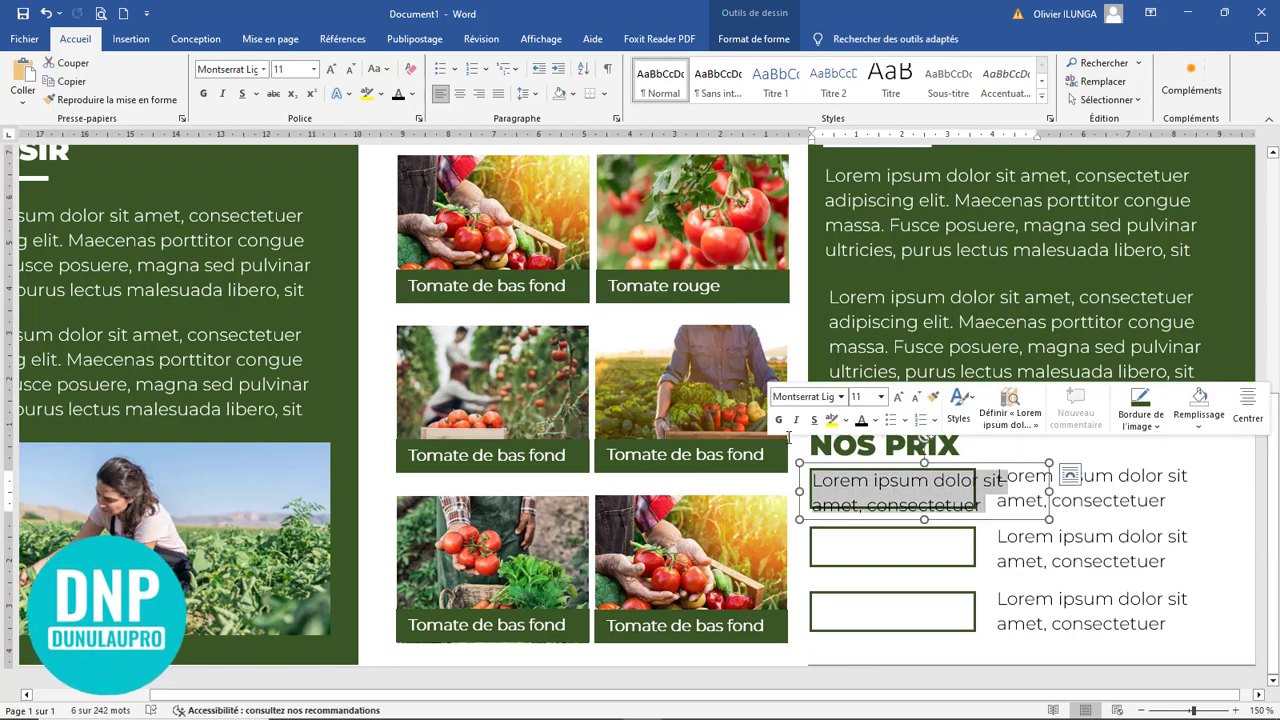
text(200)
key(Delete)
key(Delete)
key(Delete)
key(Delete)
key(Delete)
key(Delete)
key(Delete)
key(Delete)
key(Delete)
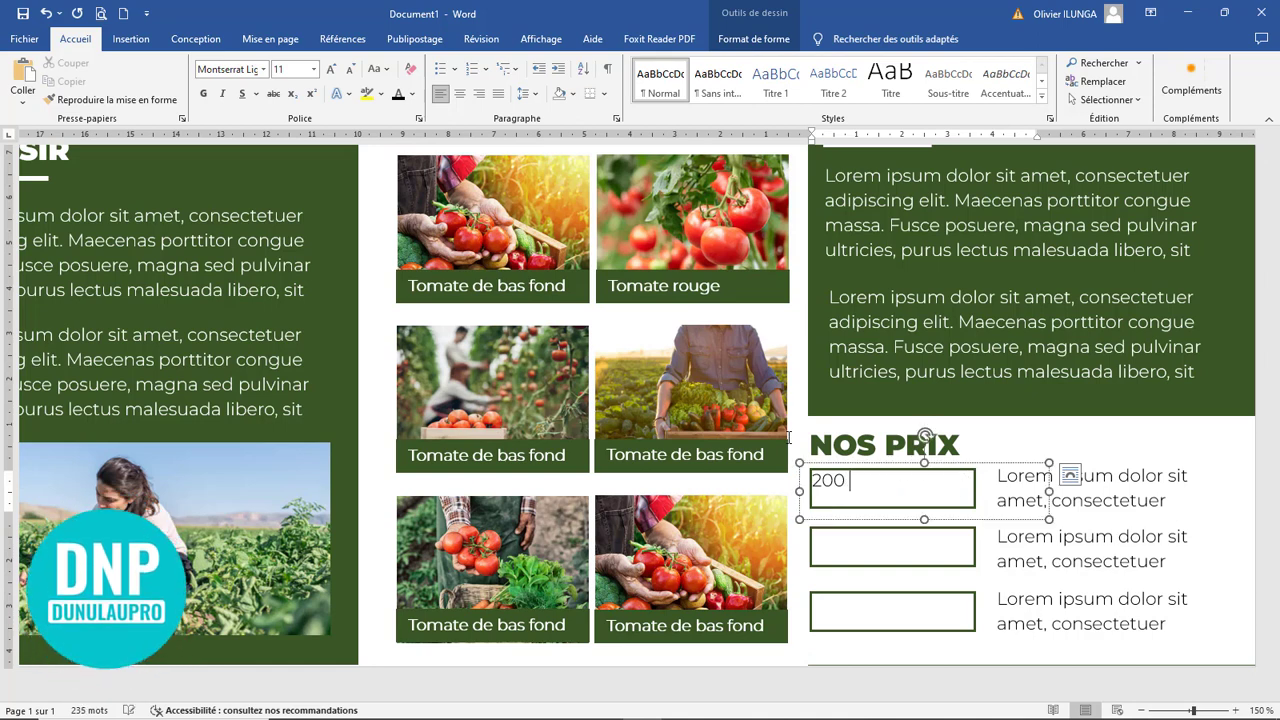
text(US)
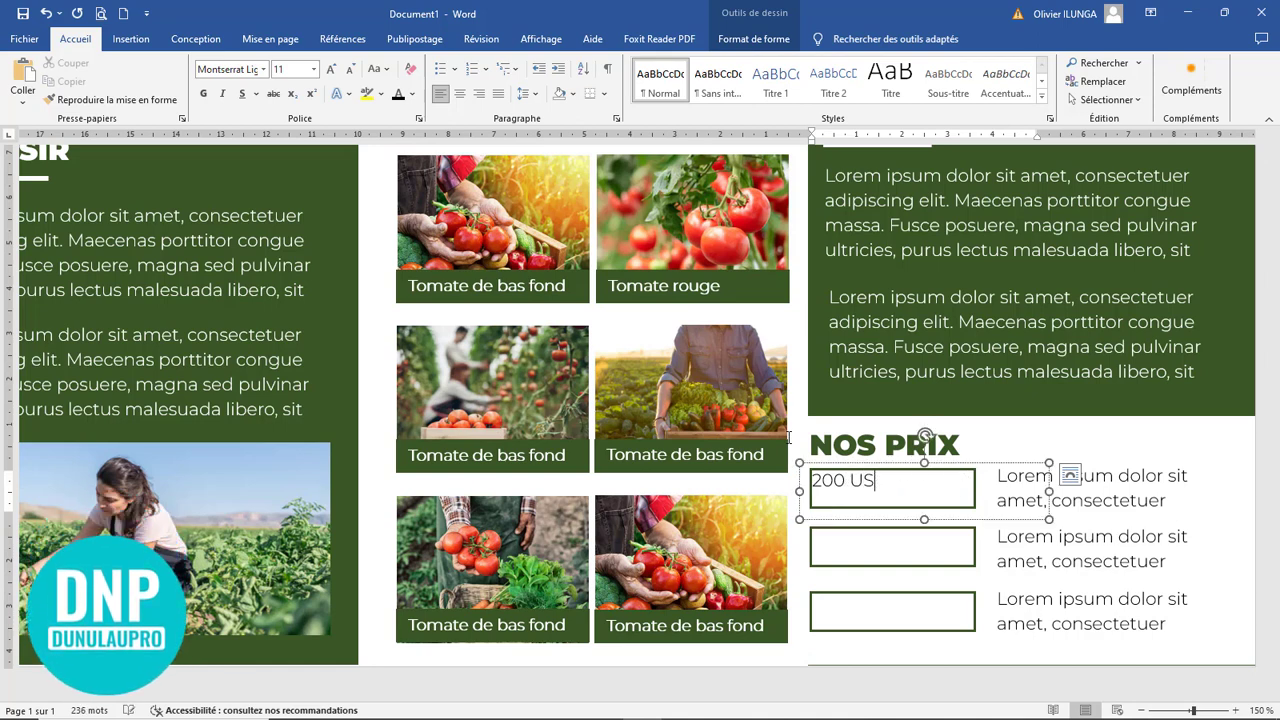
text(CD)
- Format "200 USD" as bold 14 pt Montserrat Black inside its rectangle, and copy it into the other two rectangles as "100 USD" and "50 USD"
key(ctrl+a)
key(ctrl+g)
key(ctrl+shift+greater)
key(ctrl+shift+greater)
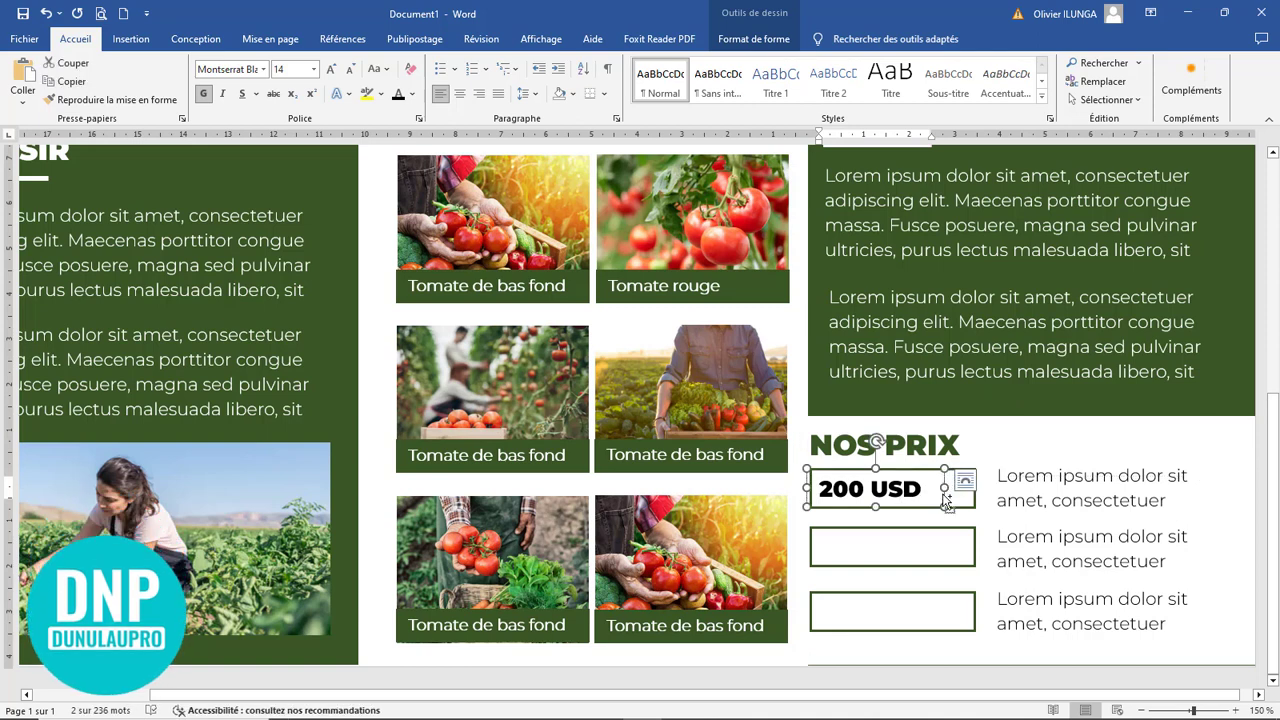
drag(945, 502, 944, 545)
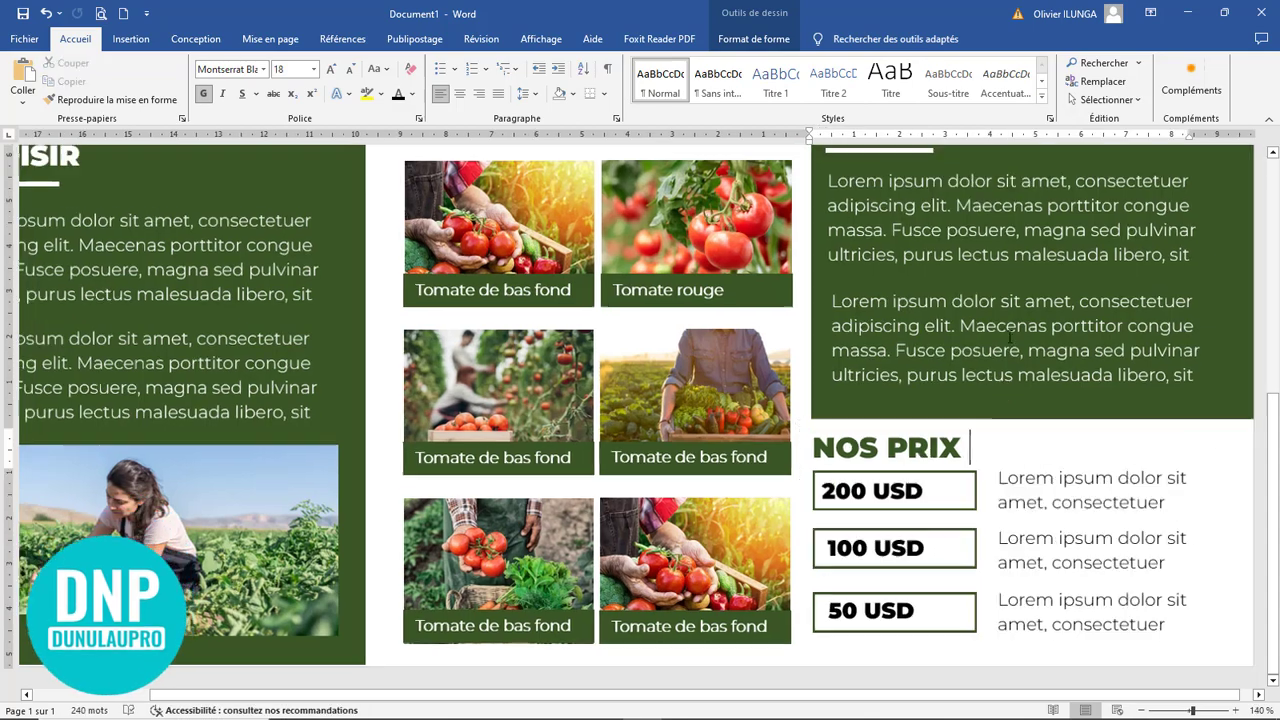
- Review the overall layout of the three brochure panels
scroll(1058, 339, down, 9)
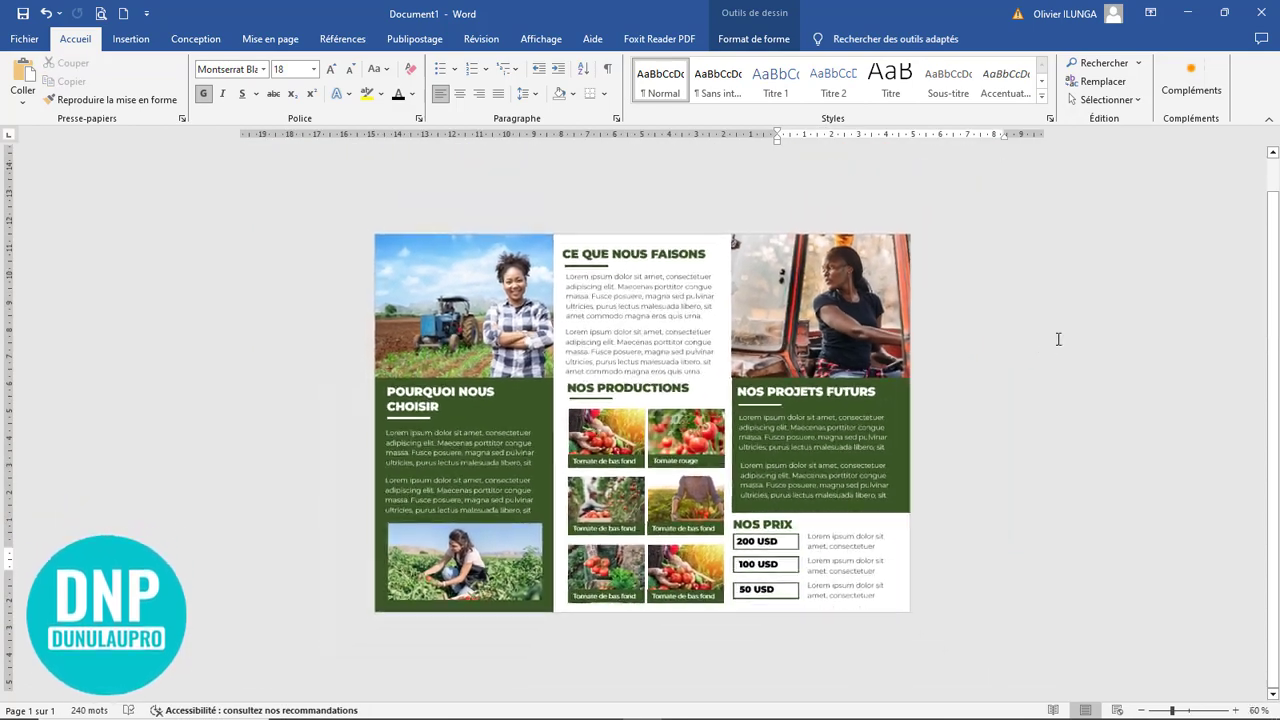
click(1066, 363)
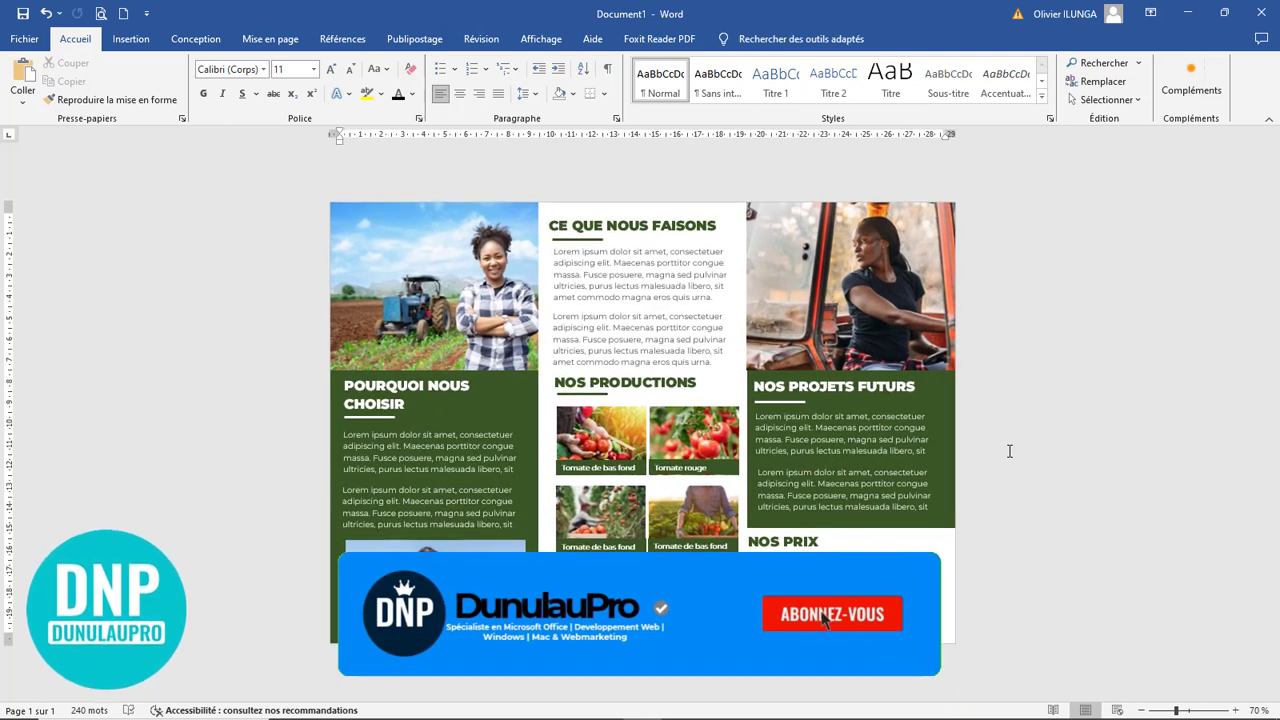
scroll(1009, 450, up, 2)
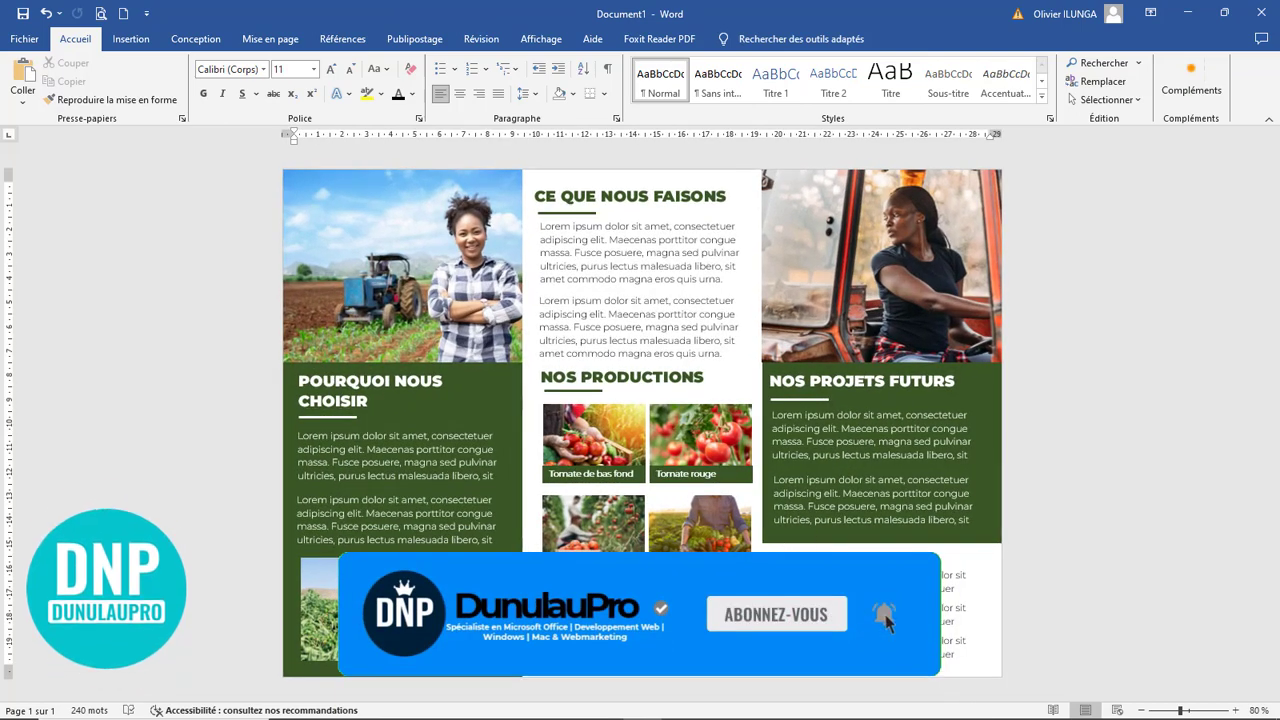
- Select the "200 USD" text in the first price rectangle
click(800, 600)
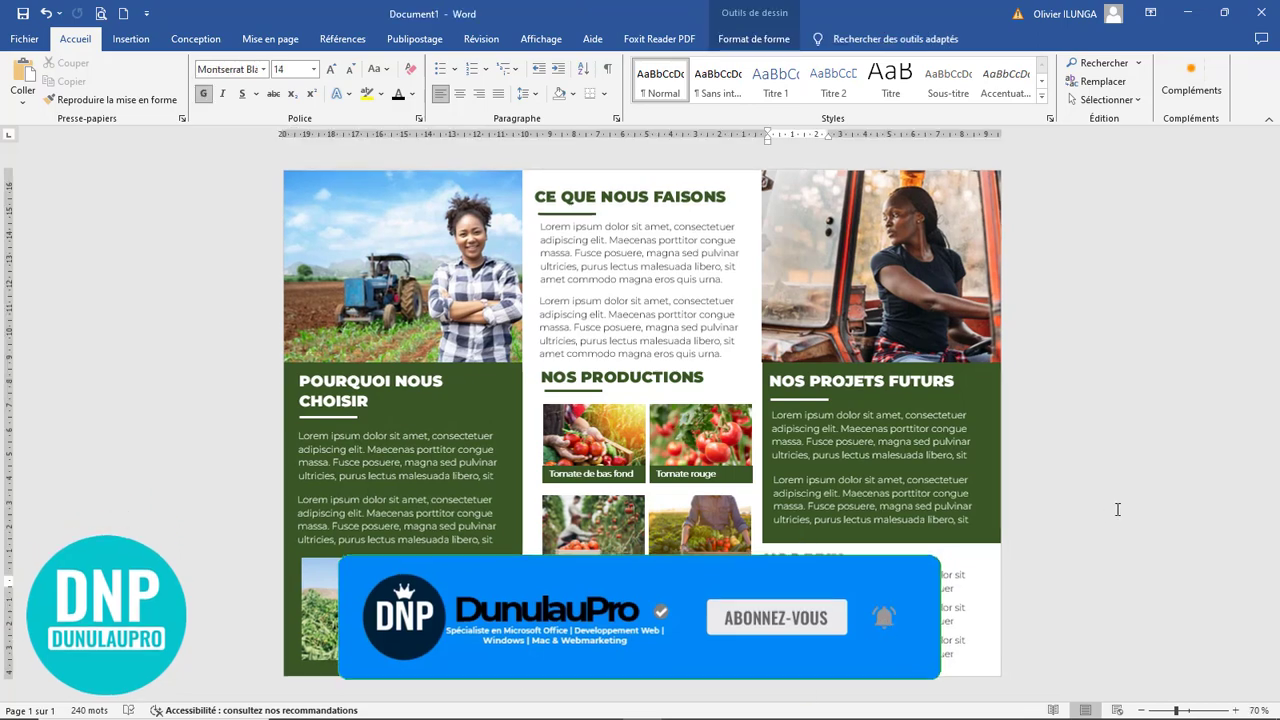
scroll(1114, 510, down, 3)
scroll(1114, 510, up, 6)
click(894, 597)
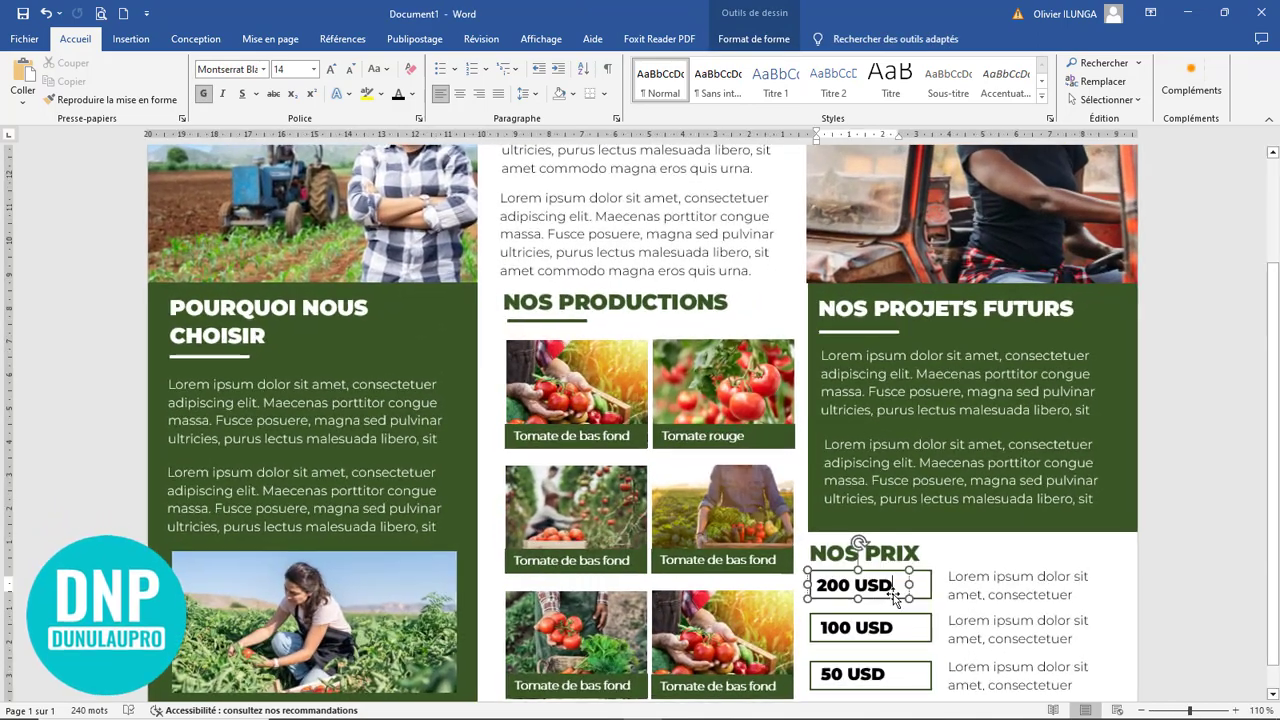
triple_click(855, 585)
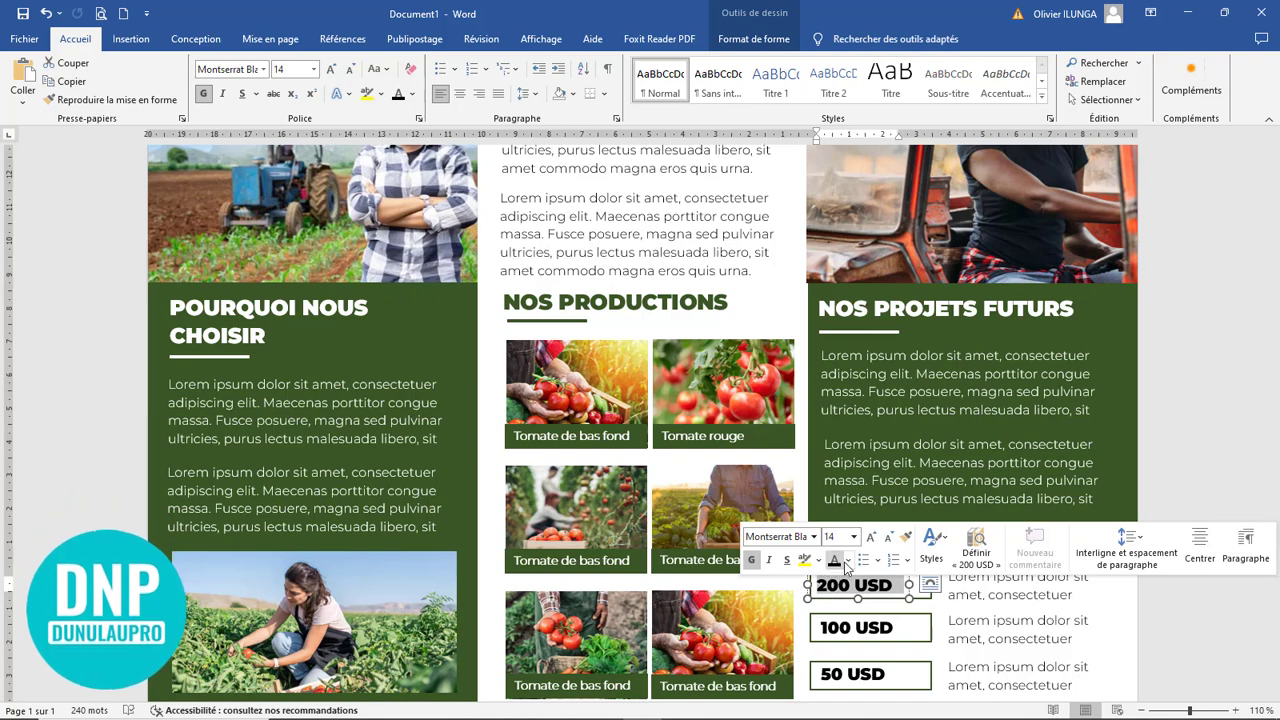